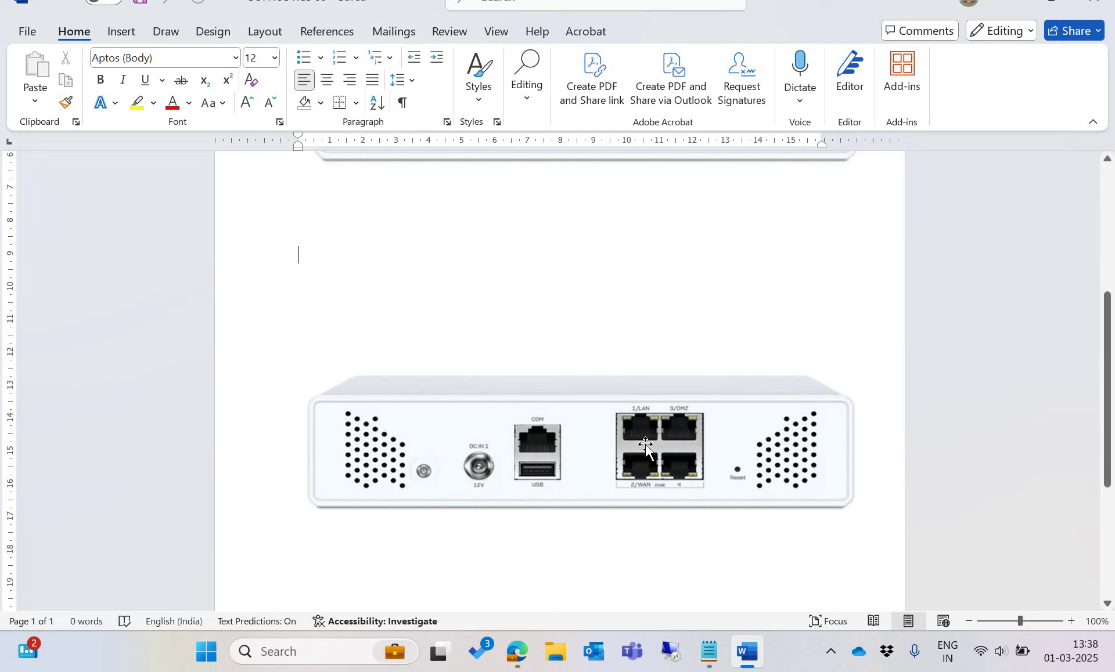
Scroll through the Word document's XGS 88 front and rear panel images
scroll(645, 445, down, 1)
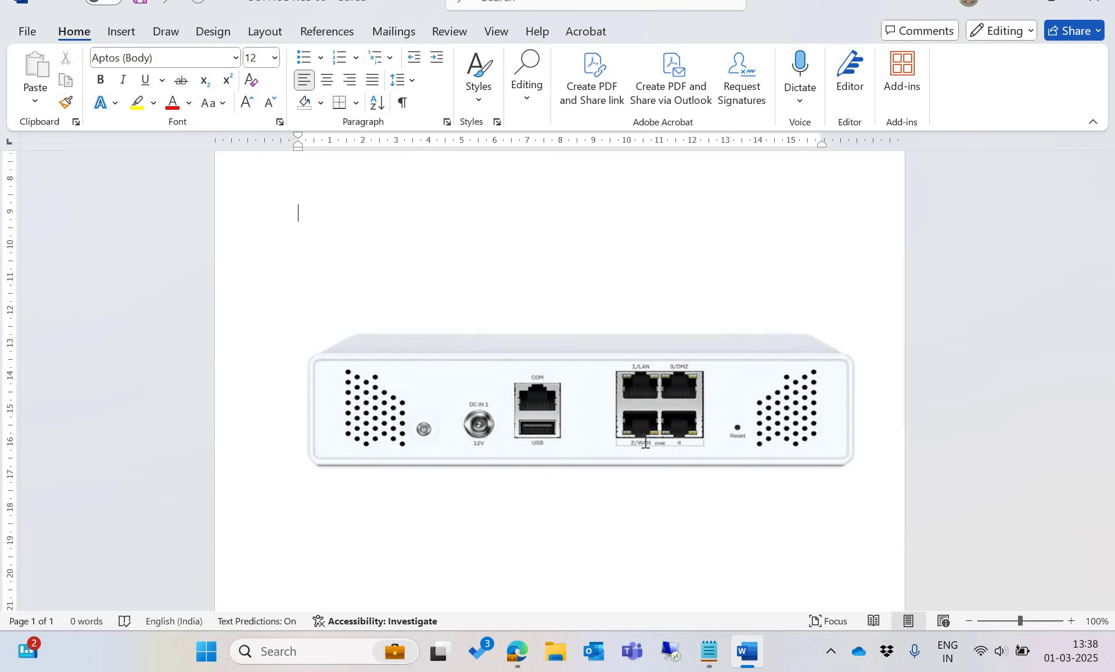
scroll(642, 442, up, 5)
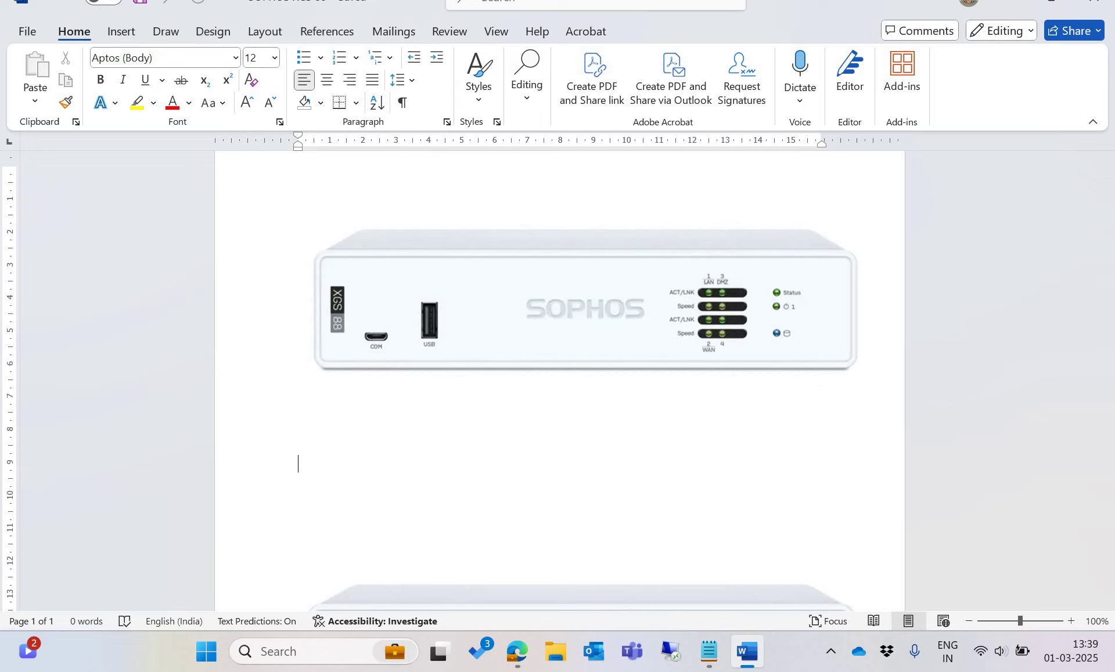
Clear the desktop of Word and Notepad, then open the XGS 88 prerequisite workbook full-screen
click(1010, 3)
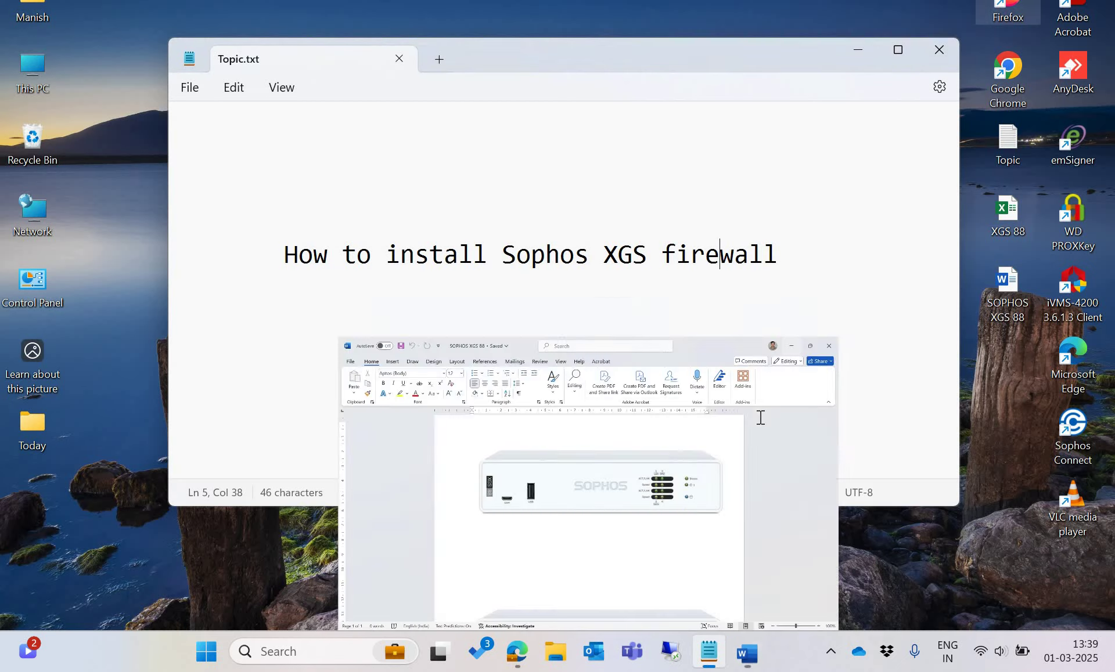
click(856, 48)
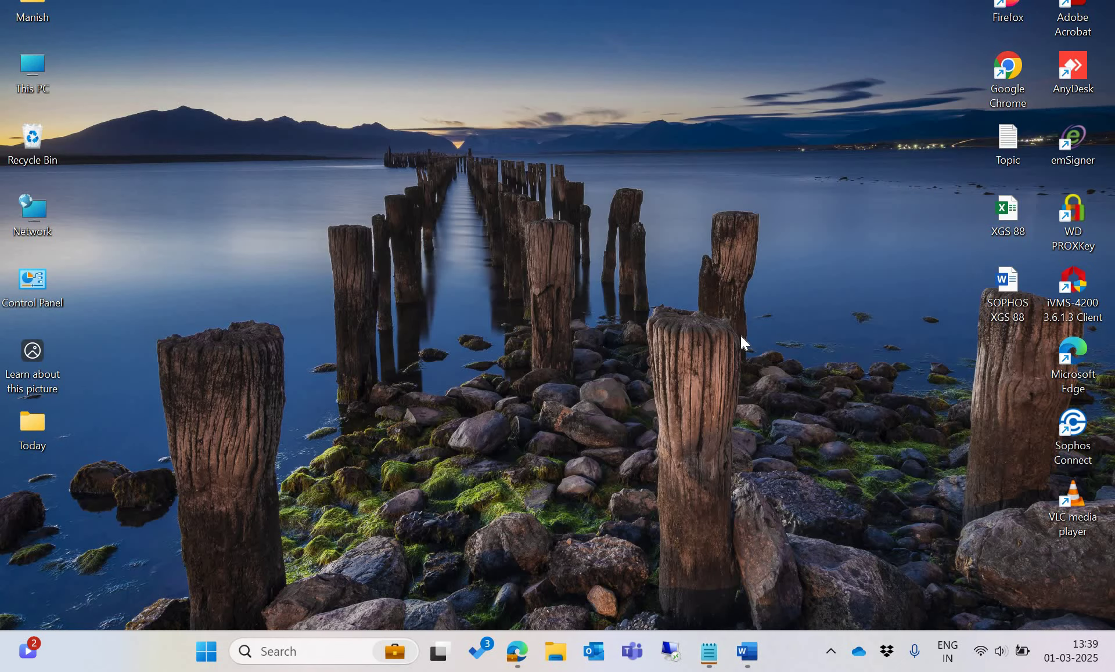
double_click(1009, 213)
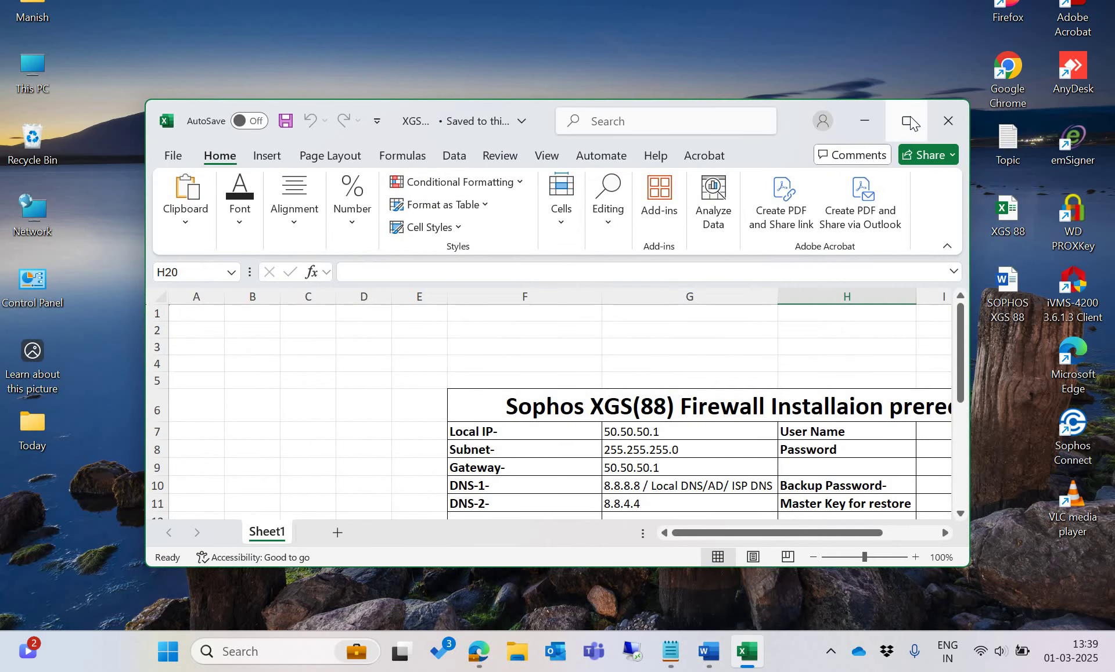
click(910, 122)
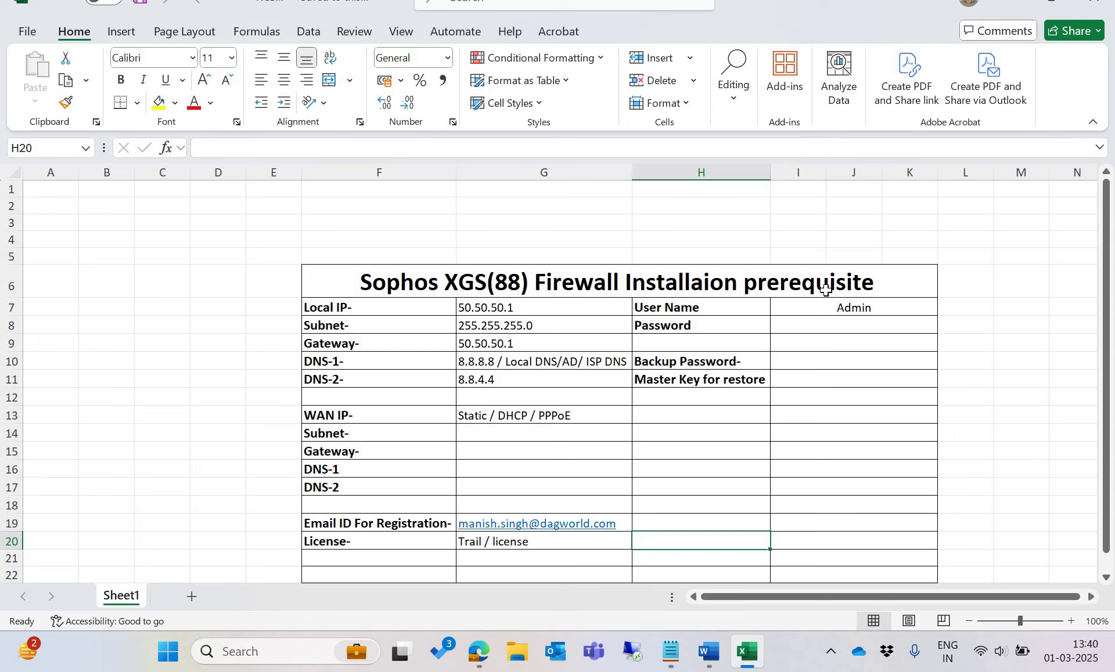
Review the LAN values: IP 50.50.50.1, subnet 255.255.255.0, gateway 50.50.50.1, DNS 8.8.8.8/8.8.4.4
click(528, 309)
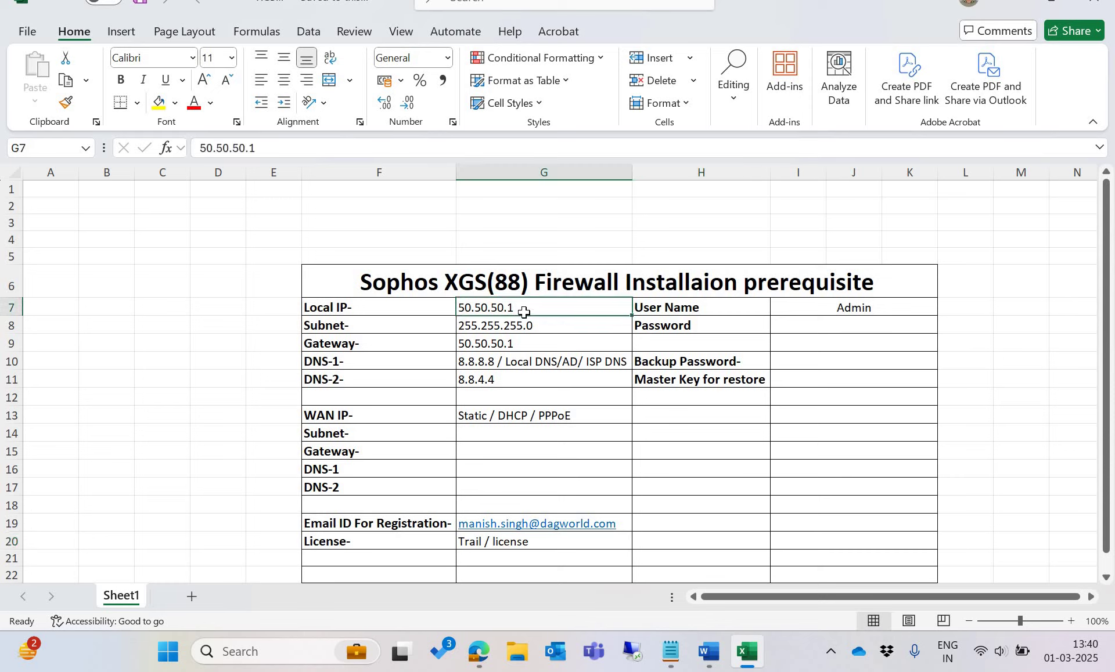
click(550, 327)
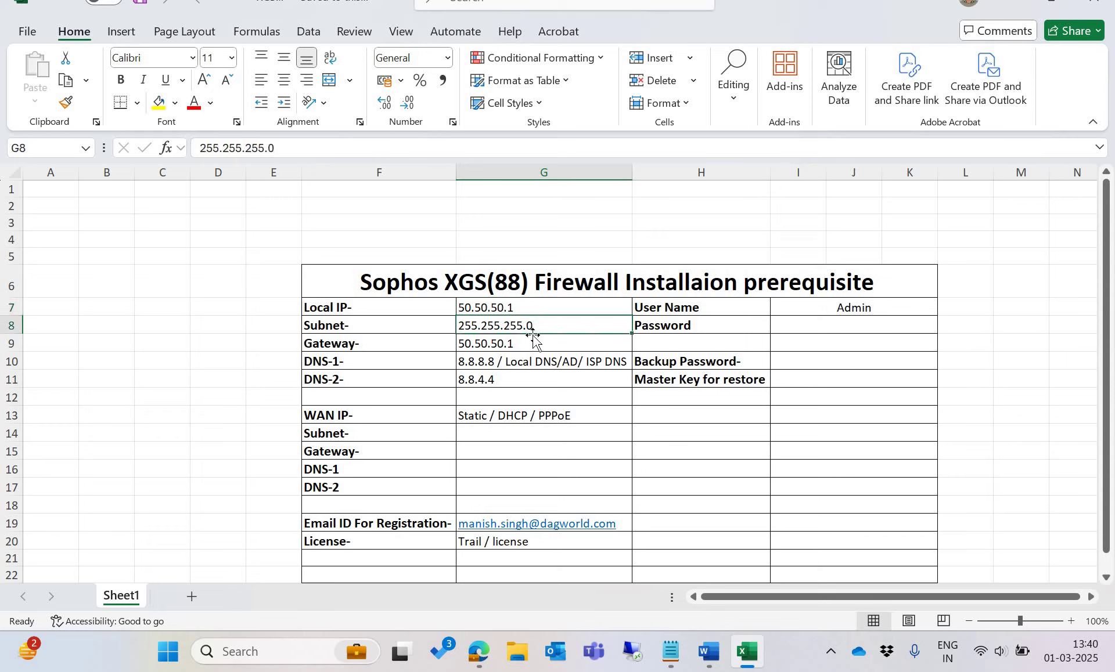
click(526, 345)
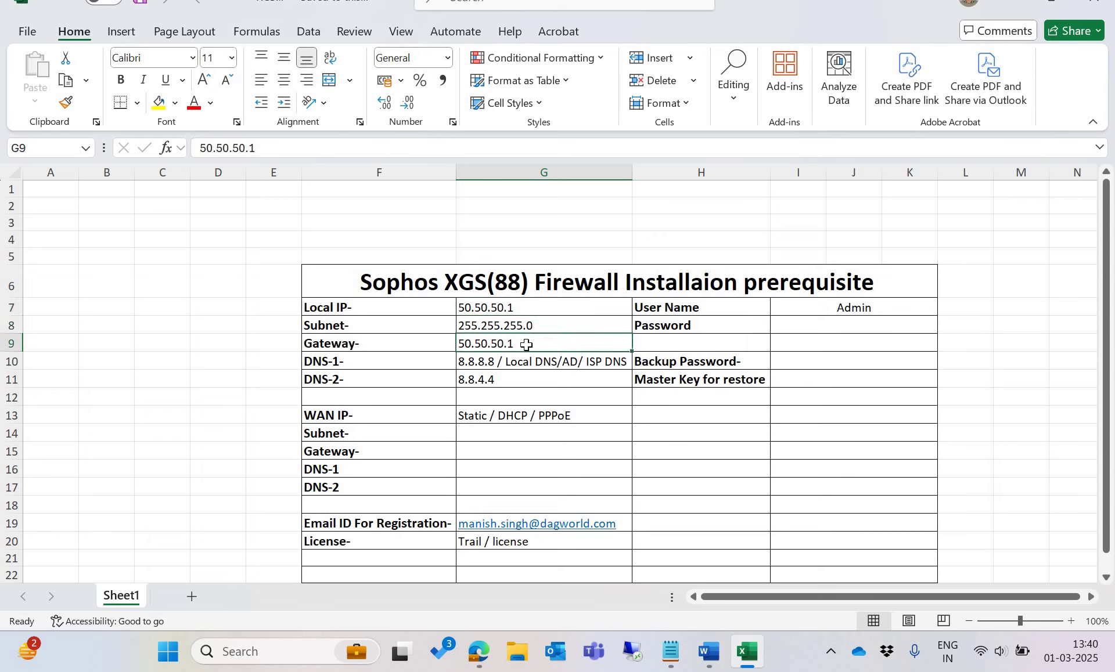
click(364, 365)
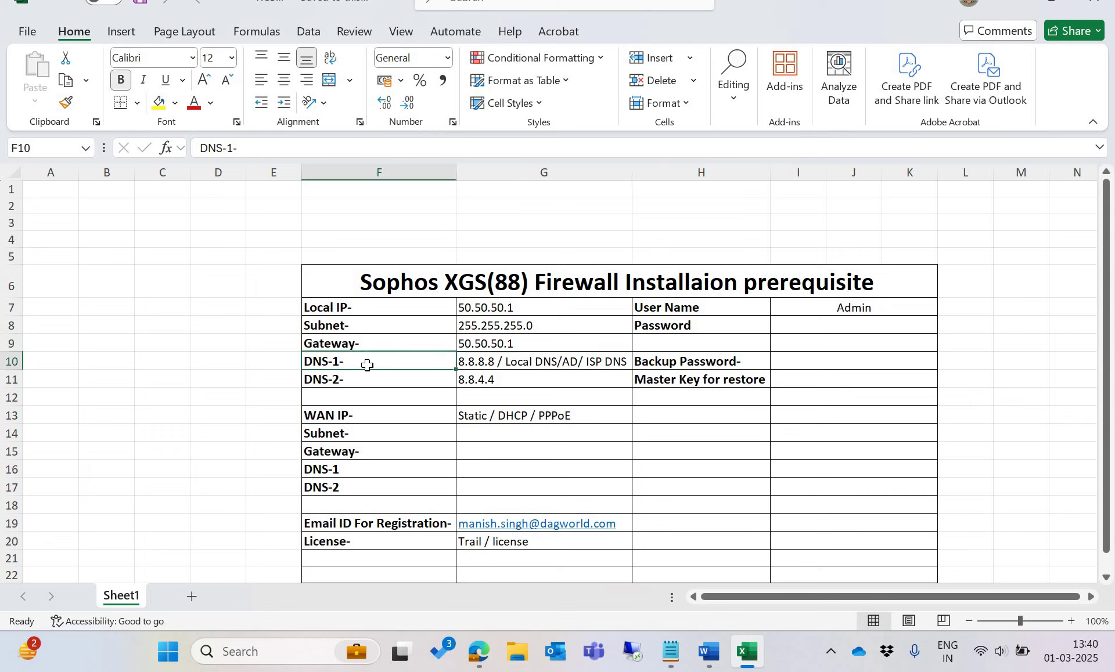
click(483, 363)
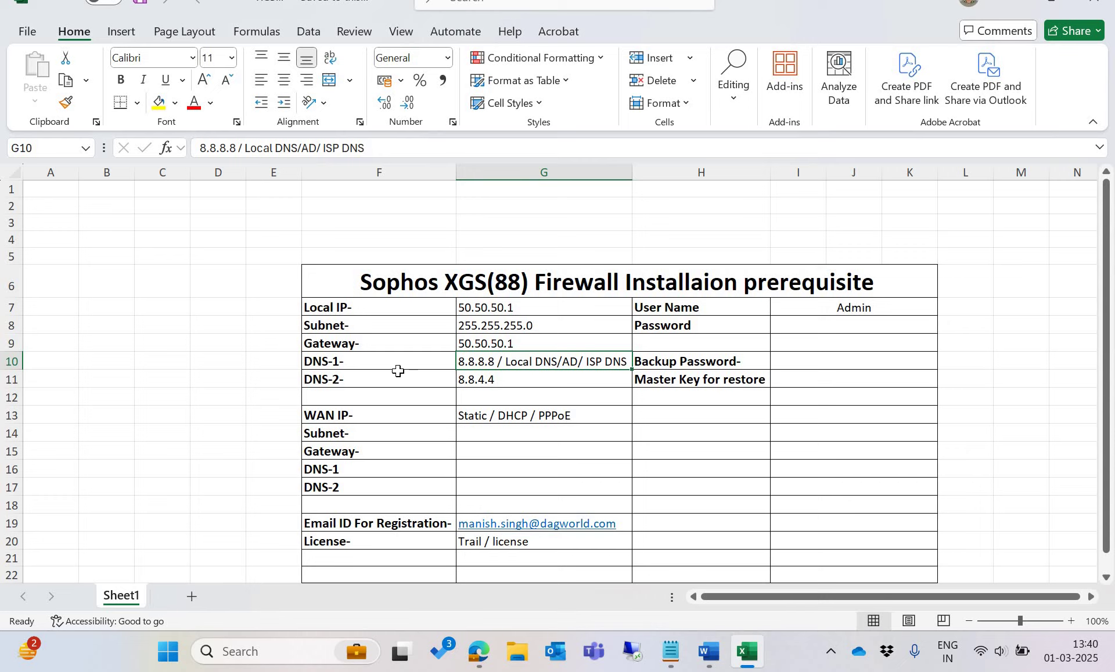
click(432, 380)
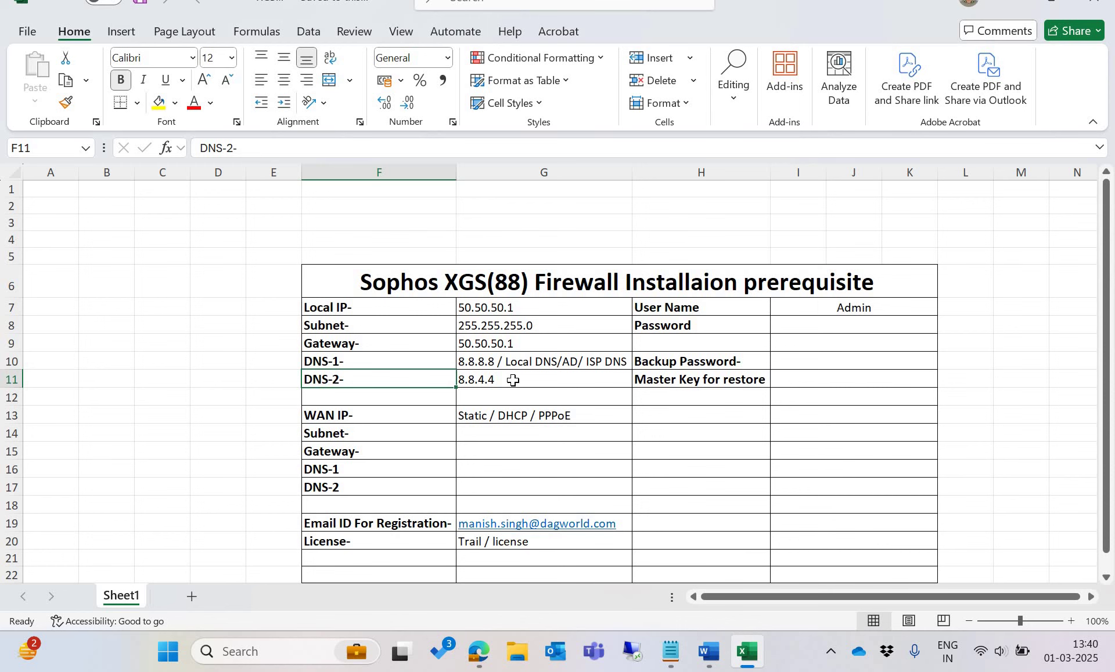
scroll(397, 372, down, 1)
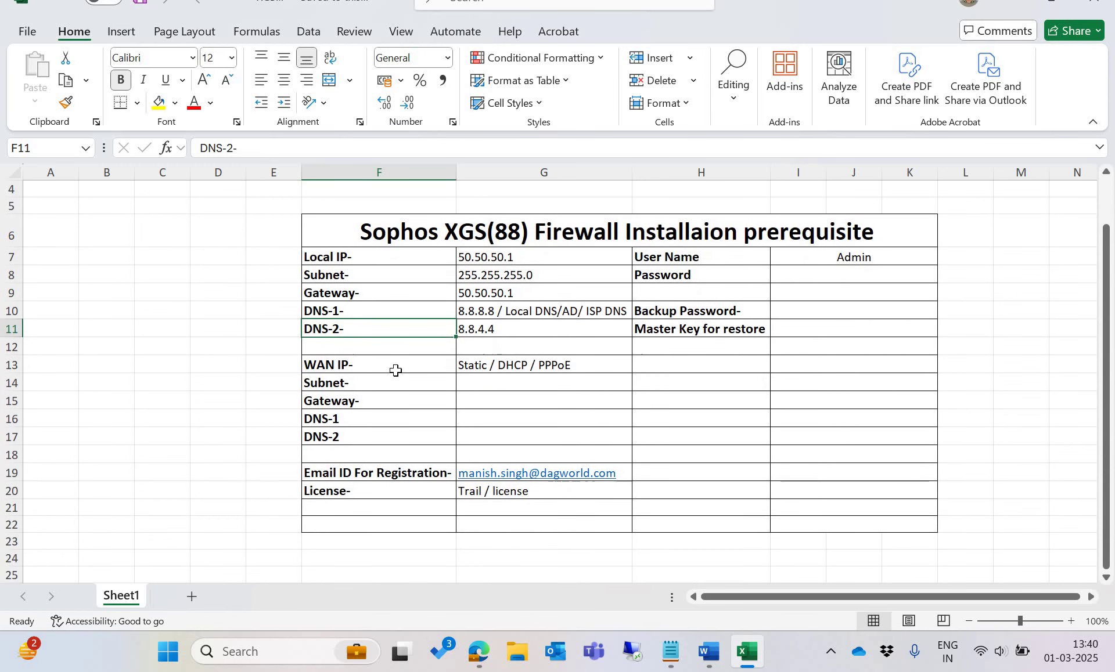
click(396, 371)
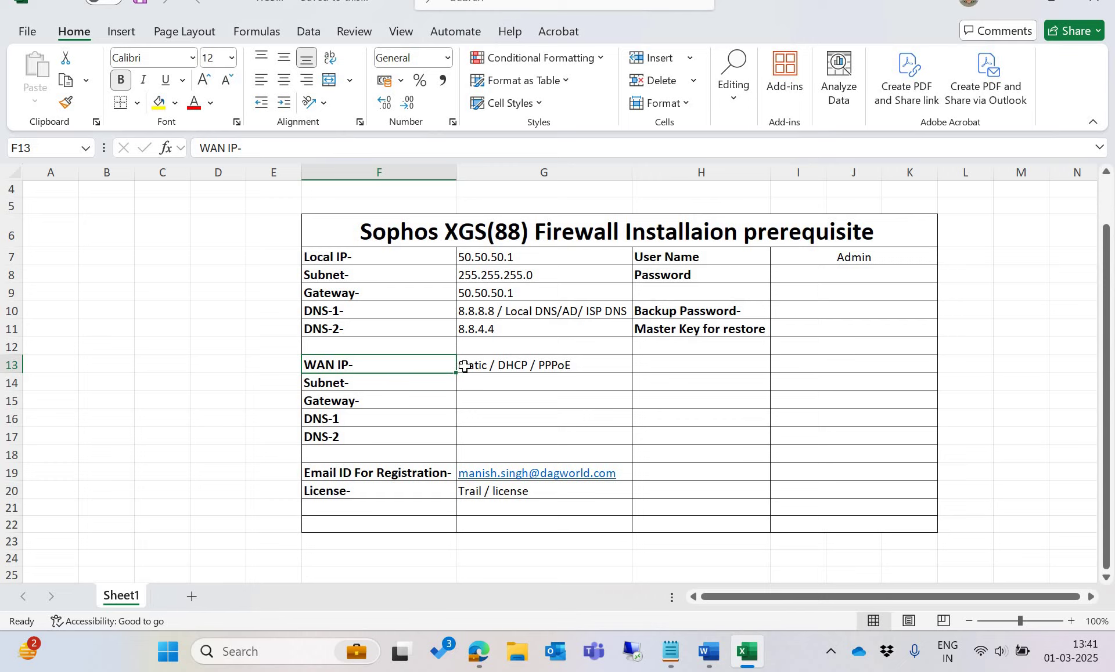
click(510, 364)
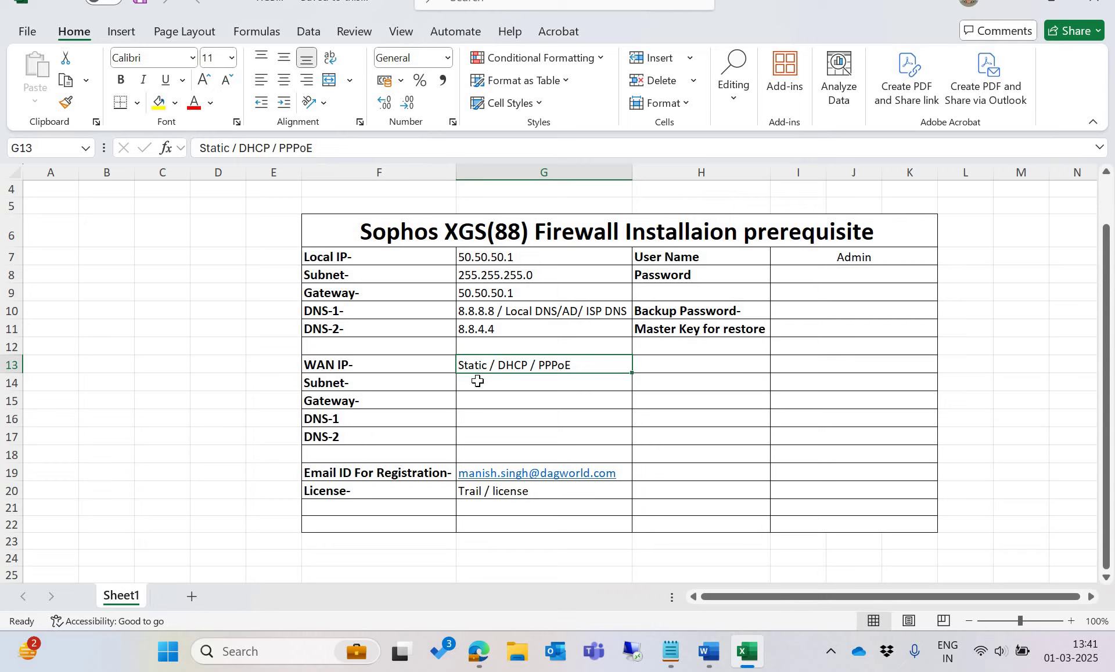
click(476, 388)
key(Down)
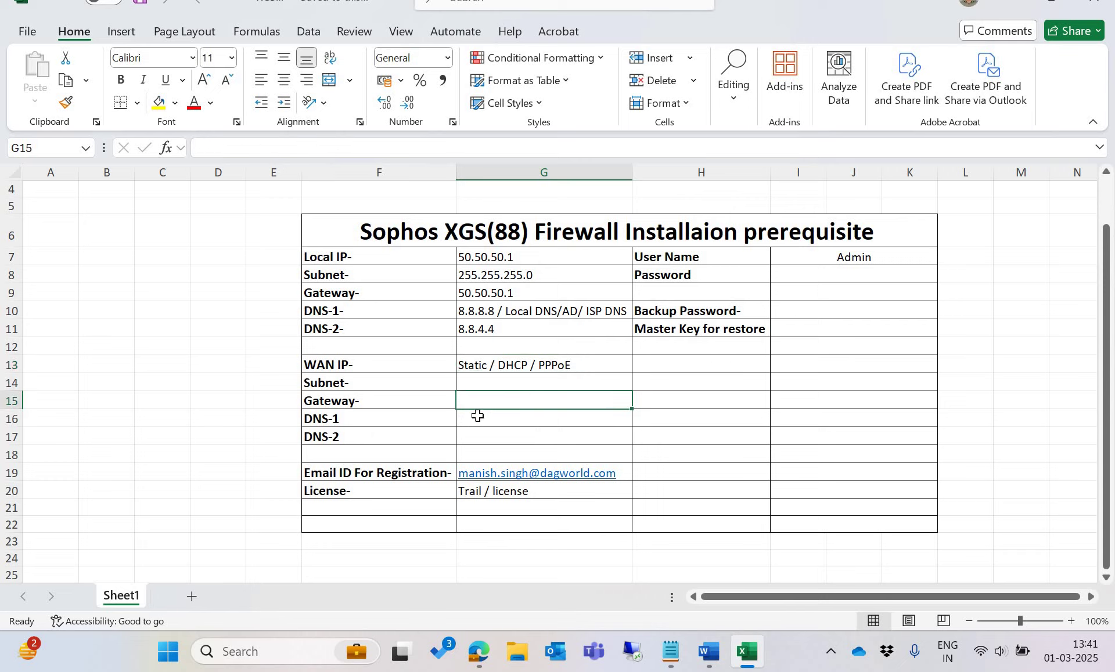
key(Down)
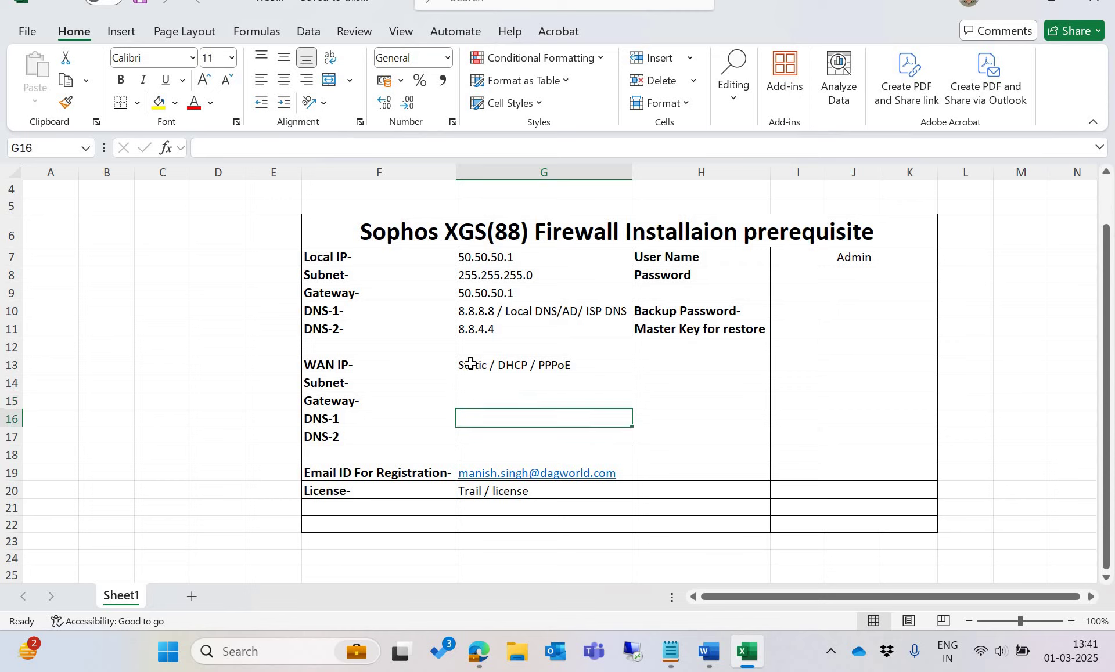
click(471, 363)
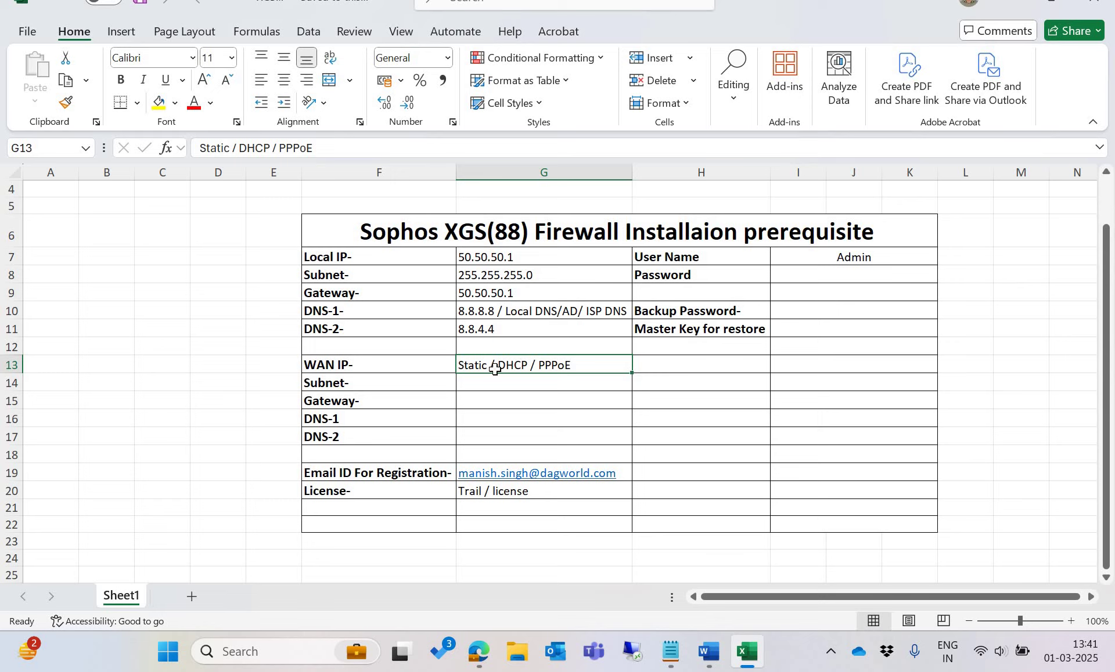
drag(469, 386, 485, 433)
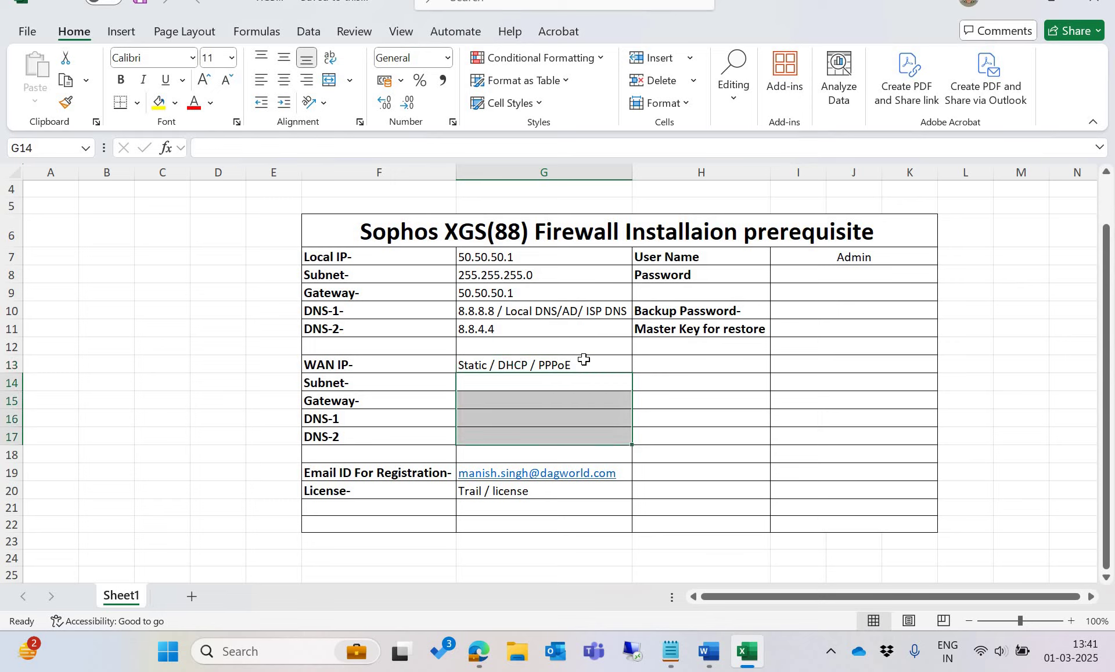
click(584, 359)
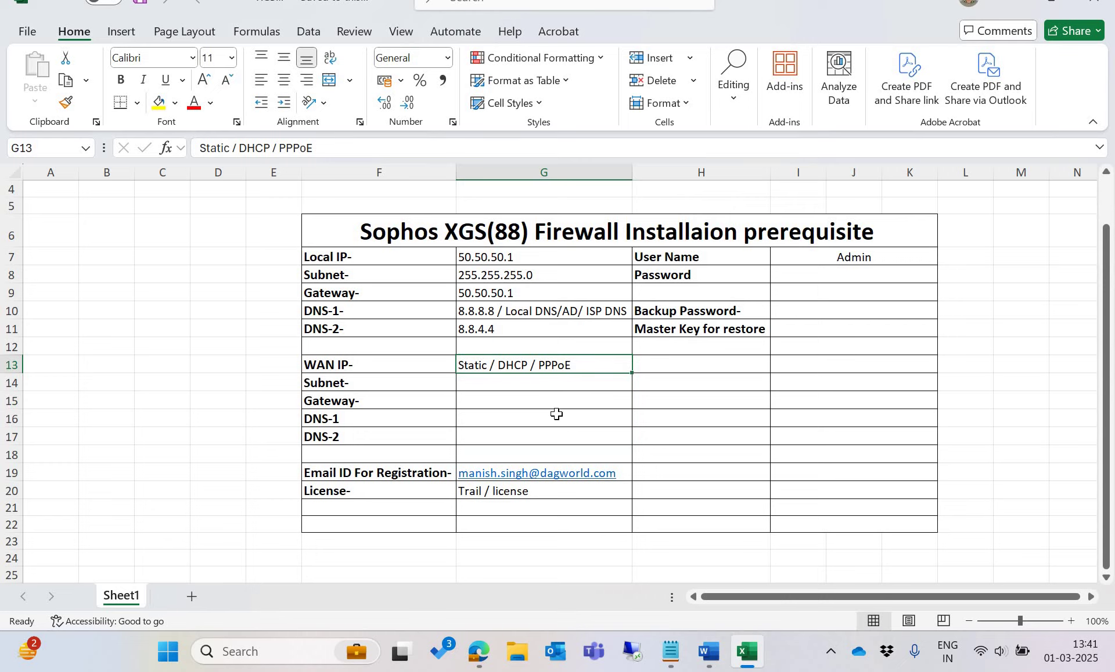
key(Return)
shift+click(557, 435)
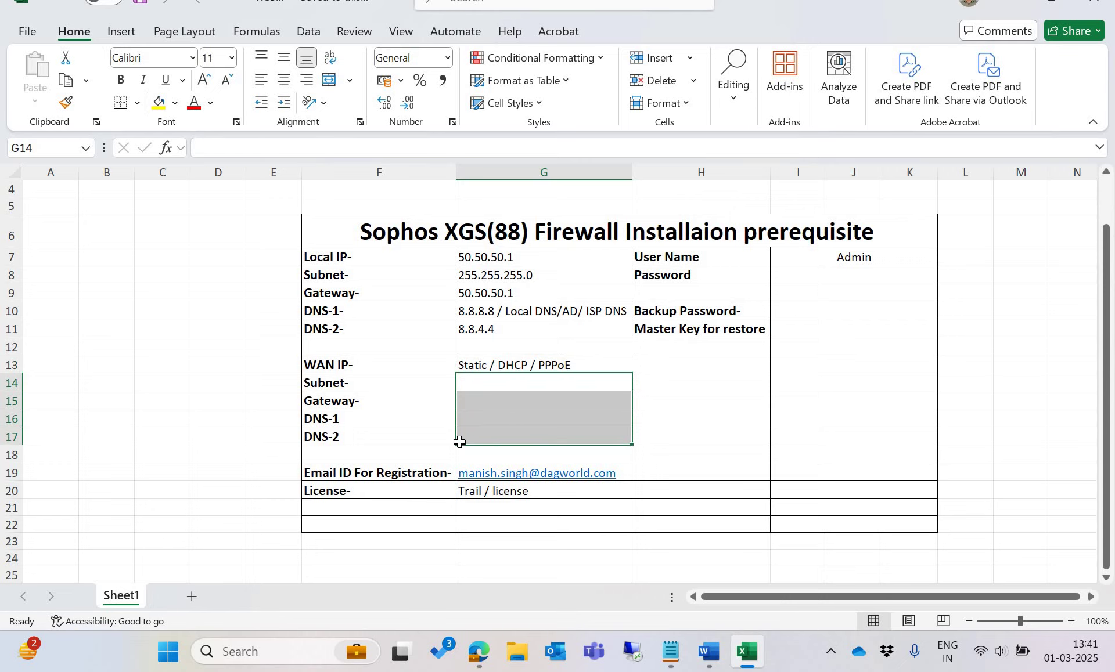
scroll(458, 441, down, 1)
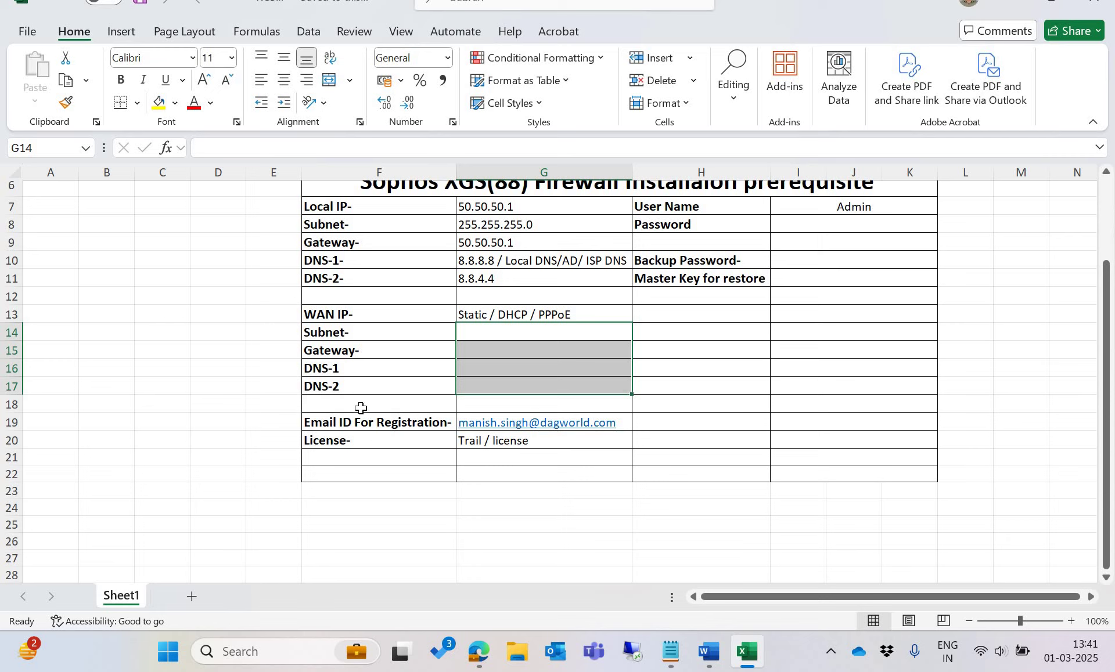
click(384, 445)
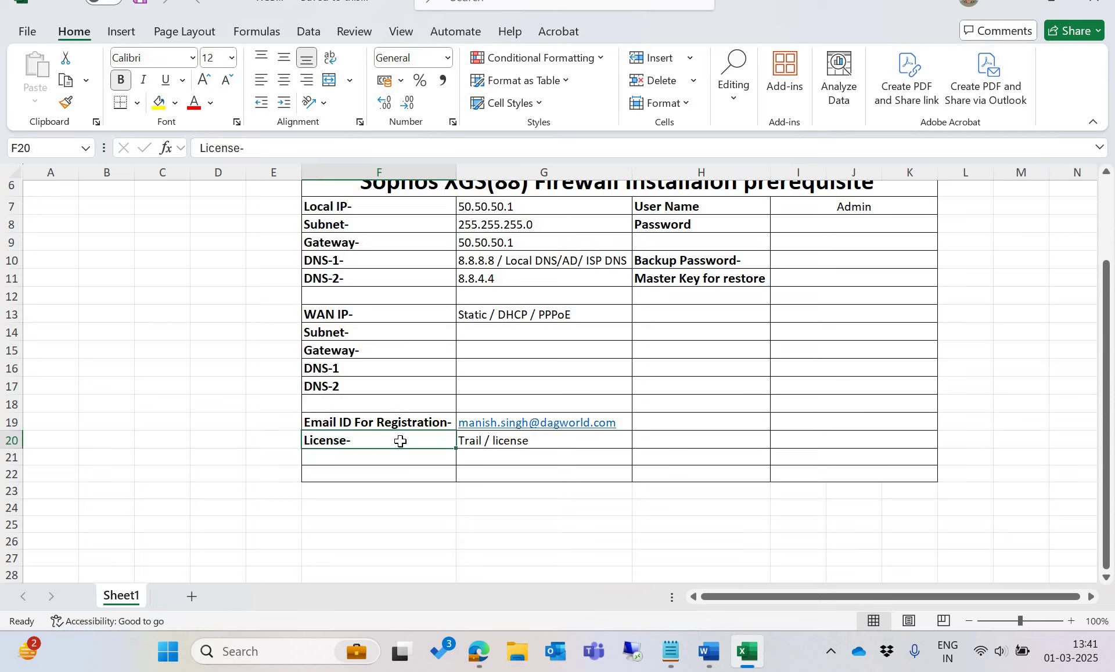
click(519, 442)
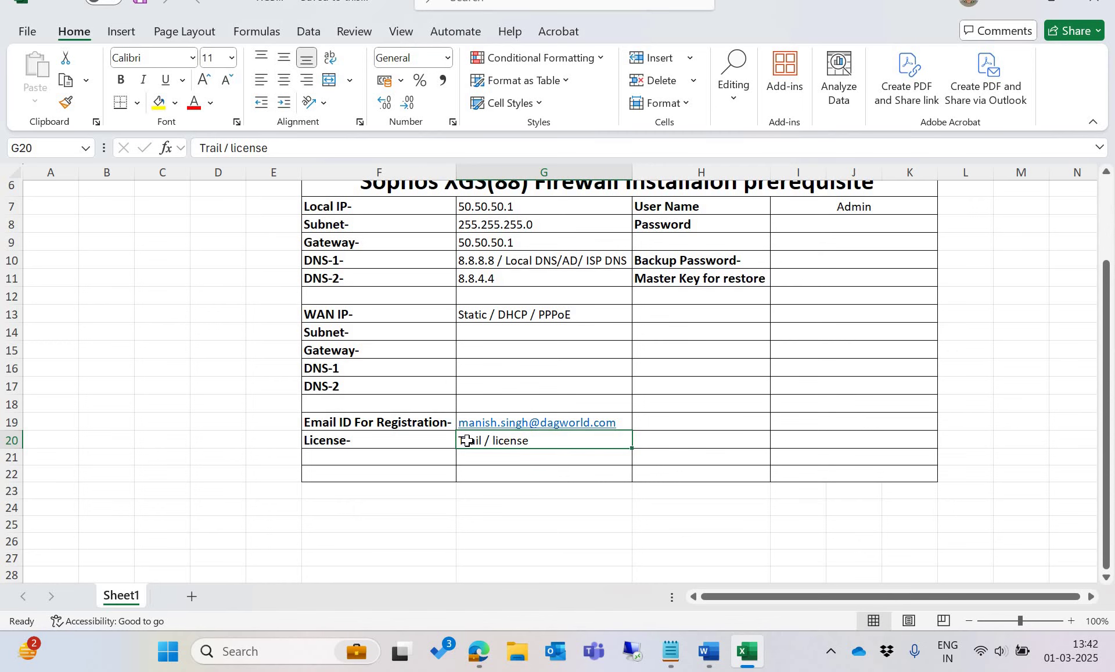
scroll(467, 440, up, 1)
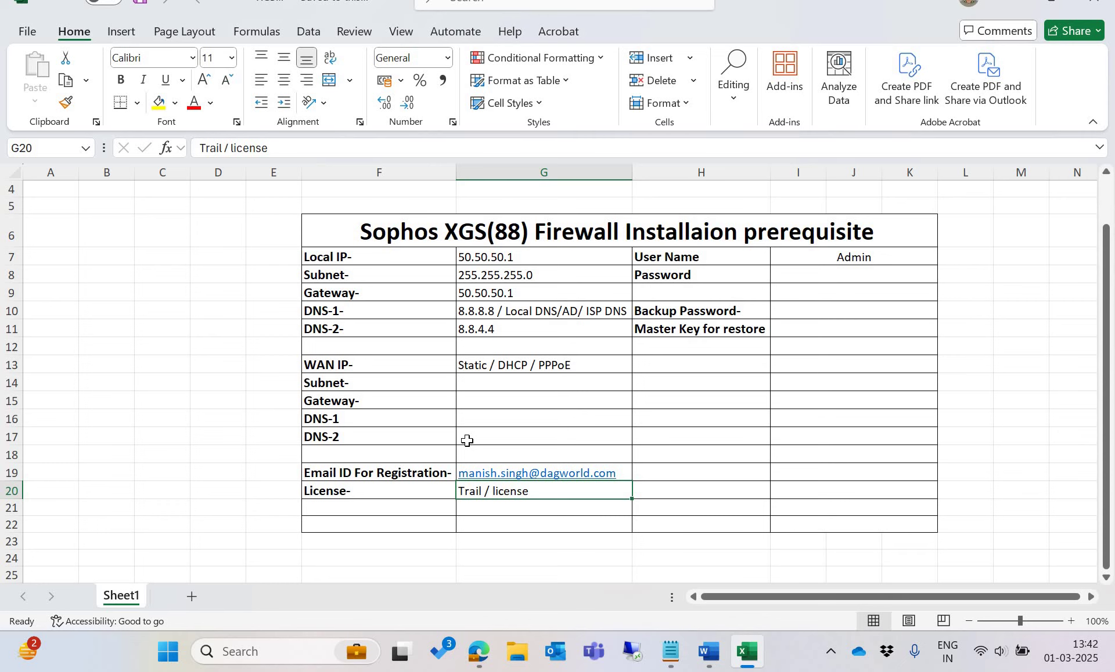
scroll(575, 391, up, 1)
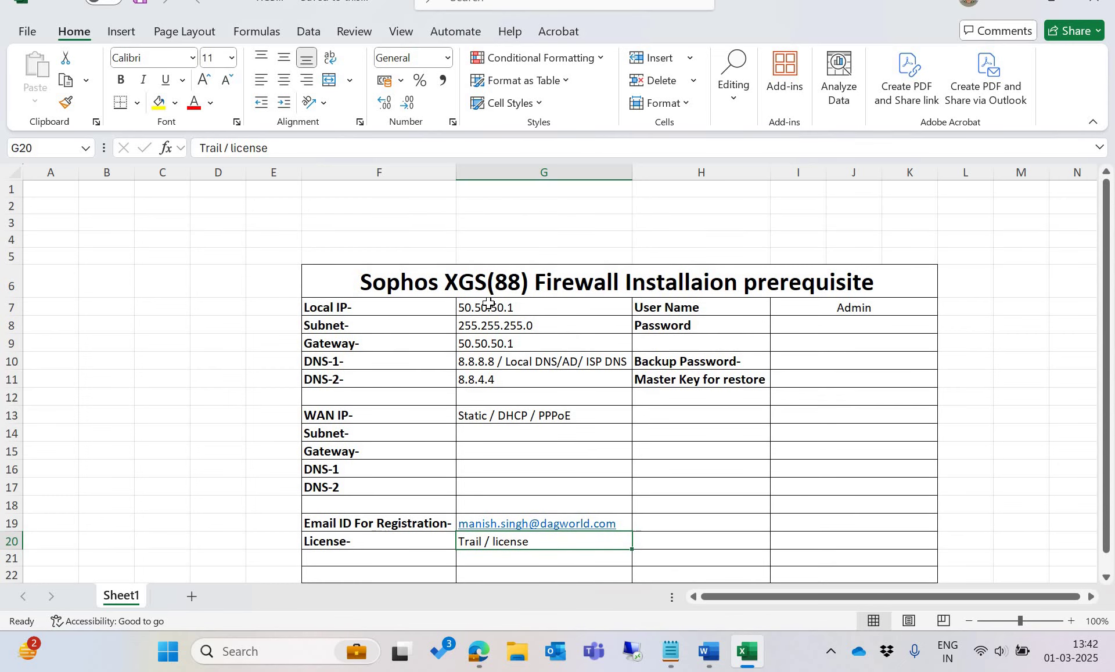
click(704, 310)
click(817, 324)
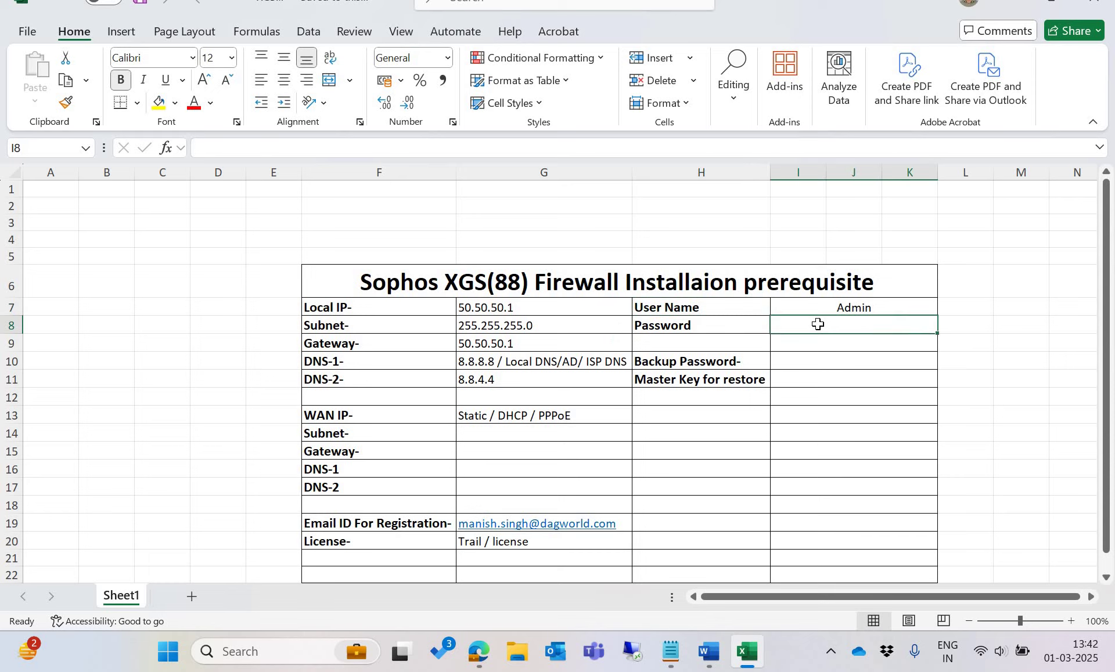
click(847, 309)
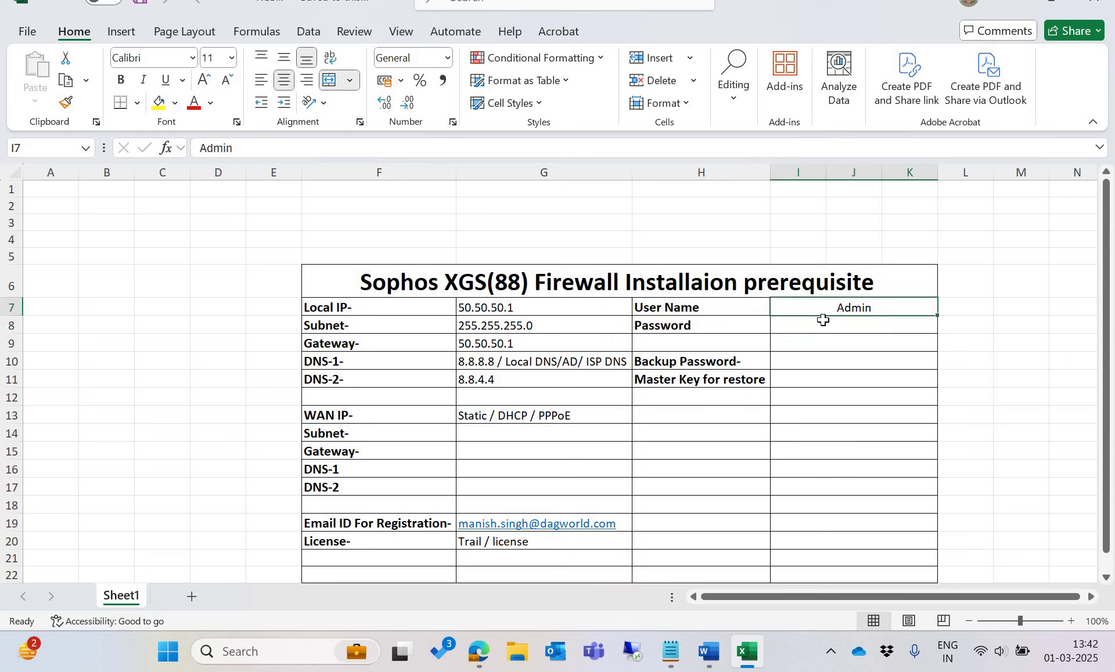
click(823, 321)
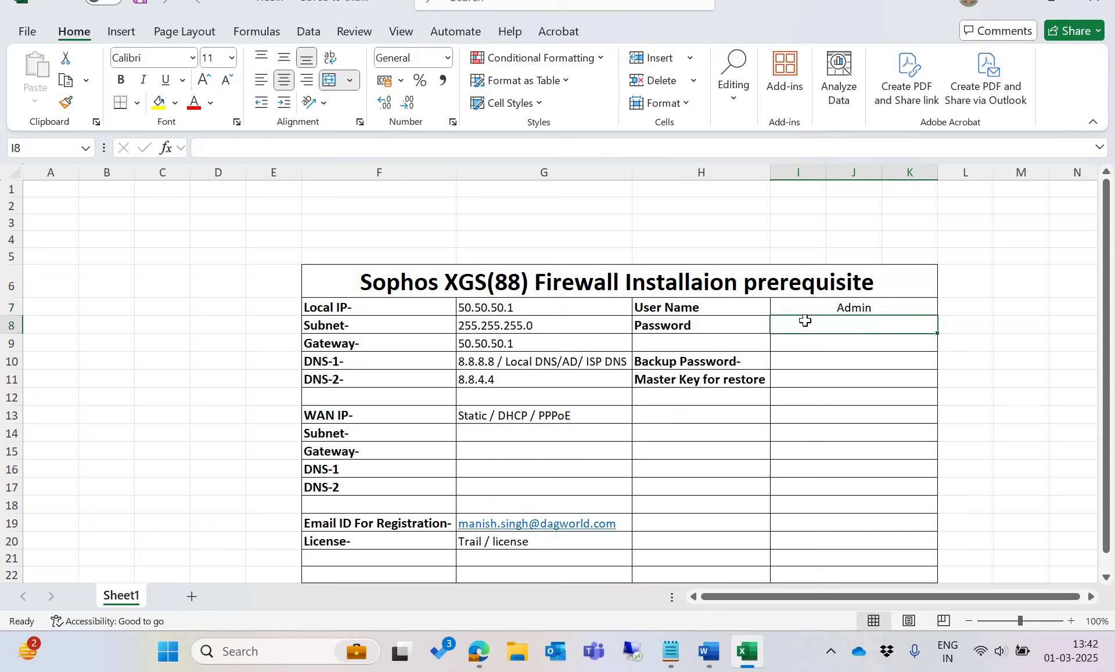
click(810, 365)
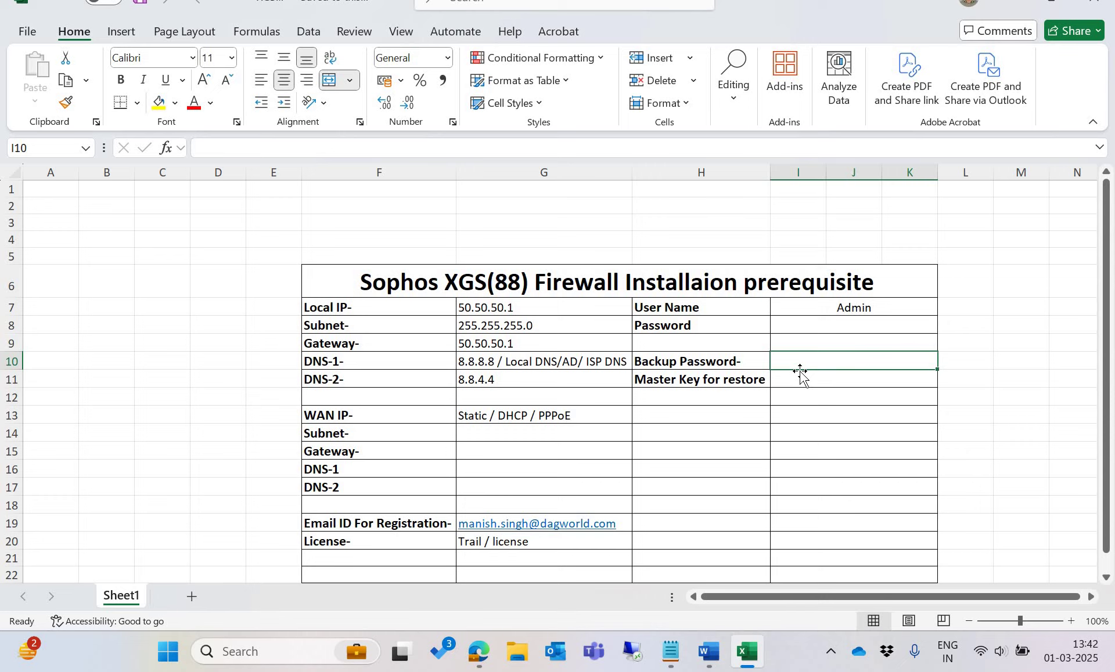
click(694, 383)
click(801, 374)
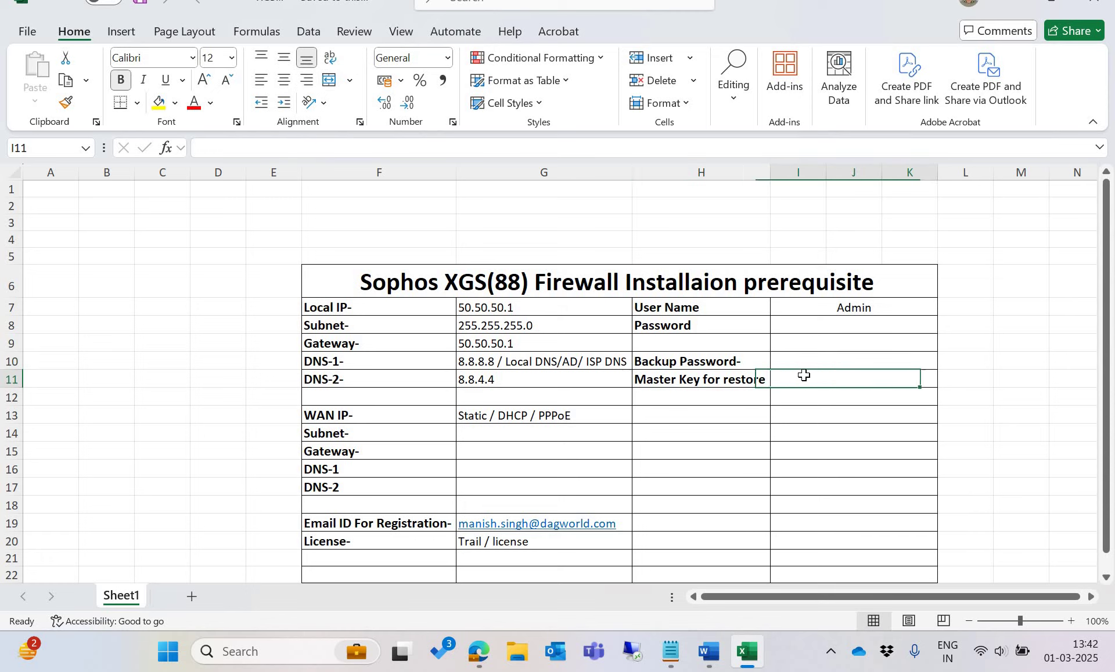
drag(808, 366, 809, 374)
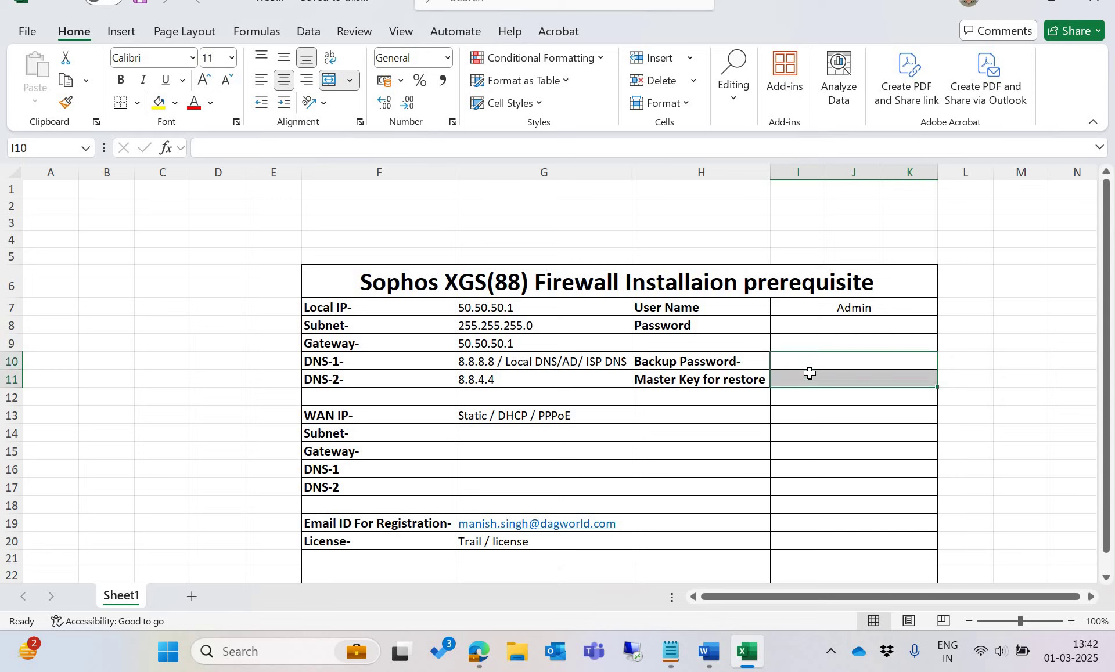
click(811, 363)
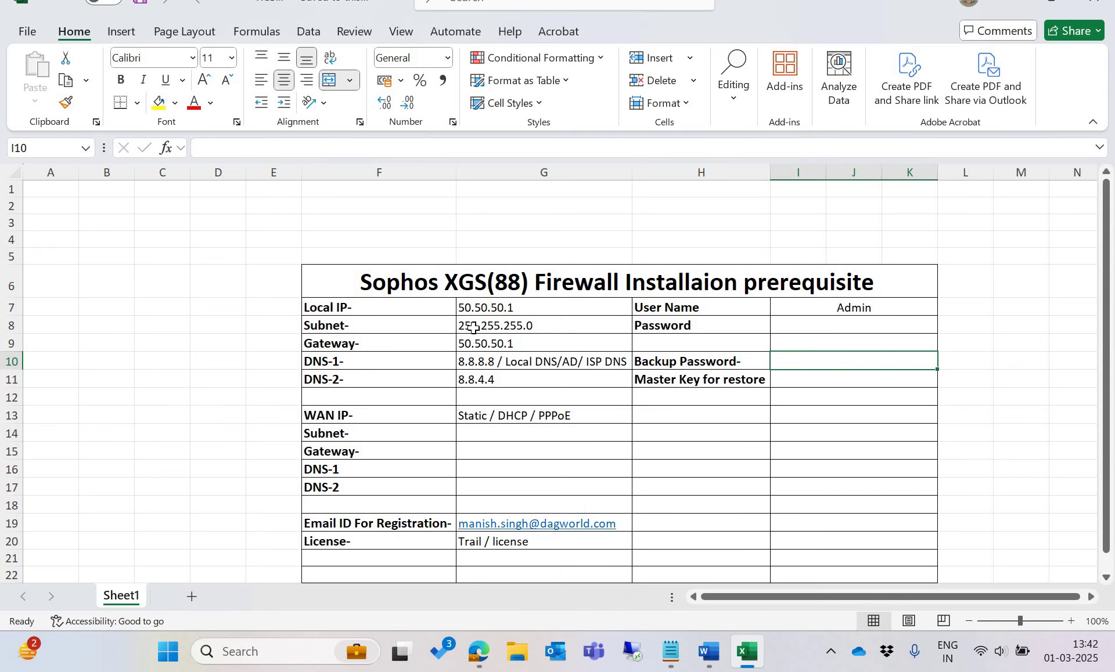
scroll(474, 328, down, 1)
drag(354, 257, 527, 494)
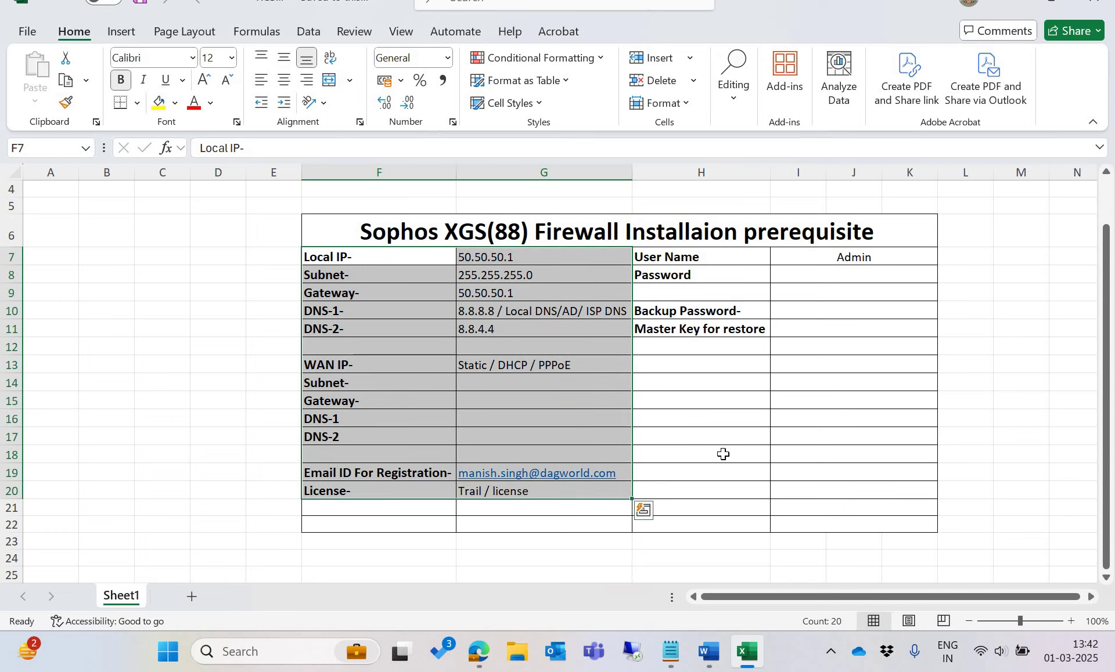
click(720, 454)
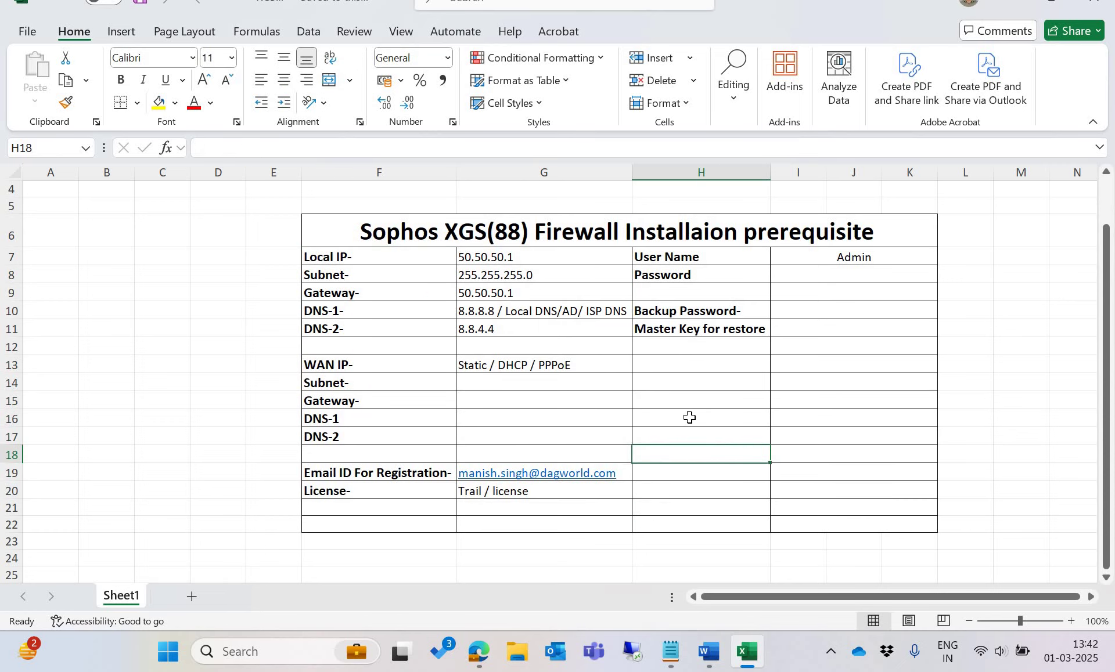
scroll(690, 418, up, 1)
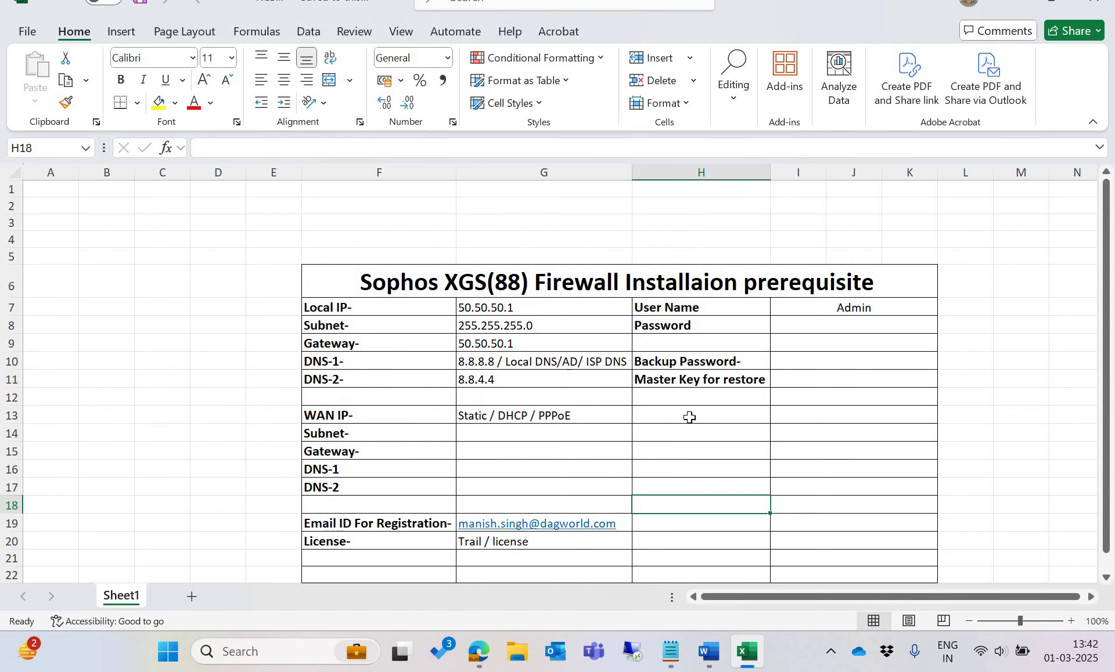
scroll(689, 417, down, 1)
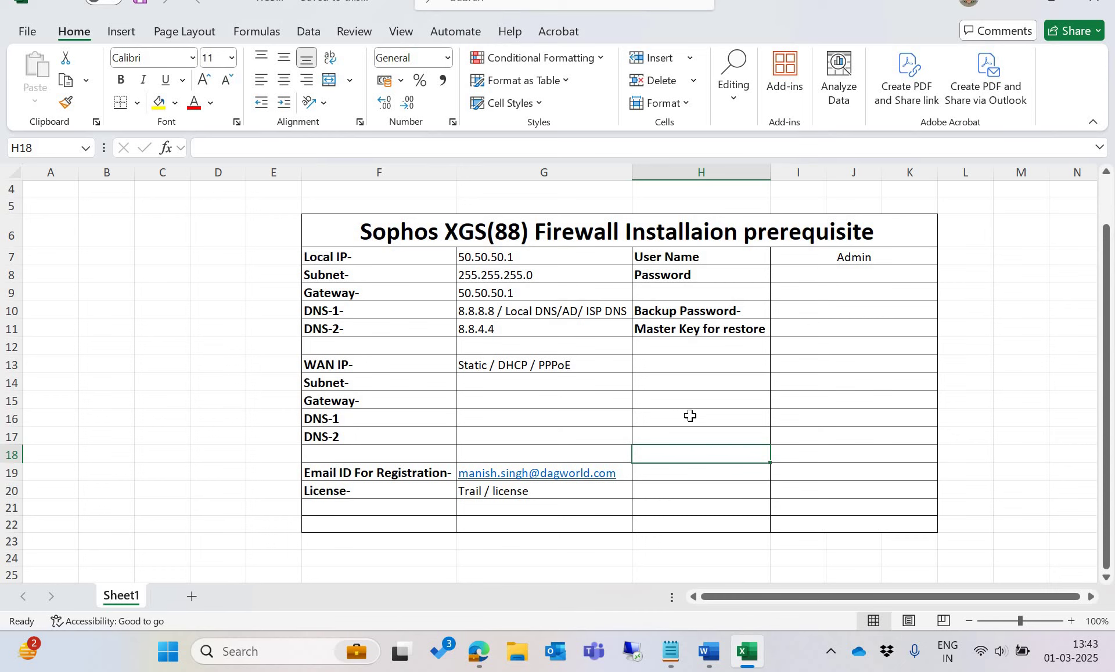
Open the Network Connections list with ncpa.cpl
key(super+d)
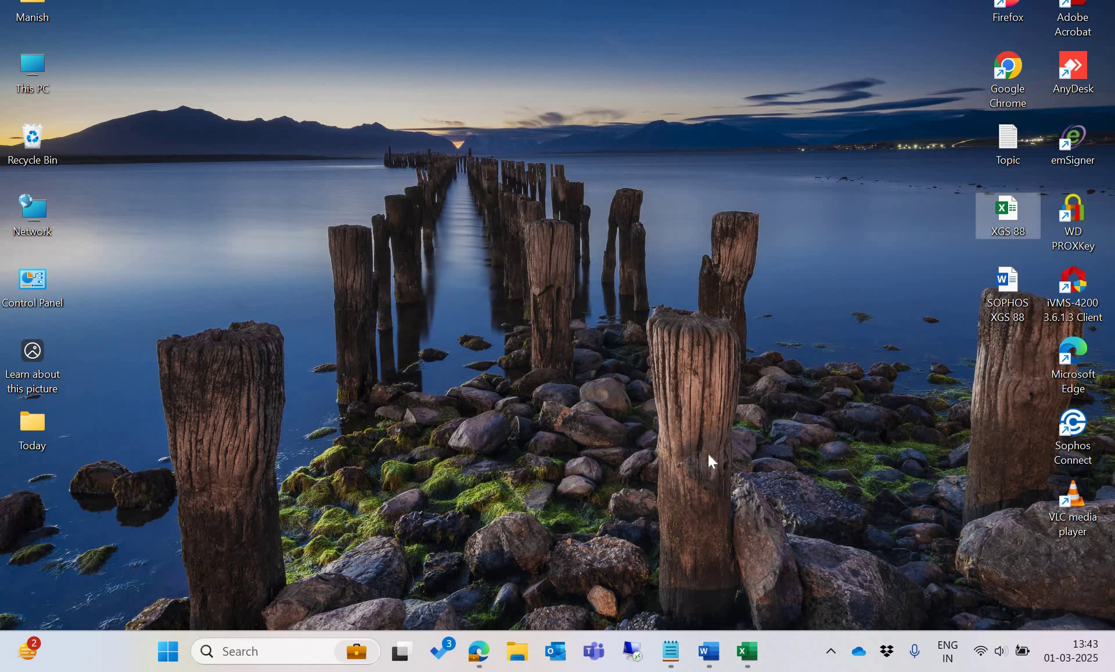
key(super+r)
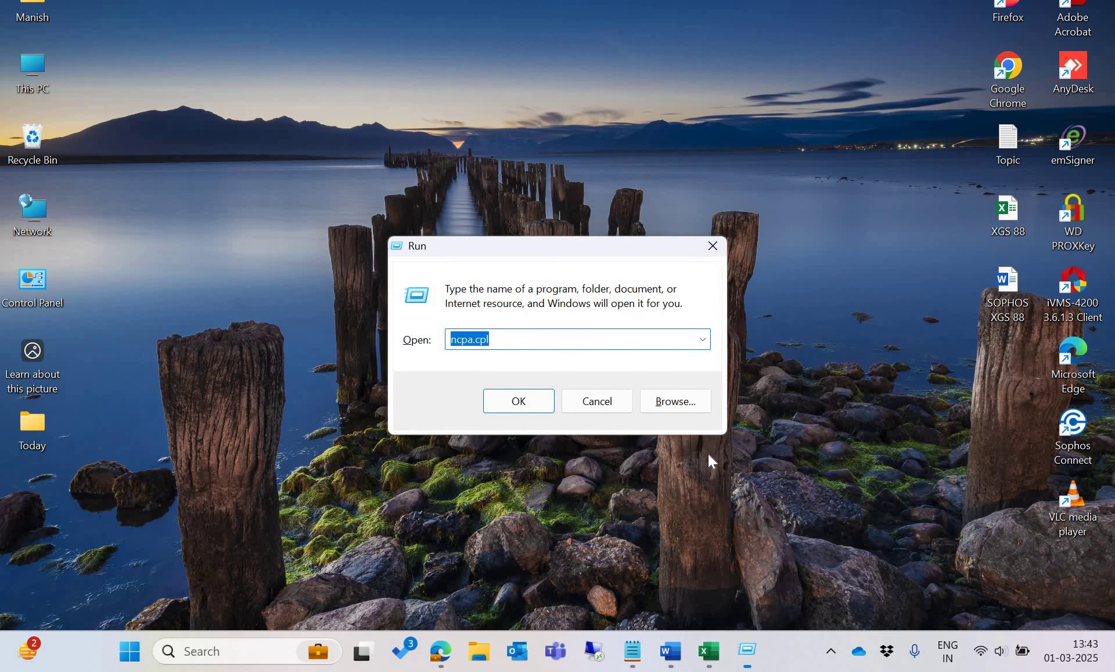
key(Return)
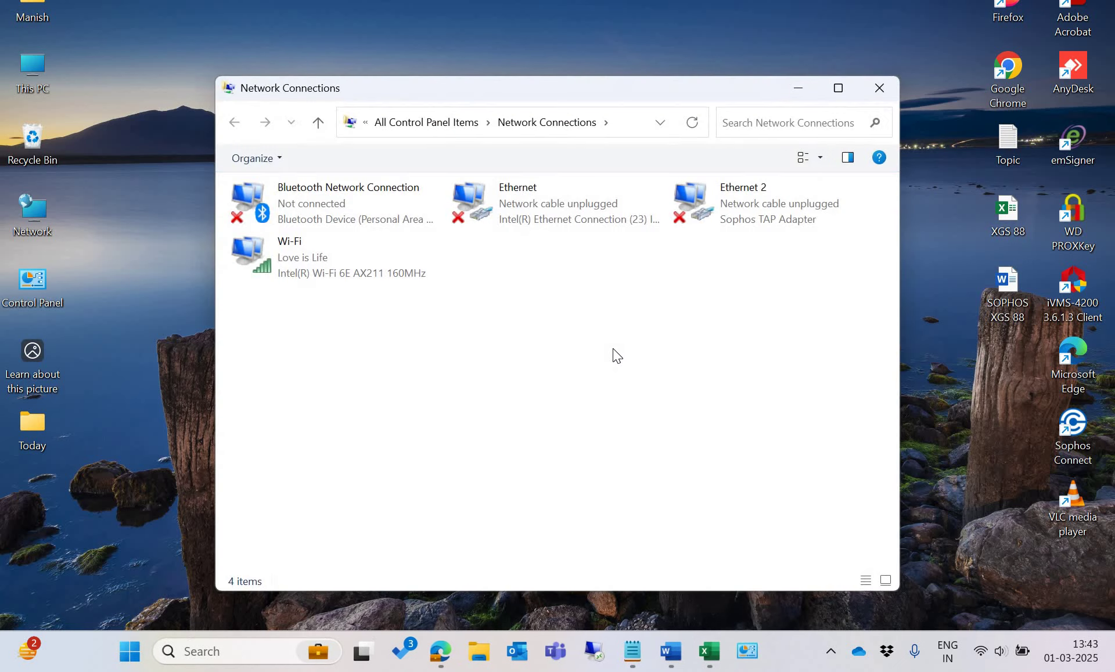
Disable the Wi-Fi adapter, select Ethernet, and bring the Word document forward
right_click(284, 262)
click(322, 274)
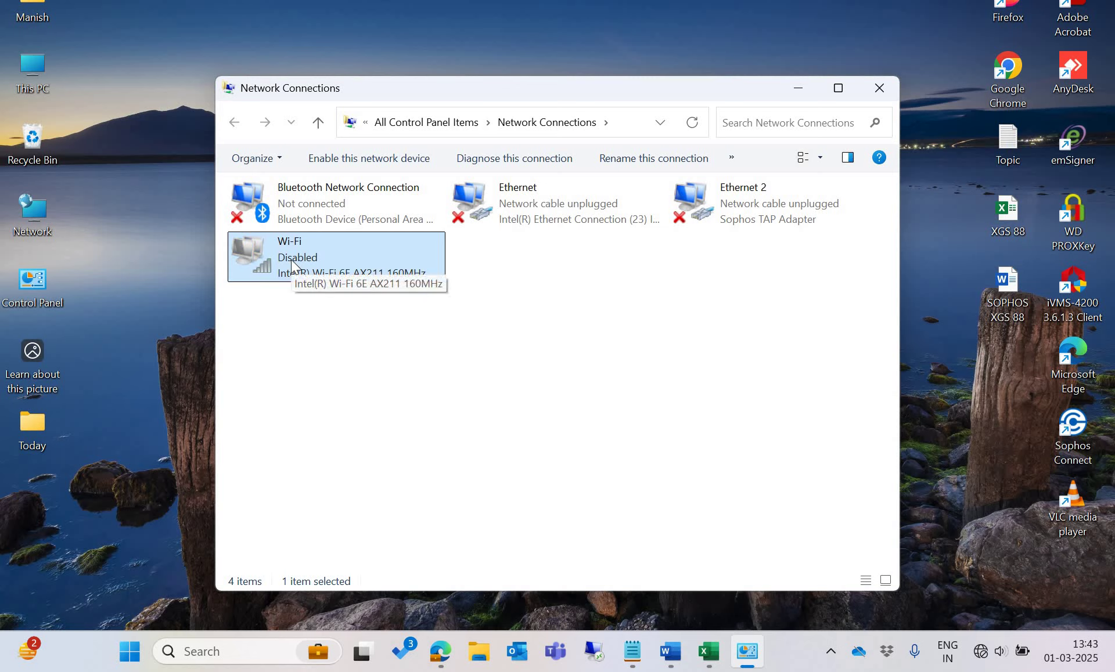
click(516, 201)
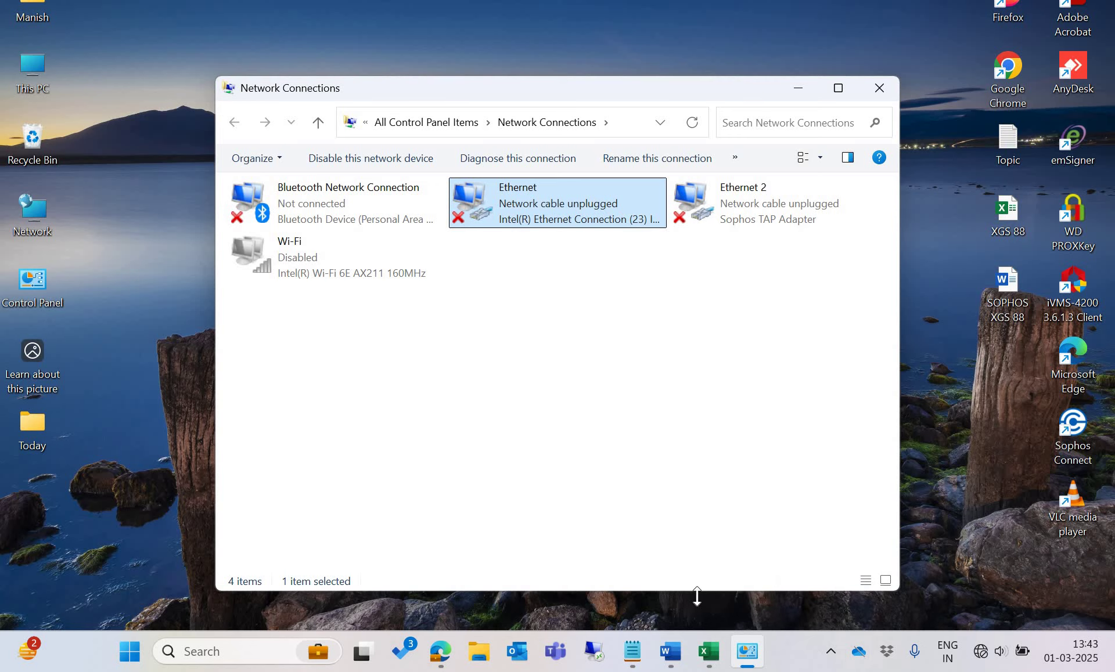
click(671, 652)
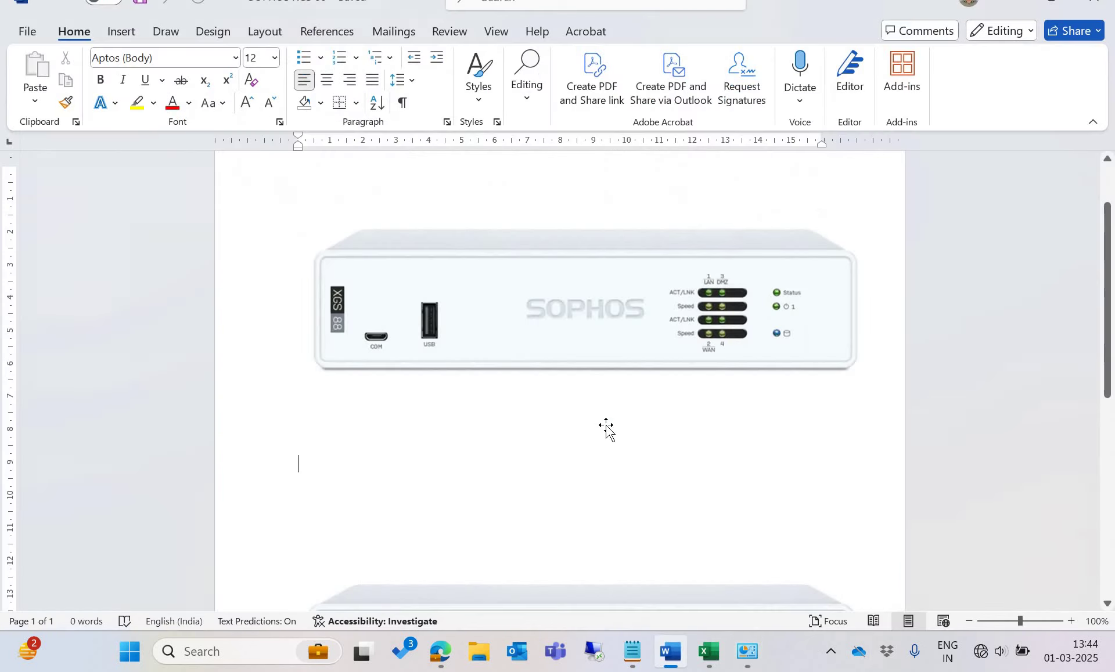
Scroll to the rear-panel picture, then minimize the Word document
scroll(607, 430, down, 5)
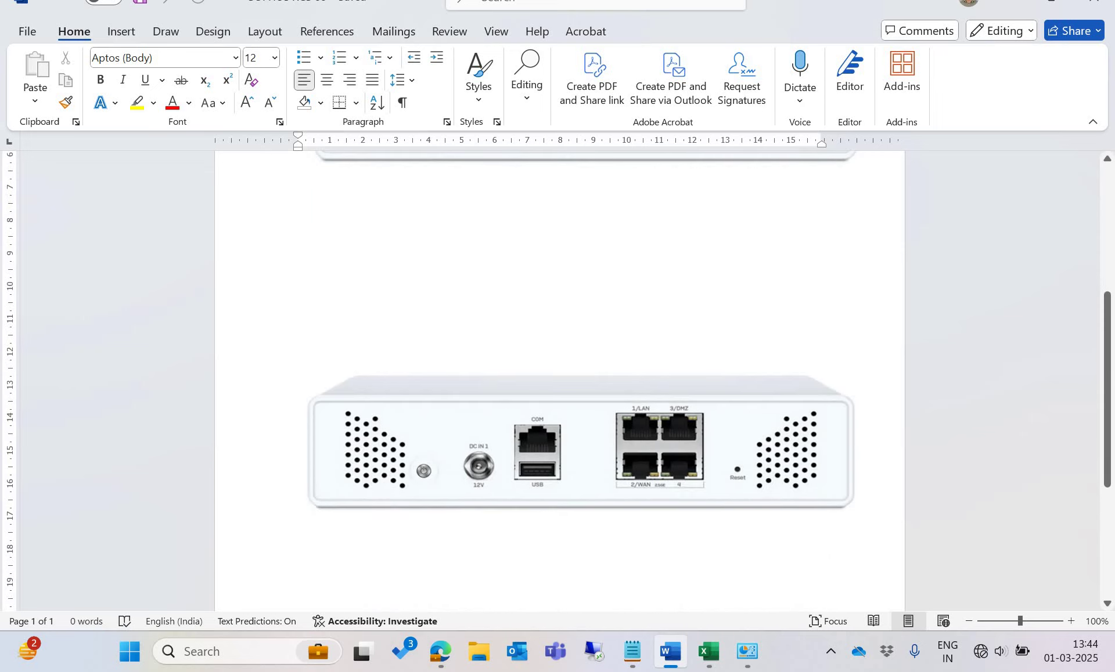
click(1009, 2)
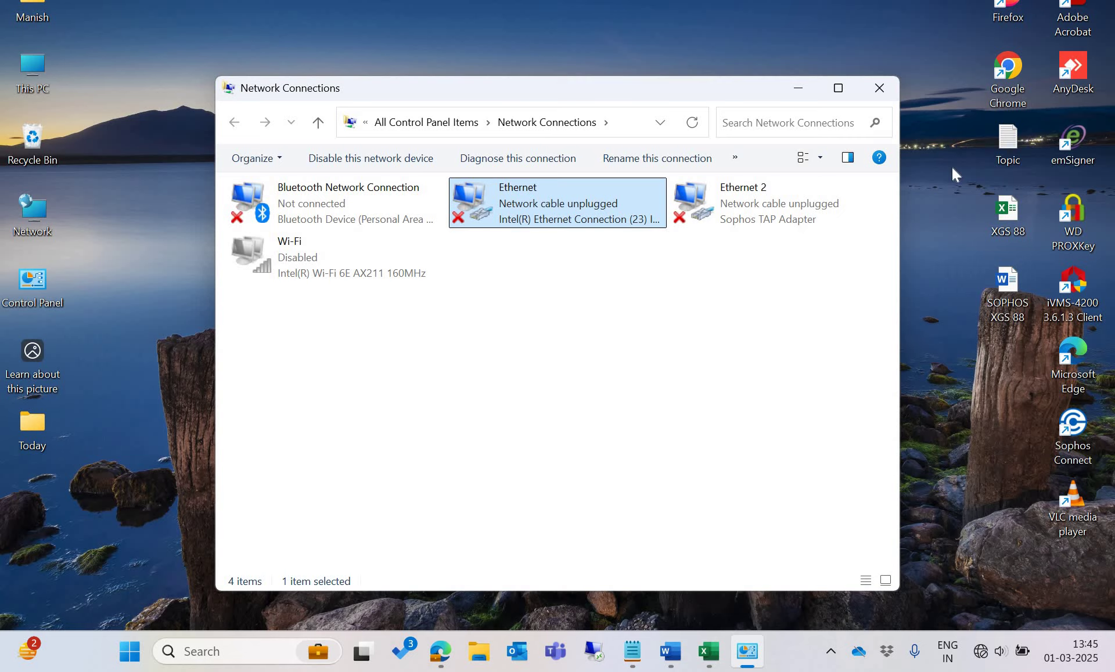
Launch Firefox full-screen, then close it to return to Network Connections
click(998, 17)
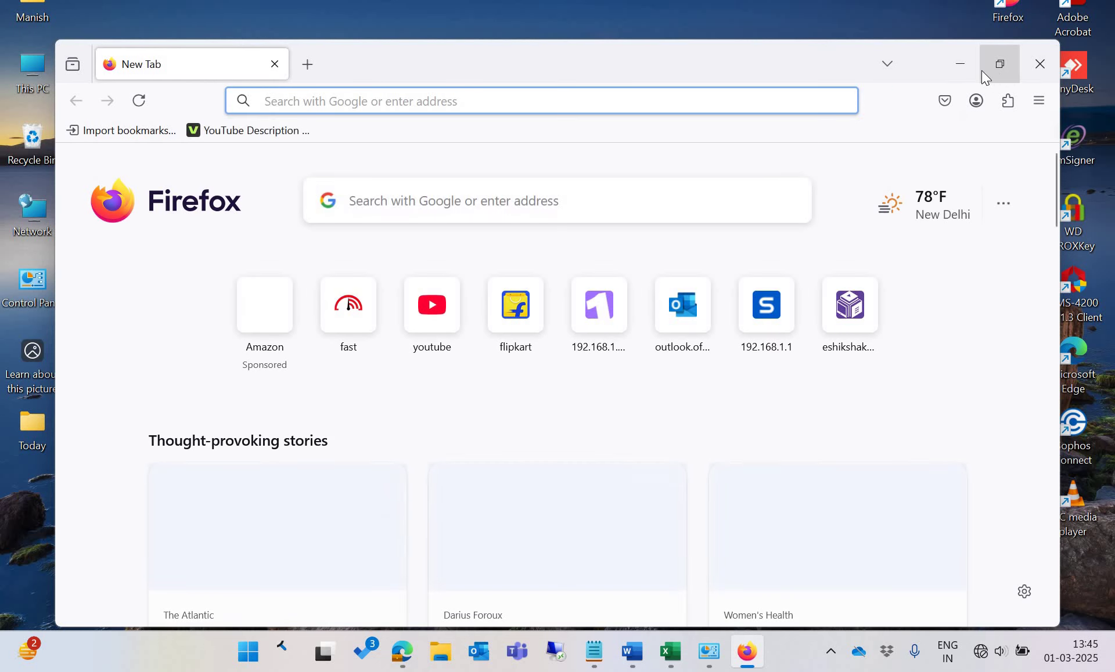
click(990, 61)
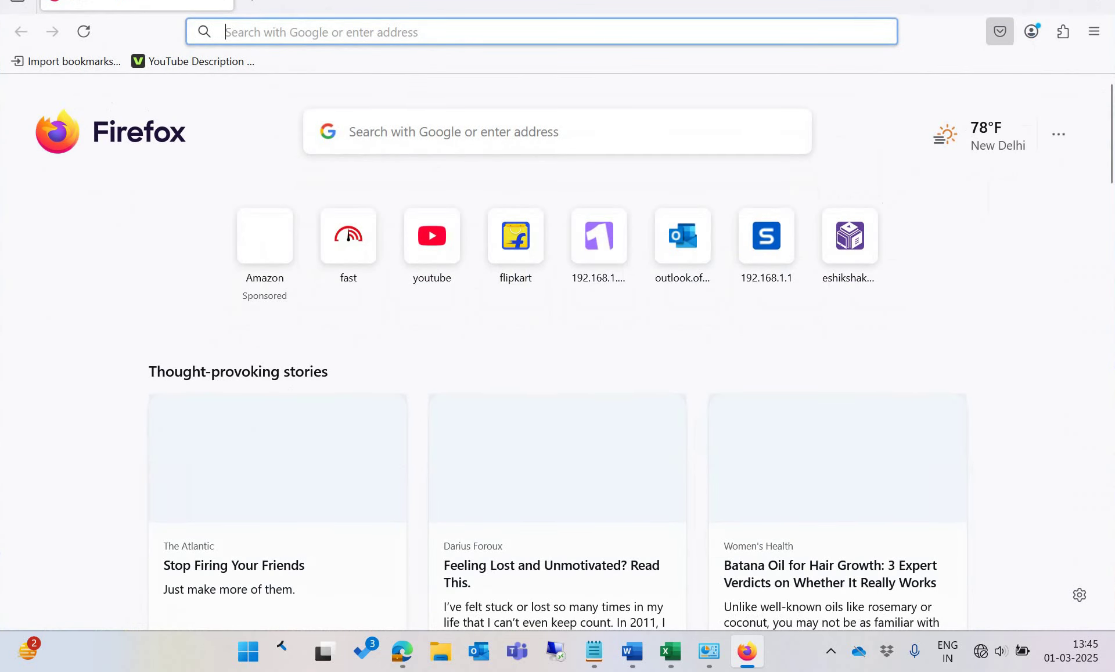
key(alt+F4)
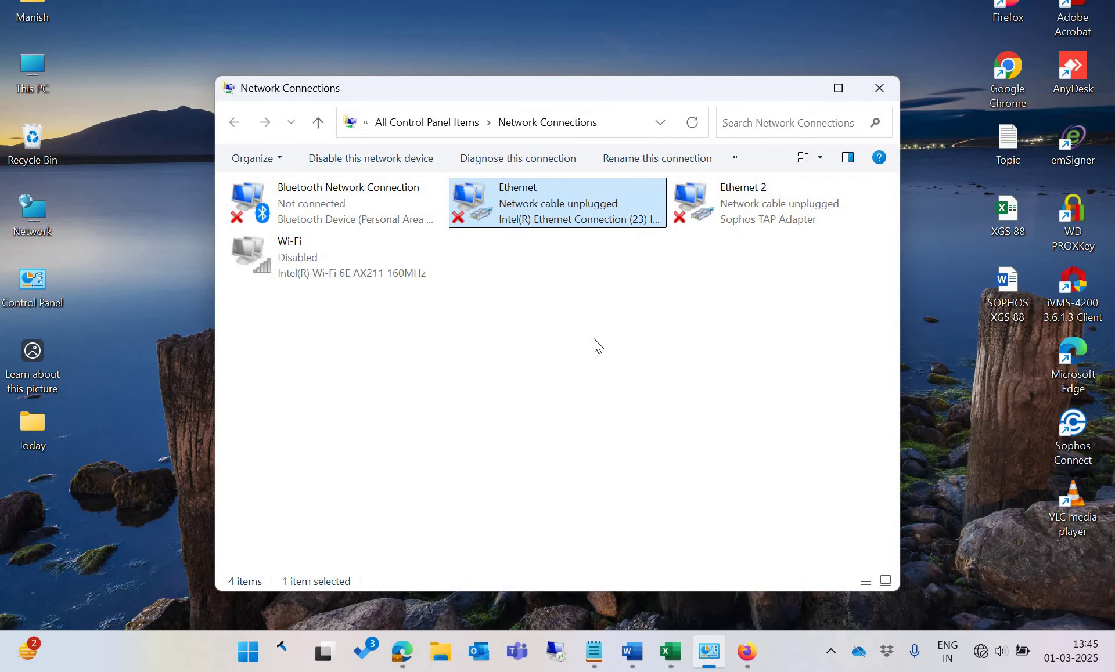
click(595, 341)
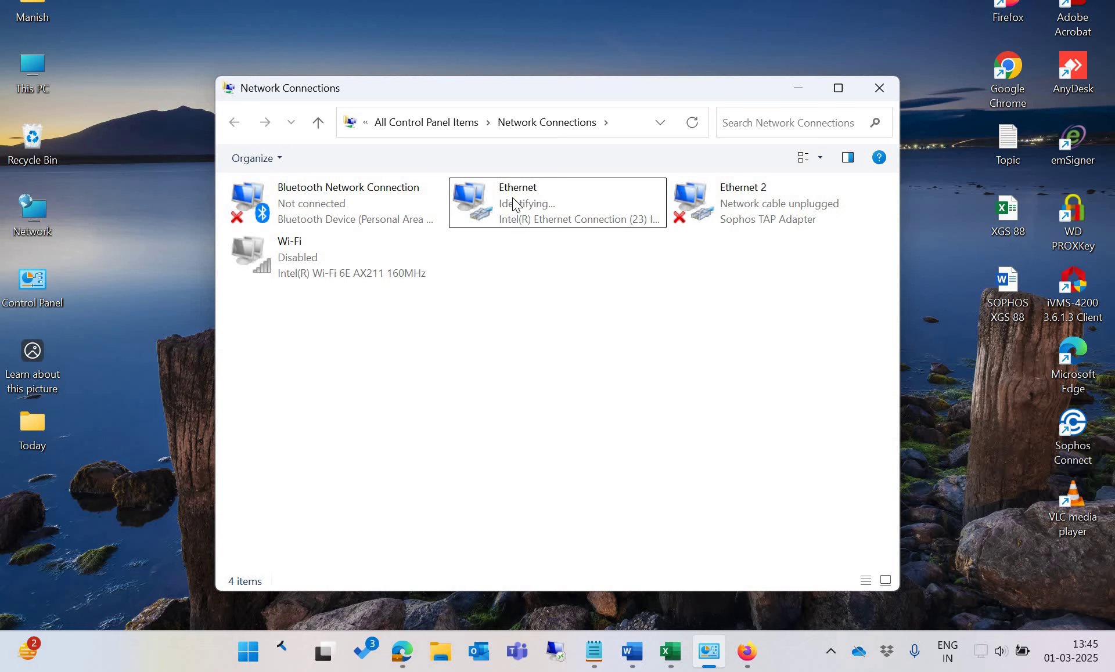
Inspect the Ethernet adapter's IPv4 settings, leaving automatic IP and DNS unchanged
right_click(532, 229)
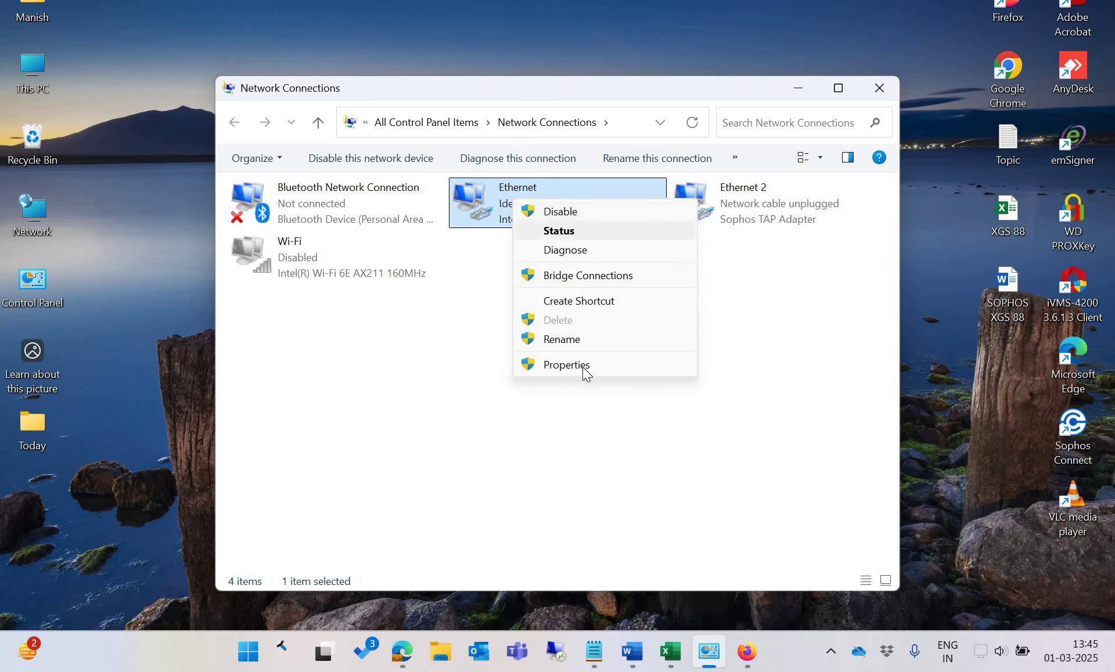
click(583, 367)
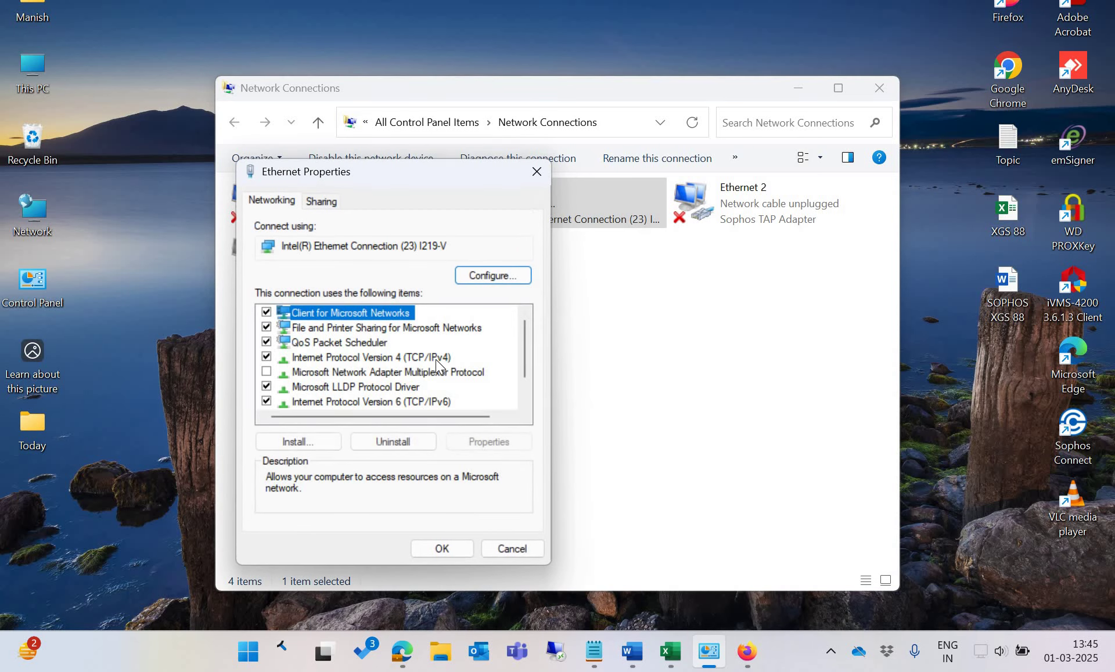
key(Down)
key(Down)
key(Down)
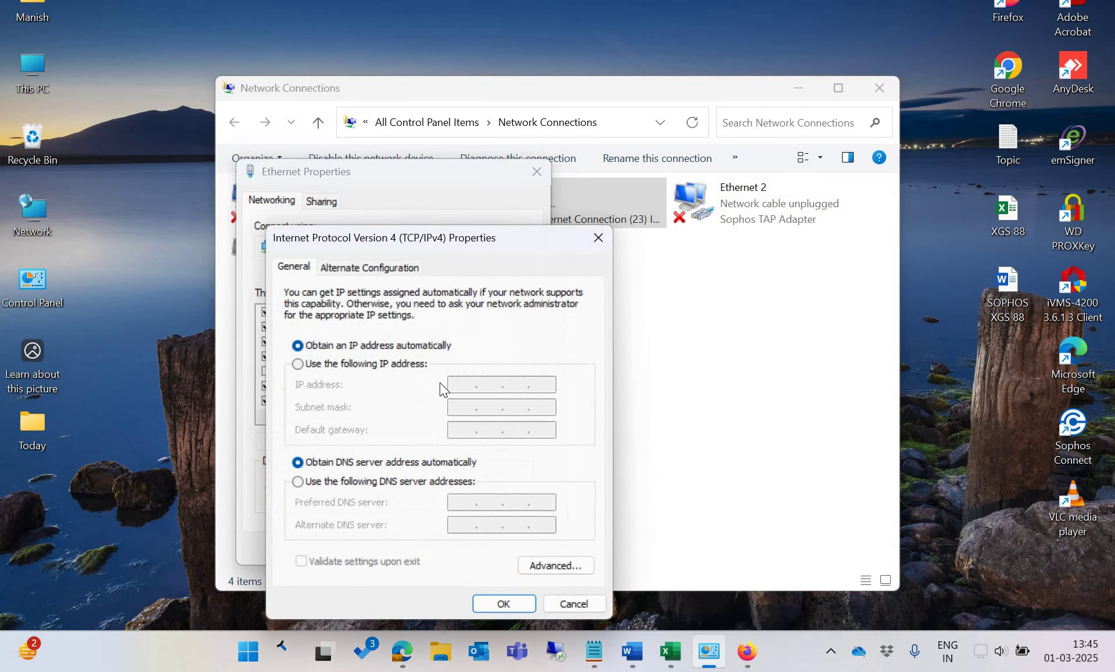
click(574, 604)
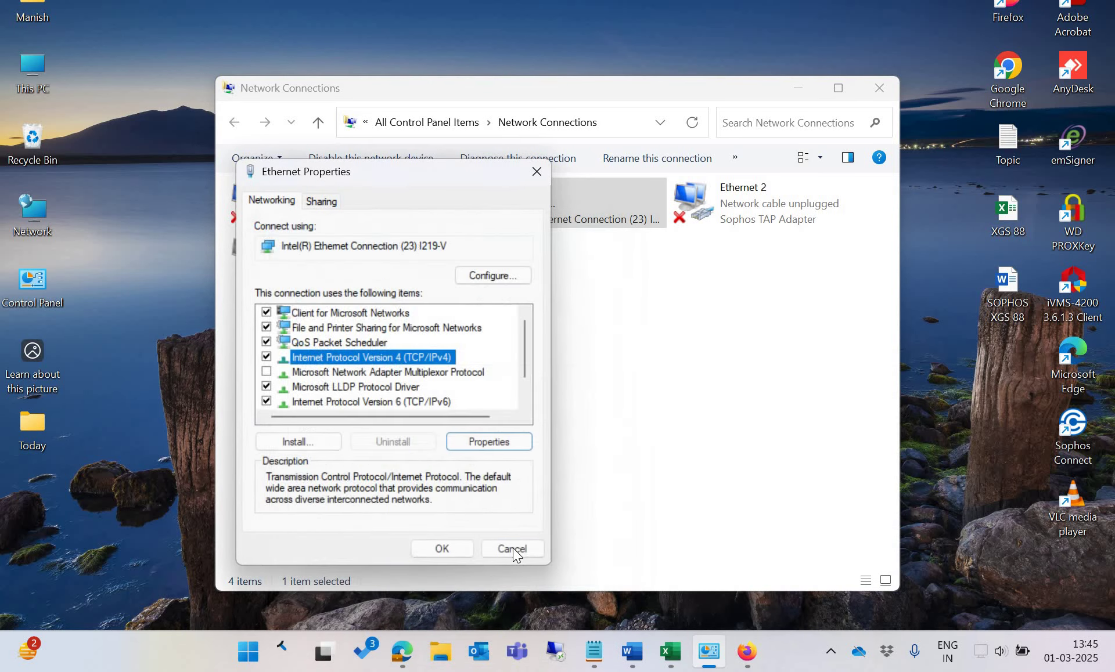
click(514, 546)
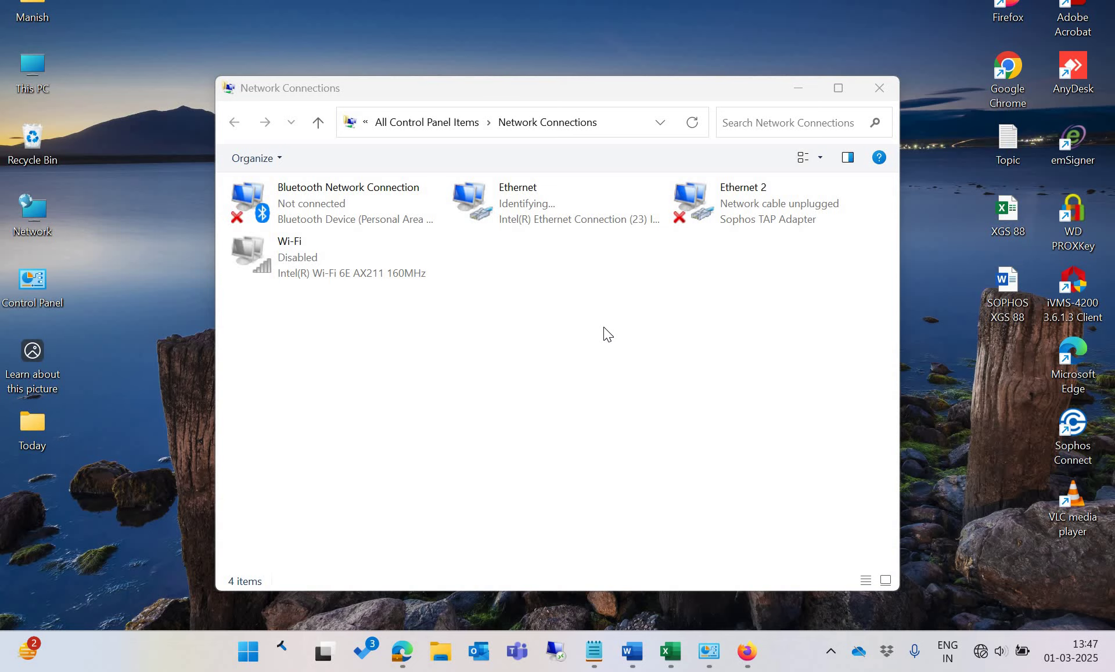
Ping 172.16.16.16 from Command Prompt, getting 4 of 4 replies with 0% loss
key(super+r)
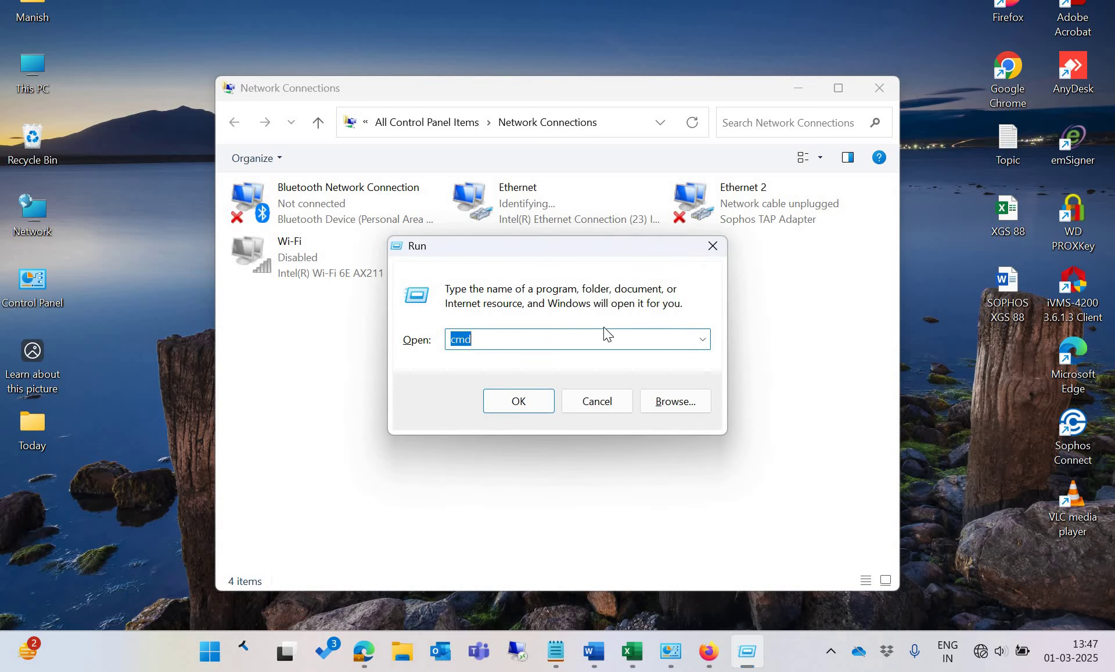
key(Escape)
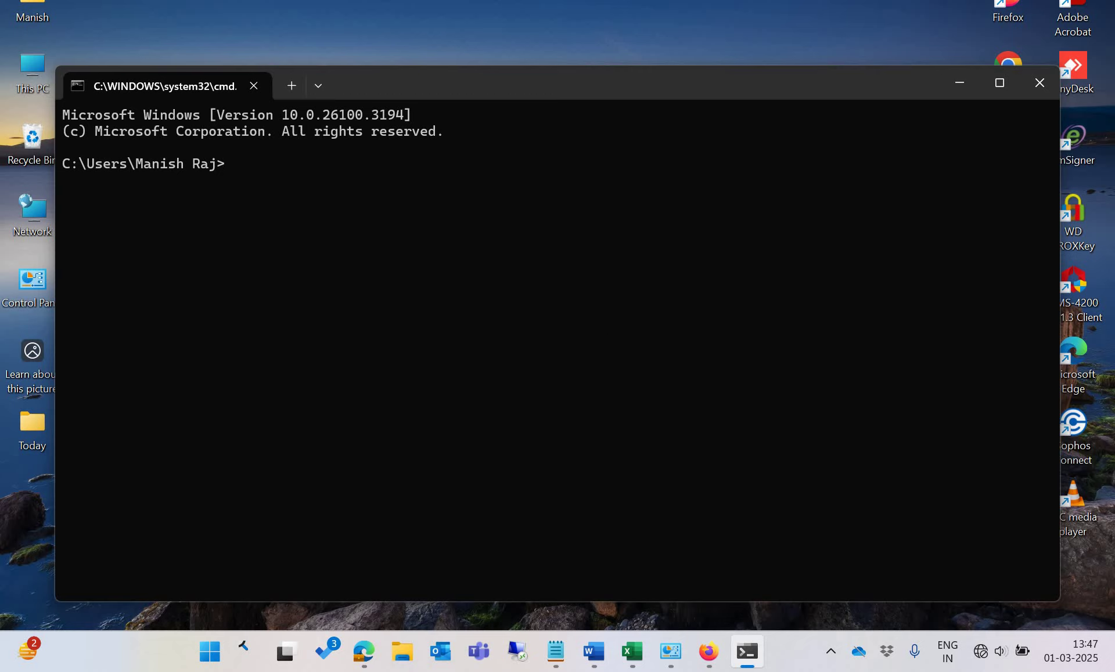
text(ping 172.16.16.16)
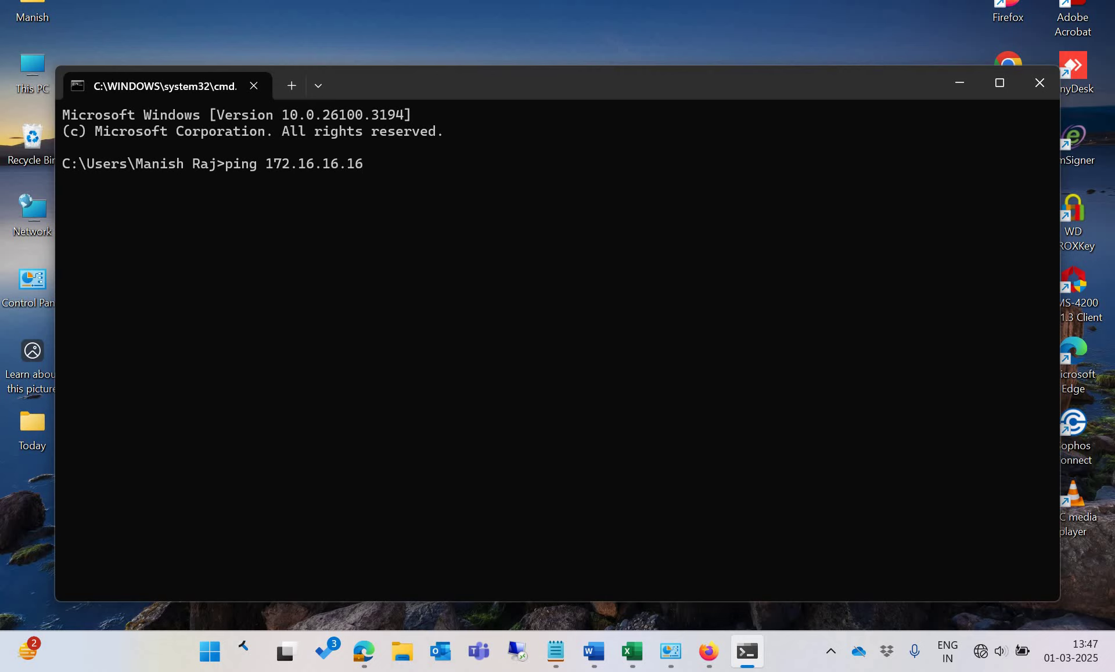
key(Return)
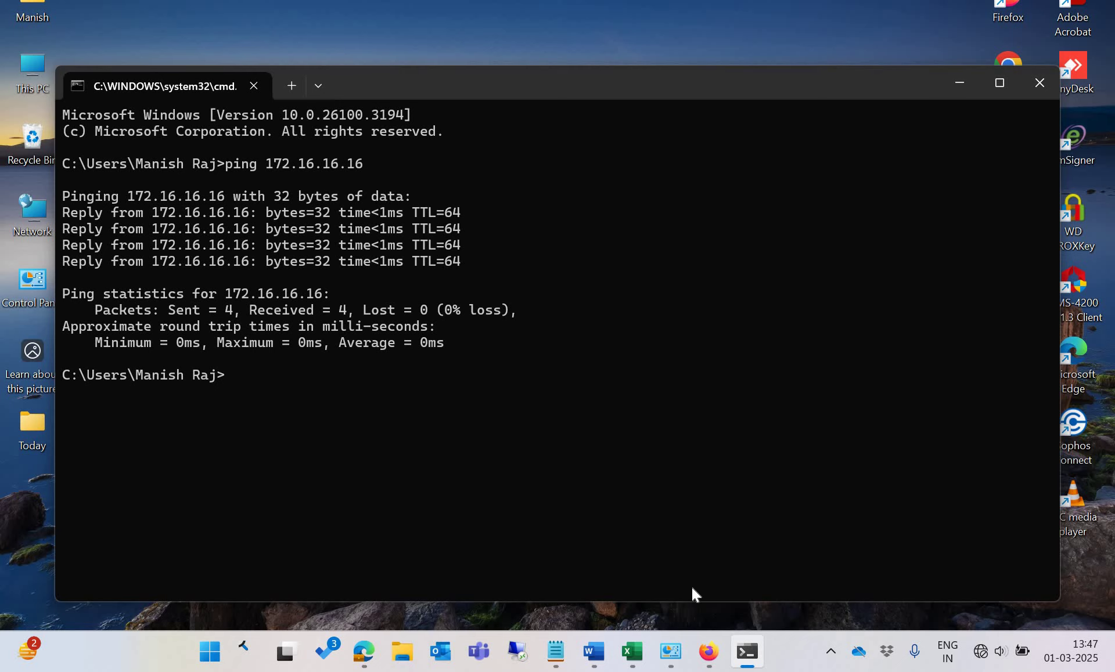
click(712, 651)
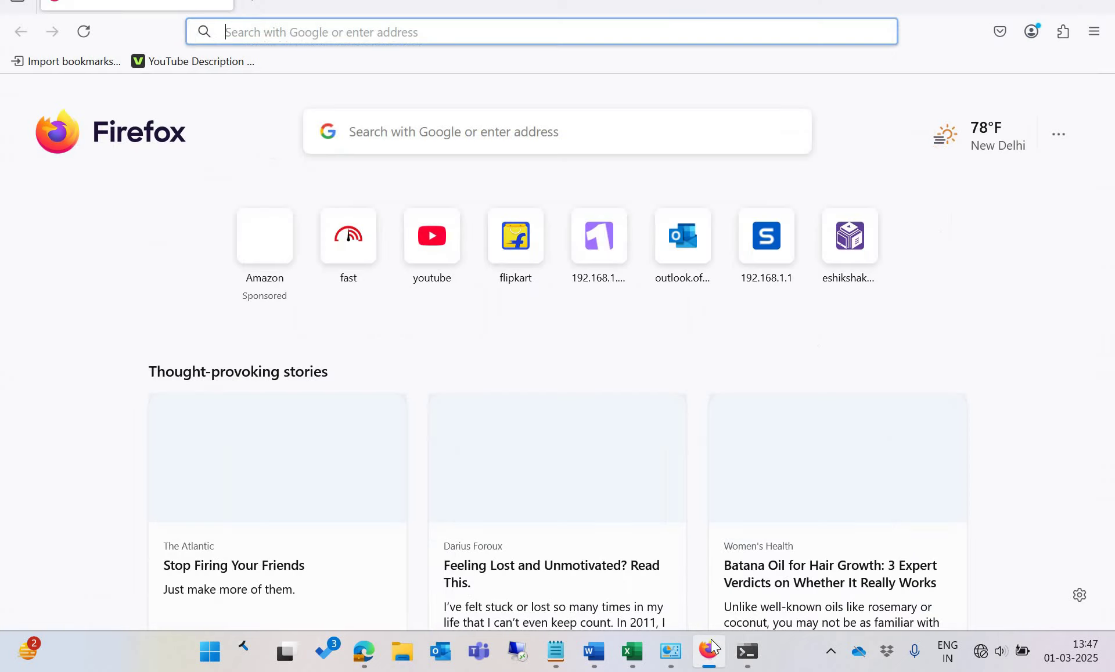
click(710, 639)
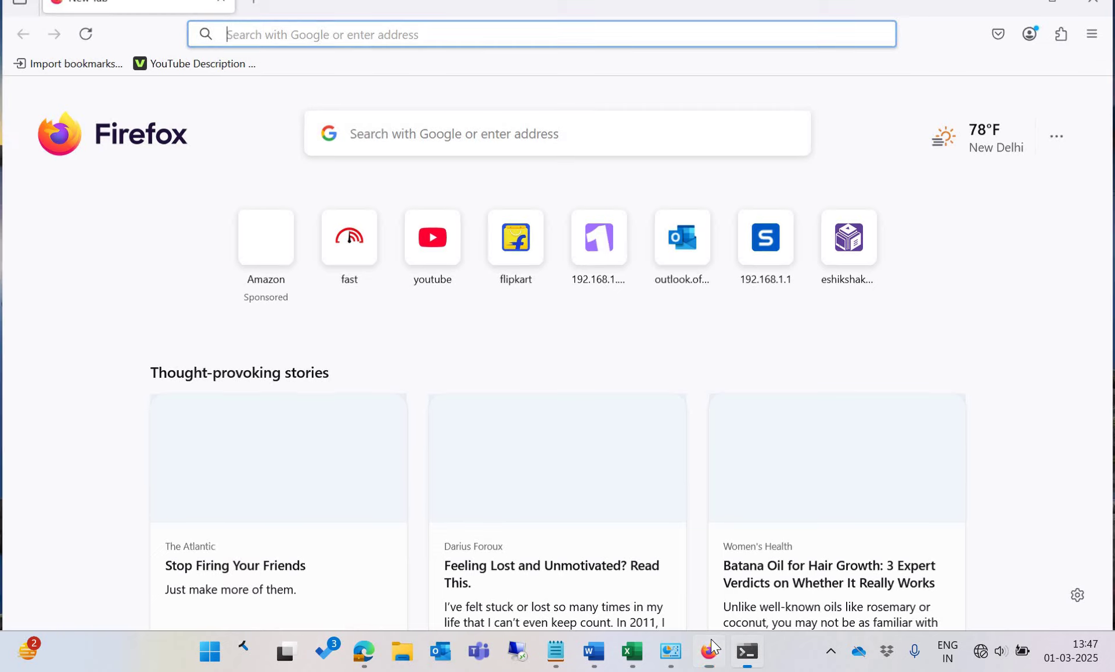
click(711, 639)
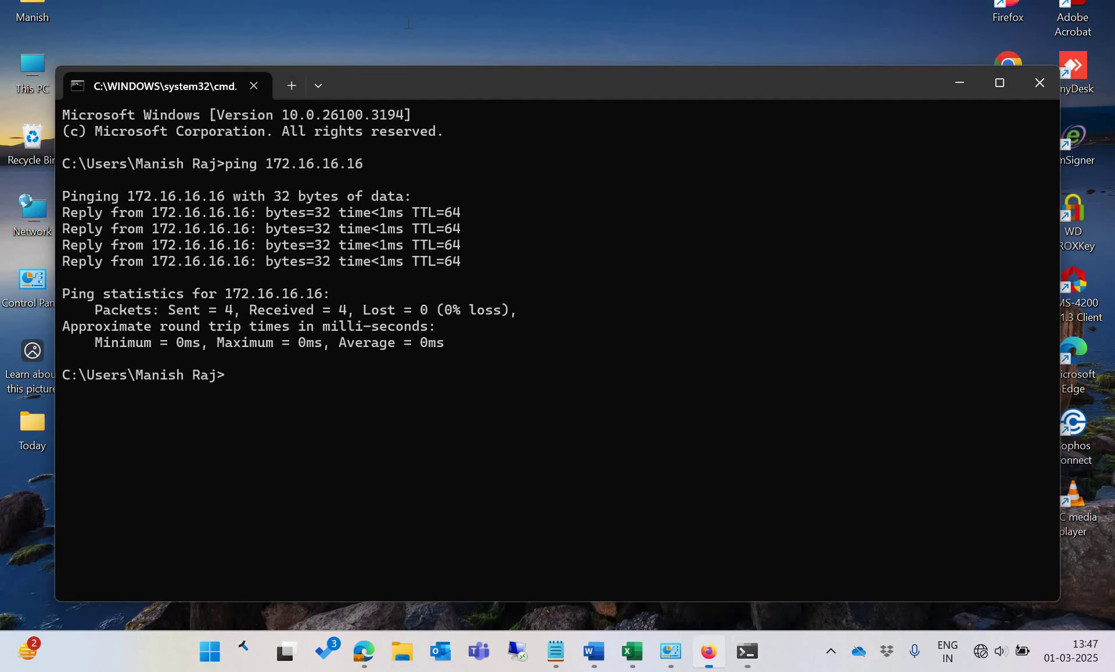
click(410, 32)
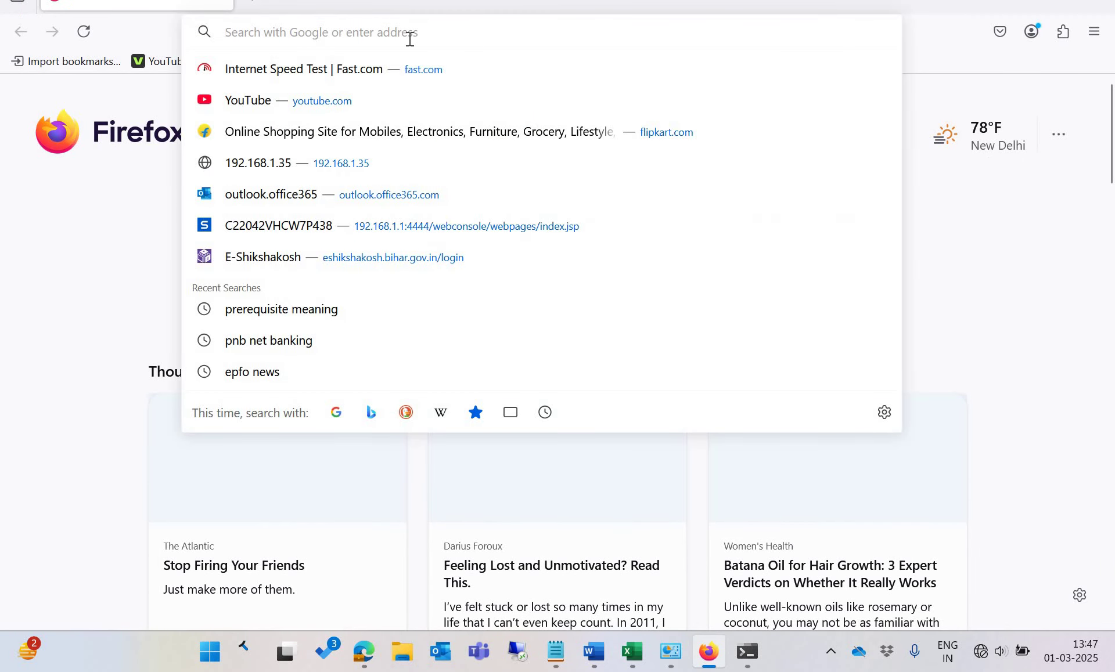
text(http)
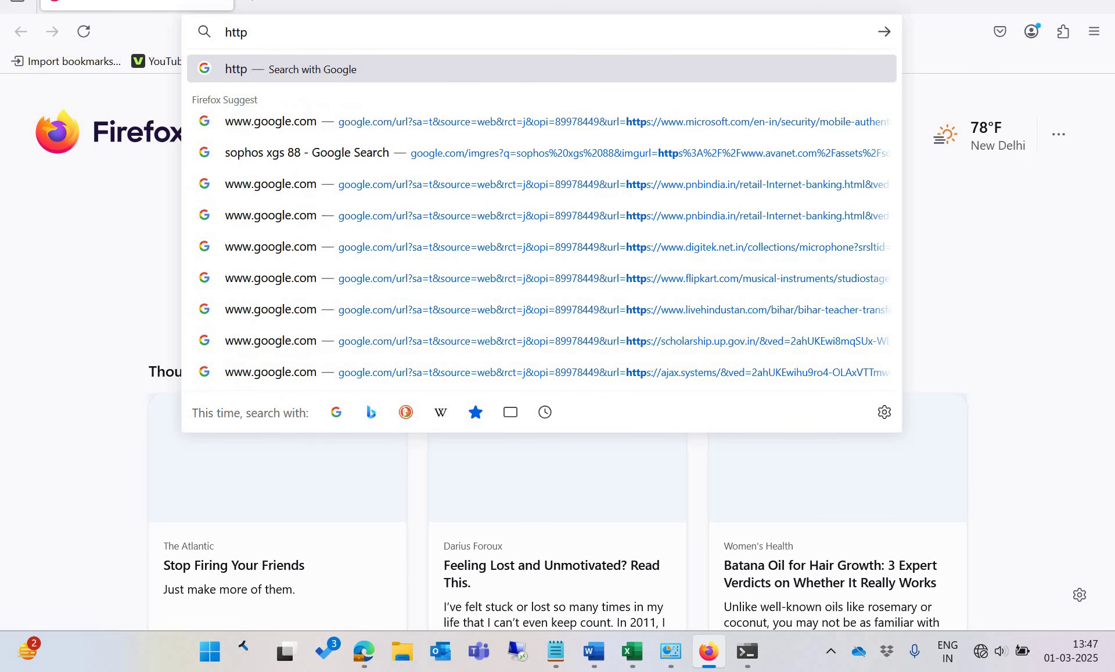
text(s:)
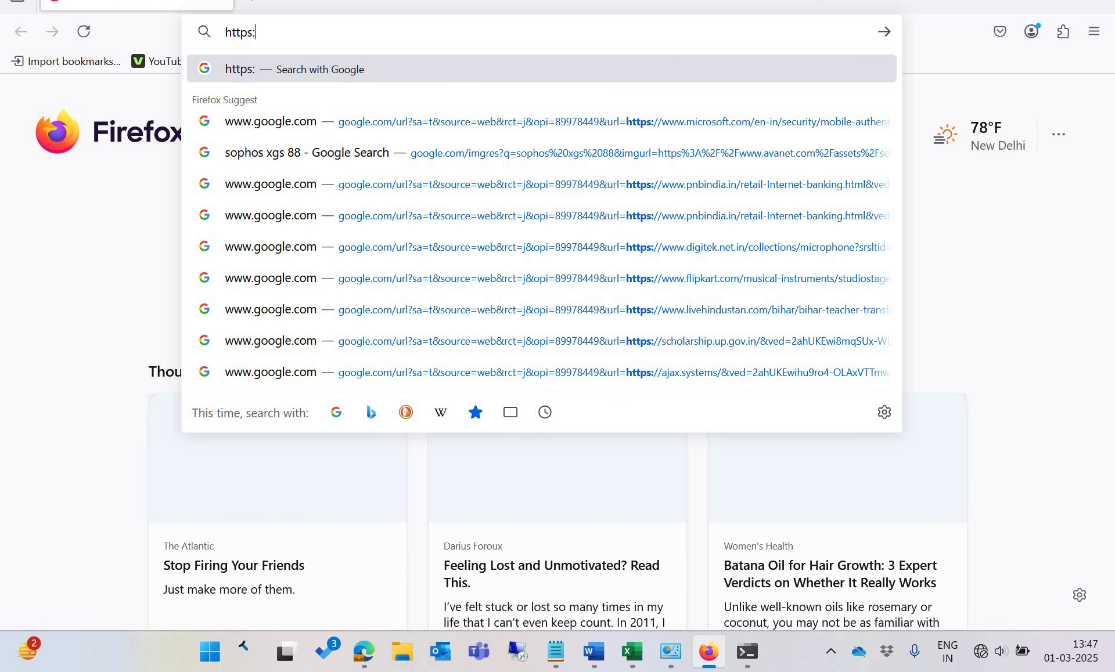
text(//)
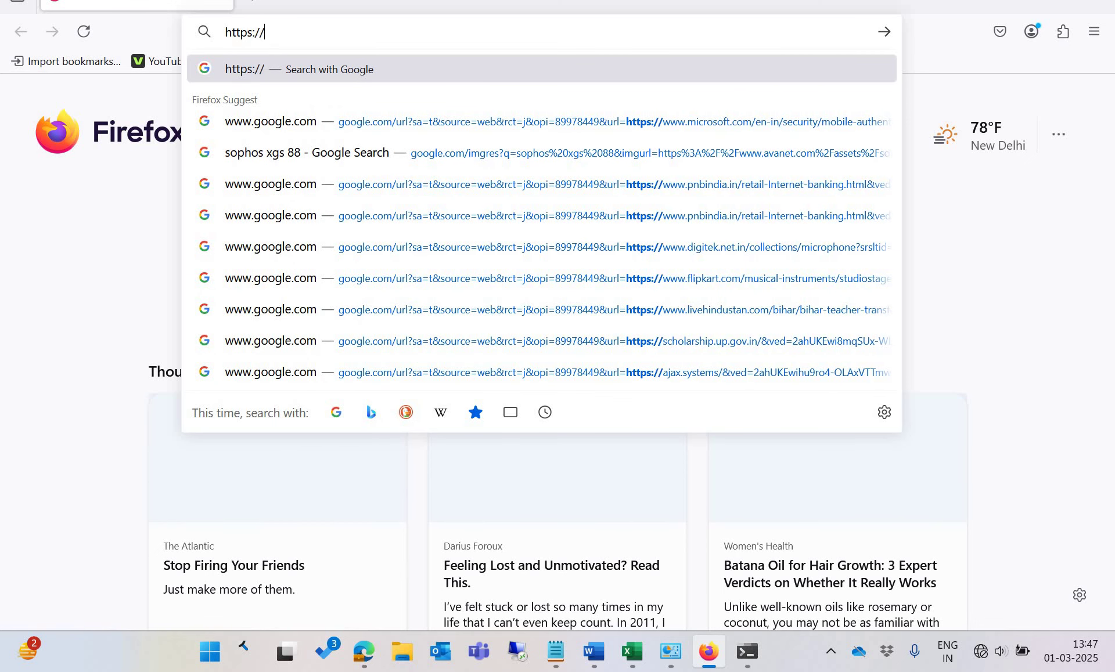
text(172.)
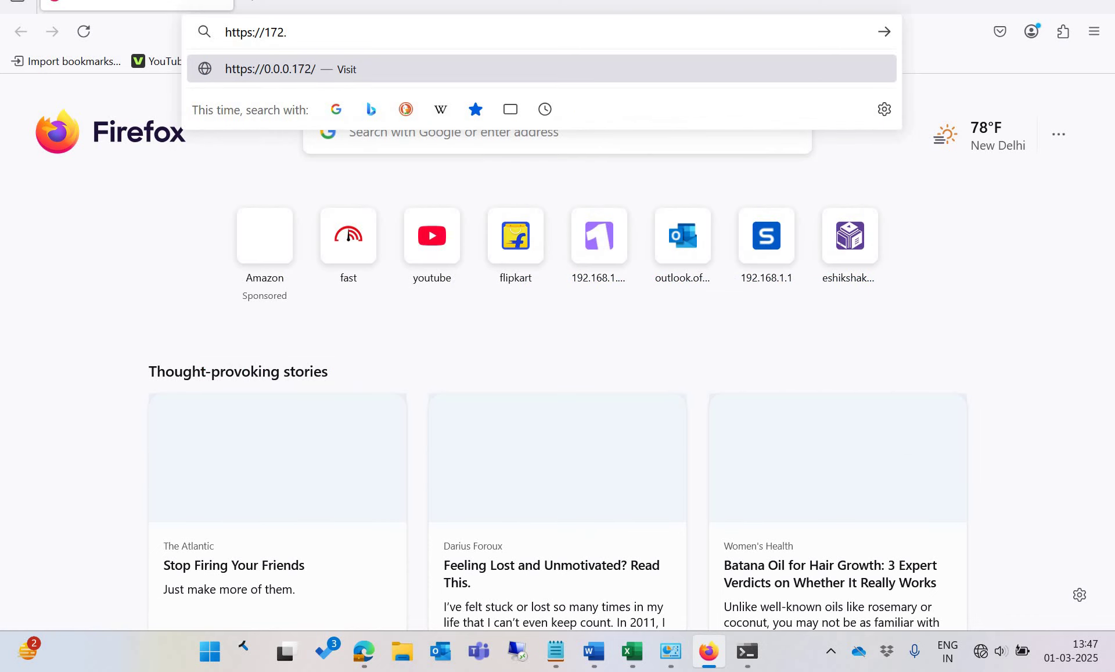
text(16.16.16)
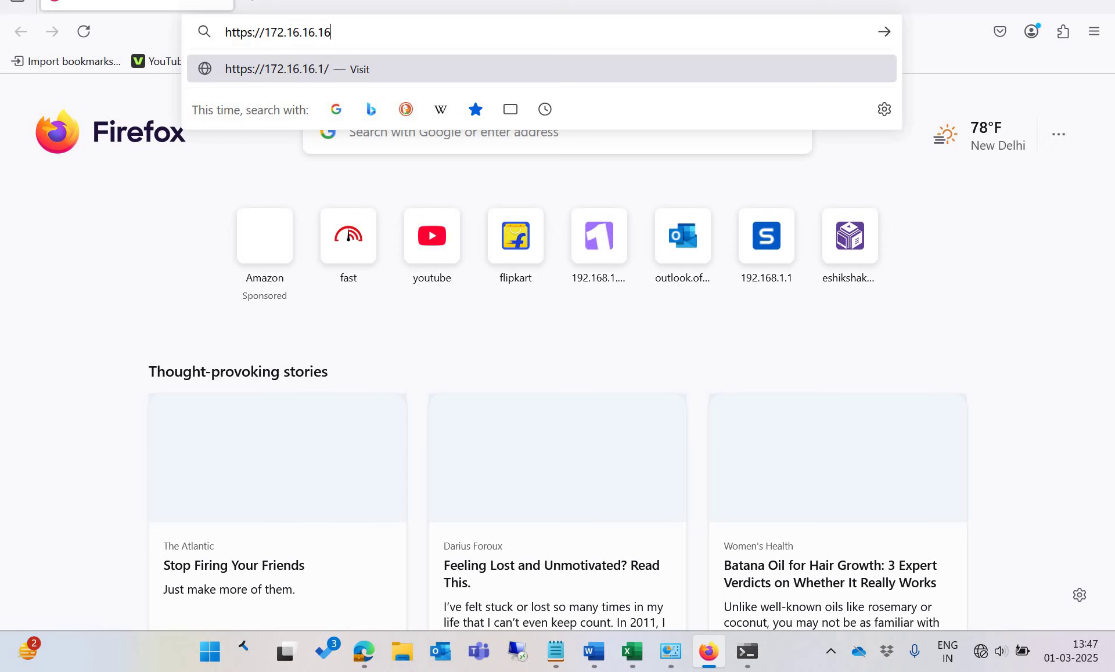
text(:4444)
key(Return)
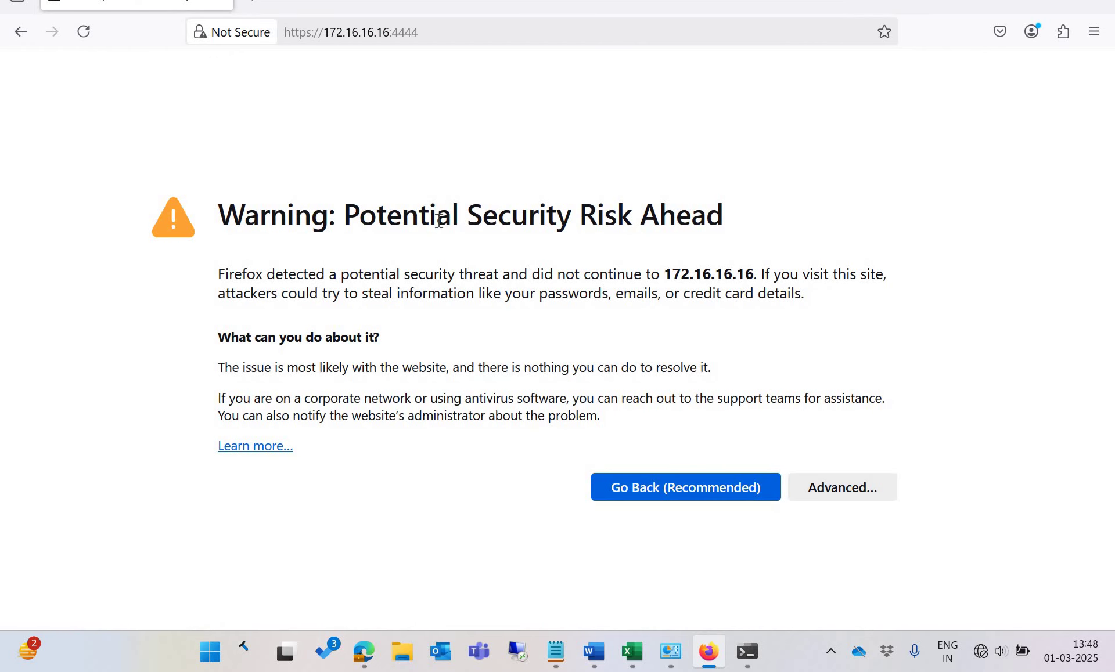
click(849, 502)
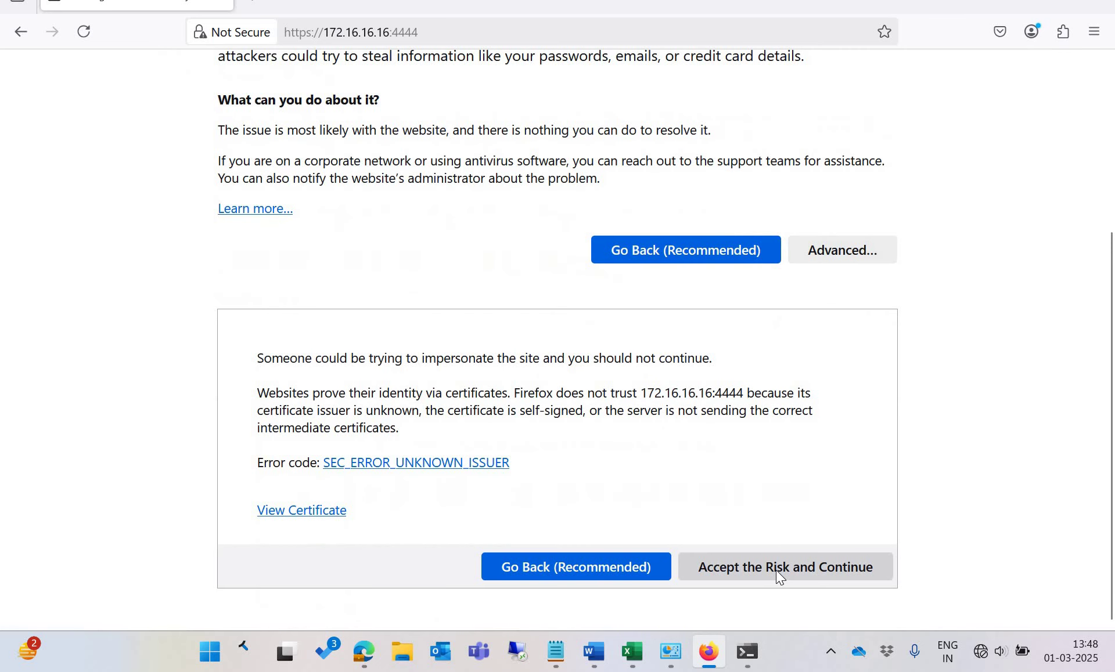
click(775, 570)
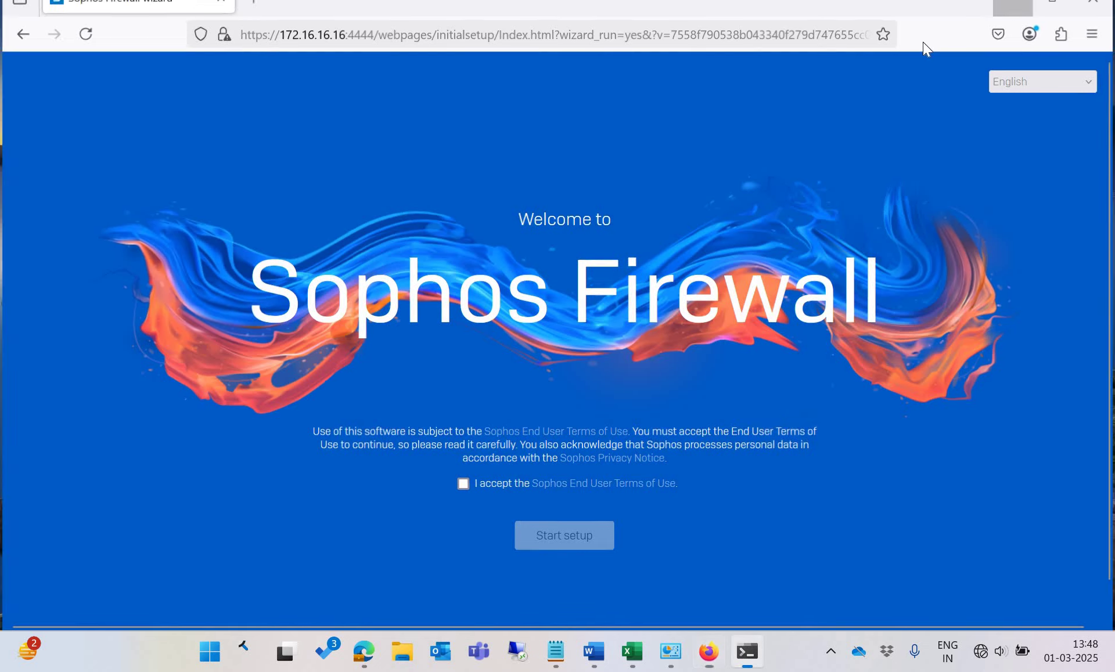
Accept the Sophos End User Terms of Use and start the setup wizard
key(alt+Tab)
click(709, 659)
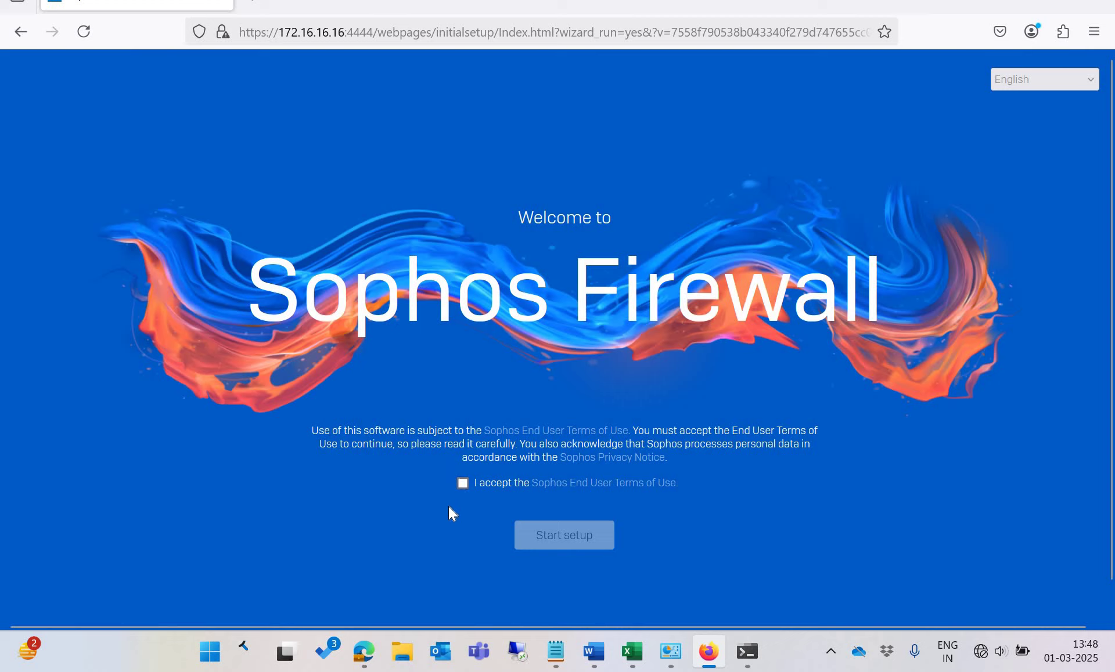
click(463, 483)
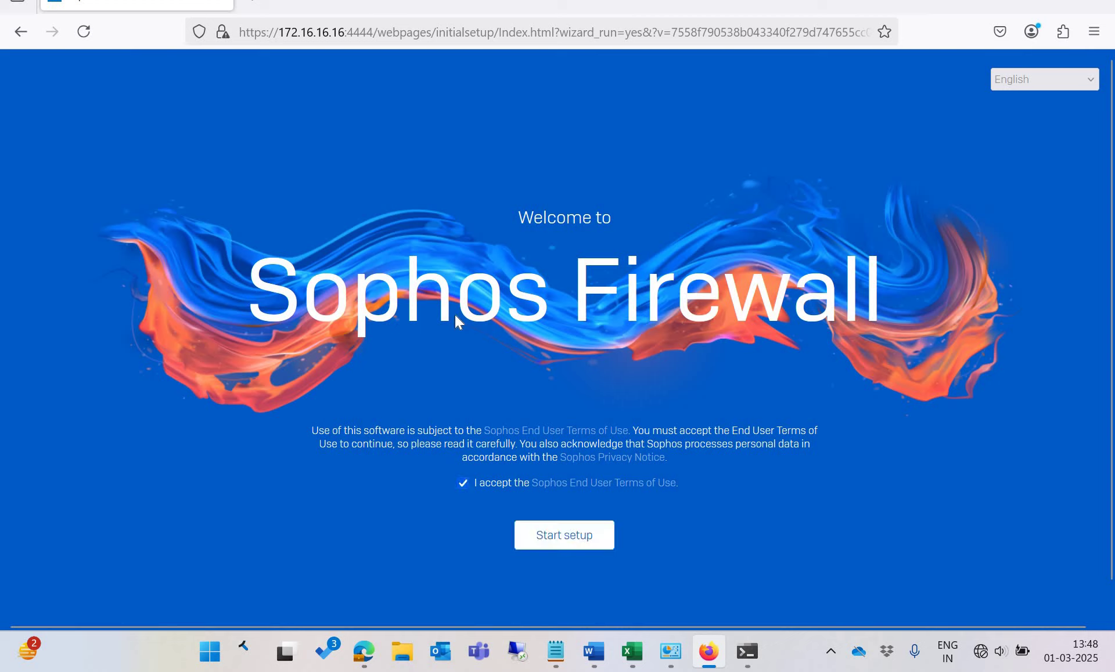
click(556, 539)
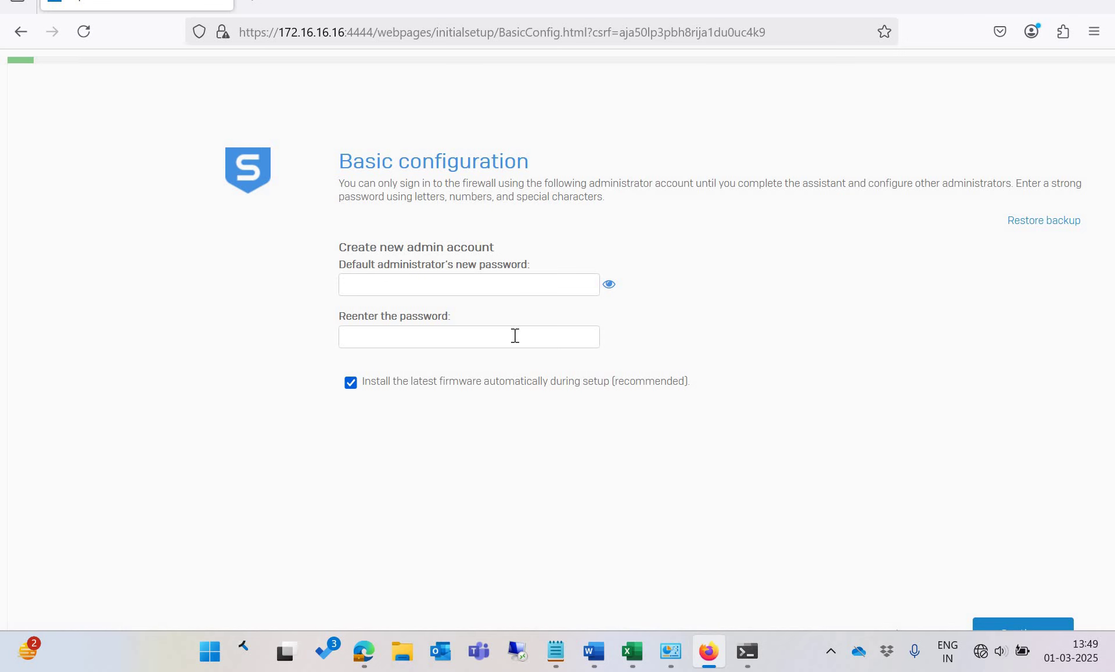
Look up the admin password on the Excel prerequisite sheet
mouse_move(632, 651)
key(alt+Tab)
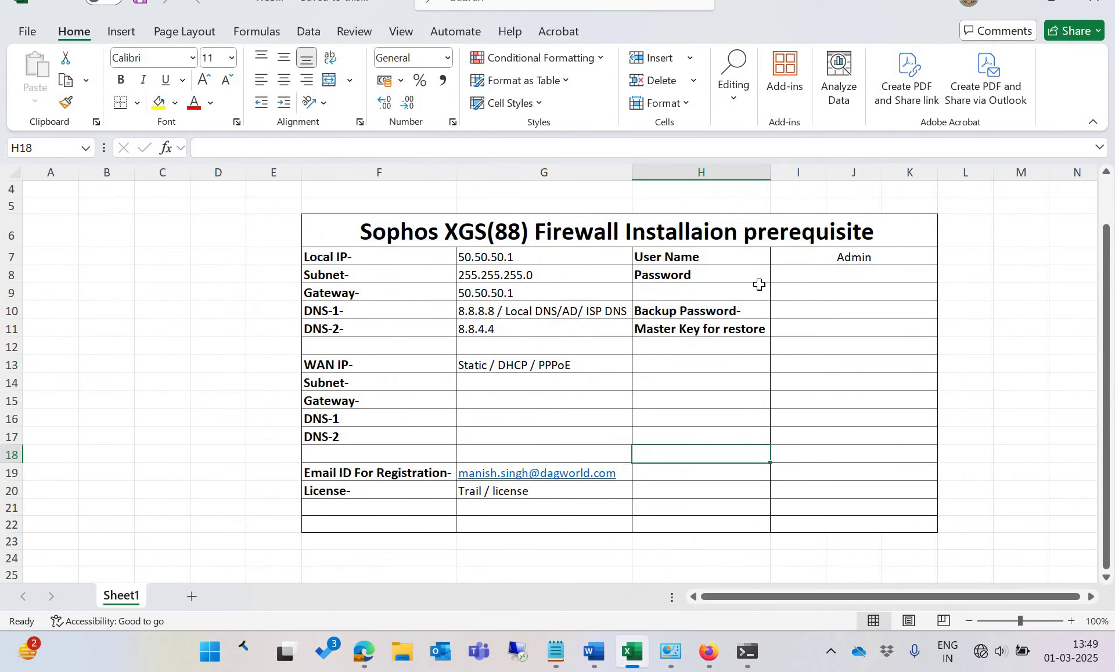
click(819, 276)
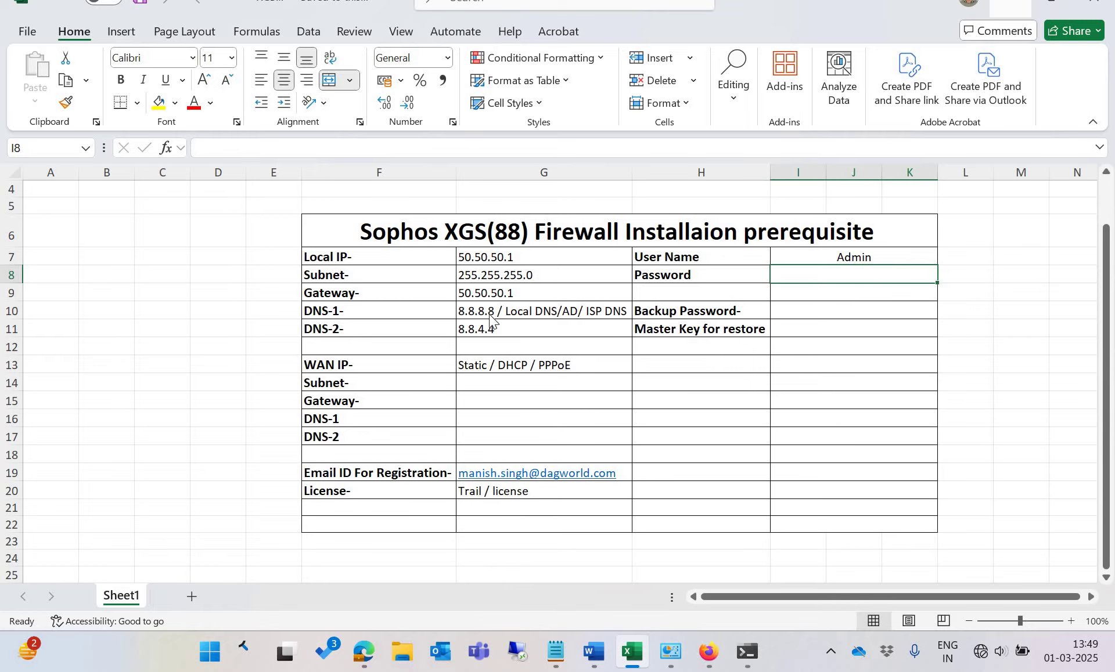
key(alt+Tab)
Enter the new admin password in both password fields, then bring up the spreadsheet
click(462, 285)
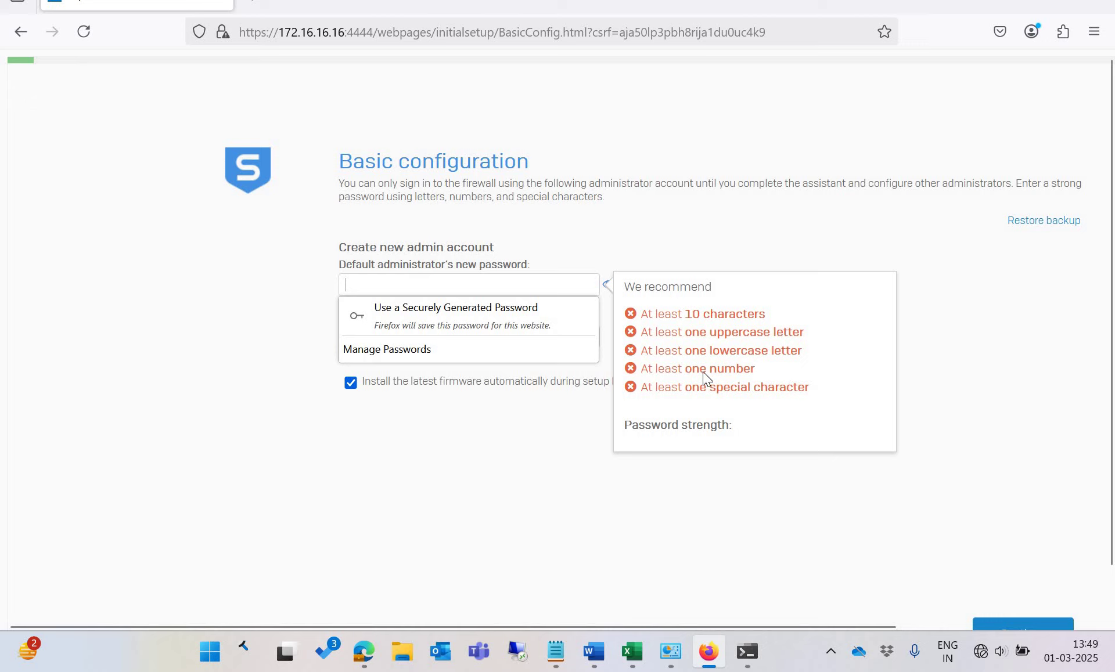
click(455, 284)
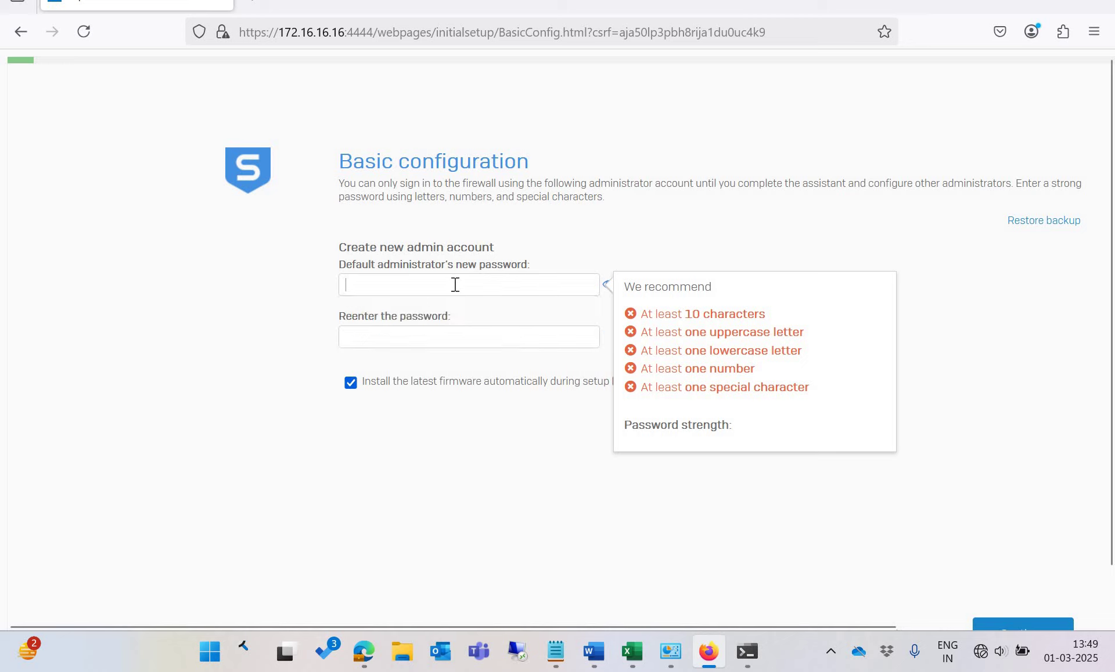
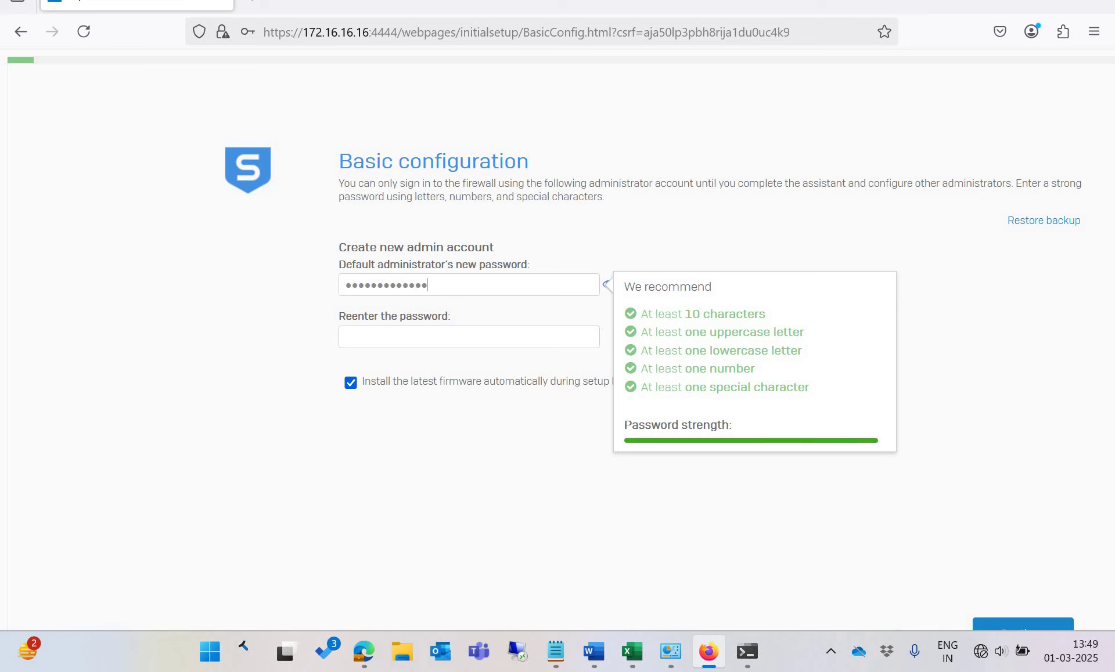
click(347, 337)
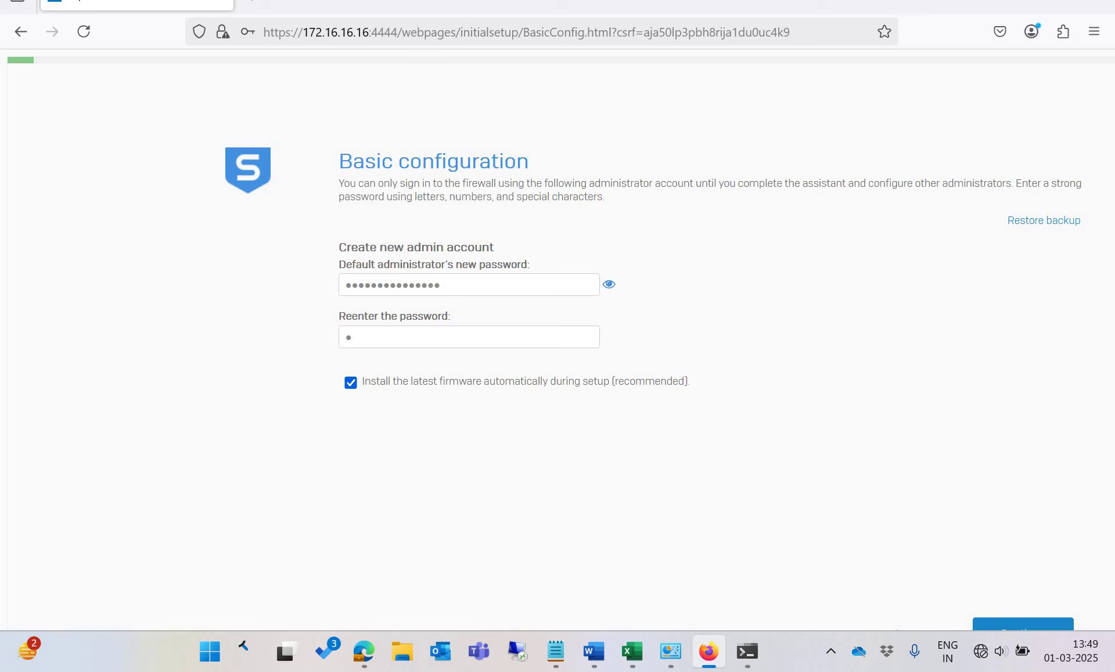
scroll(432, 255, down, 1)
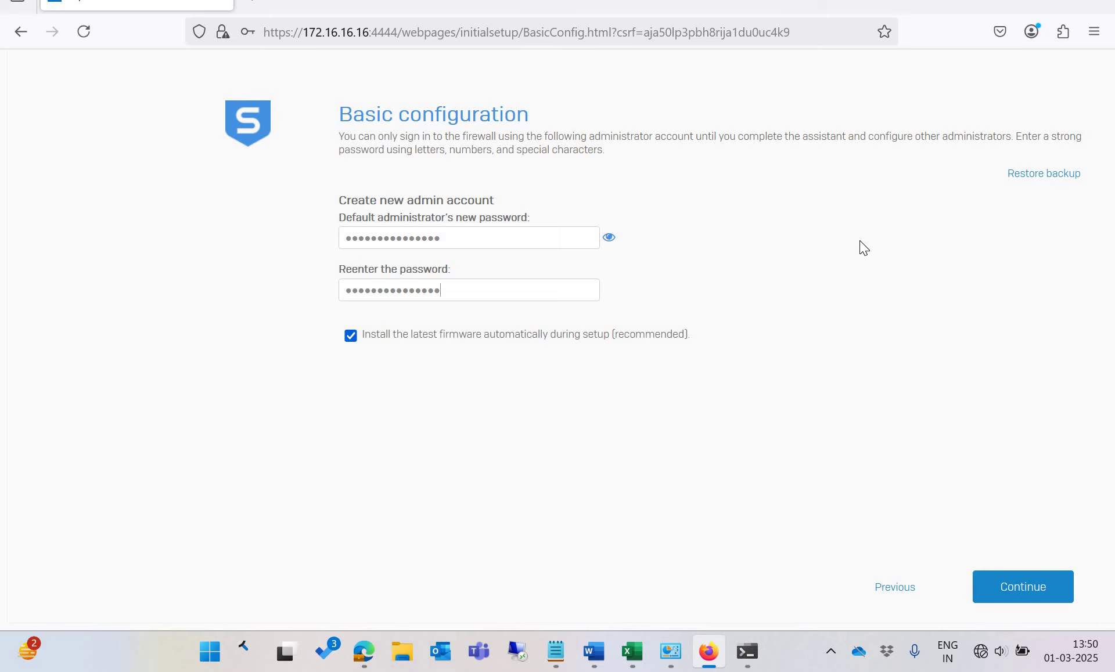
click(630, 655)
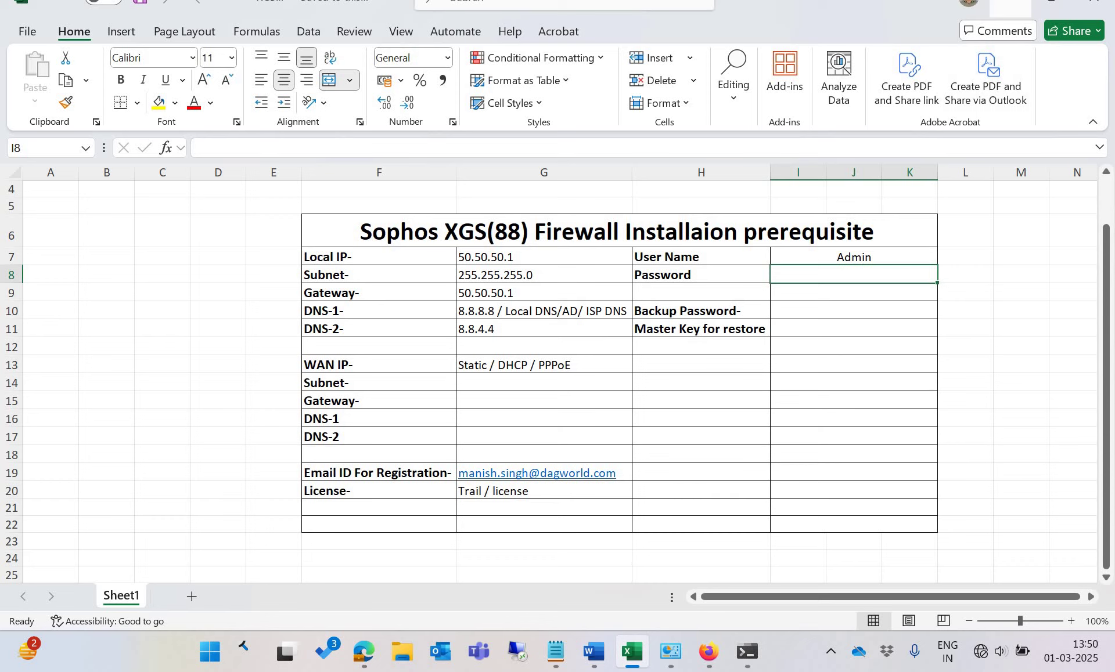
Untick automatic firmware installation, then verify the local IP, subnet and gateway in G7:G9
click(1012, 7)
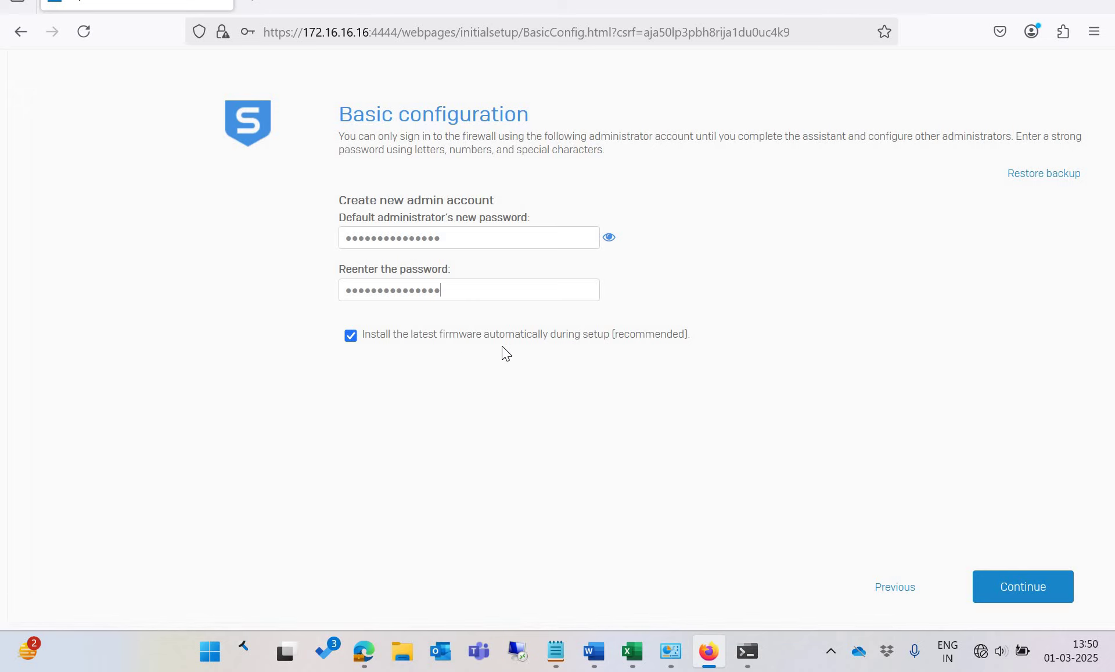
click(351, 337)
key(alt+Tab)
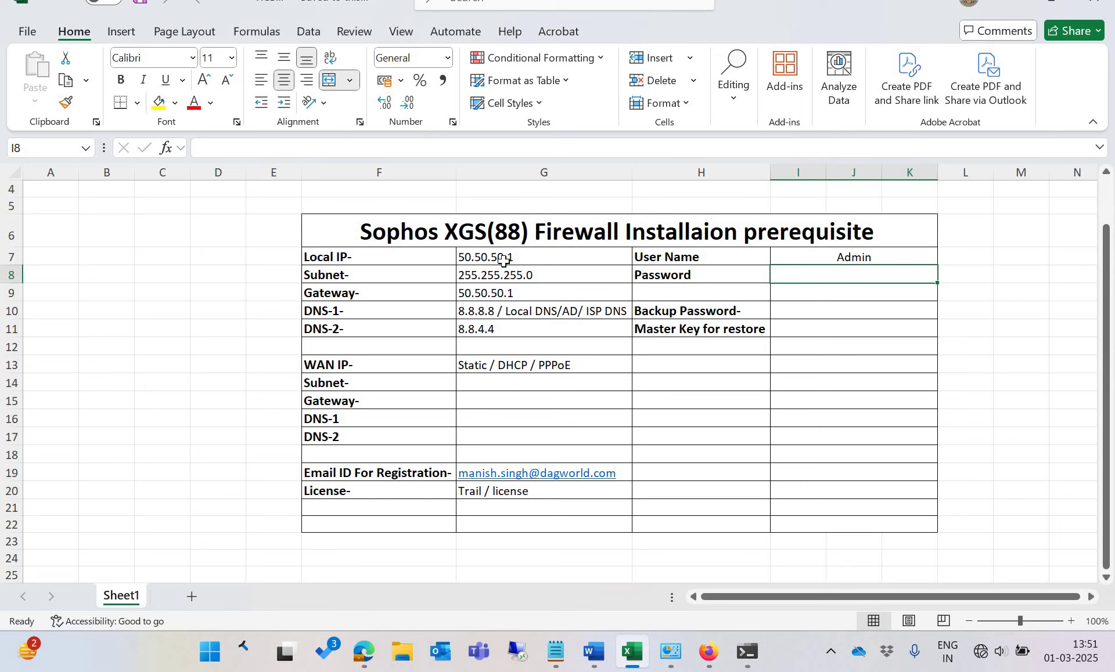
drag(504, 262, 487, 419)
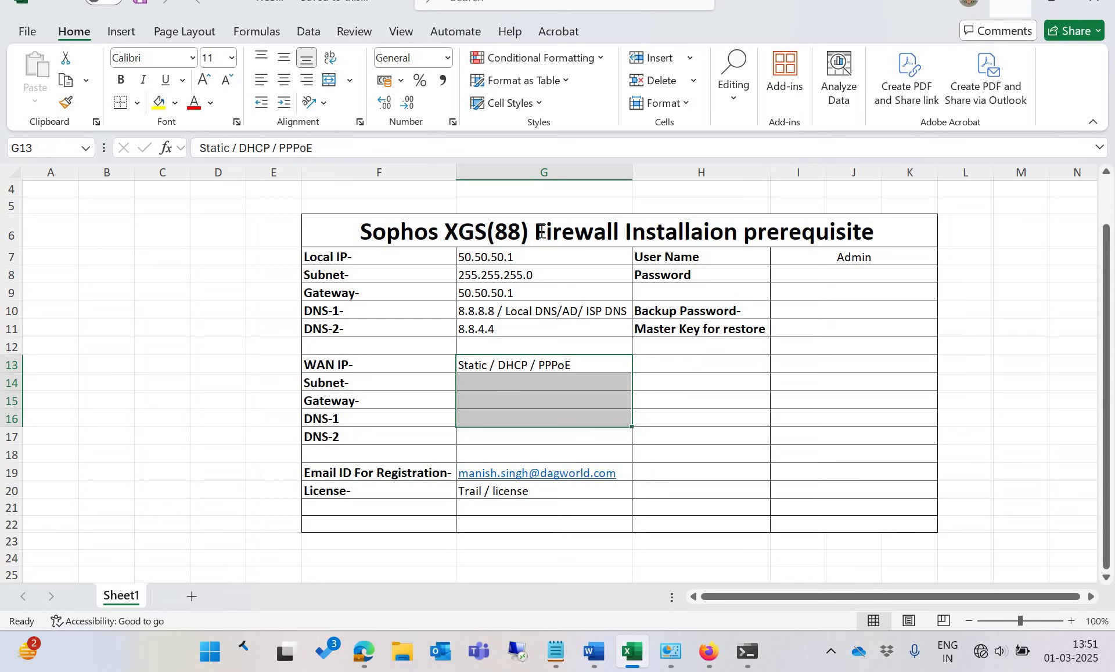
key(alt+Tab)
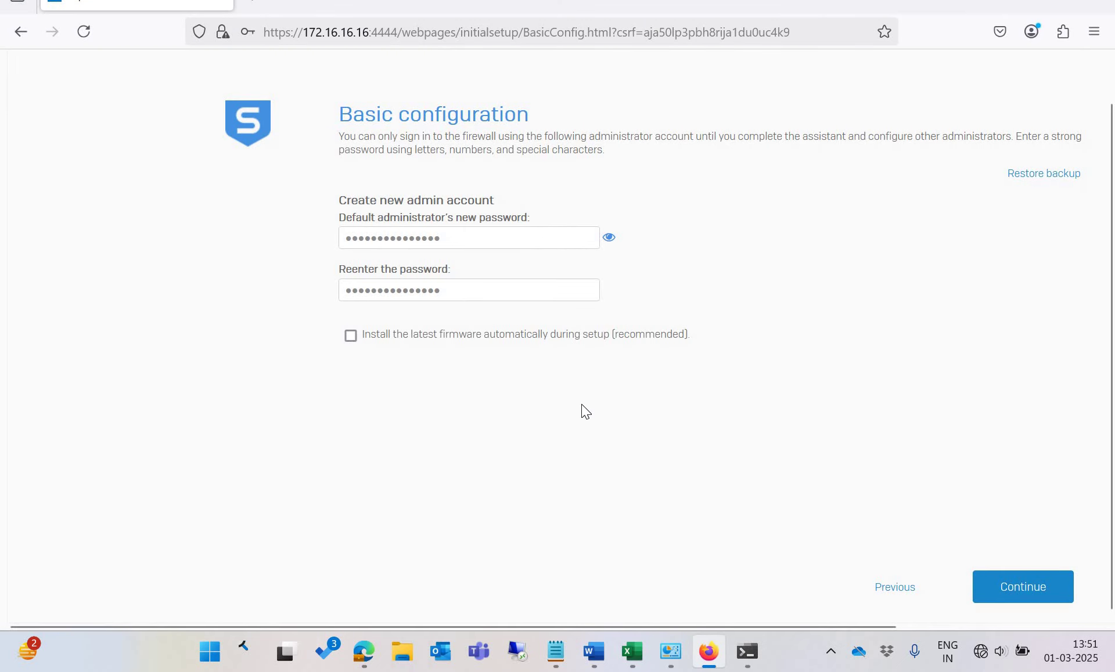
Restore the firewall setup page and submit the admin password to continue setup
click(710, 654)
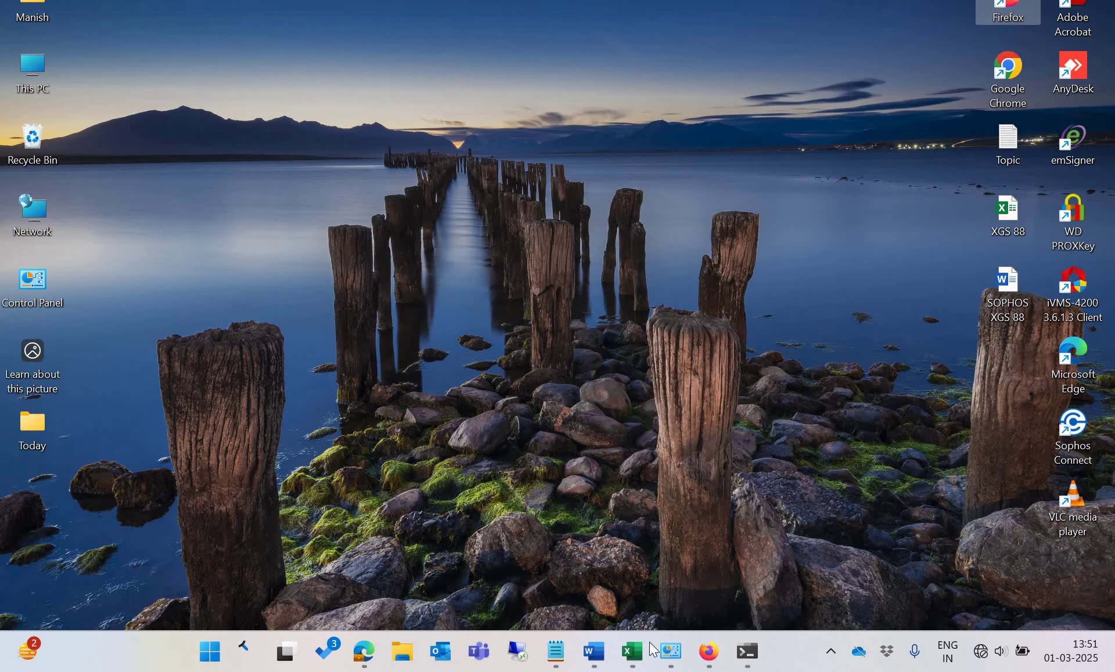
click(712, 657)
click(712, 658)
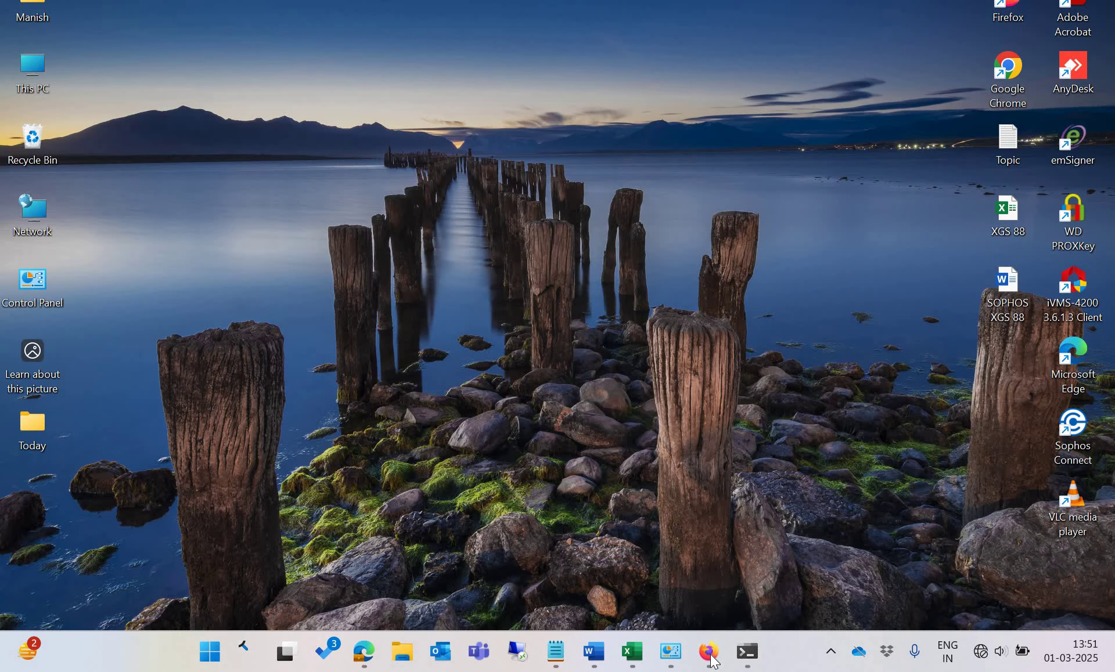
click(712, 658)
click(1041, 578)
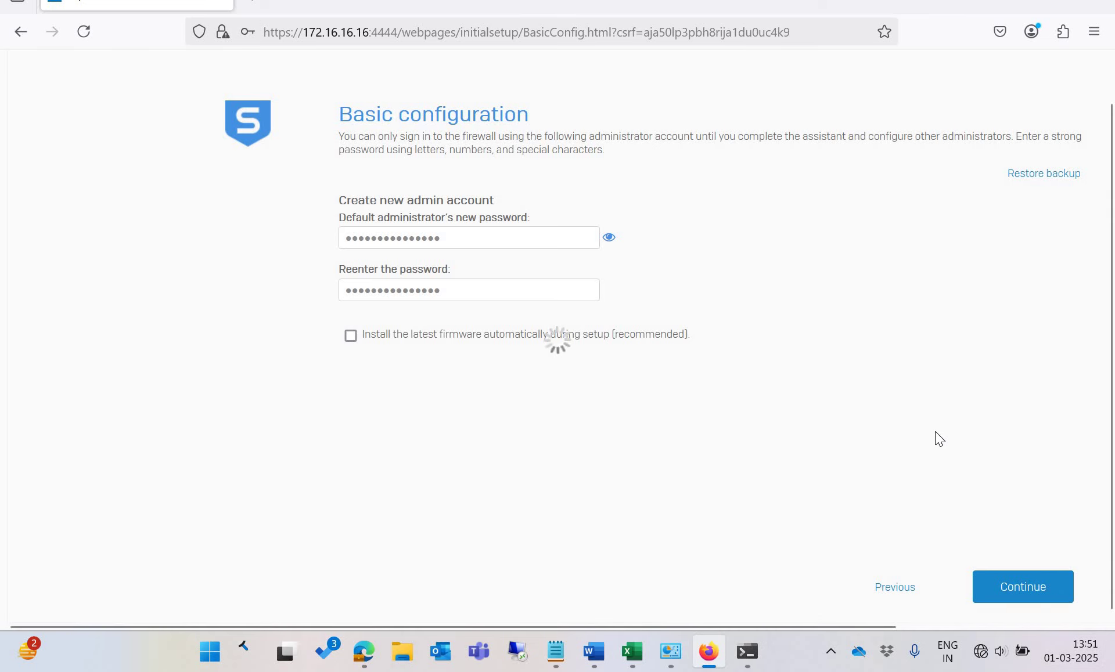
Decline saving the password in the browser and bring the Excel prerequisite sheet forward
click(533, 241)
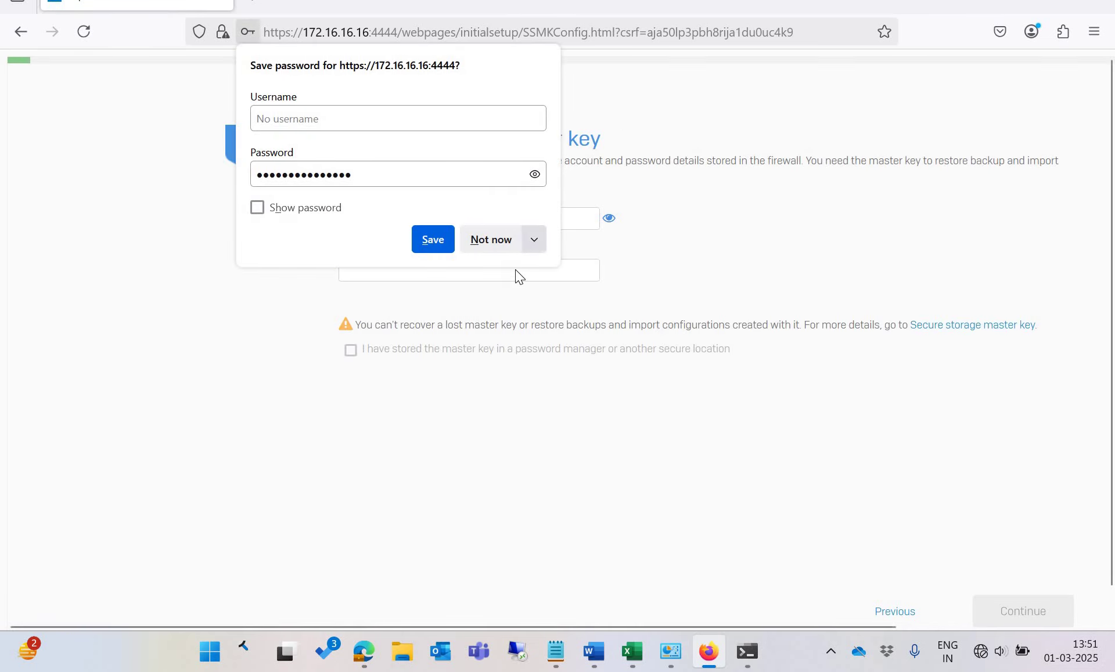
click(643, 269)
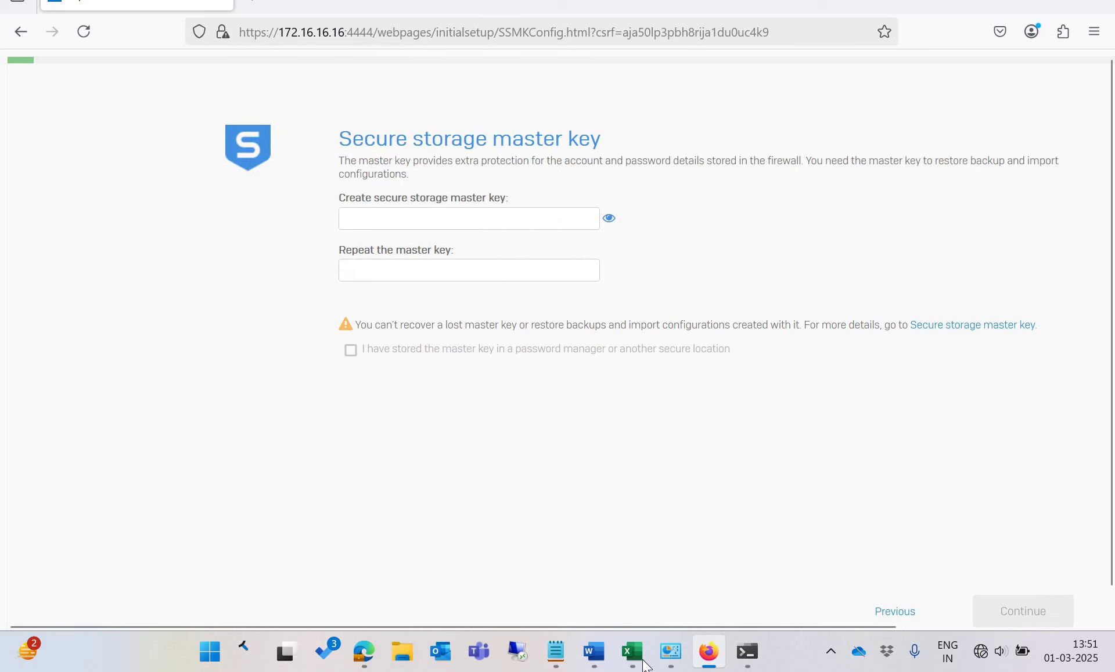
click(631, 652)
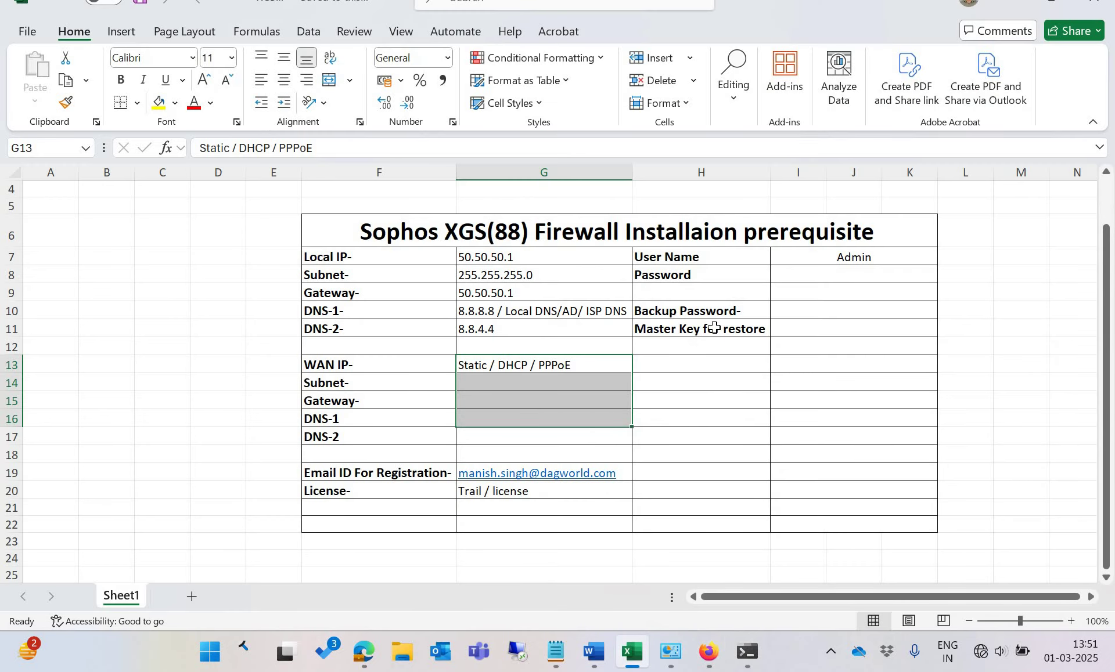
Check the Master Key for restore row (H11) in Excel, then return to the Sophos master key page
click(713, 328)
key(alt+Tab)
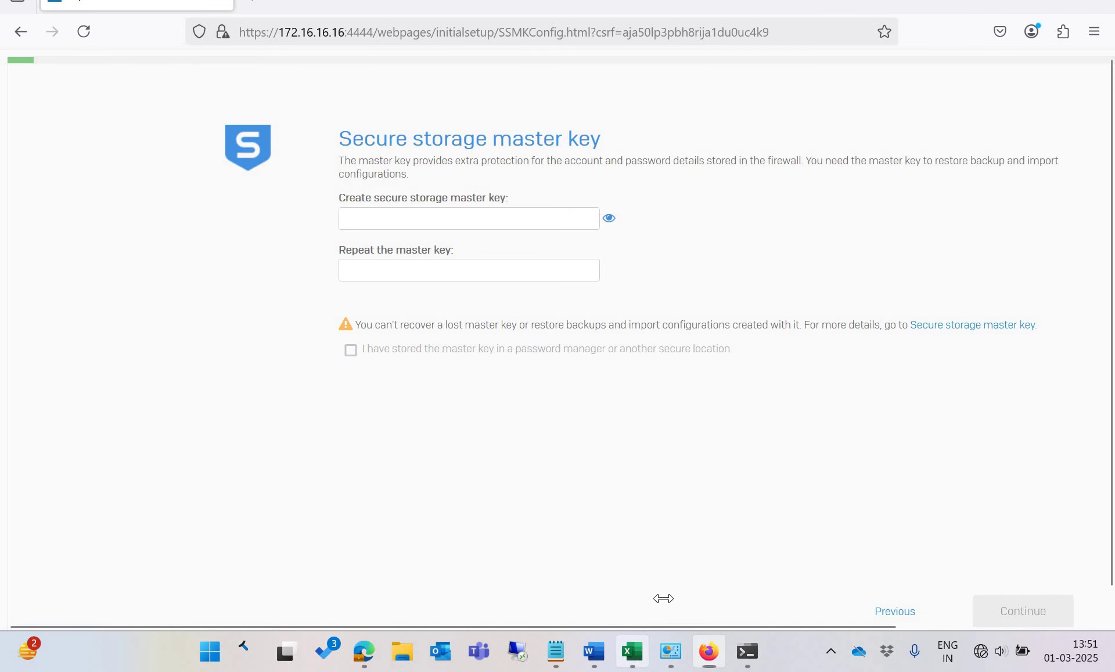
click(636, 655)
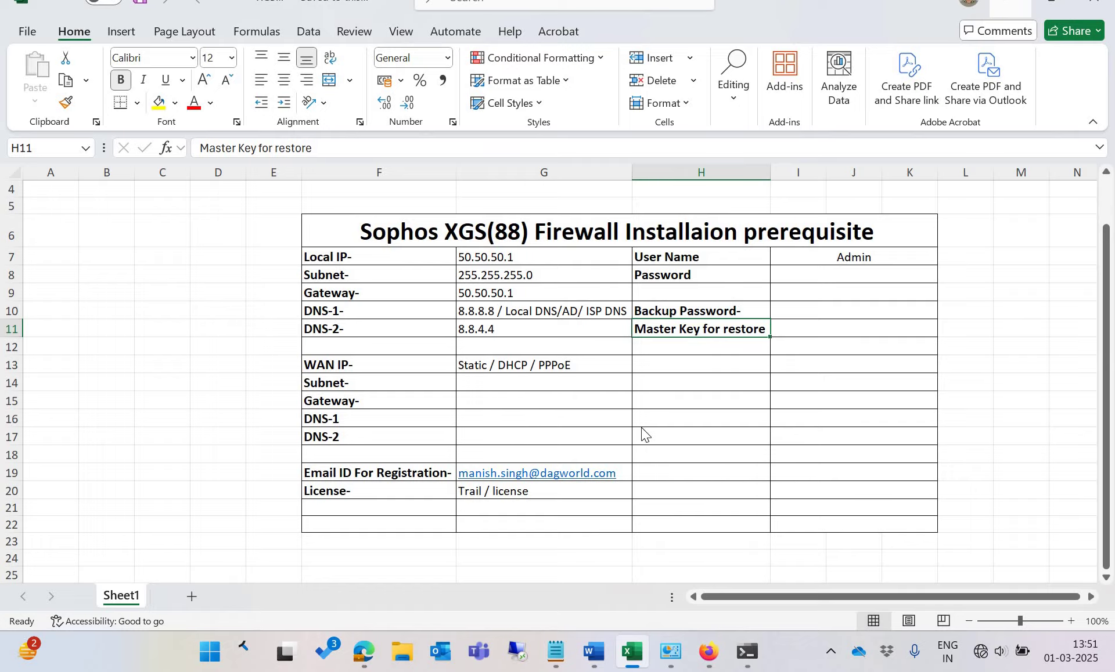
key(alt+Tab)
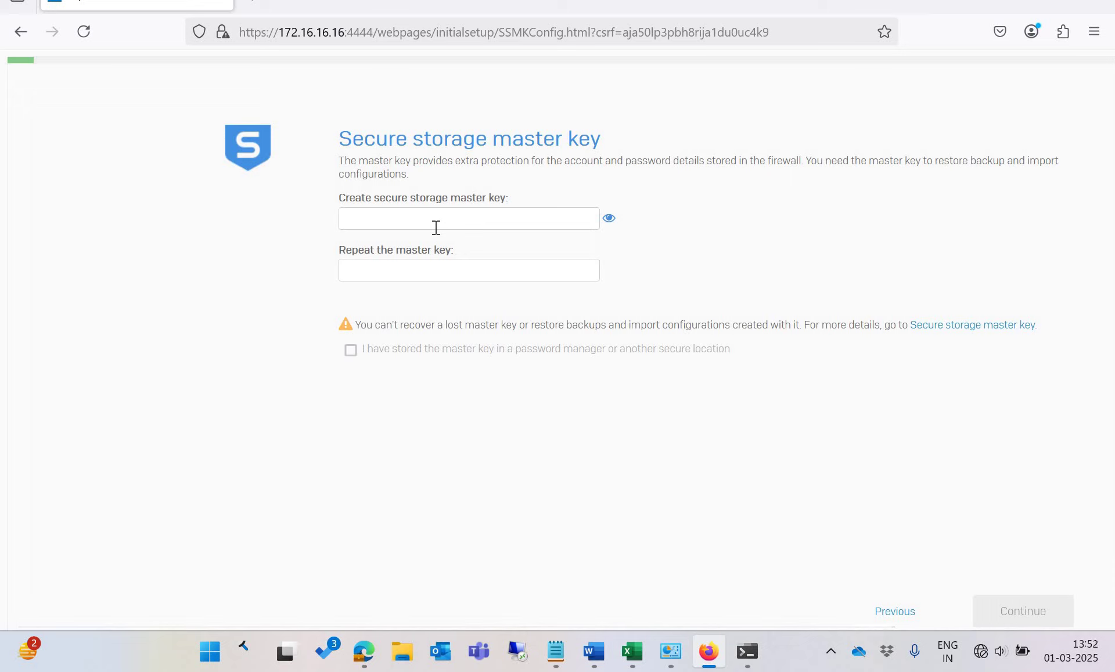
Enter the new master key in both fields, confirm it is stored safely, and continue
click(438, 221)
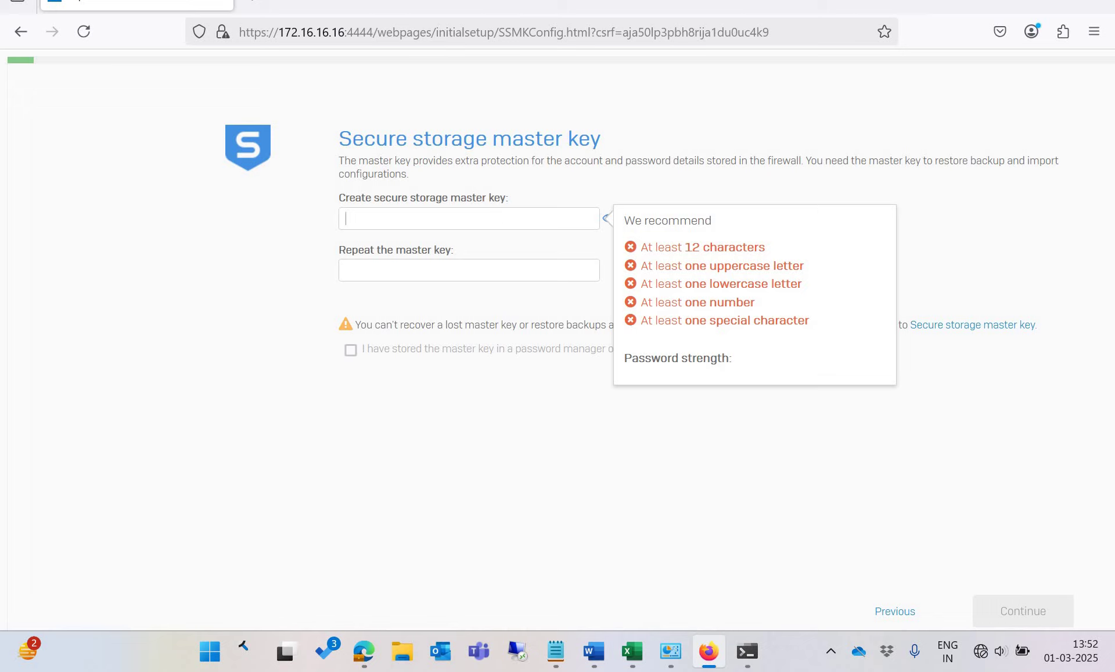
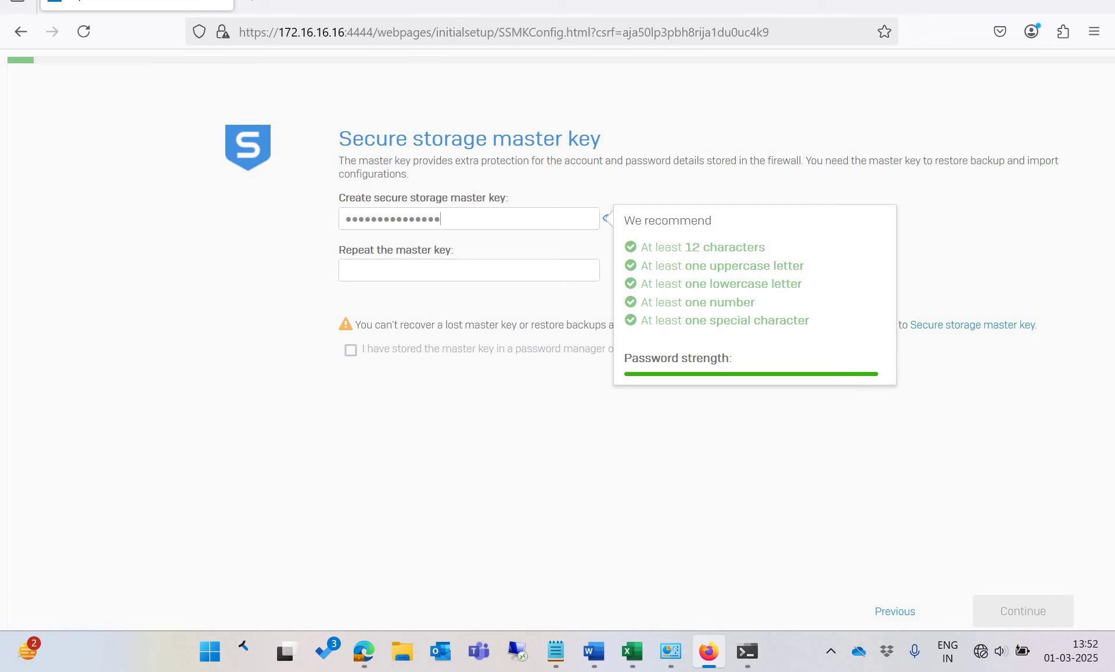
click(346, 270)
text(••)
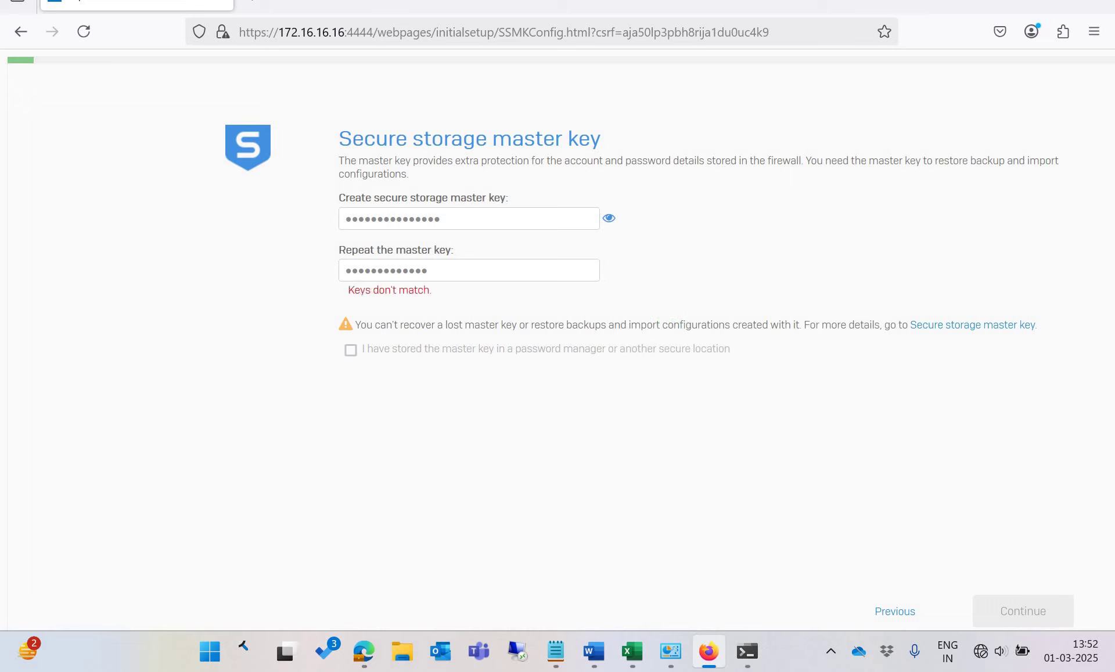
text(•)
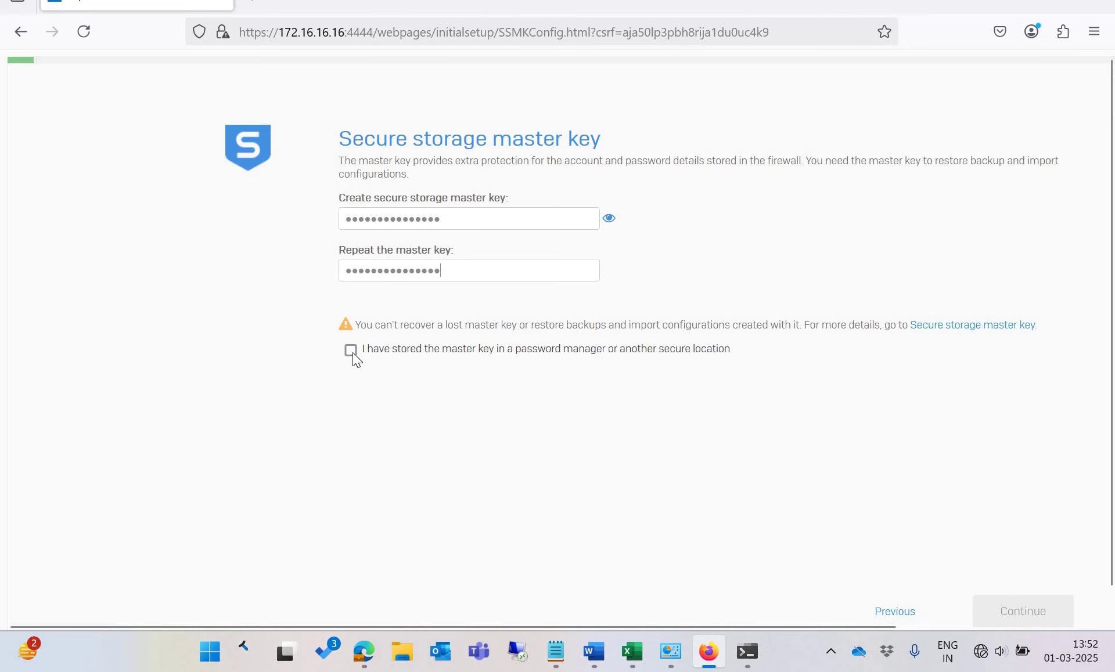
click(465, 362)
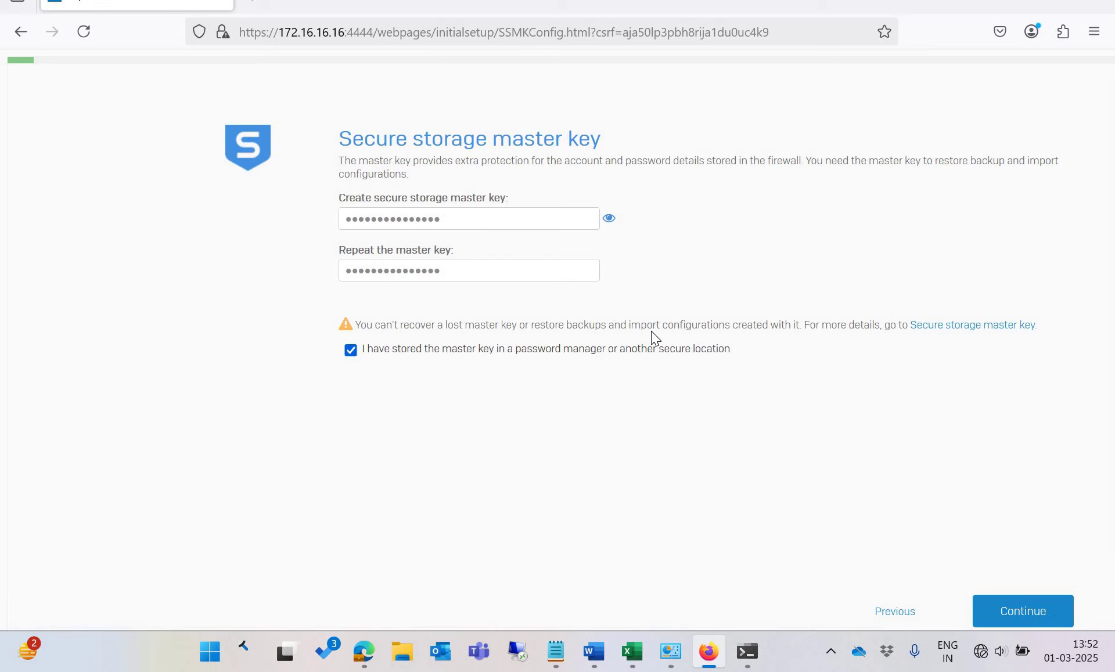
click(1010, 607)
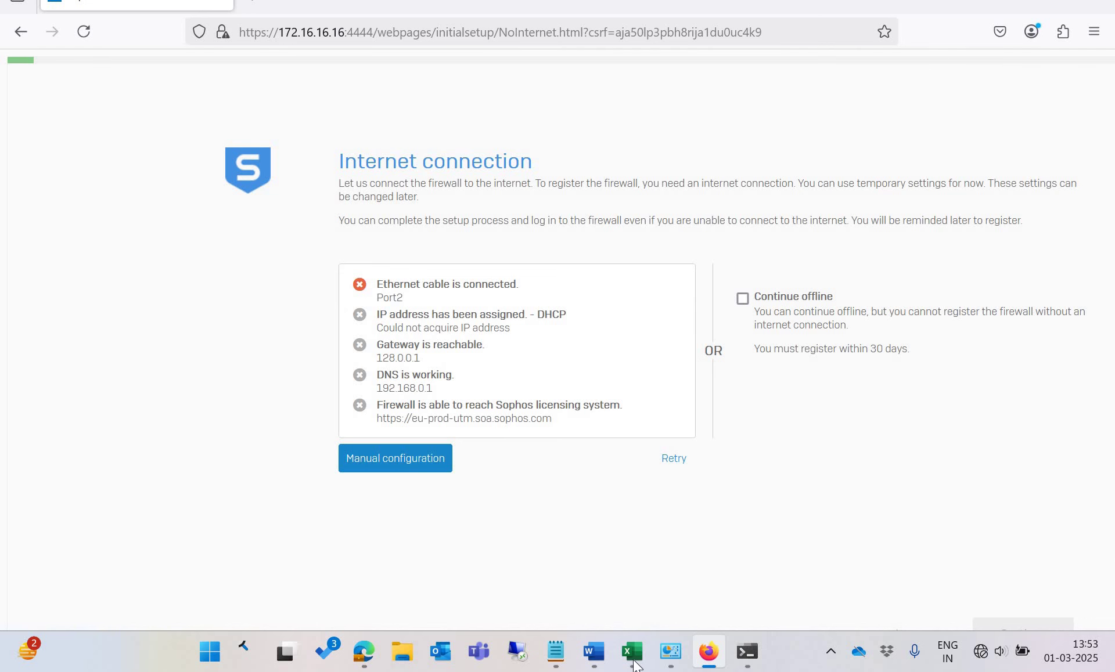
Fill the Password value cell (I8) green on the prerequisite sheet
key(alt+Tab)
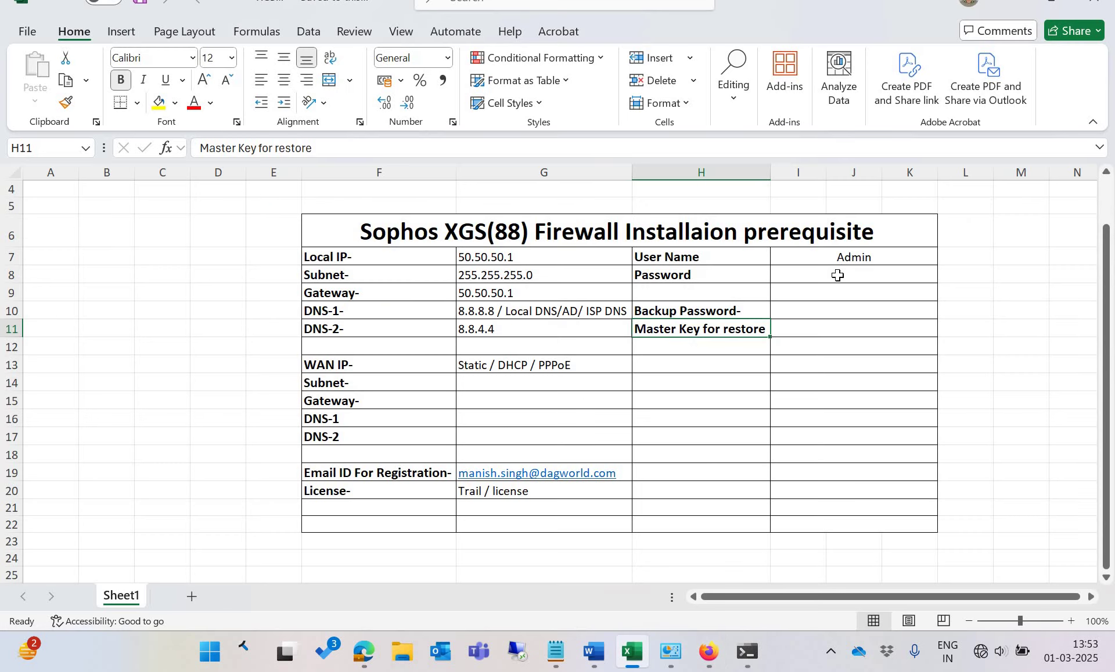
click(836, 257)
key(Down)
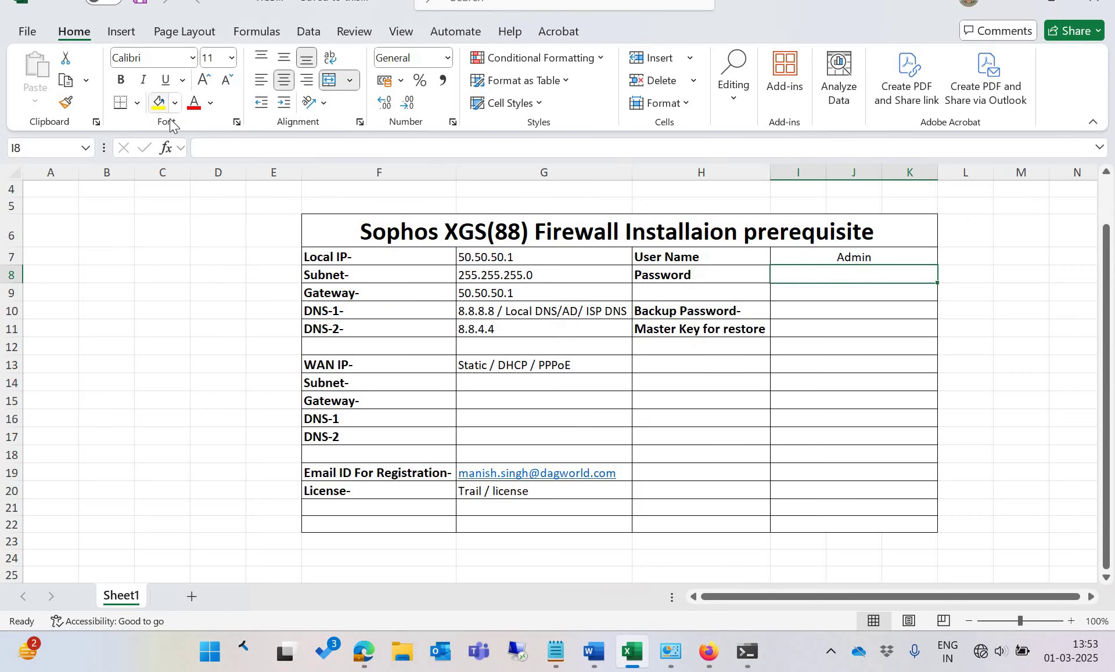
click(175, 103)
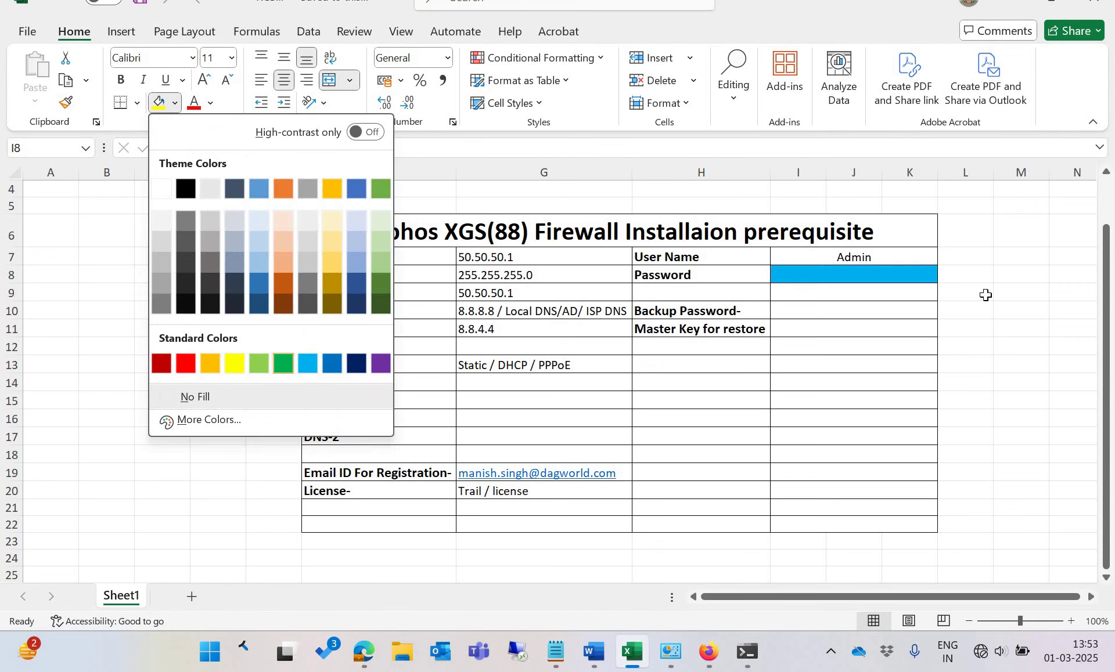
click(281, 361)
Fill the Master Key for restore cell (I11) green and select the local network labels F7:F11
click(836, 323)
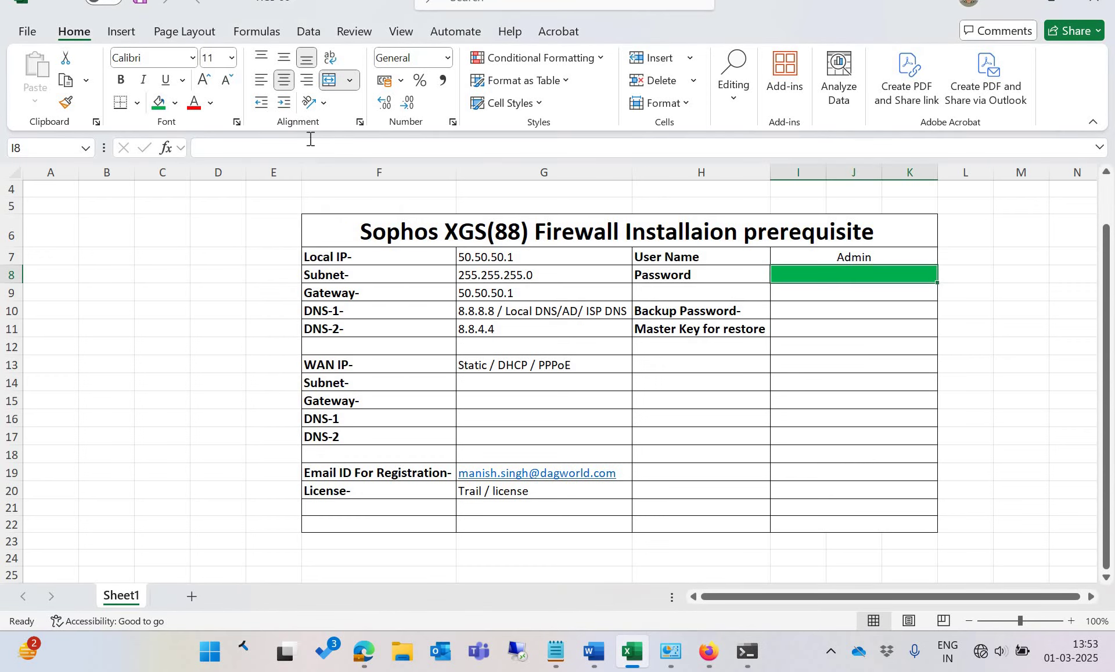
click(157, 104)
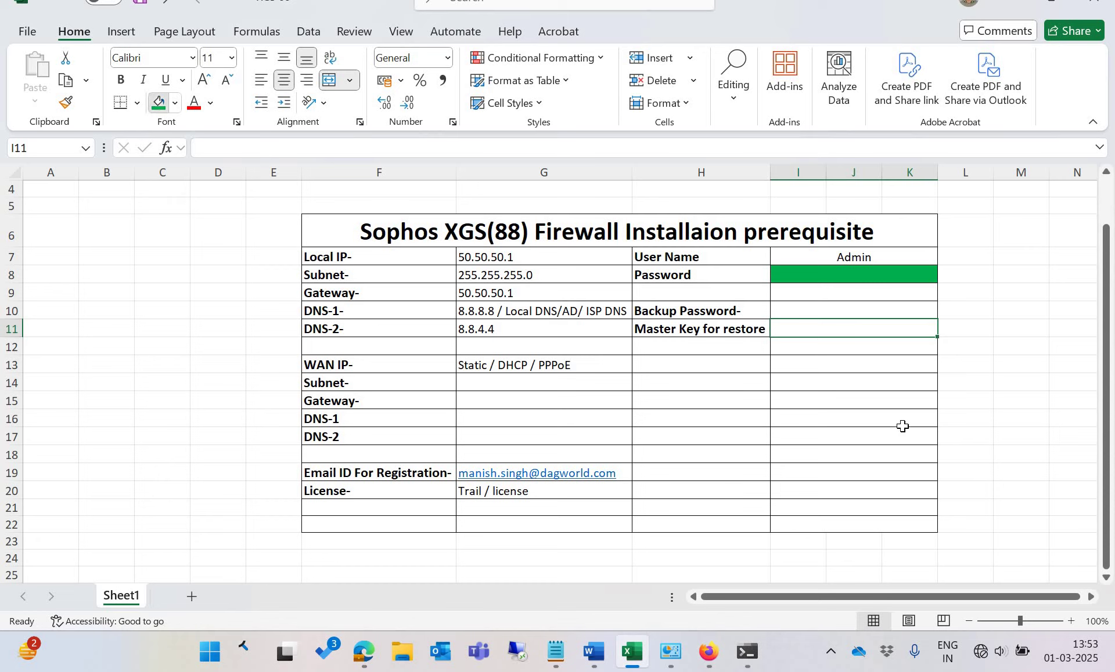
click(832, 313)
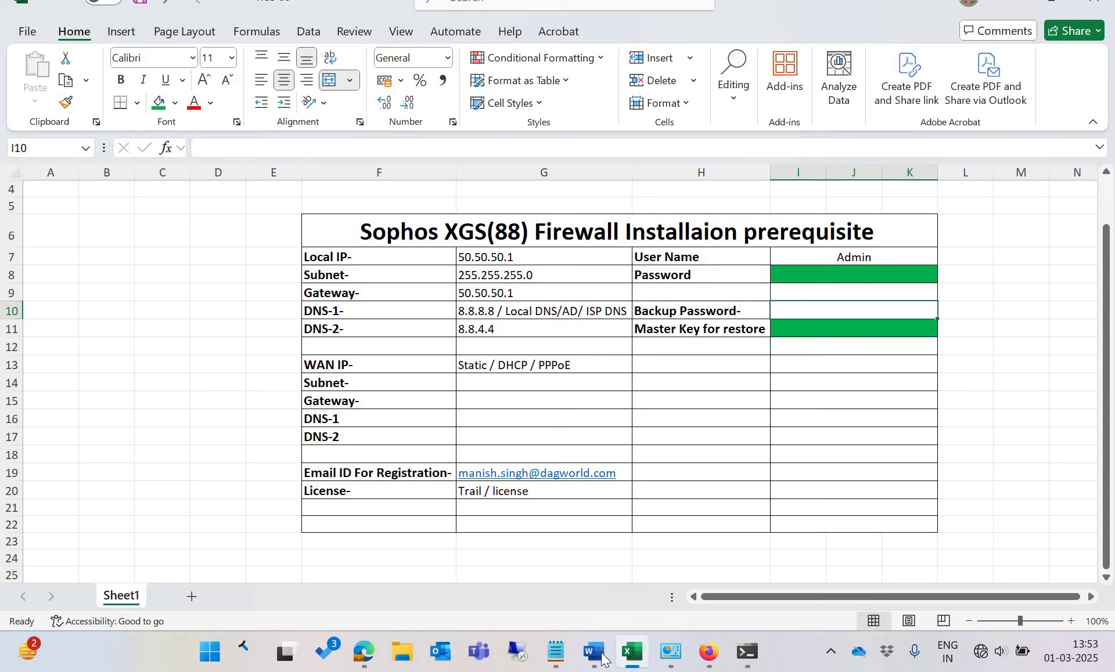
drag(389, 256, 503, 326)
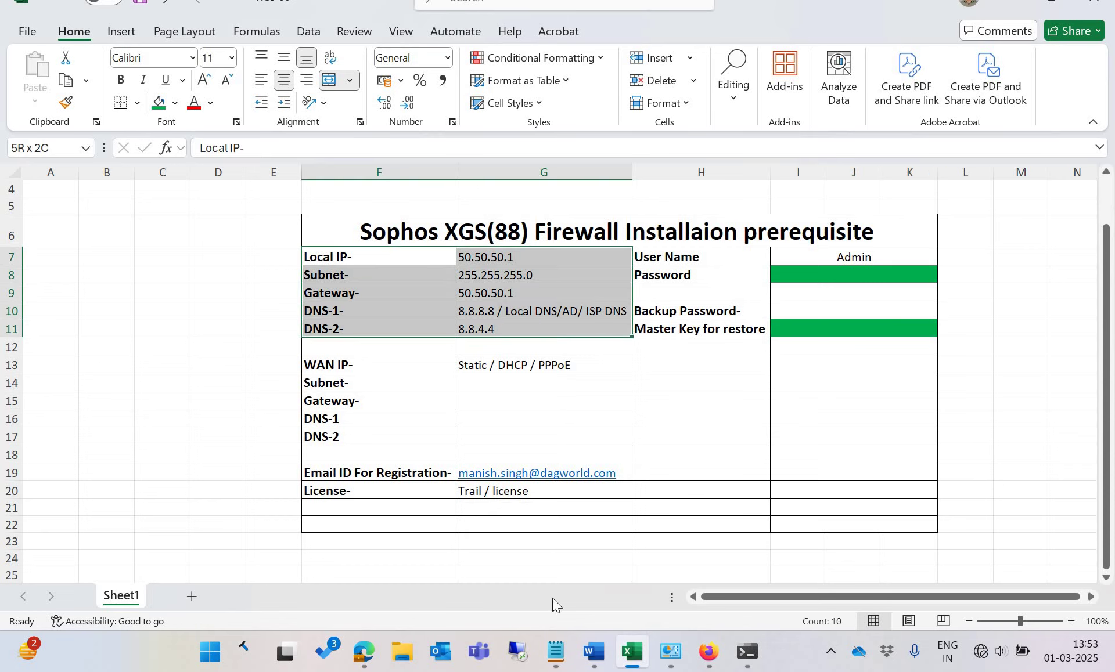
click(705, 652)
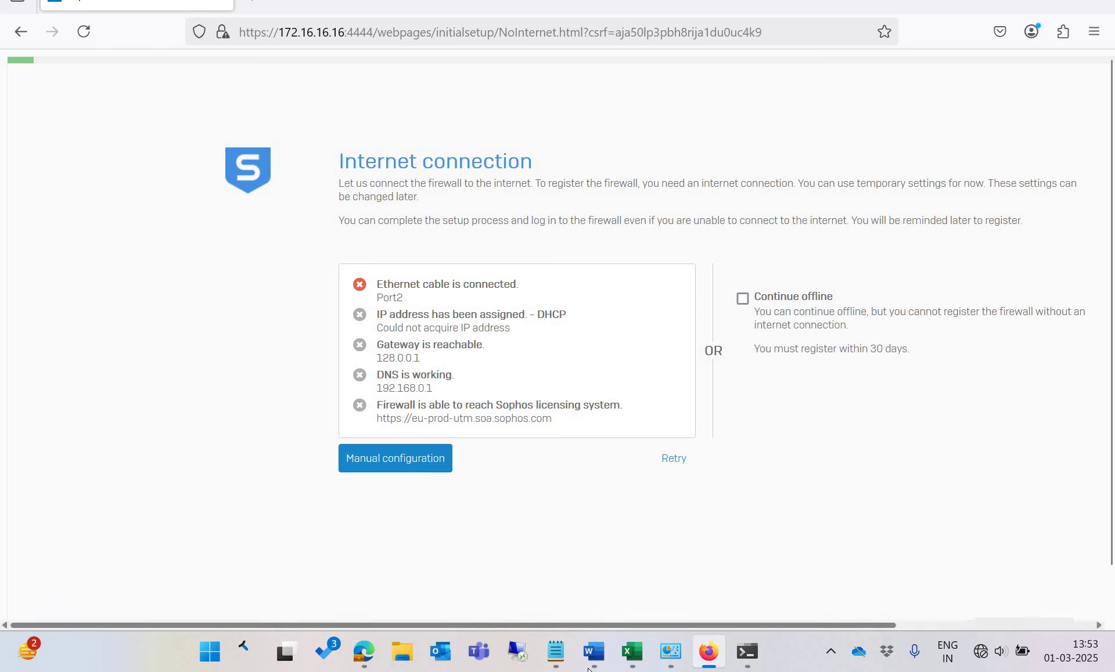
Bring up the Word document showing the firewall's rear-panel ports 1/LAN, 2/WAN, 3/DMZ and 4
click(593, 652)
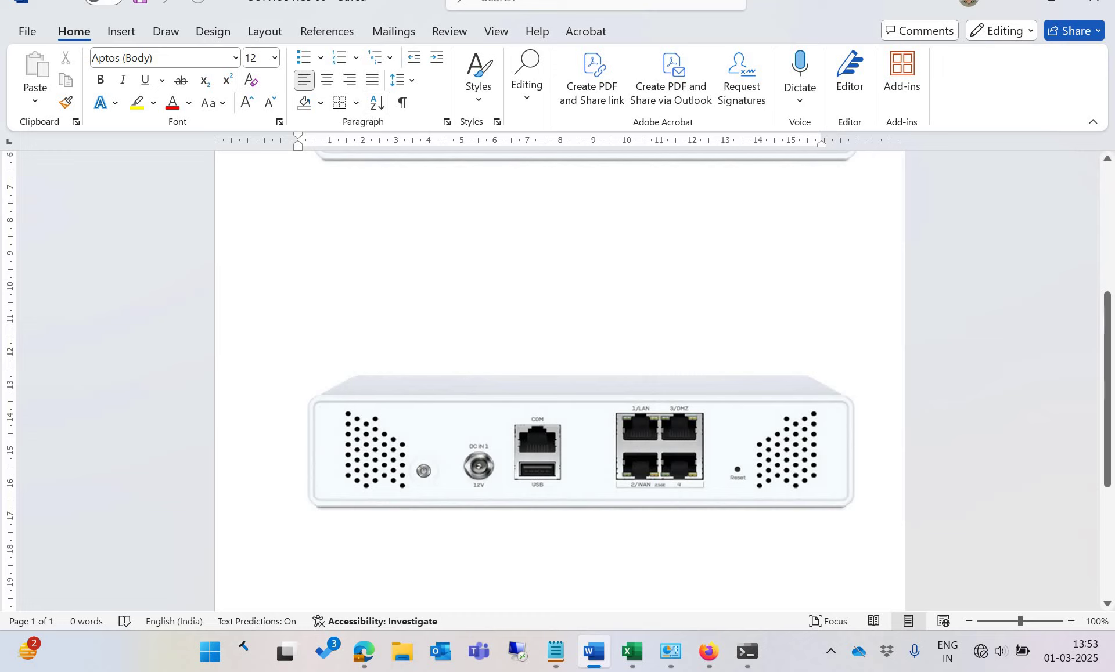
Switch from Word back to the Sophos Internet connection page
key(alt+Tab)
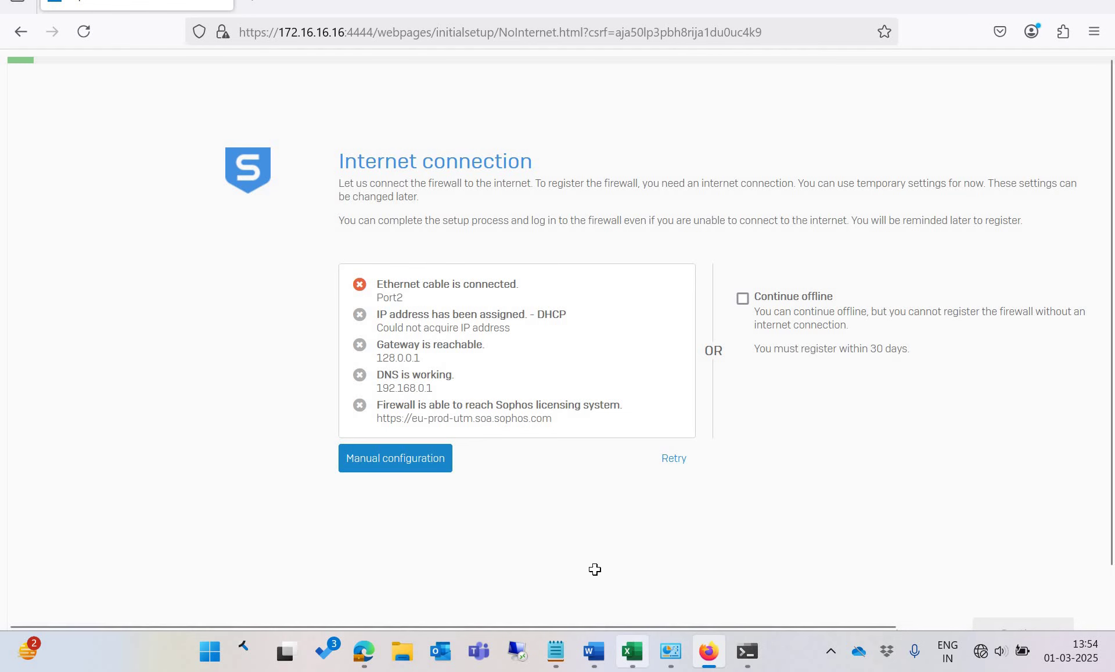
Review the Local IP 50.50.50.1 and WAN IP connection type rows in Excel
click(631, 652)
click(510, 256)
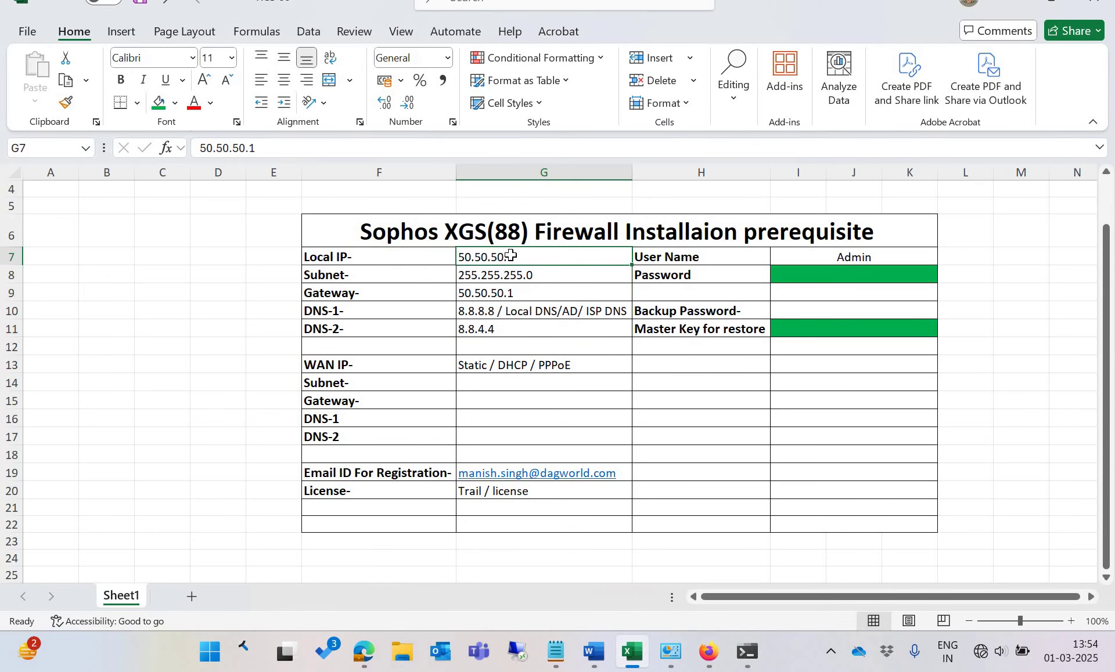
click(512, 370)
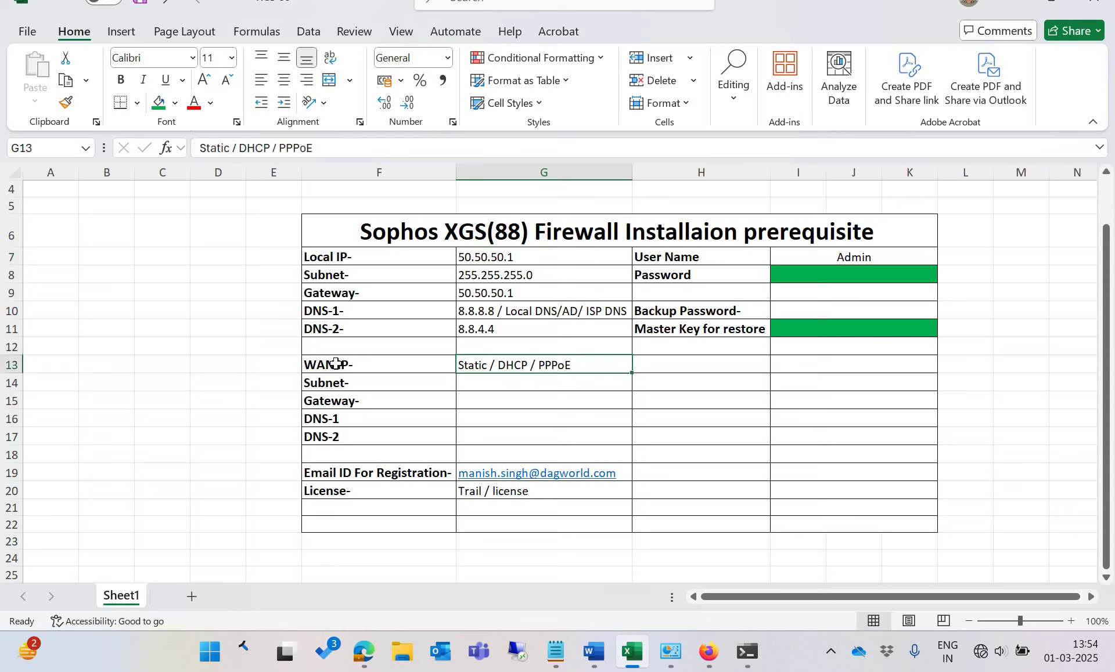
key(Left)
Review the registration email and License rows, then select the blank row above WAN IP
click(351, 473)
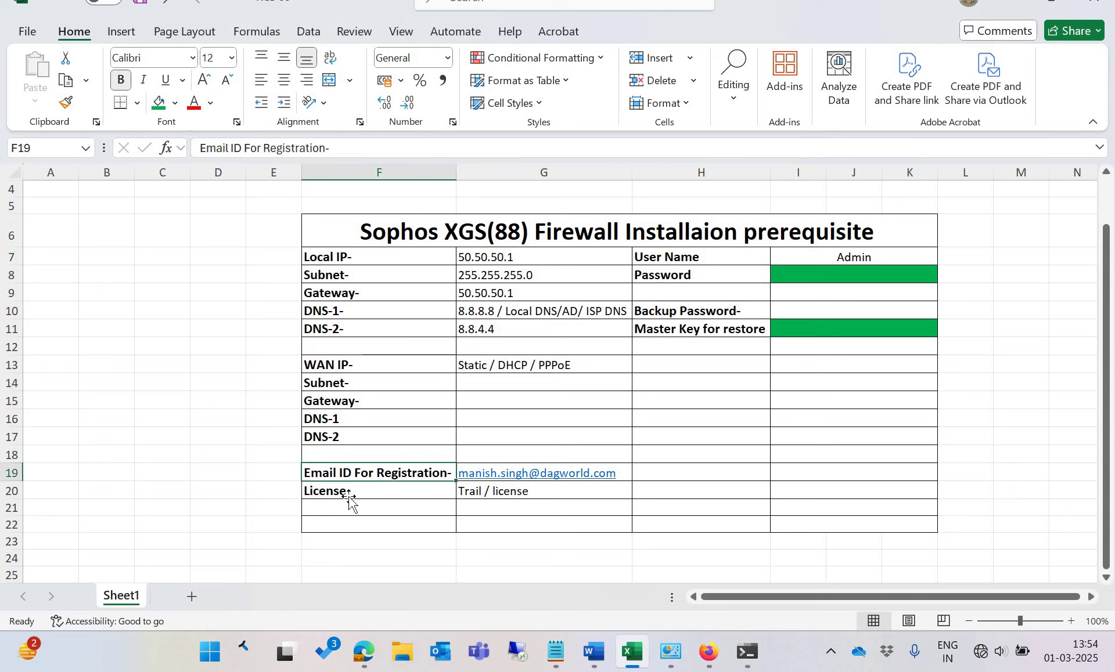
click(348, 489)
key(Up)
click(346, 493)
click(710, 662)
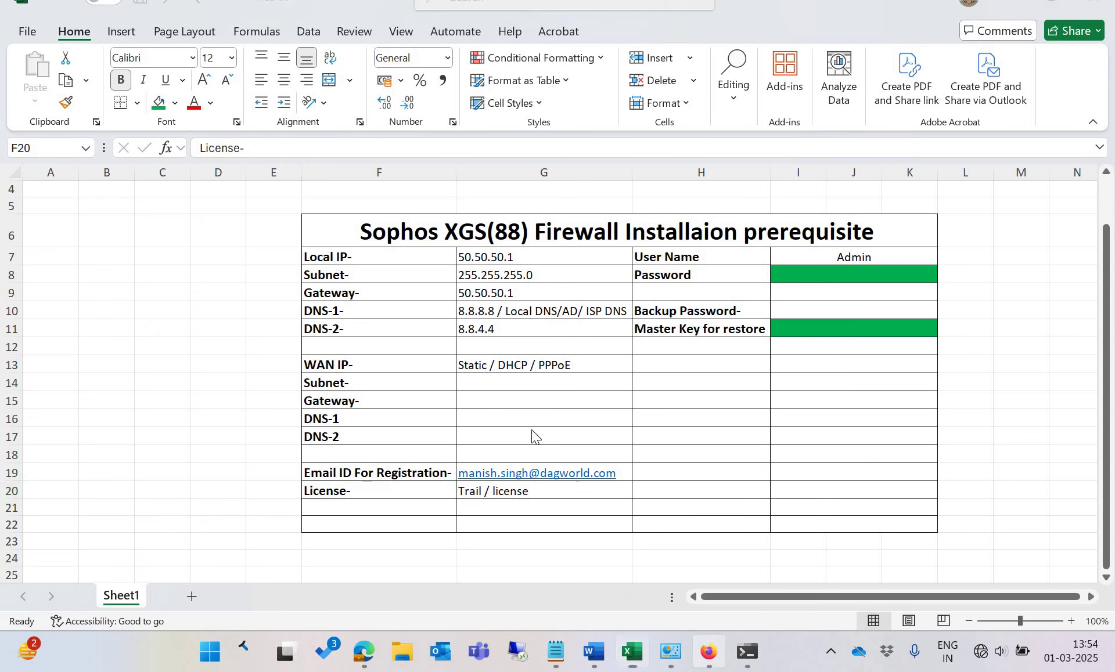
click(713, 662)
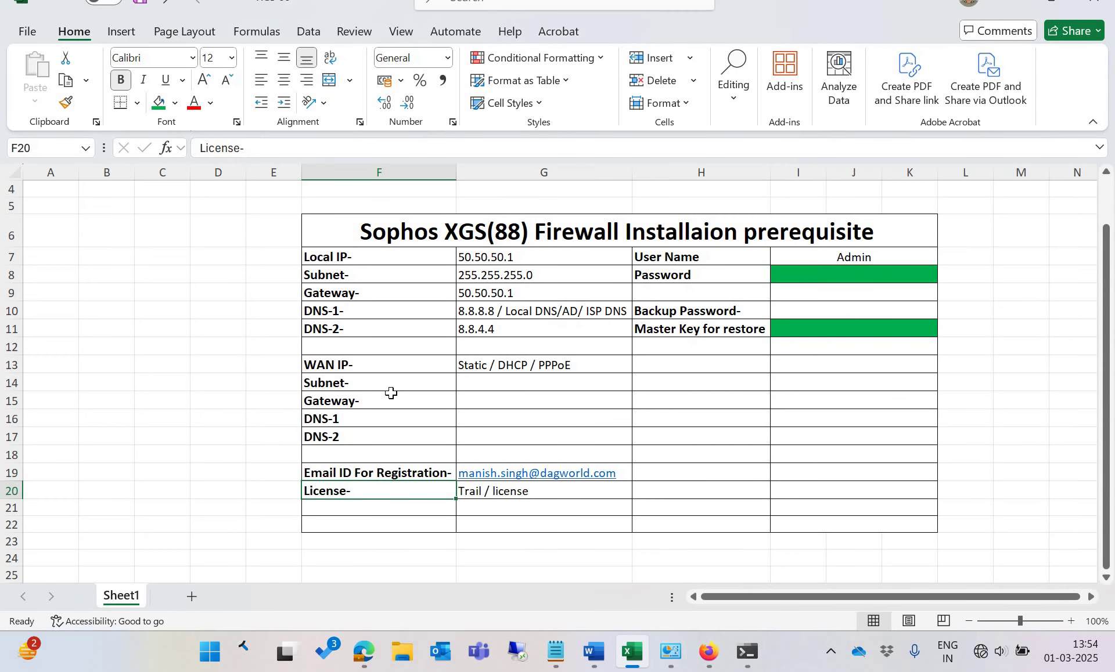
click(345, 349)
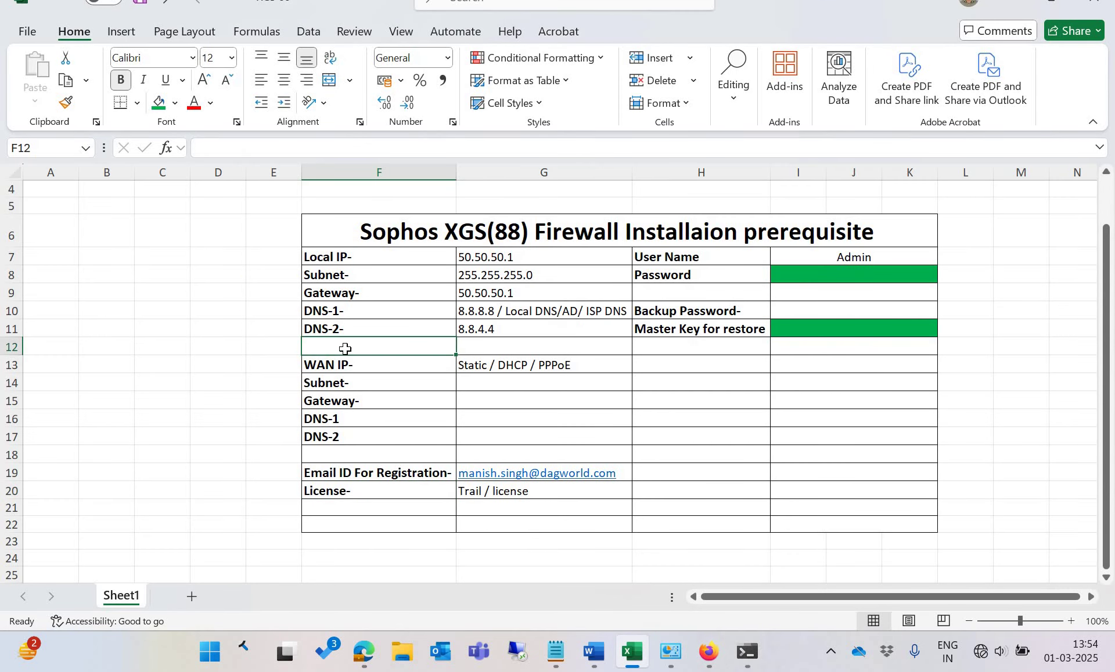
Insert a new row 12 and label it DHCP in F12
right_click(11, 347)
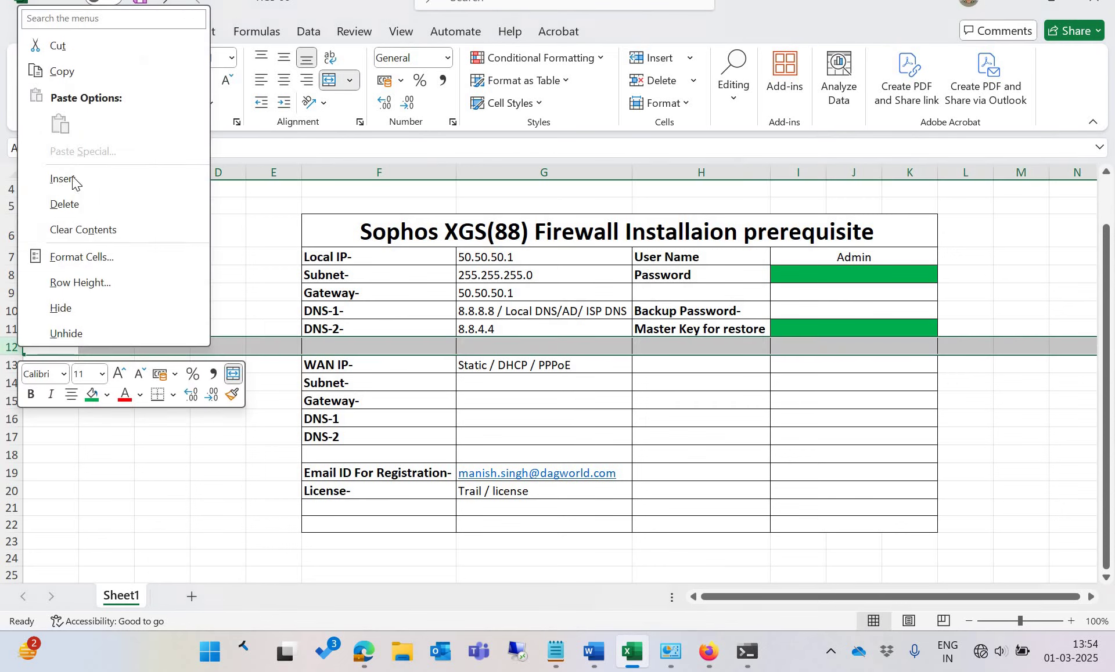
click(74, 179)
click(348, 351)
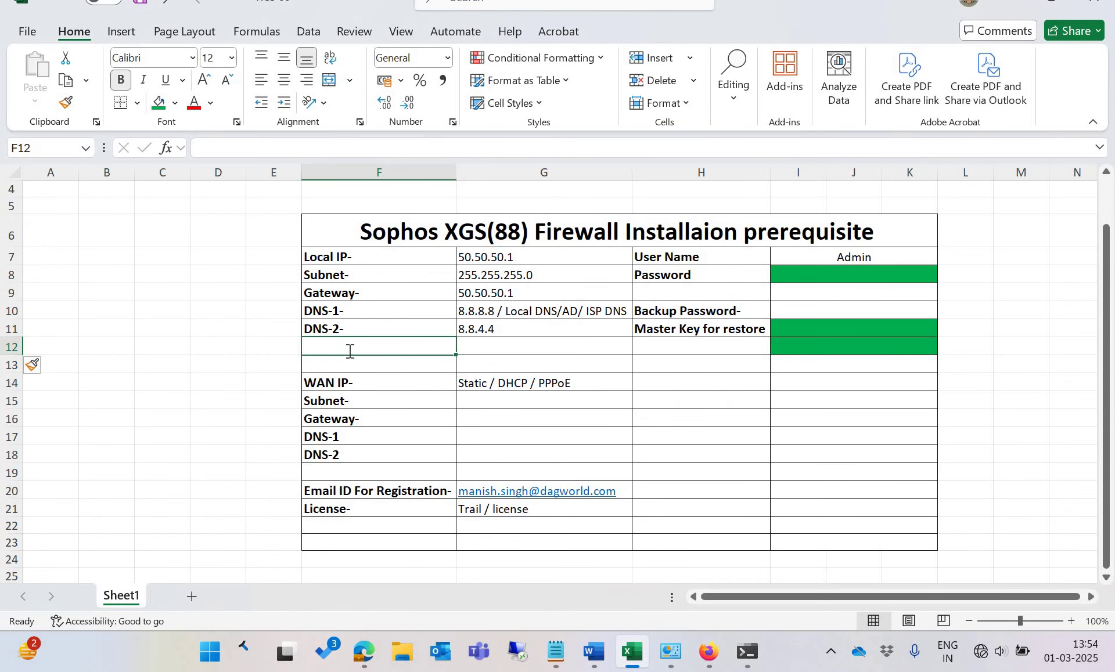
text(DHCP)
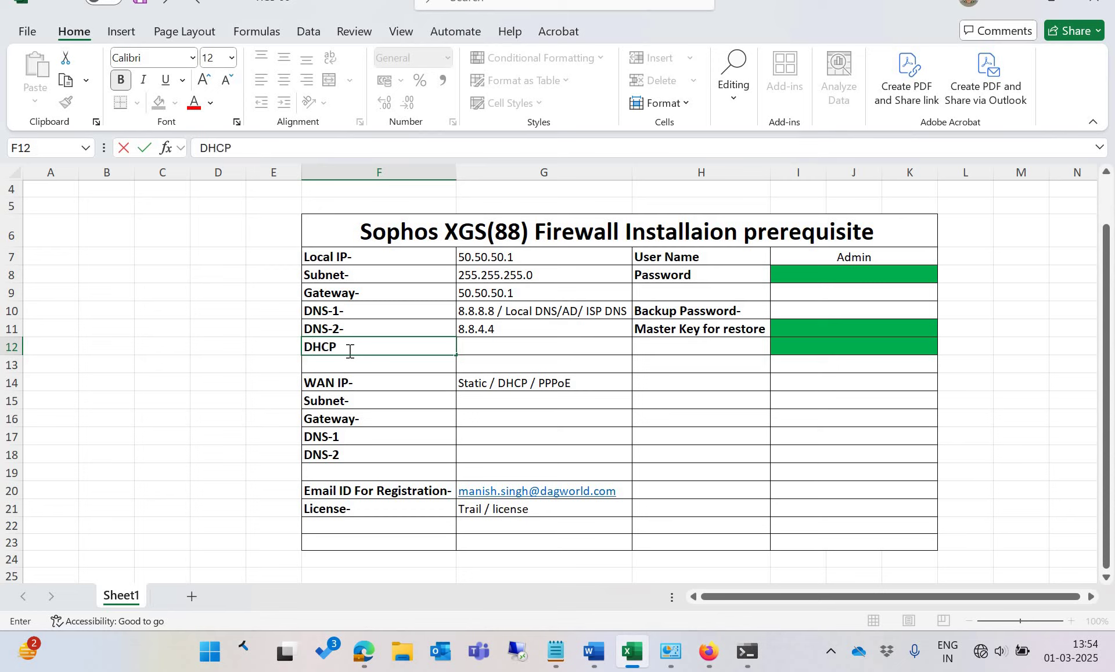
click(488, 351)
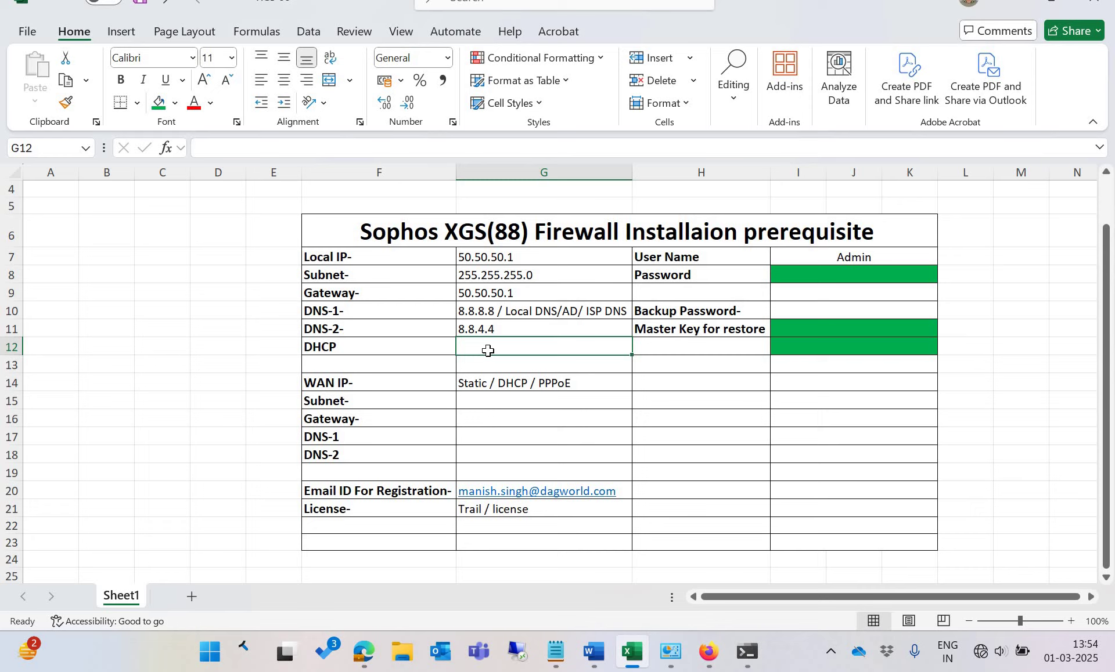
Enter the DHCP range 50.50.50.51-100 in G12 and compare it with the local IP
text(L)
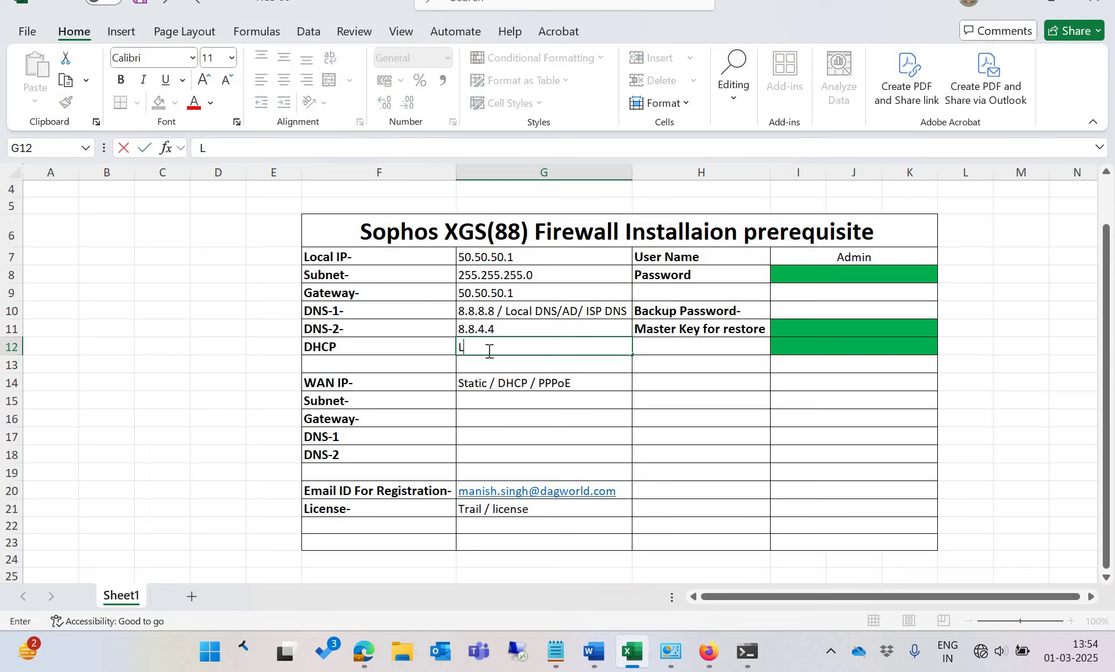
text(oca)
key(BackSpace)
key(BackSpace)
key(BackSpace)
key(BackSpace)
key(BackSpace)
text(50.50.50.51-100)
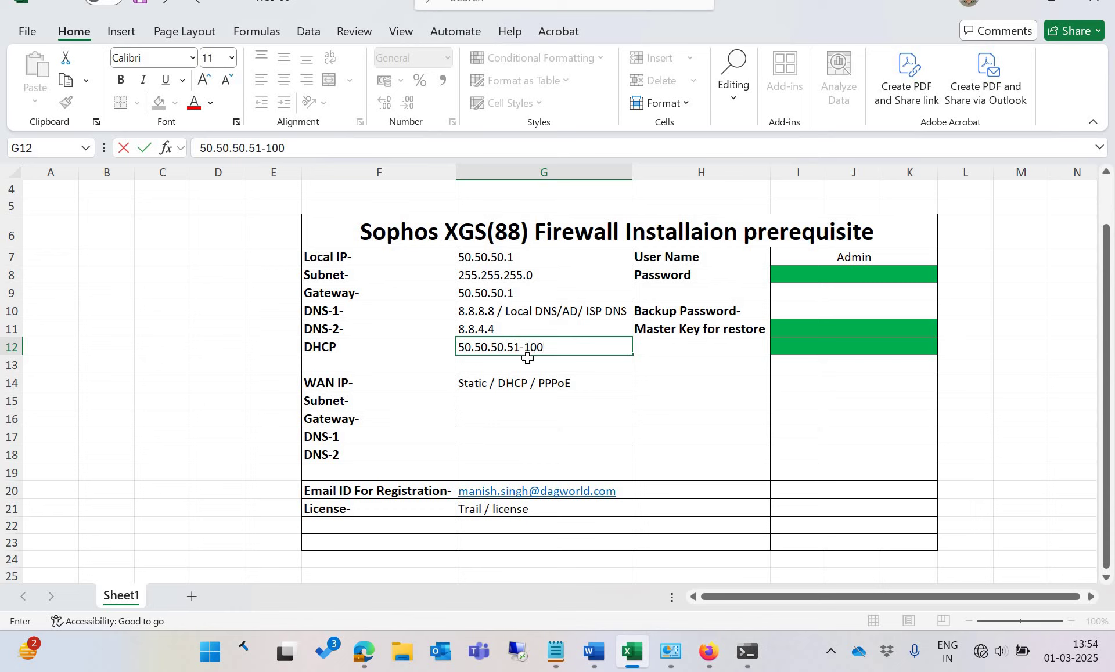
key(Return)
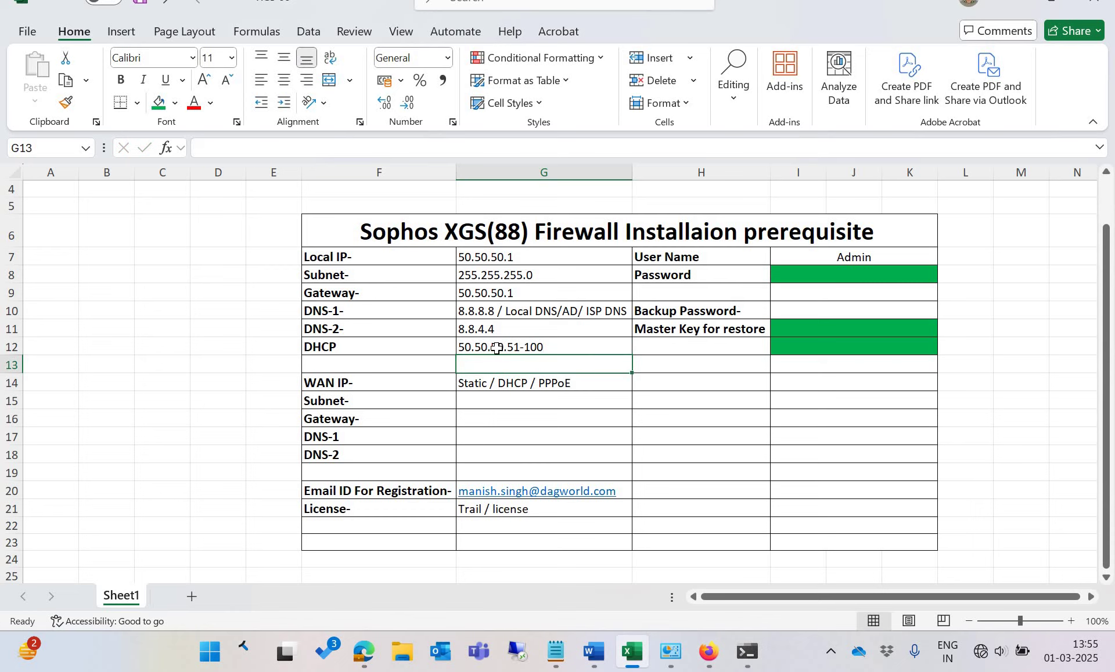
click(497, 347)
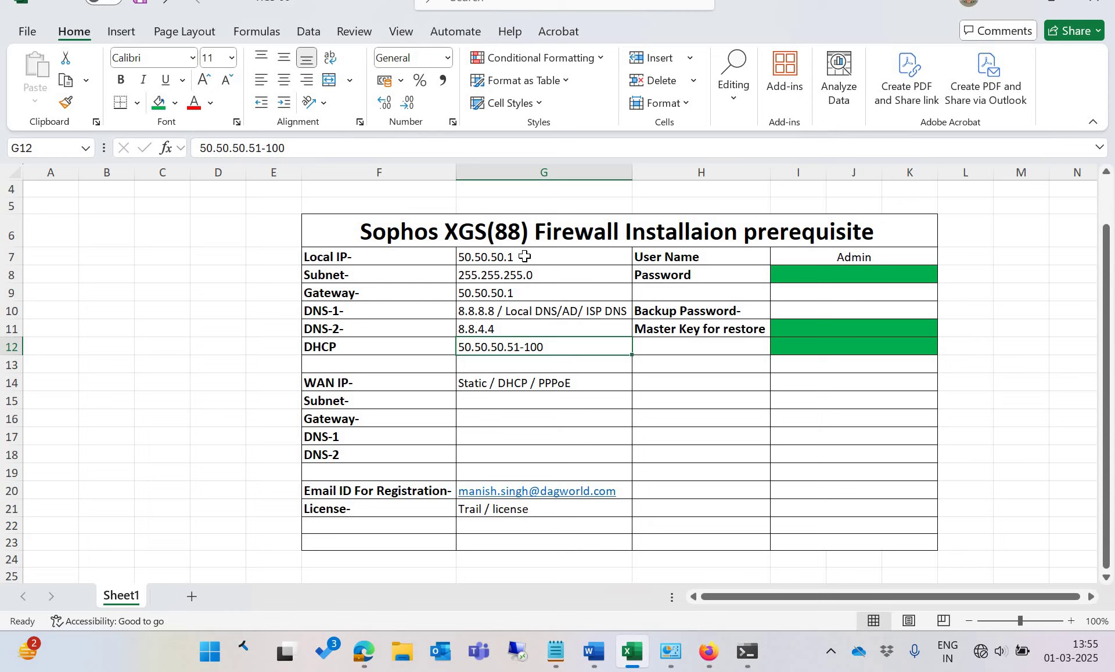
click(524, 256)
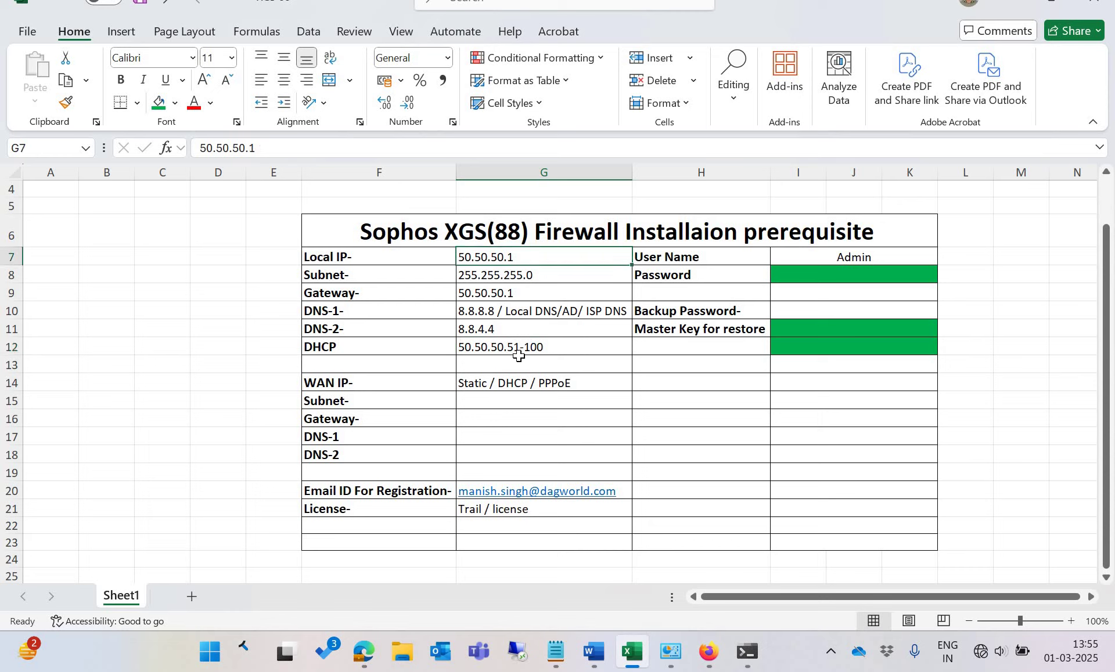
click(546, 346)
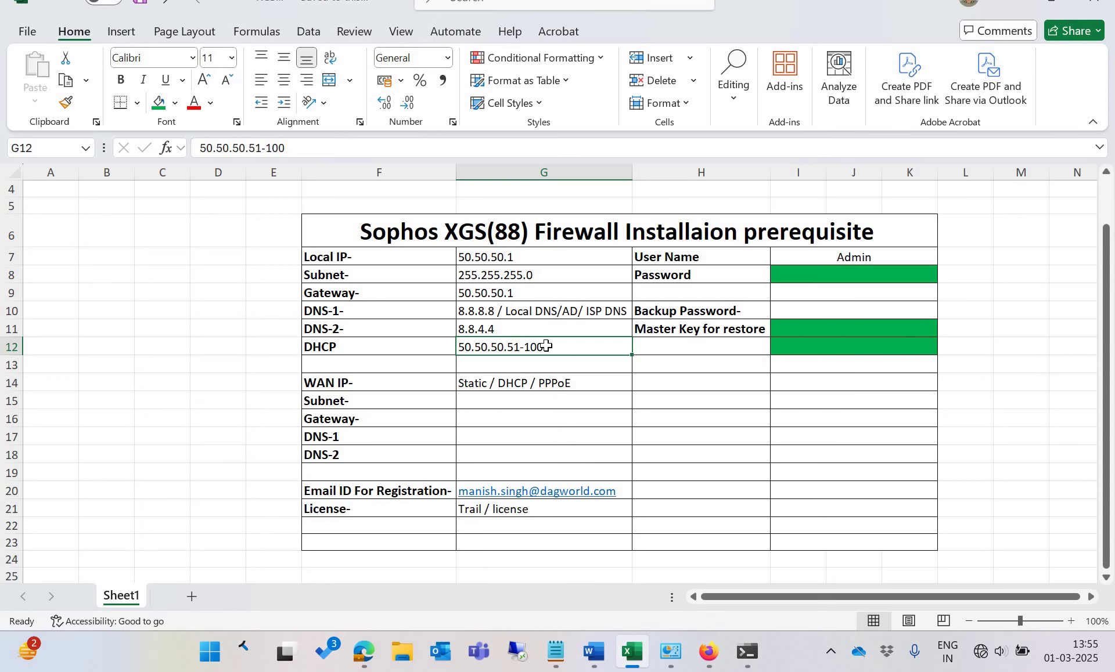
After comparing with the prerequisite sheet, tick Continue offline on the Internet connection page
mouse_move(709, 654)
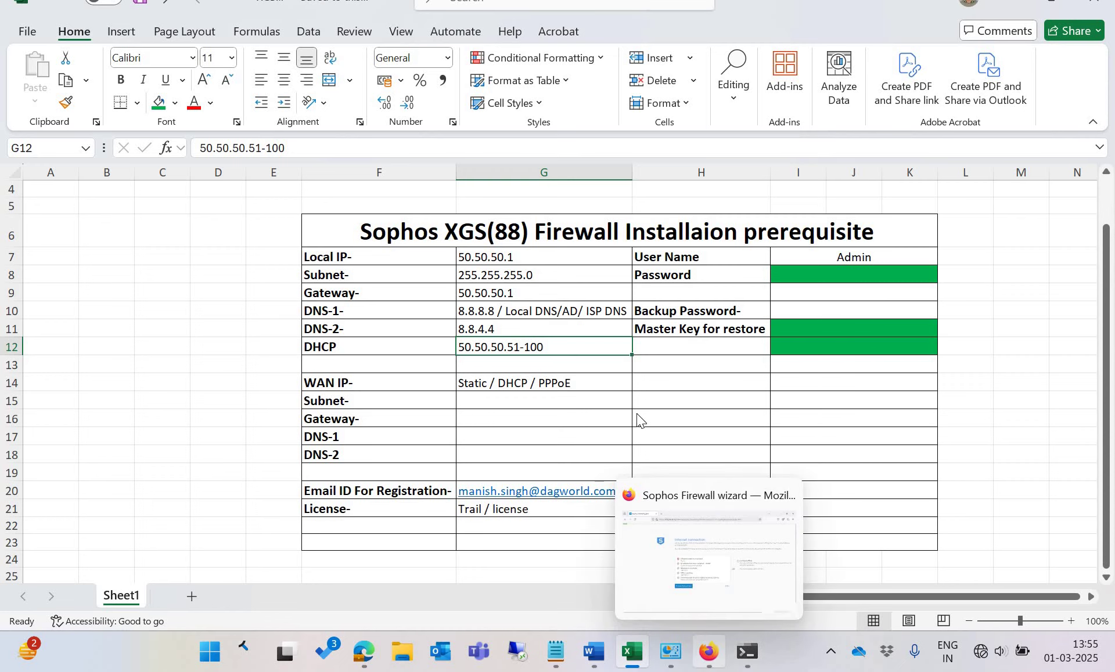
key(alt+Tab)
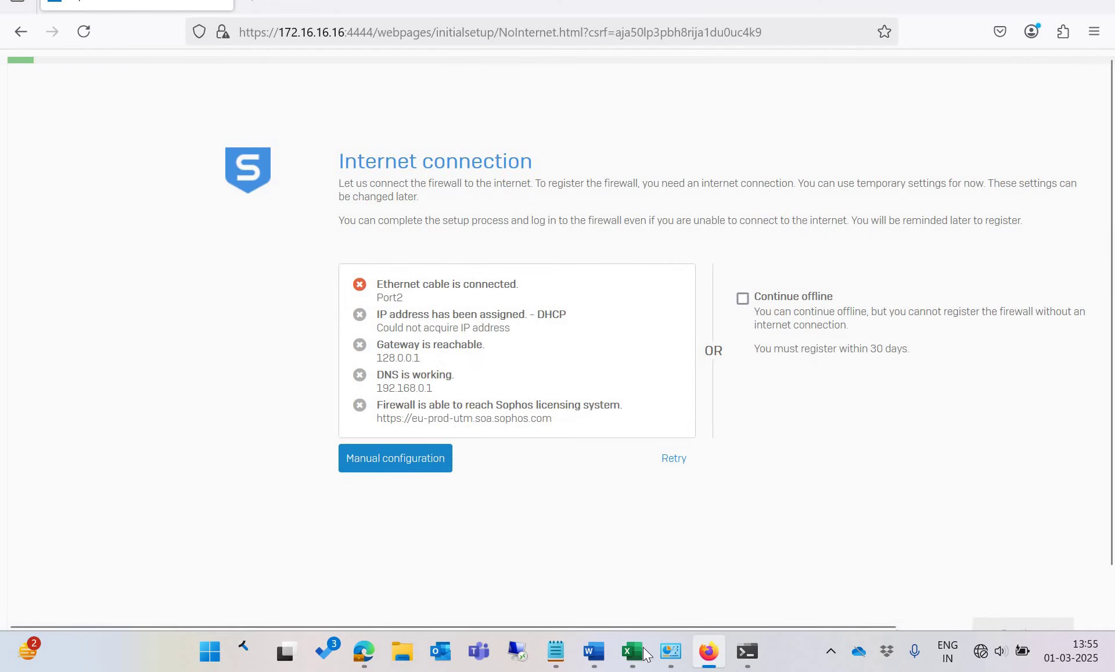
key(alt+Tab)
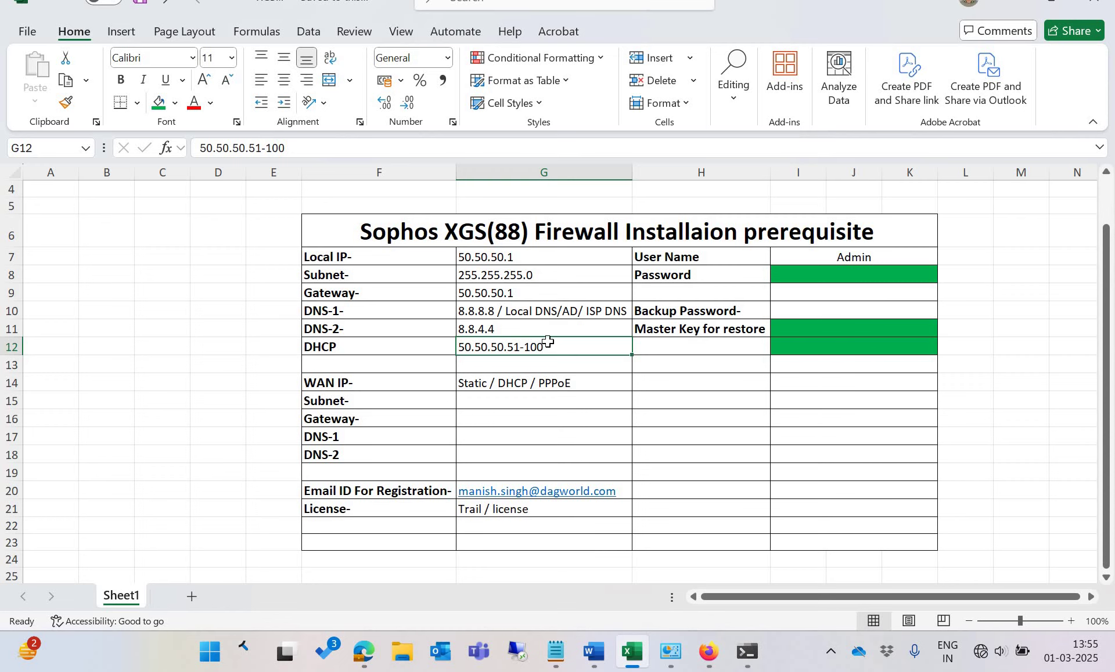
click(716, 659)
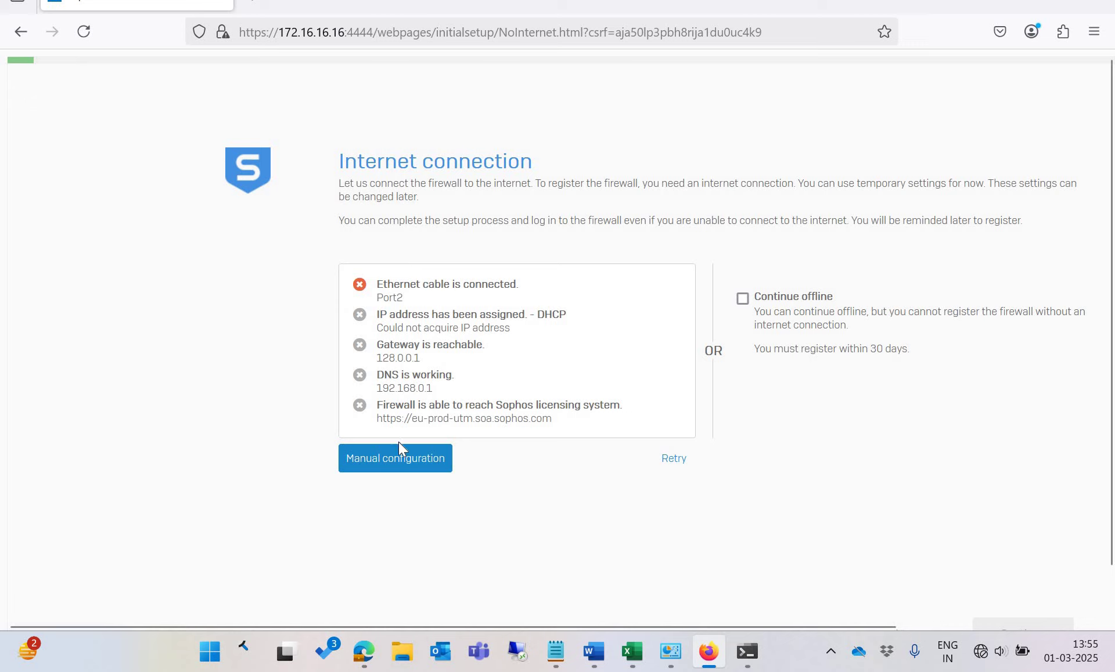
click(630, 656)
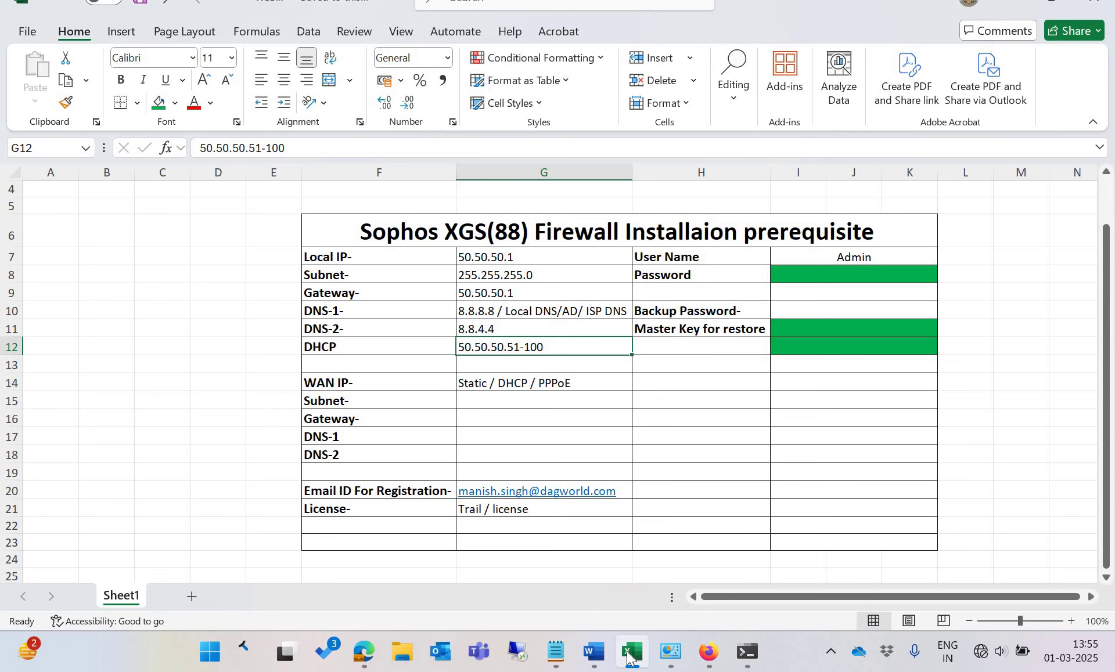
click(630, 653)
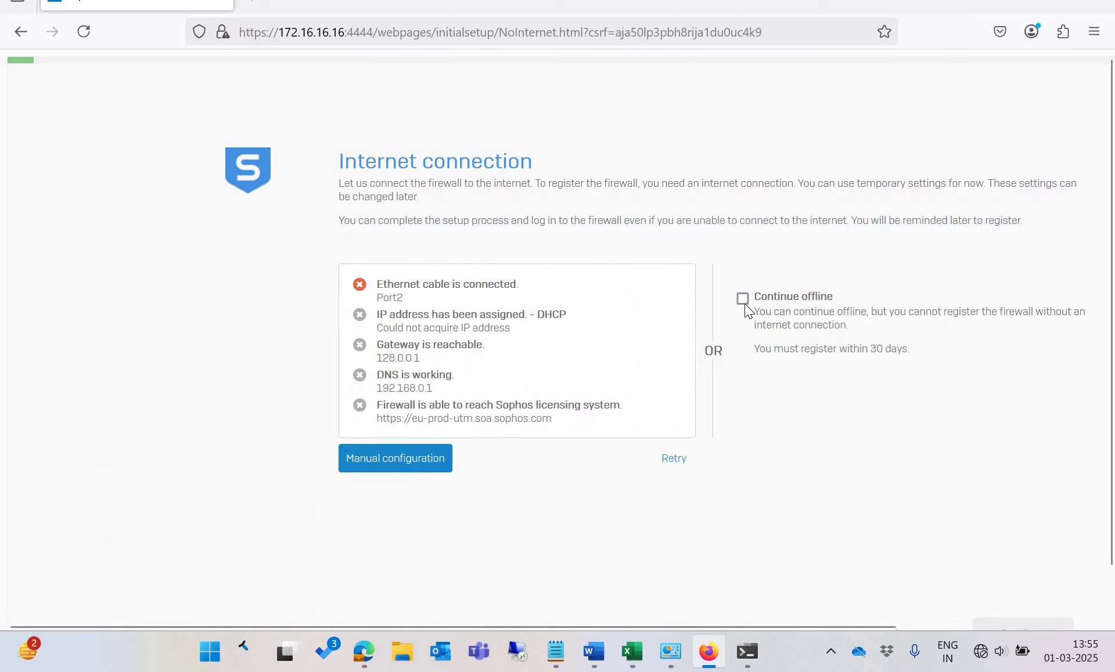
click(742, 299)
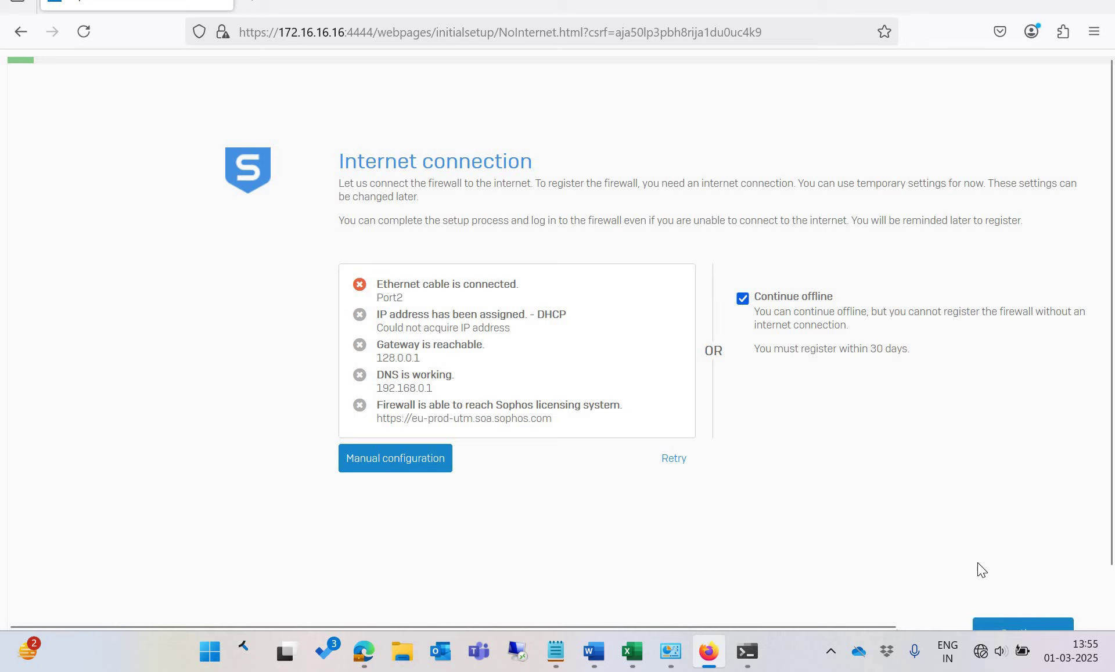
scroll(1012, 583, down, 1)
Choose India on the time zone map to set Asia/Kolkata and accept the name and time zone settings
click(1011, 583)
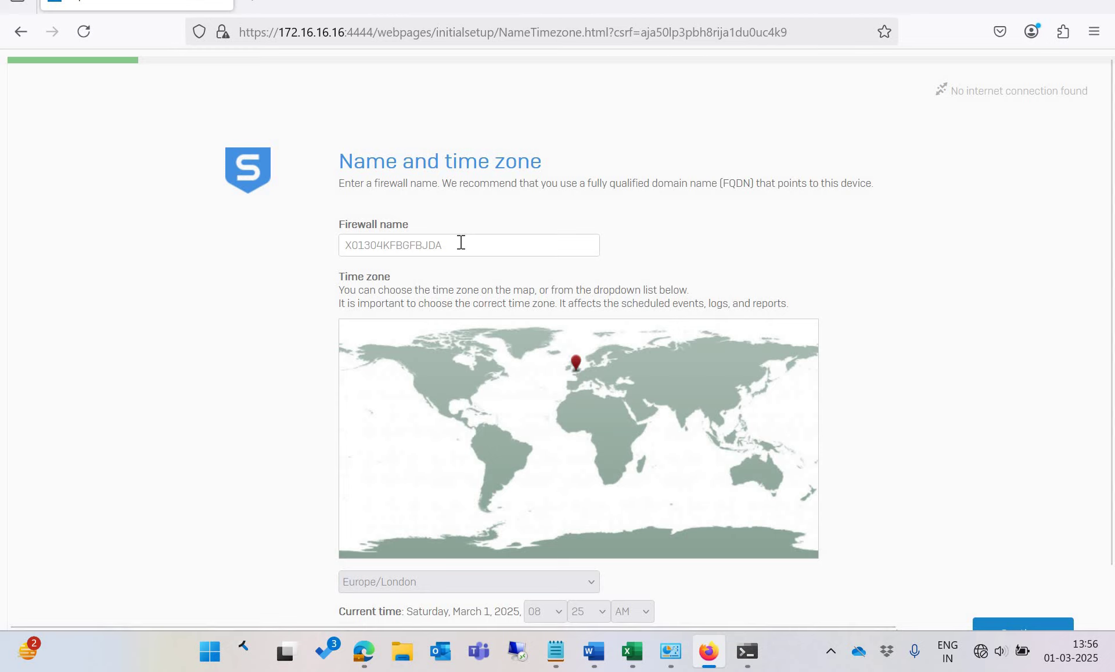
scroll(461, 245, down, 1)
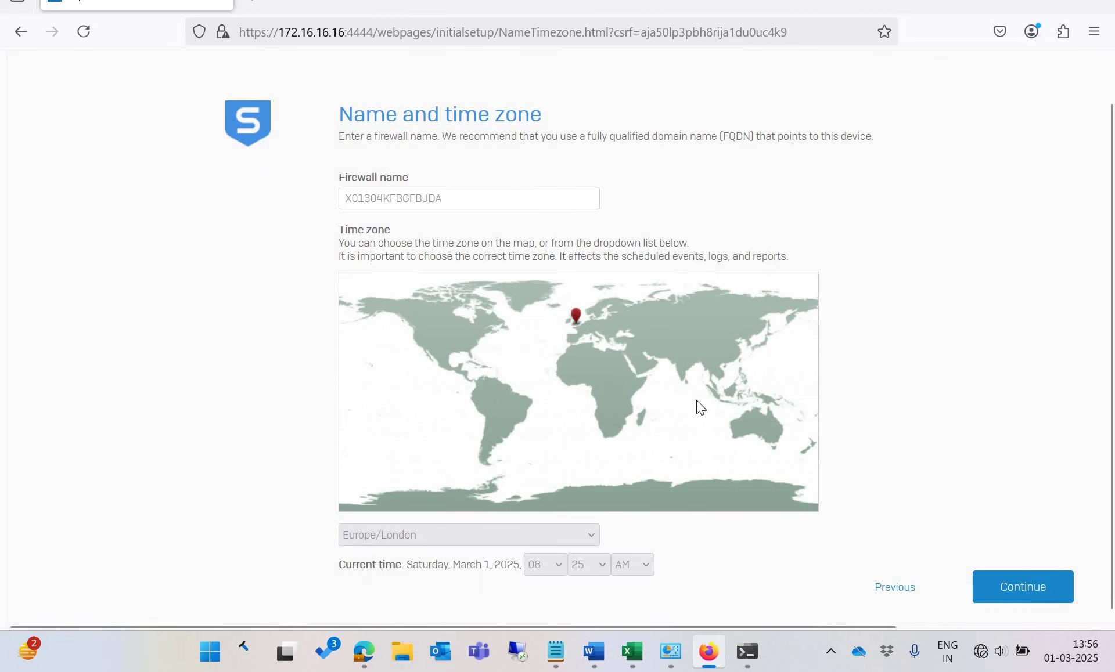
click(683, 366)
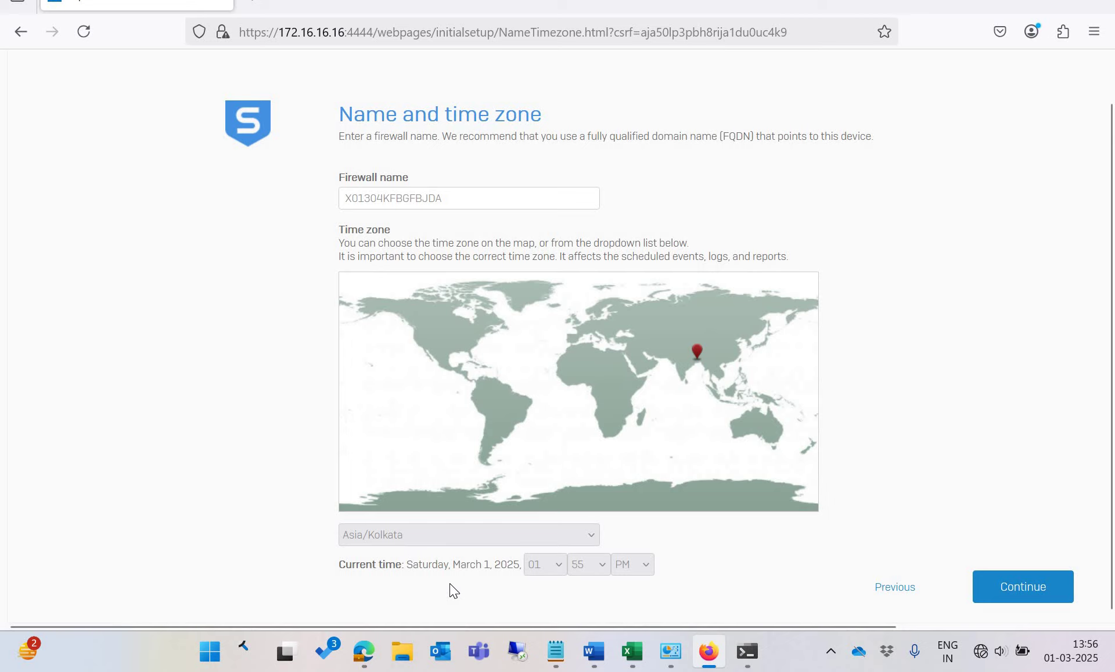
click(1004, 586)
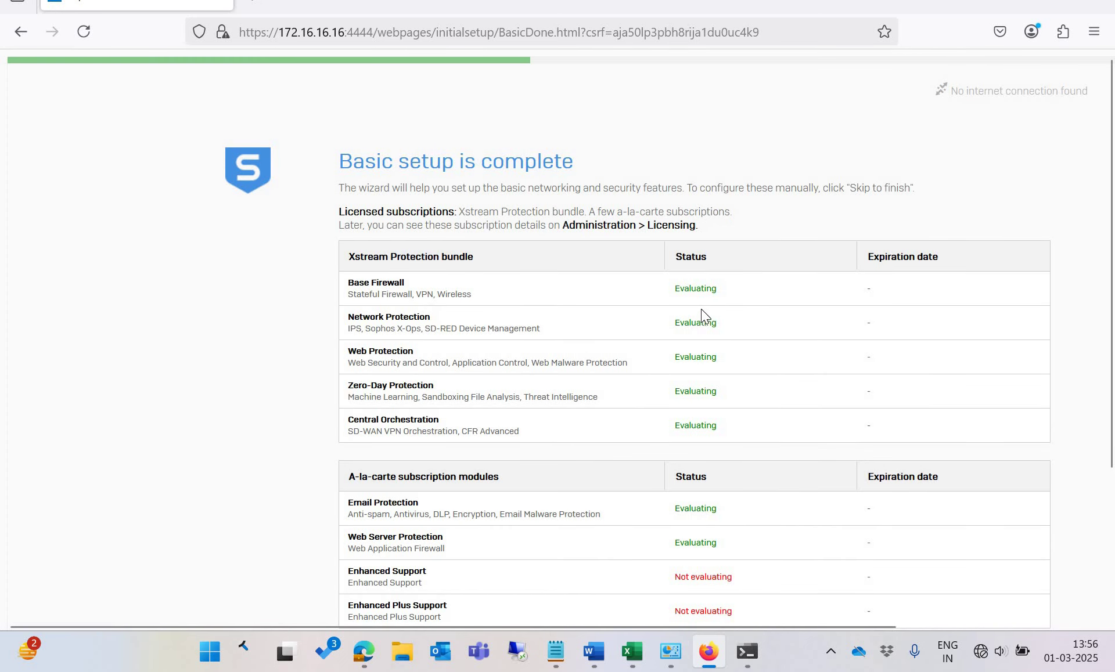
Check the prerequisite sheet, then continue to the network configuration step
click(633, 652)
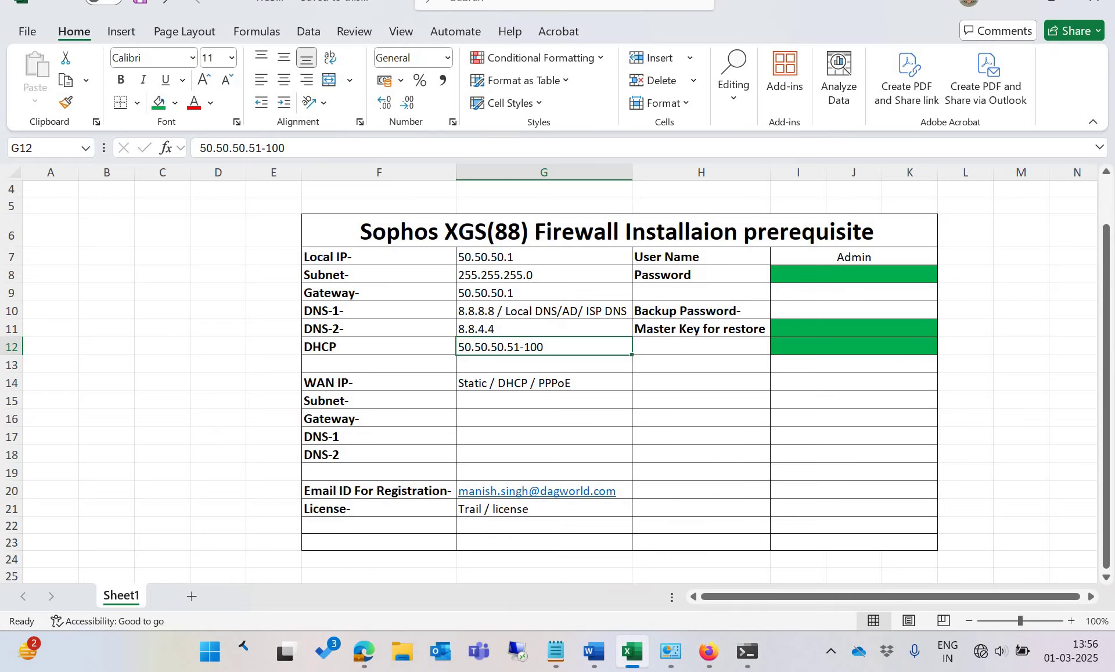
key(alt+Tab)
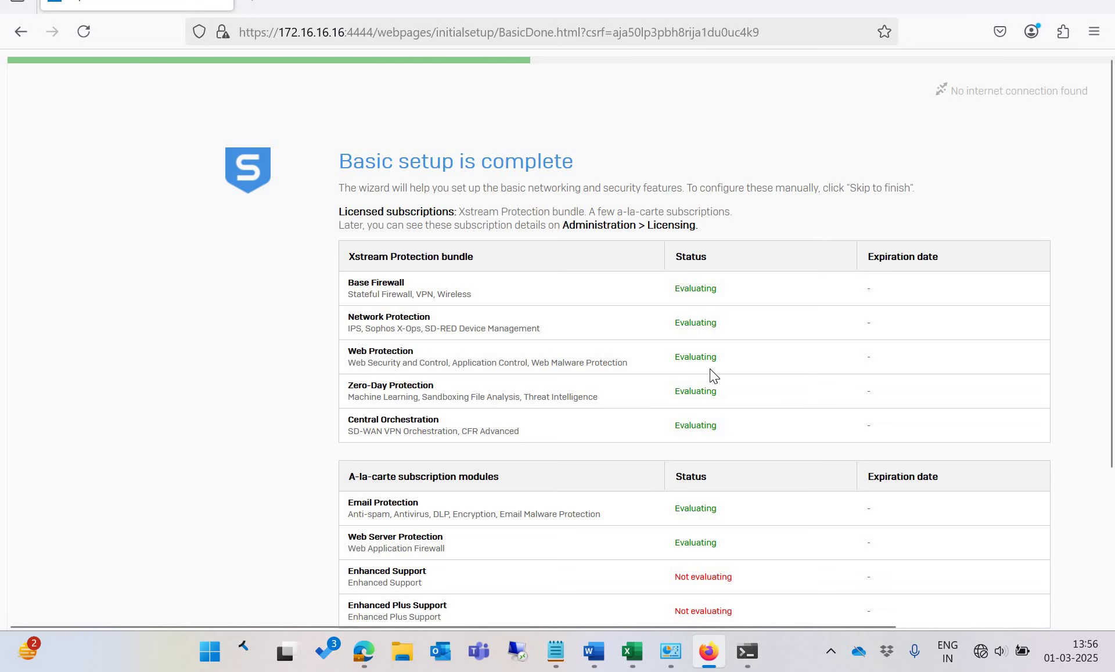
scroll(713, 375, down, 3)
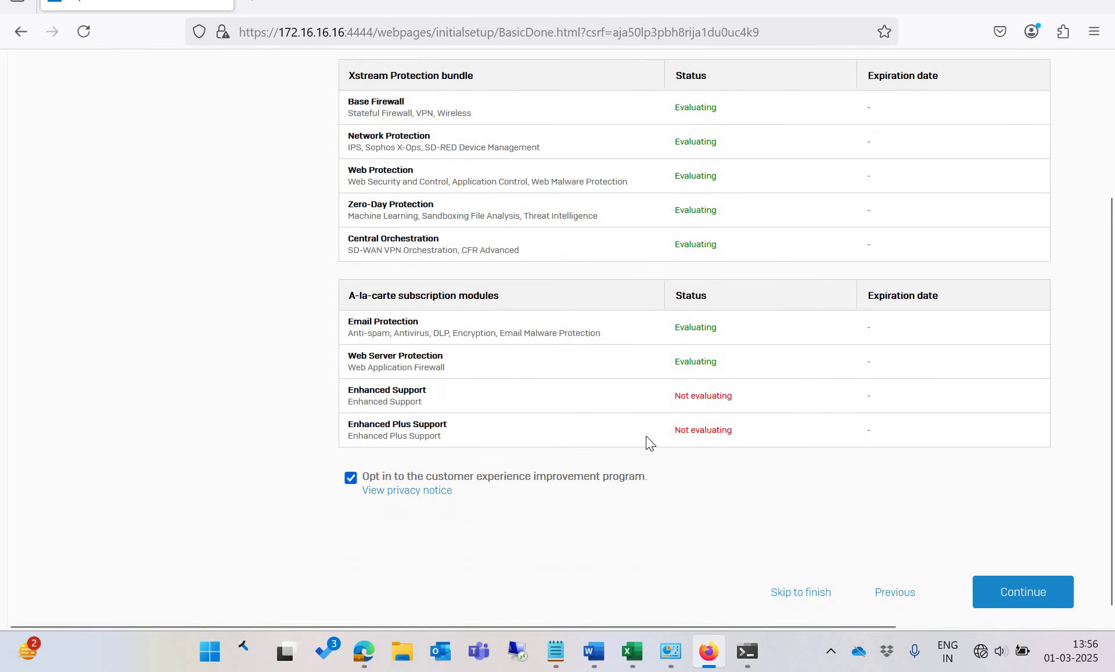
click(1034, 597)
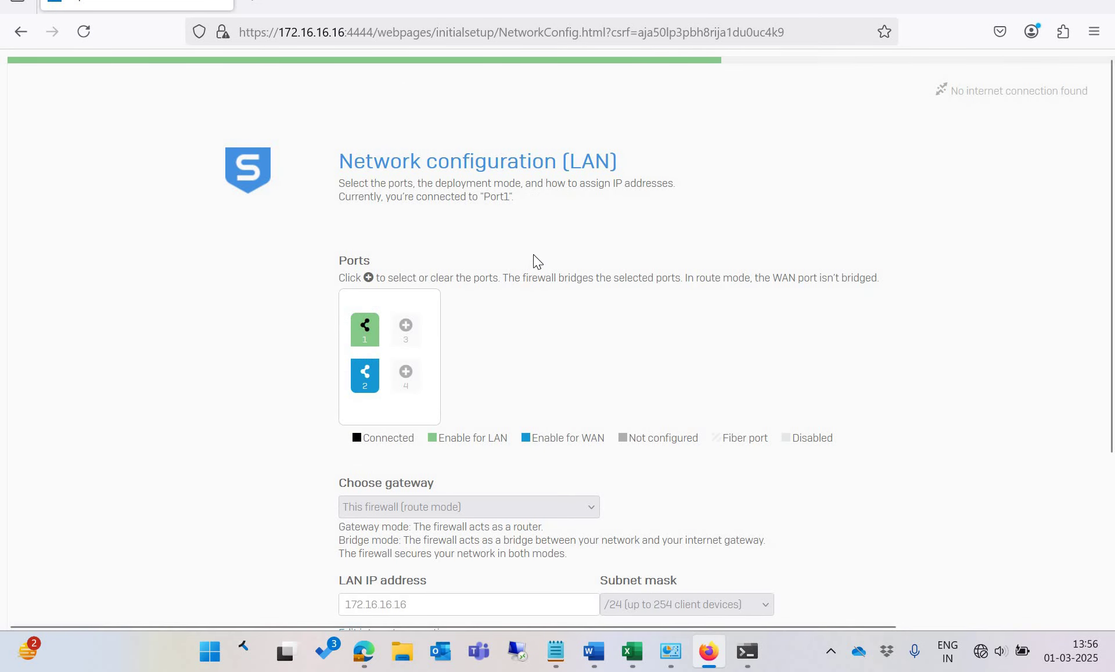
Skip the remaining optional steps to reach the Configuration summary with Asia/Kolkata
scroll(537, 261, down, 3)
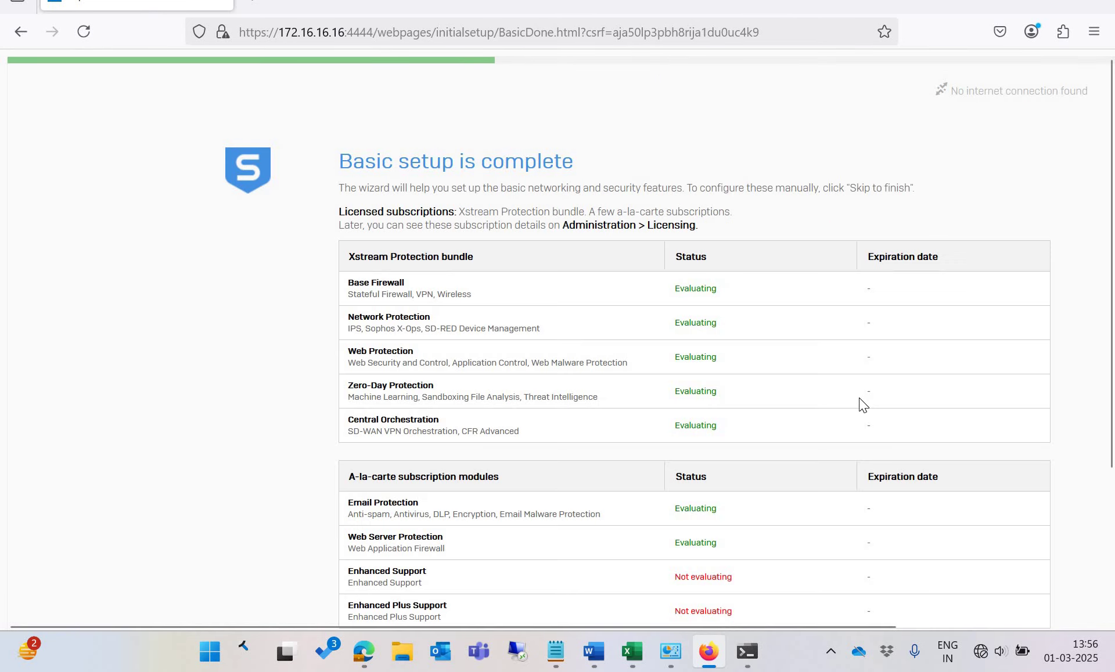
scroll(801, 600, down, 2)
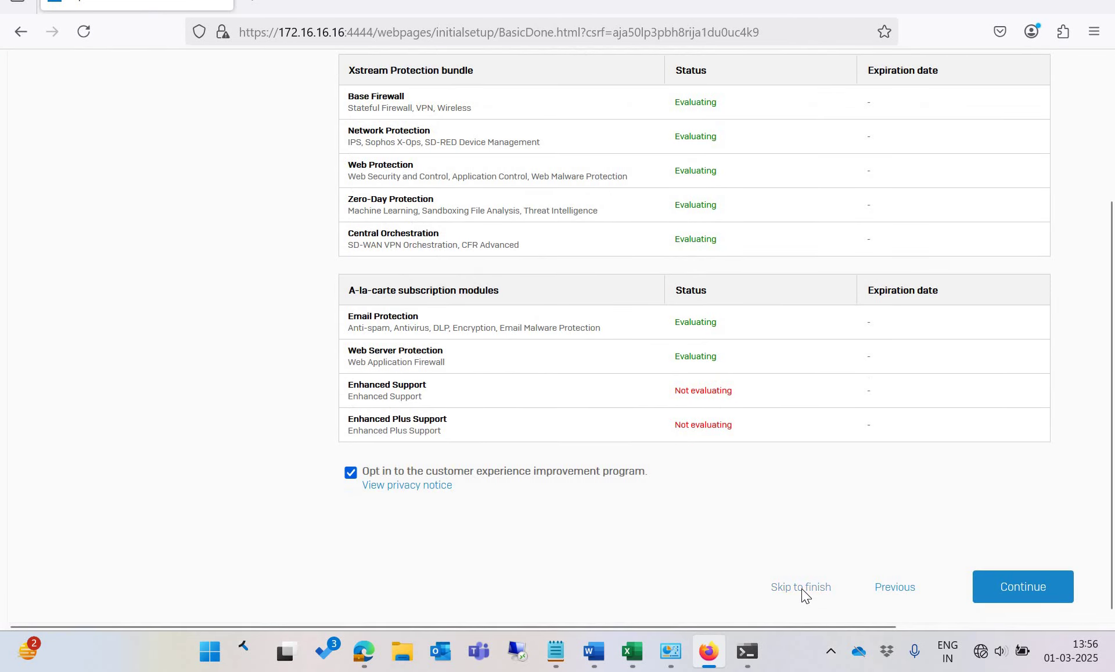
click(801, 587)
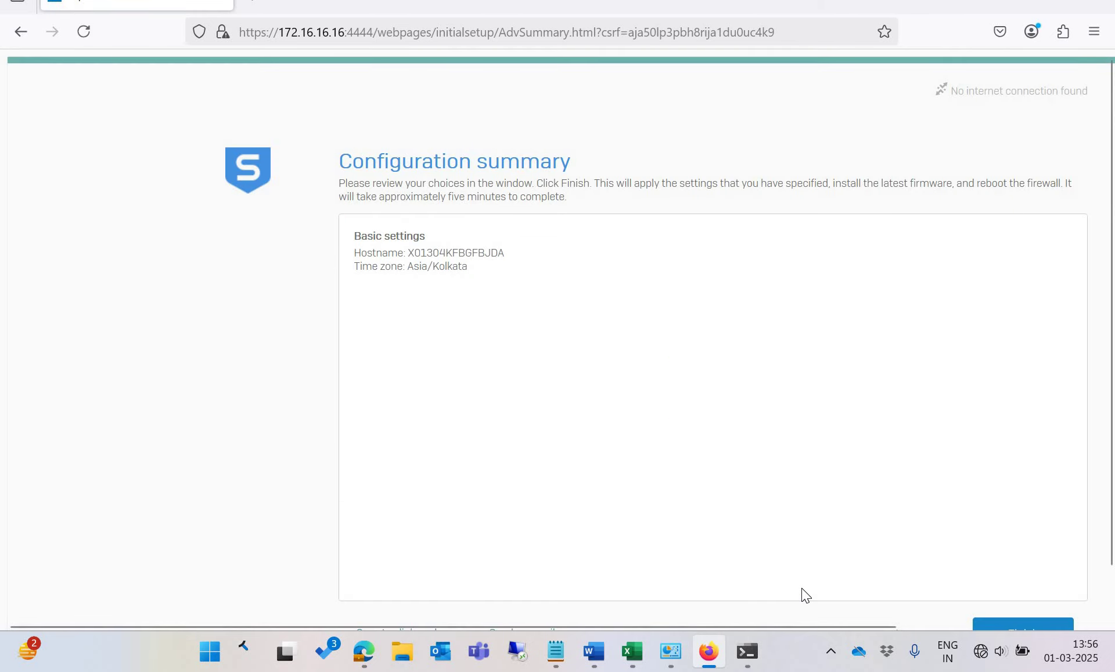
scroll(806, 590, down, 1)
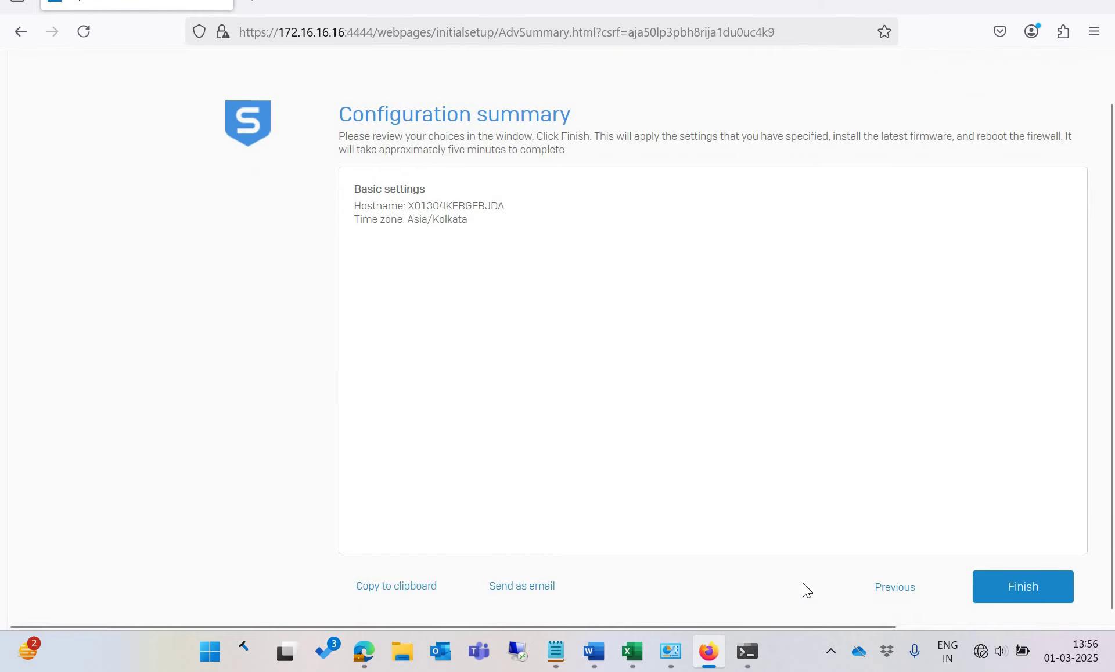
Apply the wizard settings to finish setup, glancing at the prerequisite sheet
click(1016, 601)
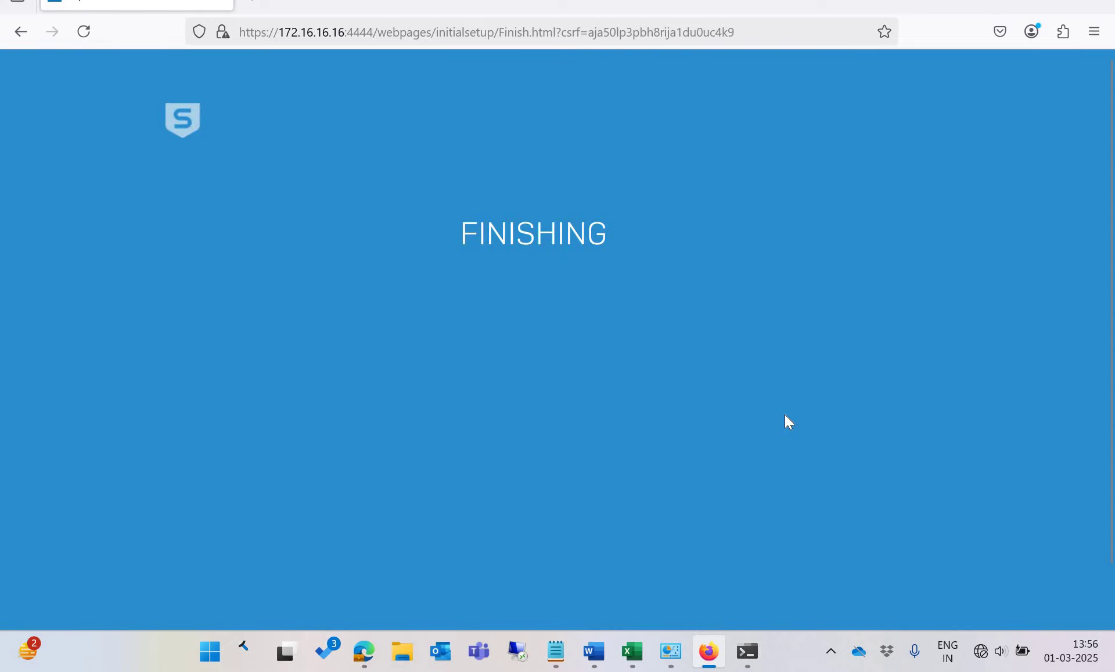
click(636, 639)
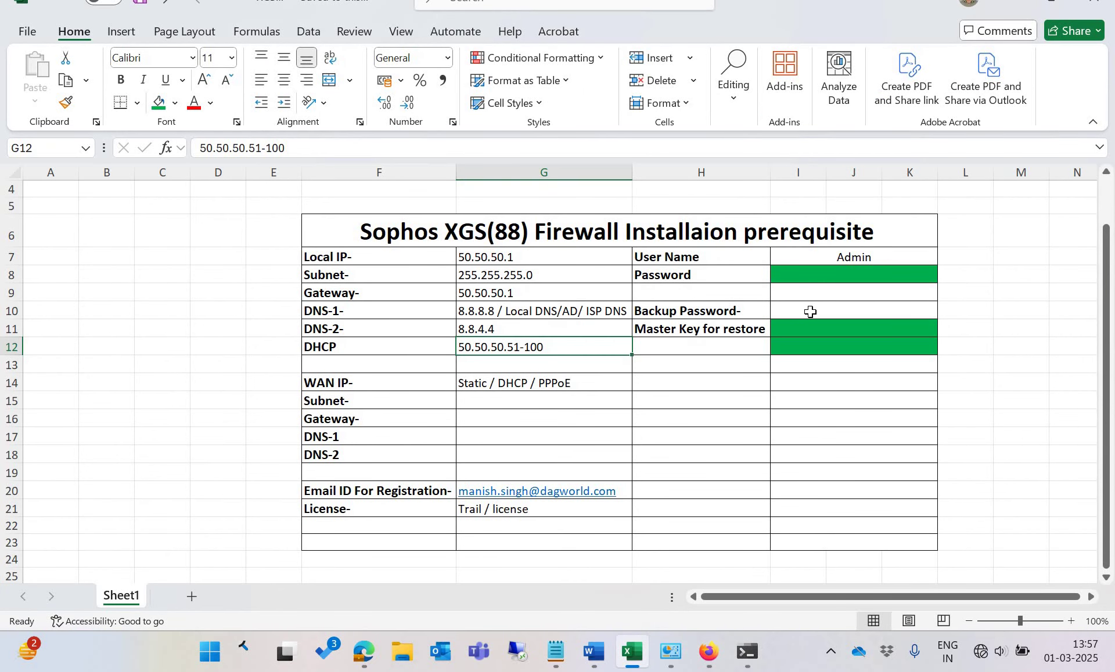
click(709, 653)
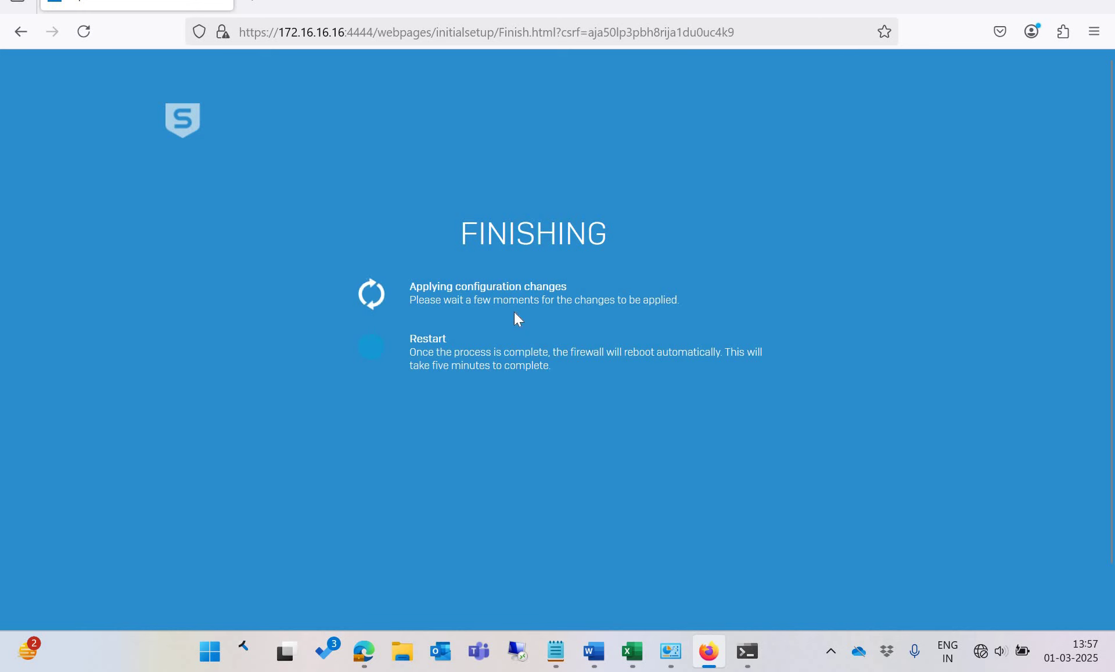
Review the Password, Master Key, Local IP 50.50.50.1 and subnet 255.255.255.0 entries in Excel
click(632, 652)
click(852, 279)
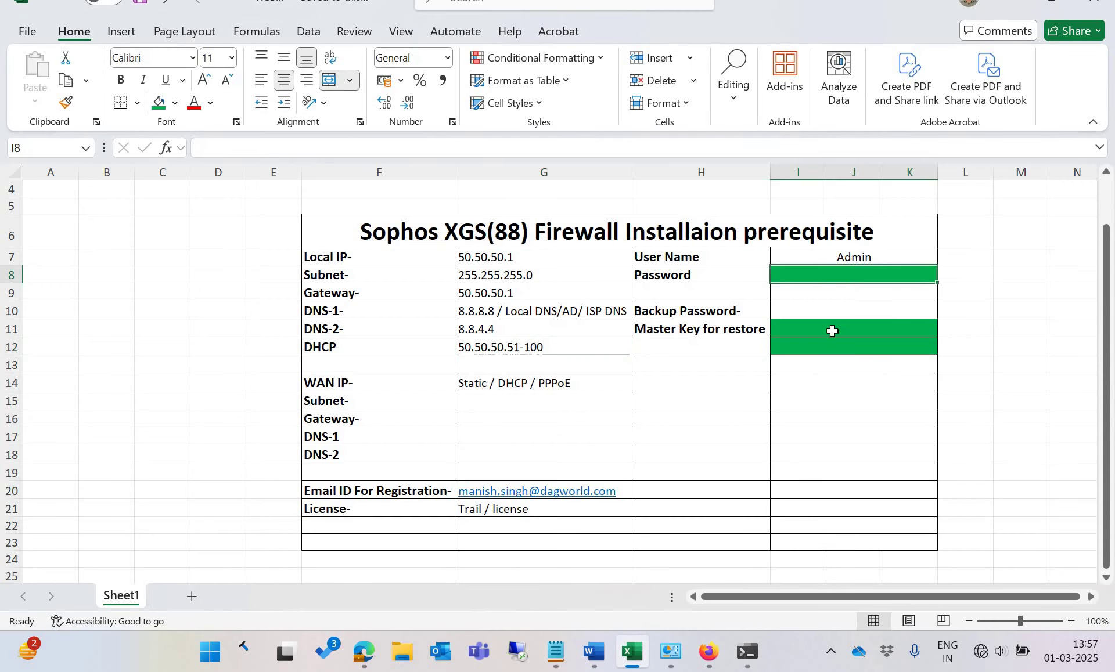
click(824, 333)
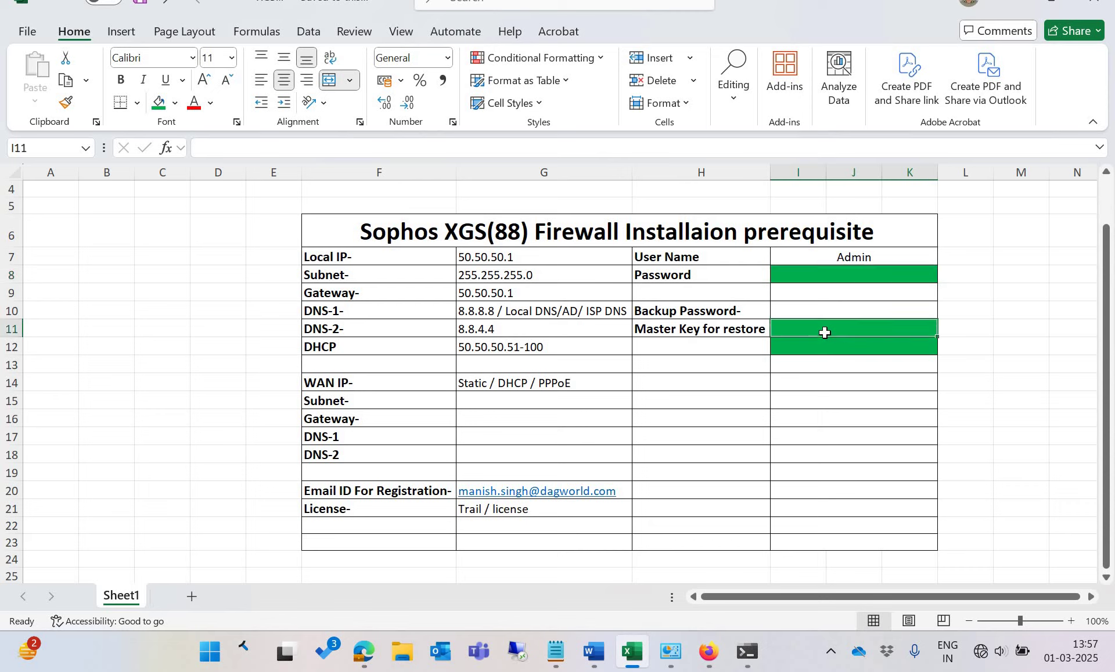
click(559, 264)
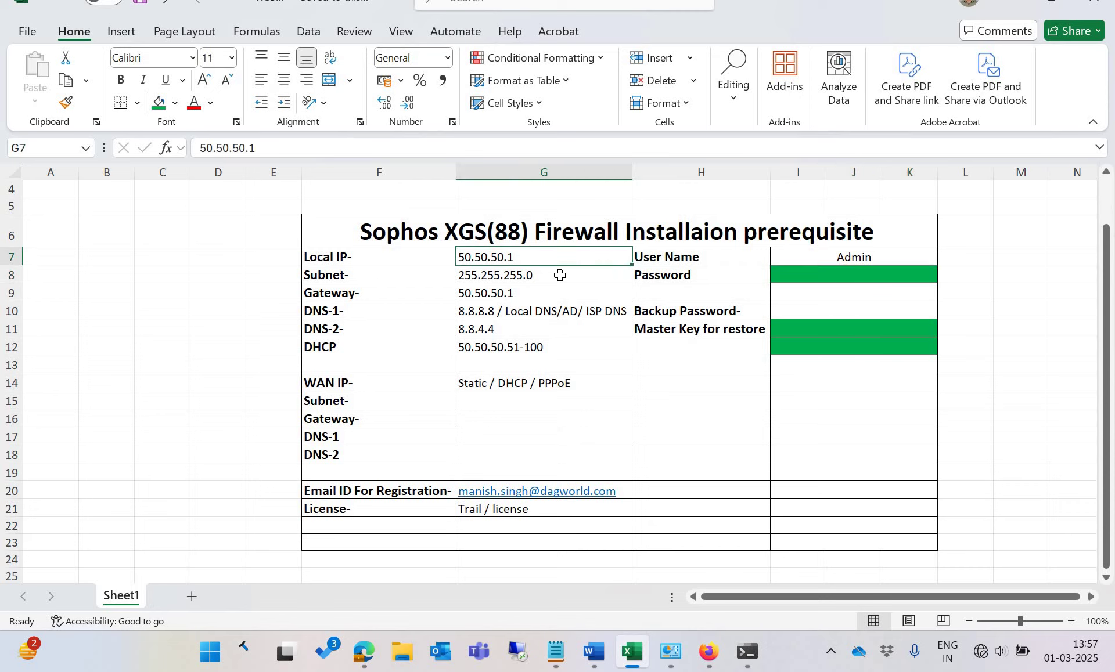
key(Down)
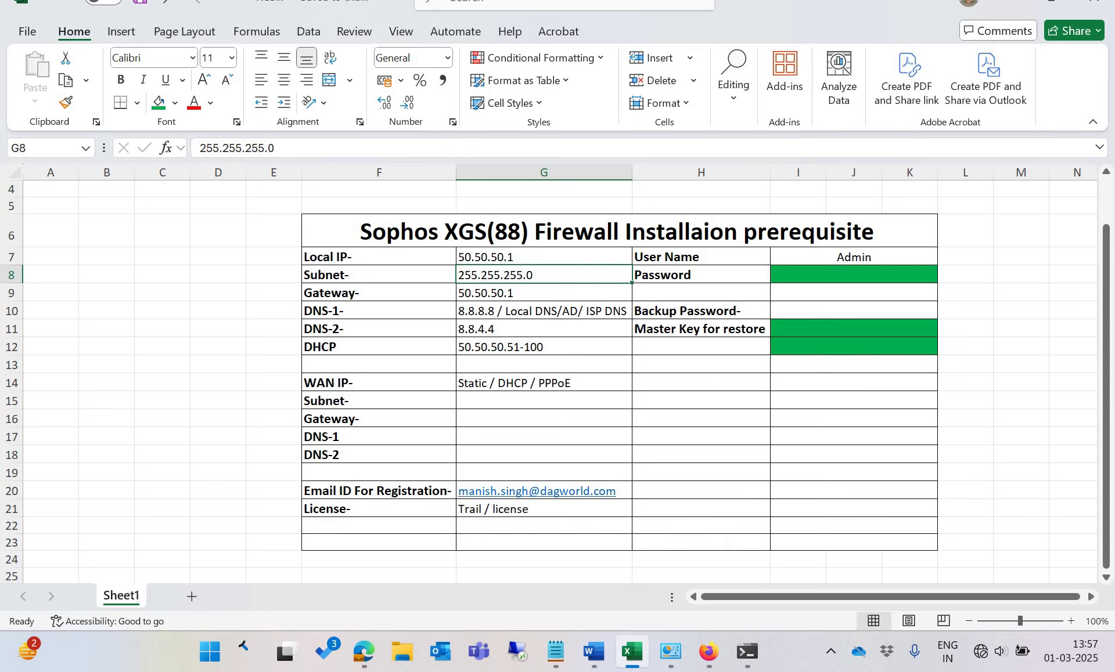
click(1018, 8)
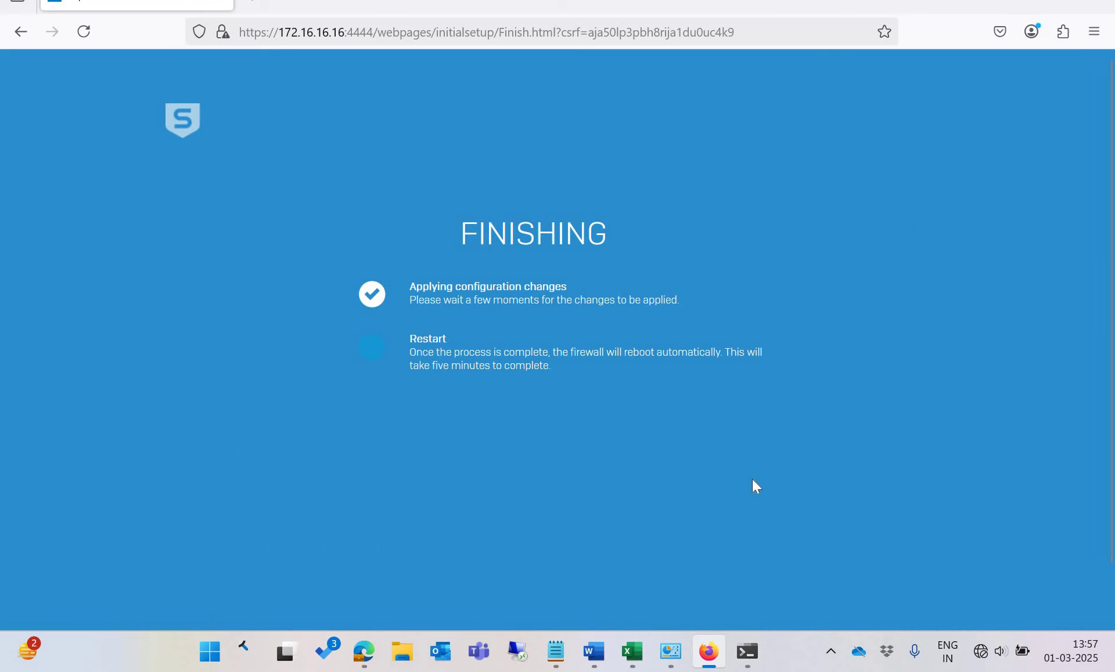
Rerun the ping to 172.16.16.16 with -t so it runs continuously
click(747, 651)
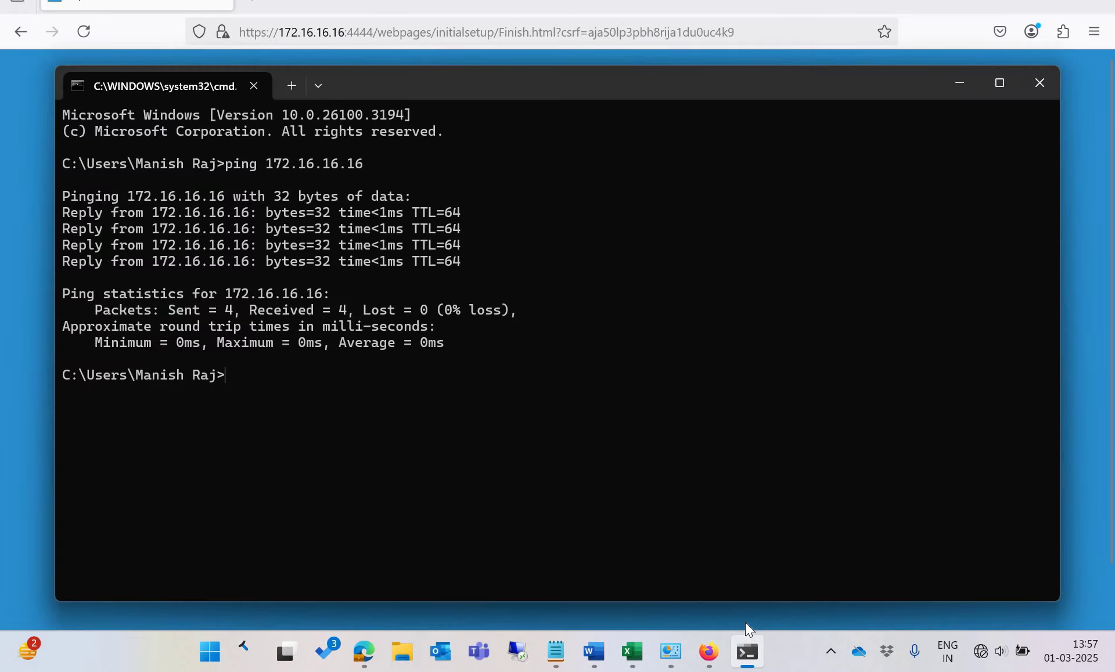
key(Up)
text(-t)
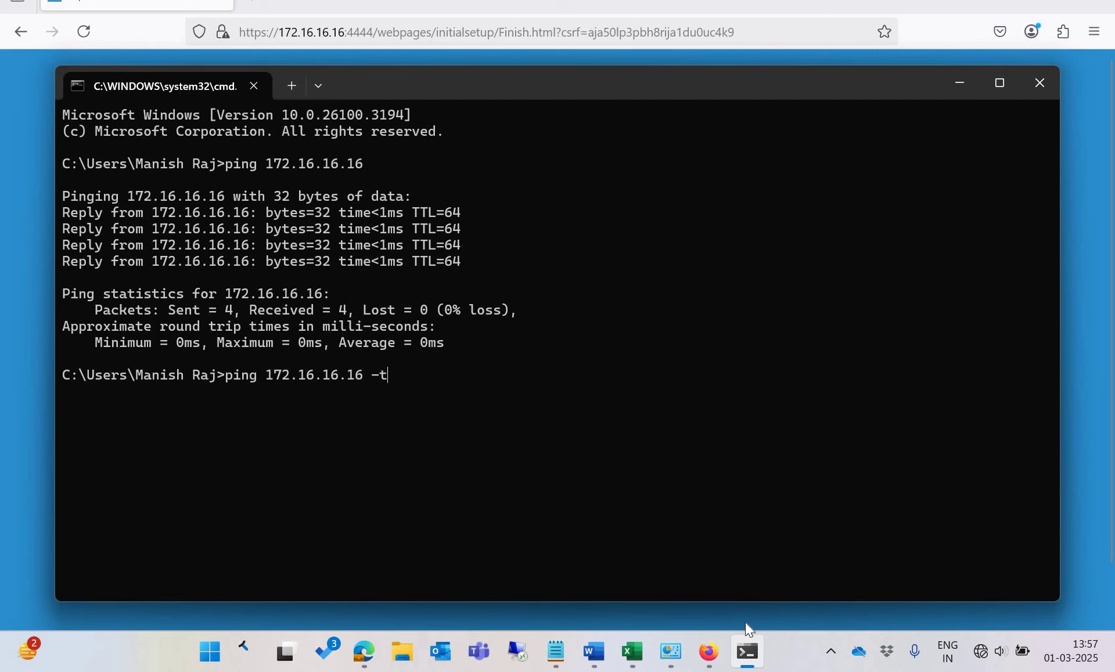
key(Return)
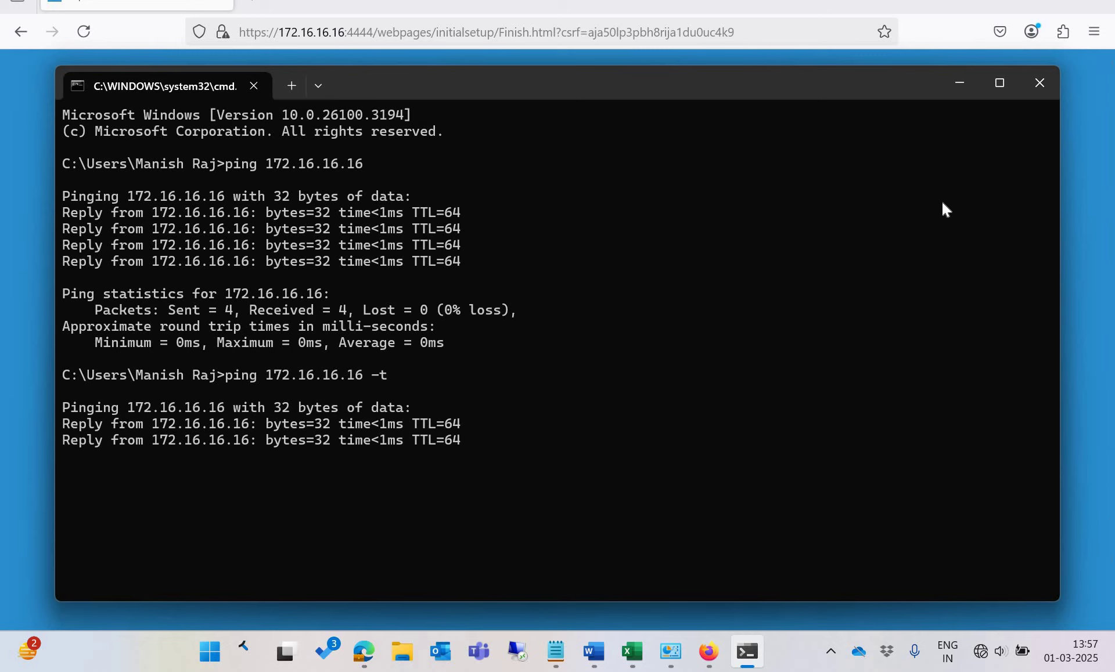
Switch between the setup progress page and the running ping to monitor both
key(alt+Tab)
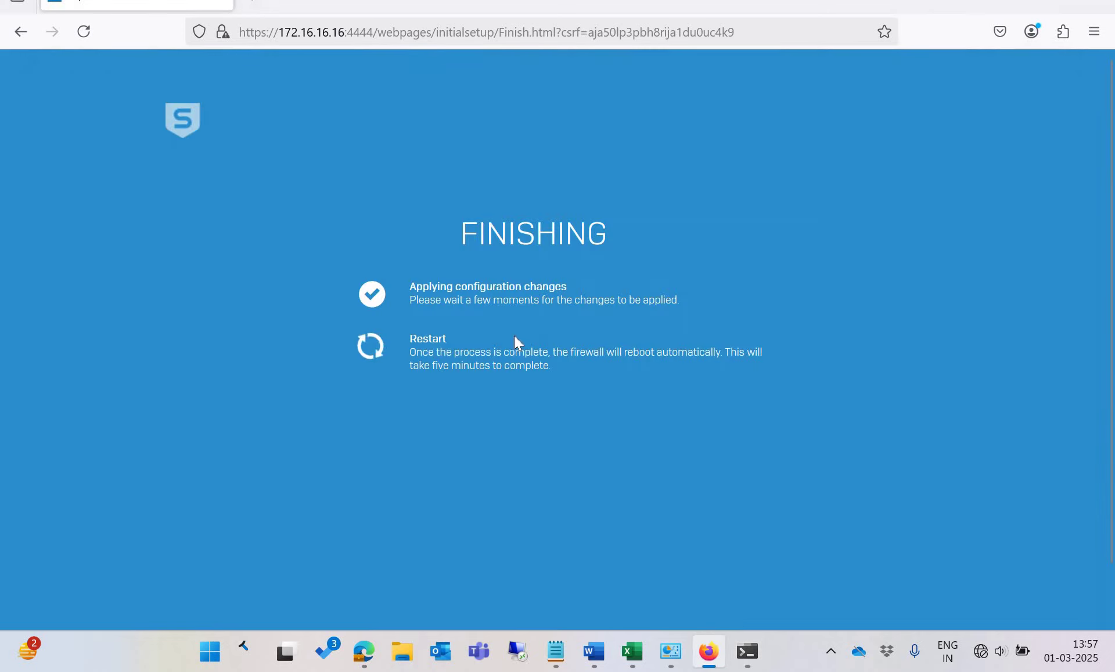
click(742, 665)
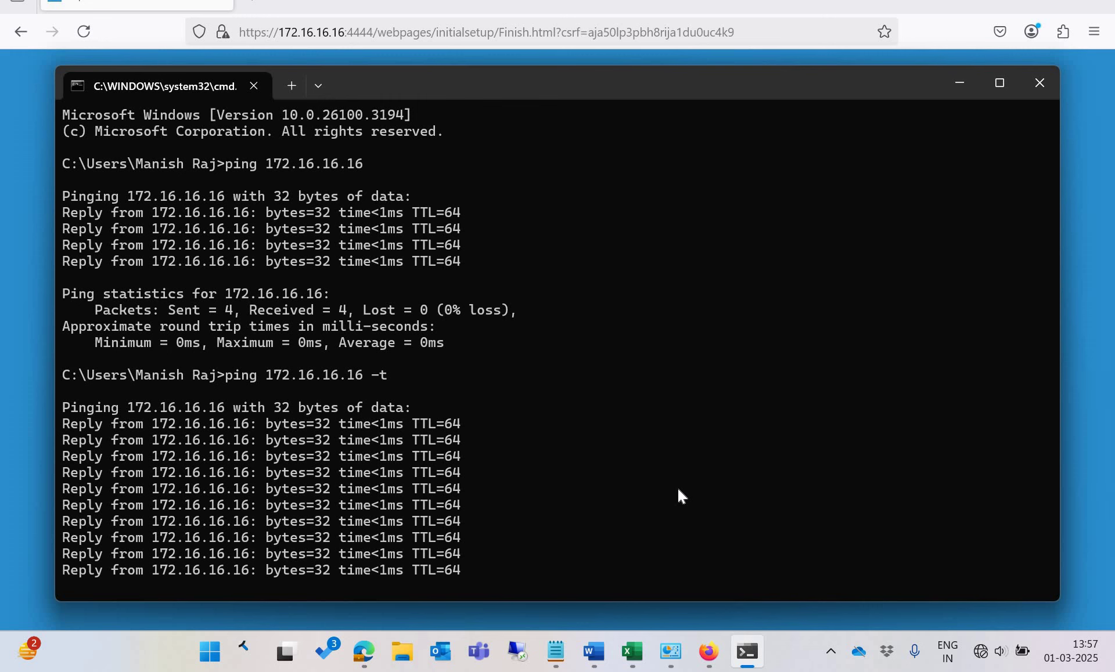
click(710, 658)
click(711, 658)
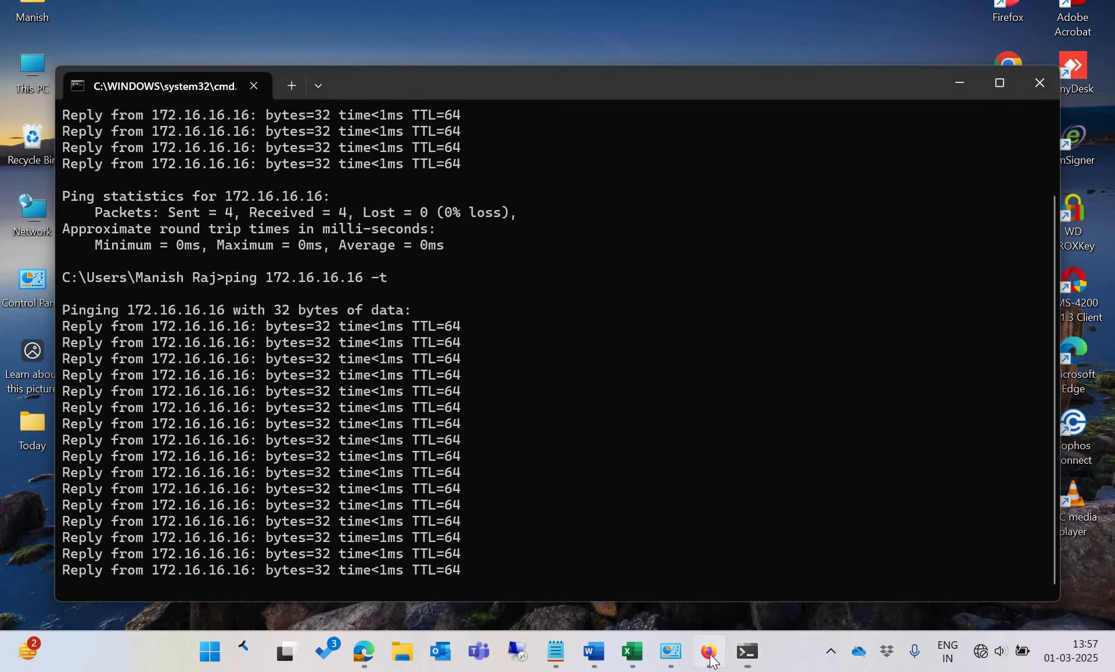
click(710, 658)
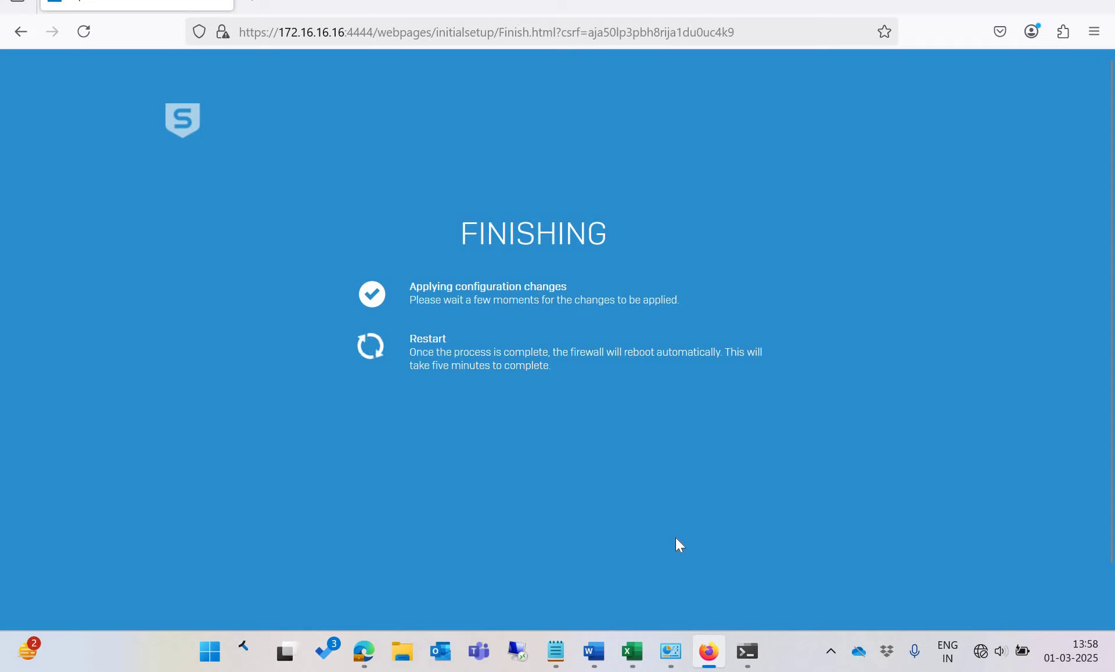
Watch the ping replies while the firewall restarts, briefly checking the Excel sheet
click(631, 651)
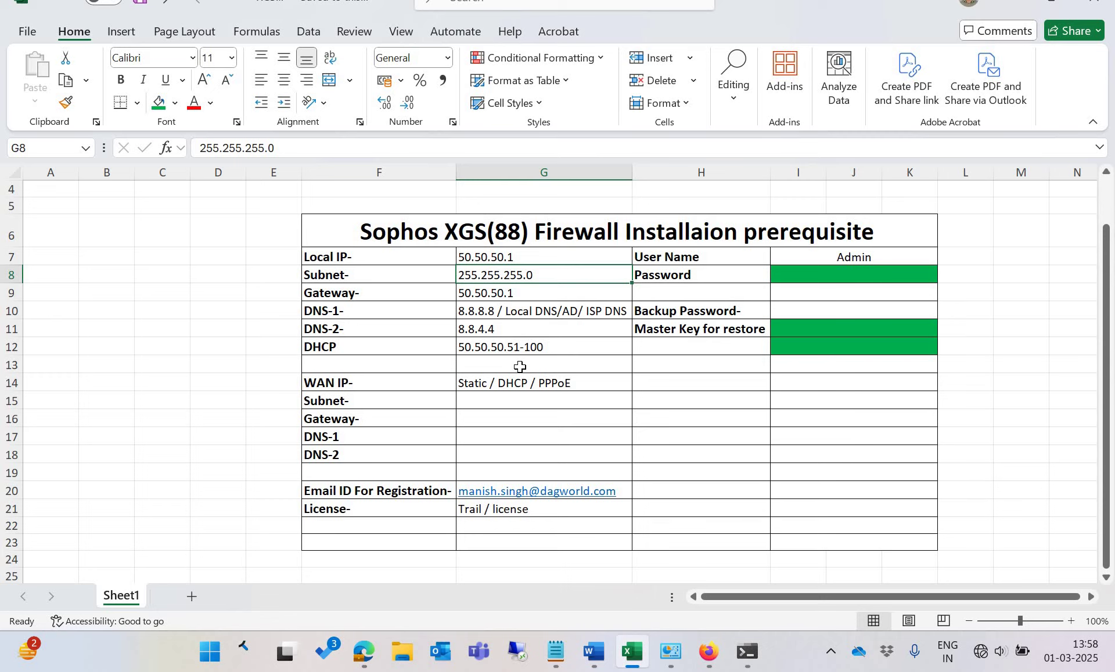
click(707, 645)
click(747, 651)
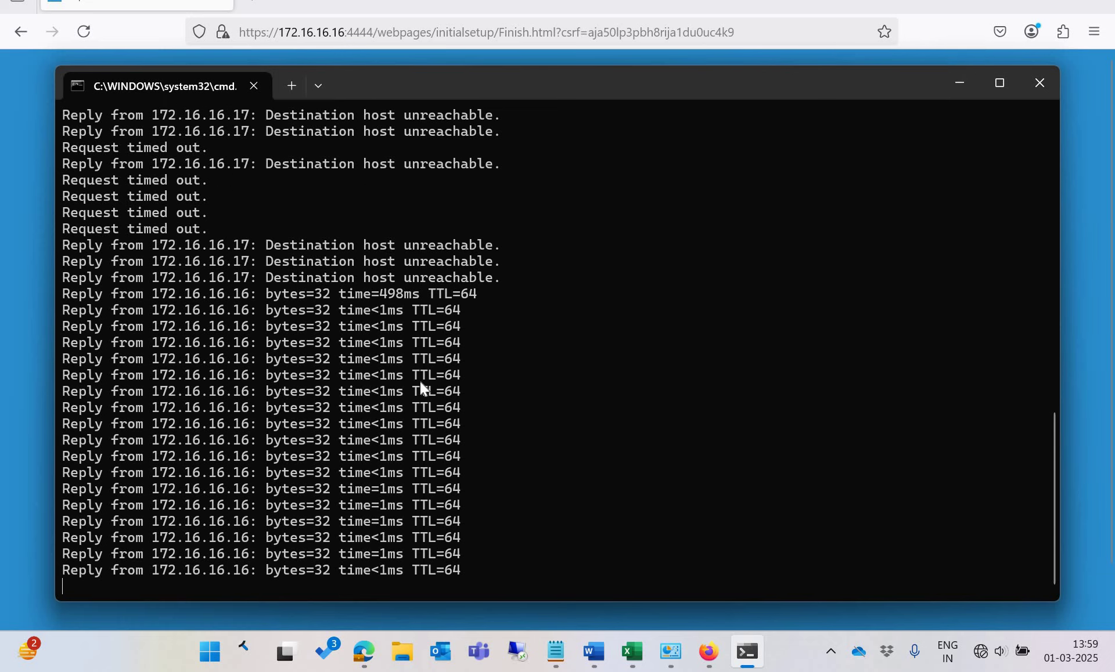
key(alt+Tab)
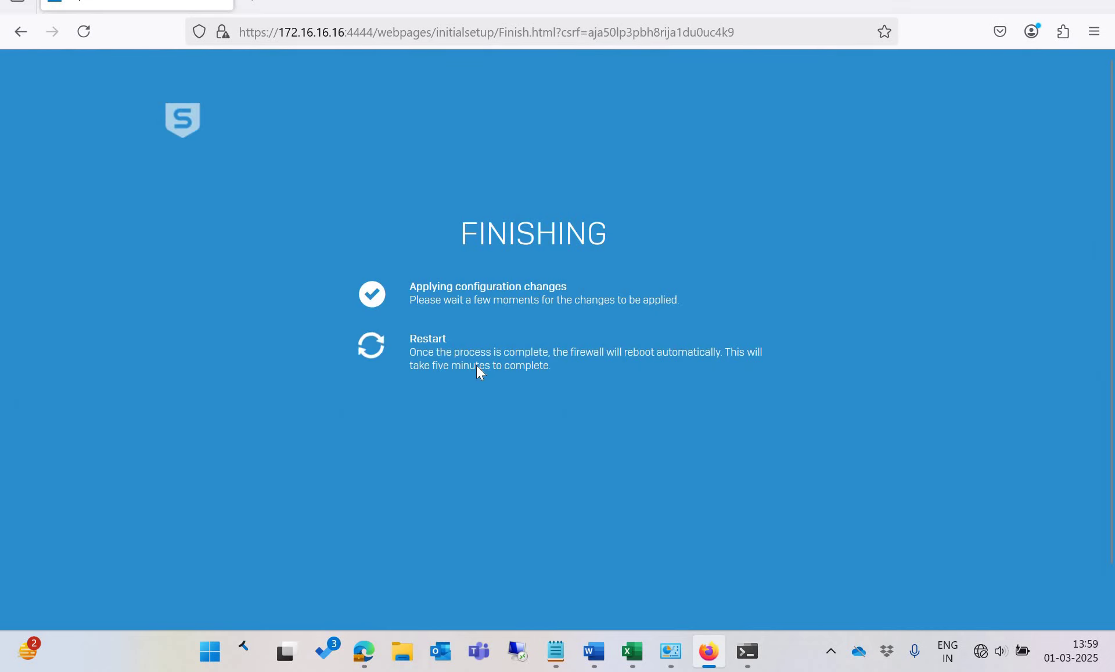
click(1015, 2)
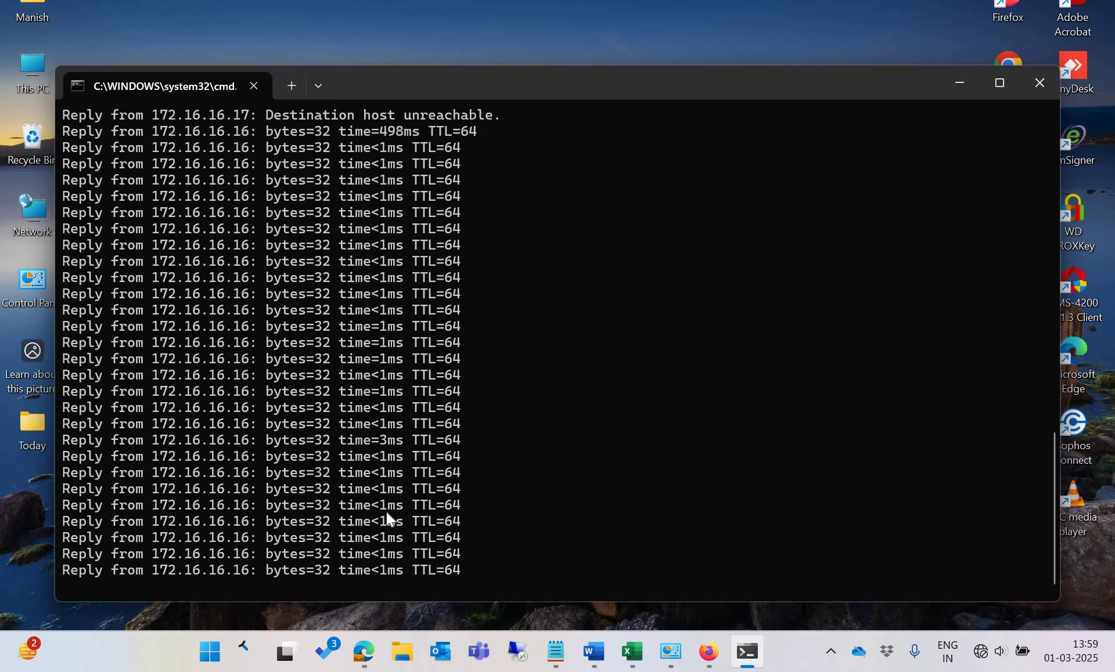
click(709, 652)
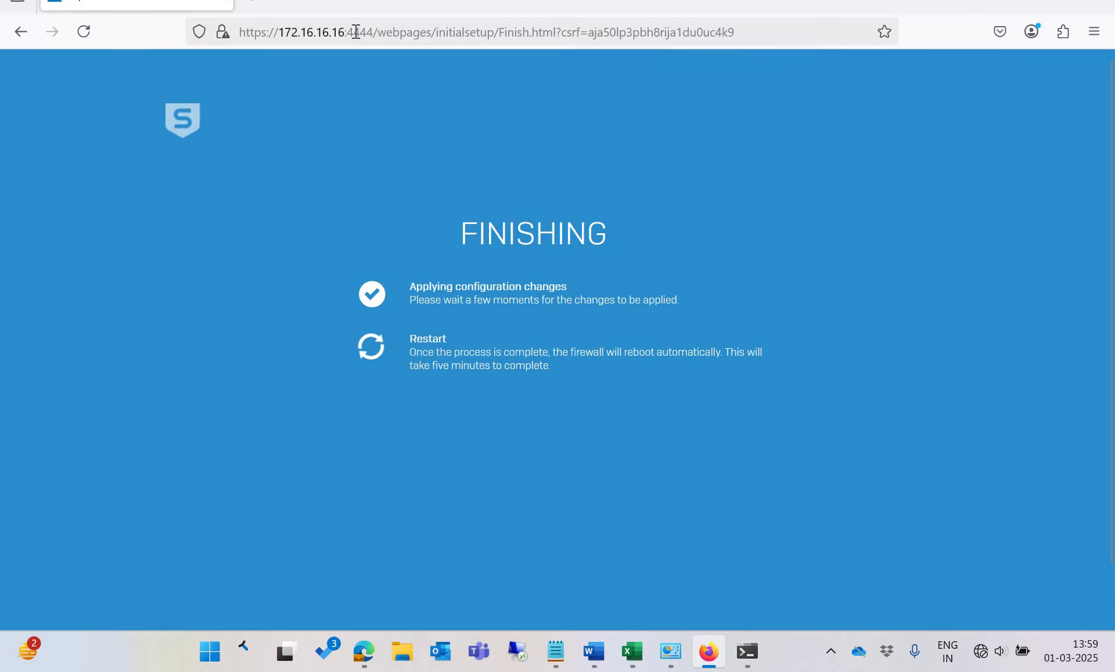
drag(377, 32, 400, 32)
drag(768, 19, 770, 23)
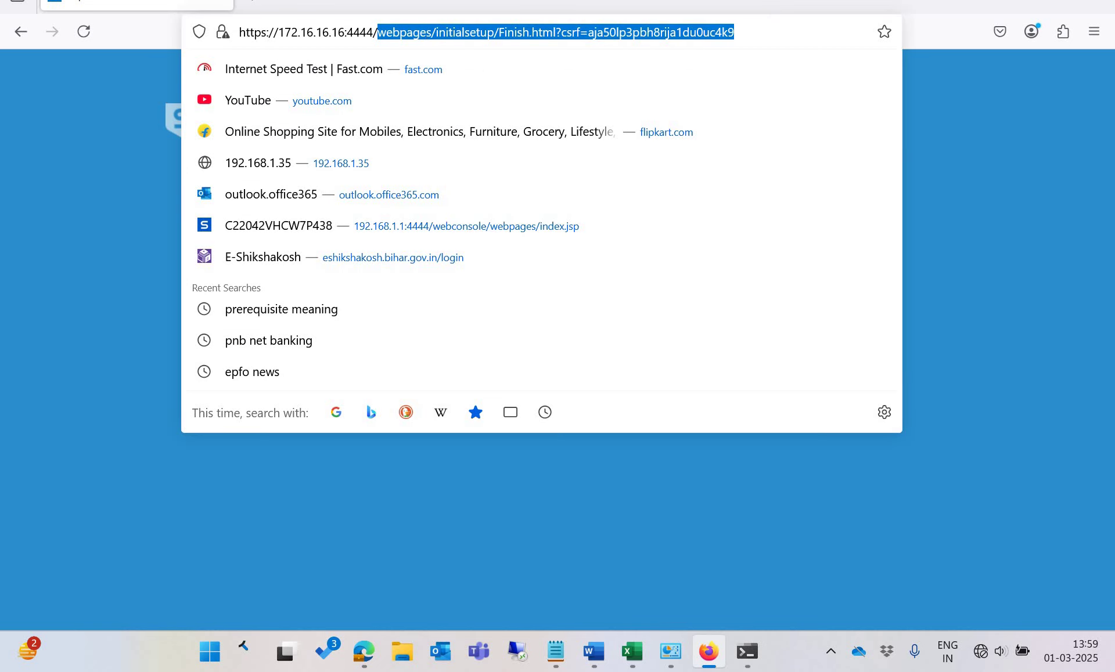
key(BackSpace)
key(Return)
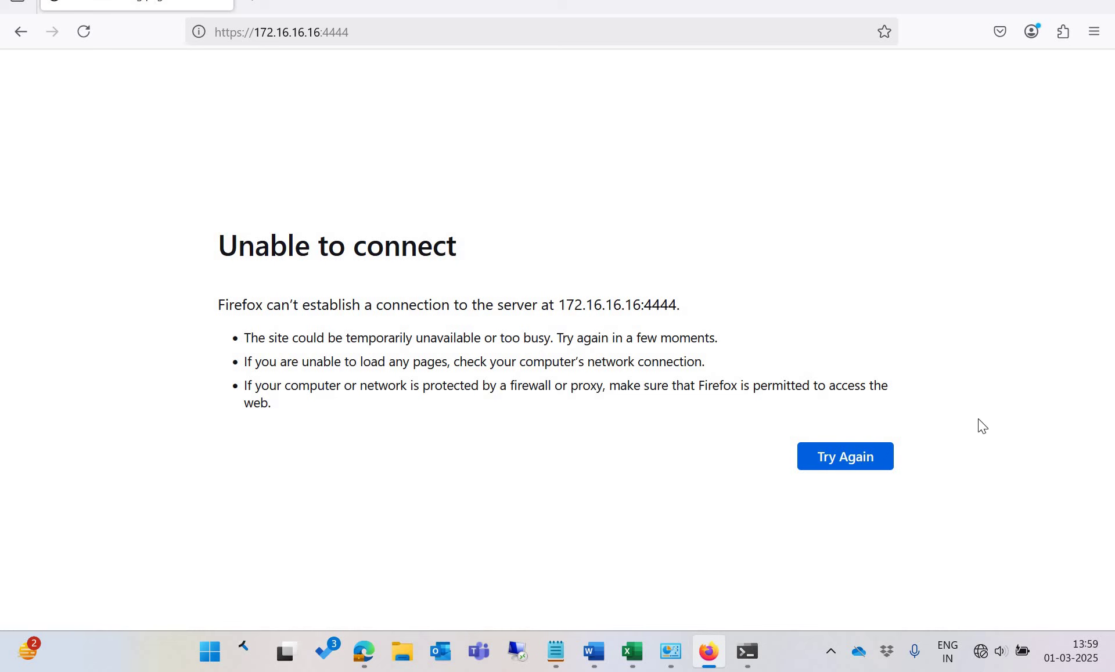
click(747, 660)
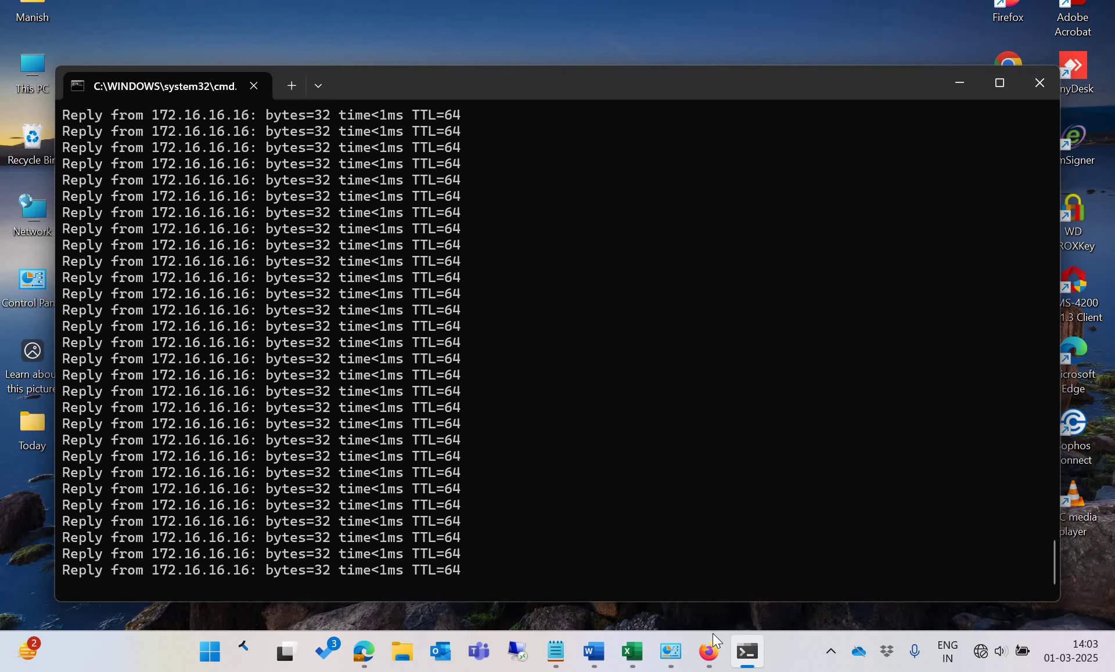
click(708, 651)
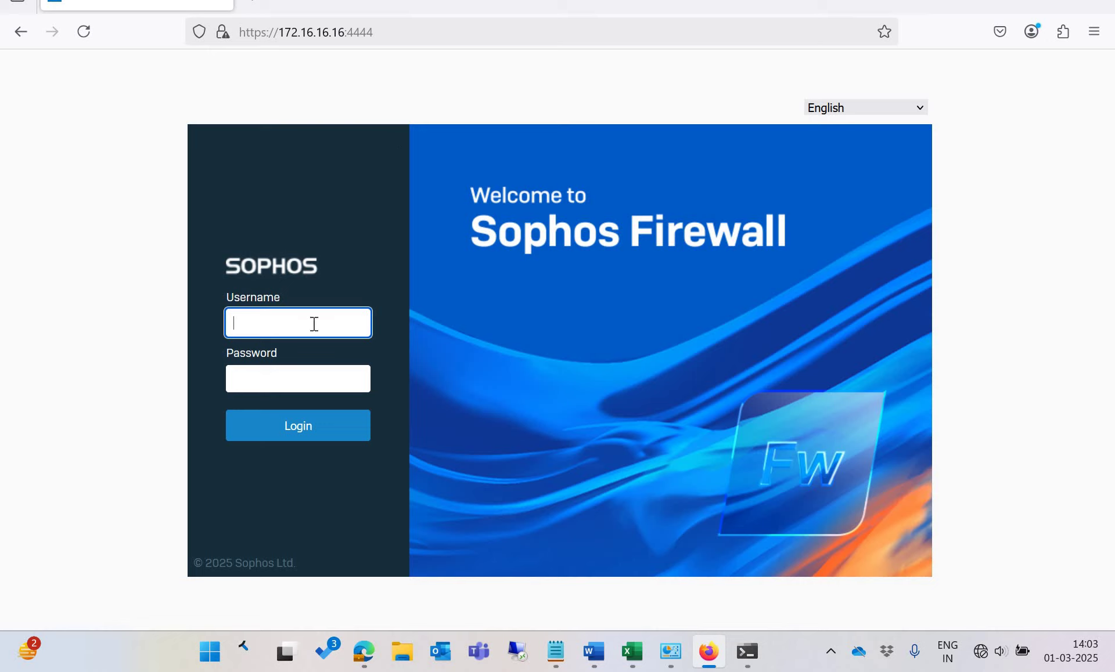
Log in as admin with the administrator password and choose not to register now
text(admin)
key(Tab)
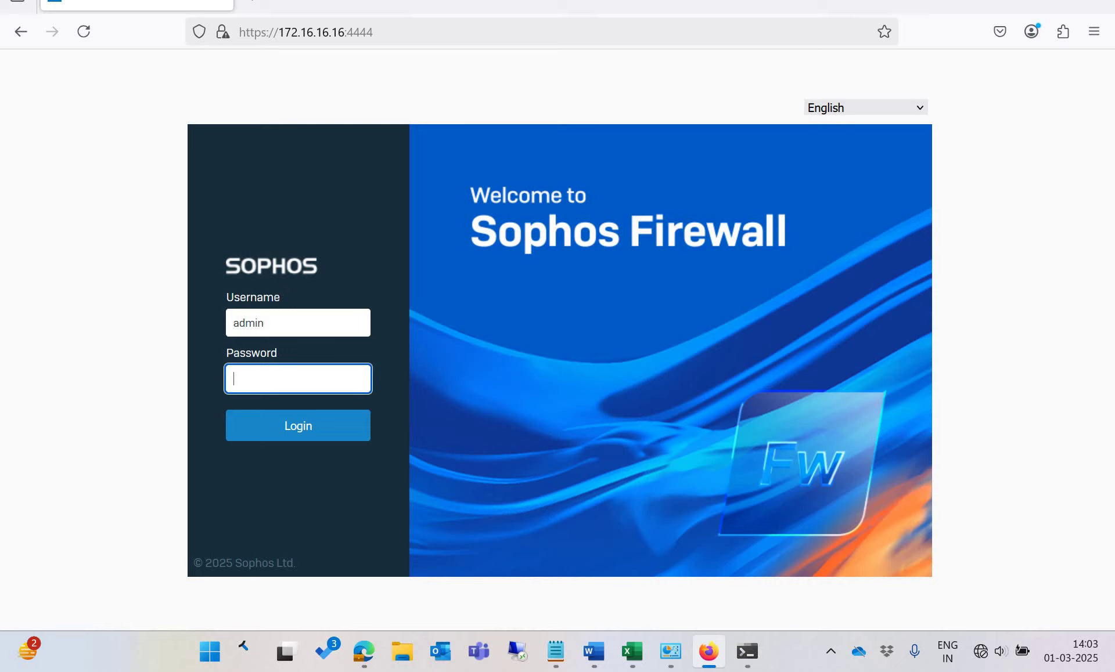
text(•••••••••••••••)
key(Return)
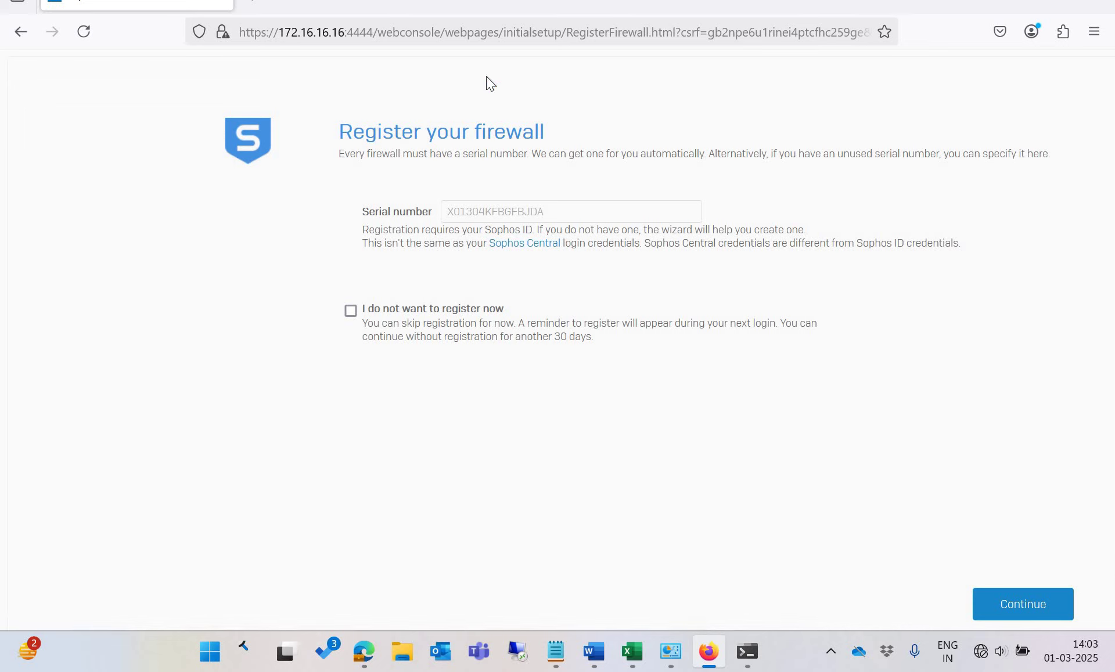
click(405, 314)
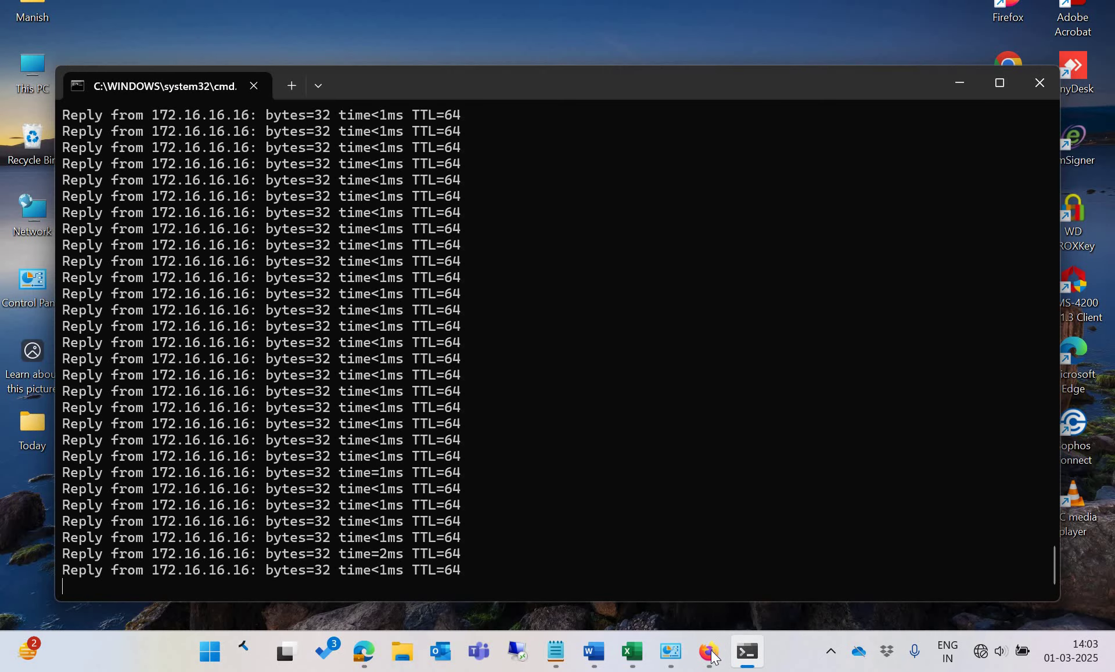
key(alt+Tab)
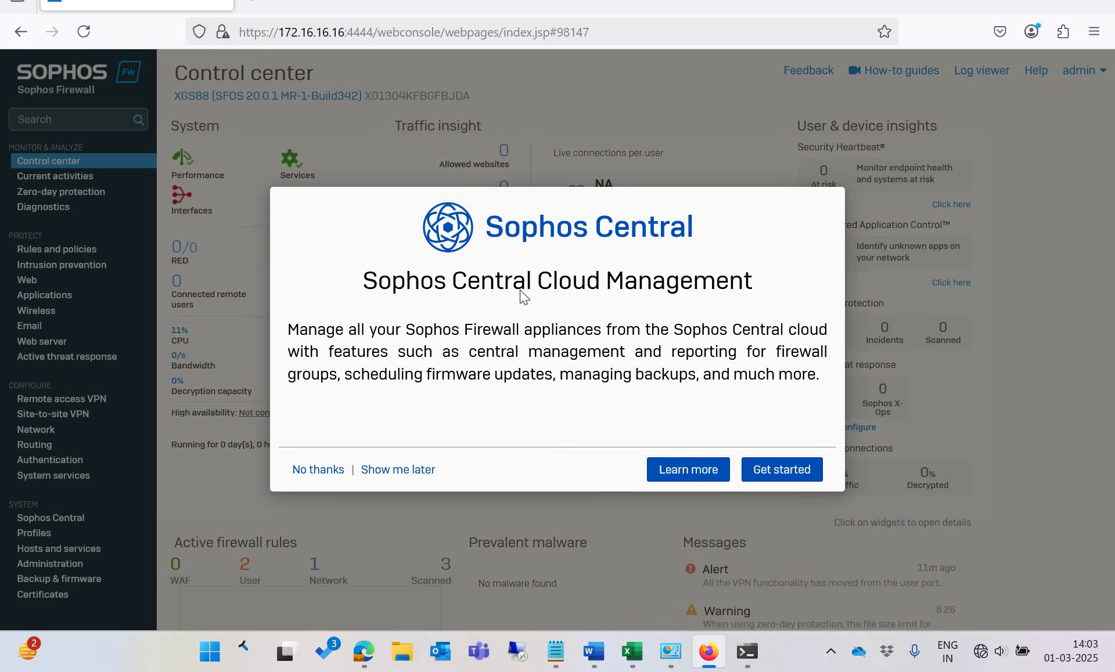
Decline Sophos Central management and open Network > DHCP to view Default_DHCP_Server on Port1
click(323, 470)
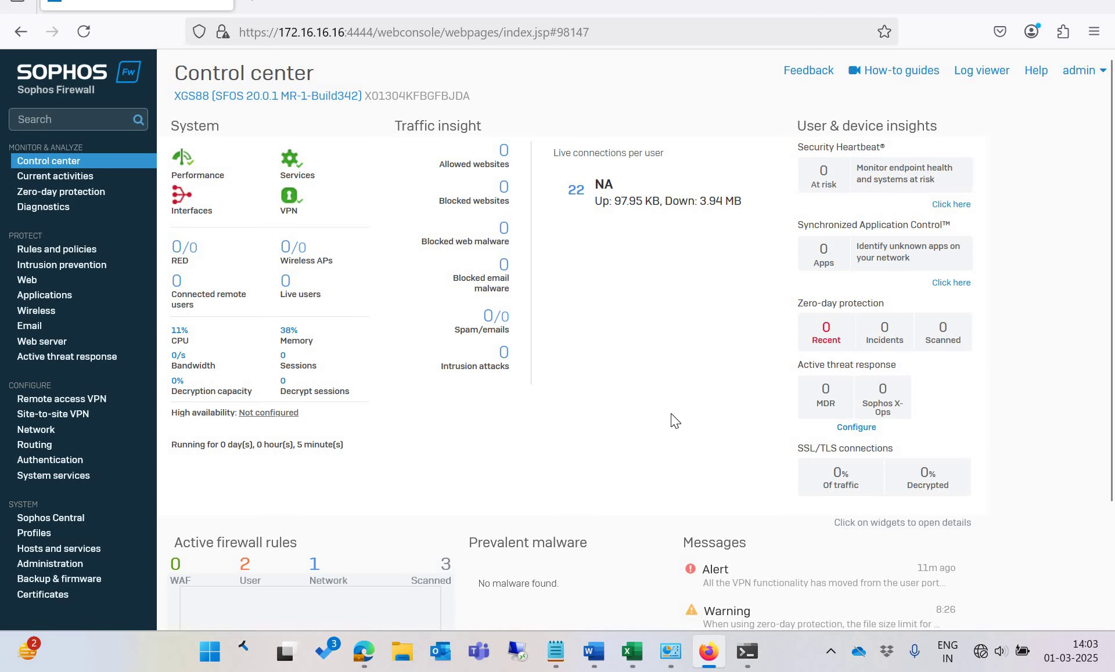
click(754, 667)
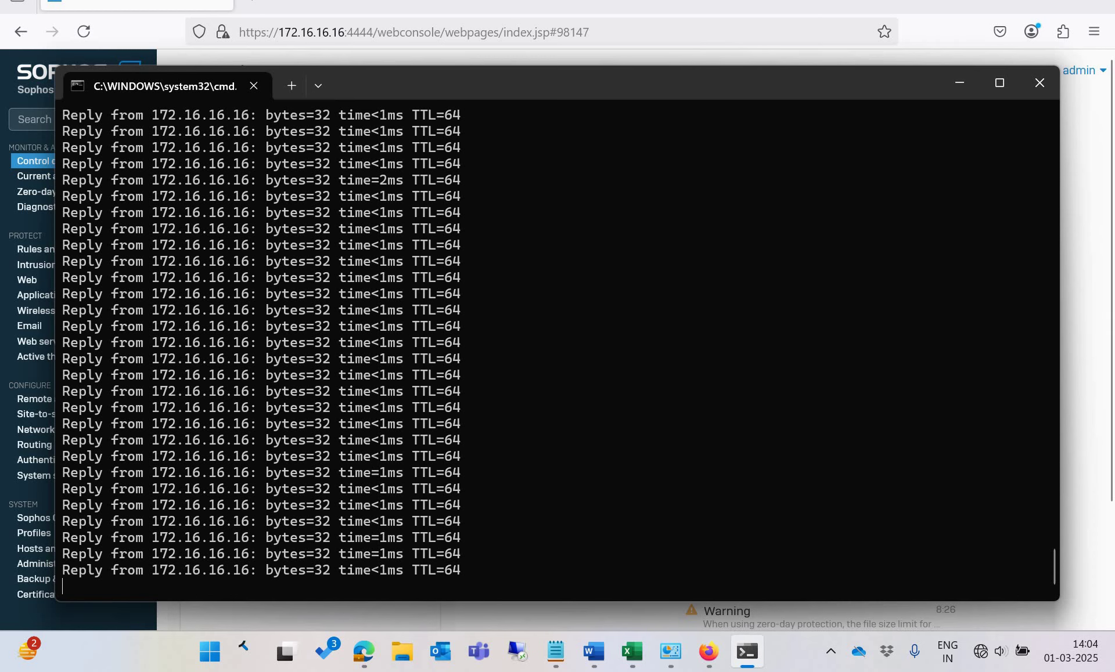
click(4, 346)
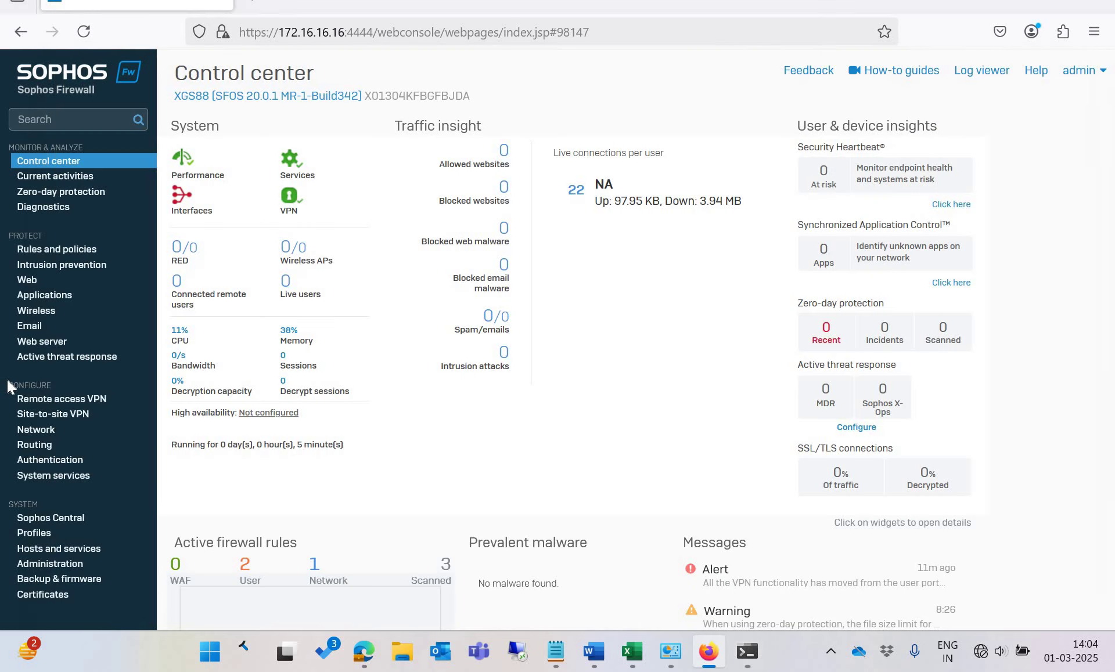
click(29, 429)
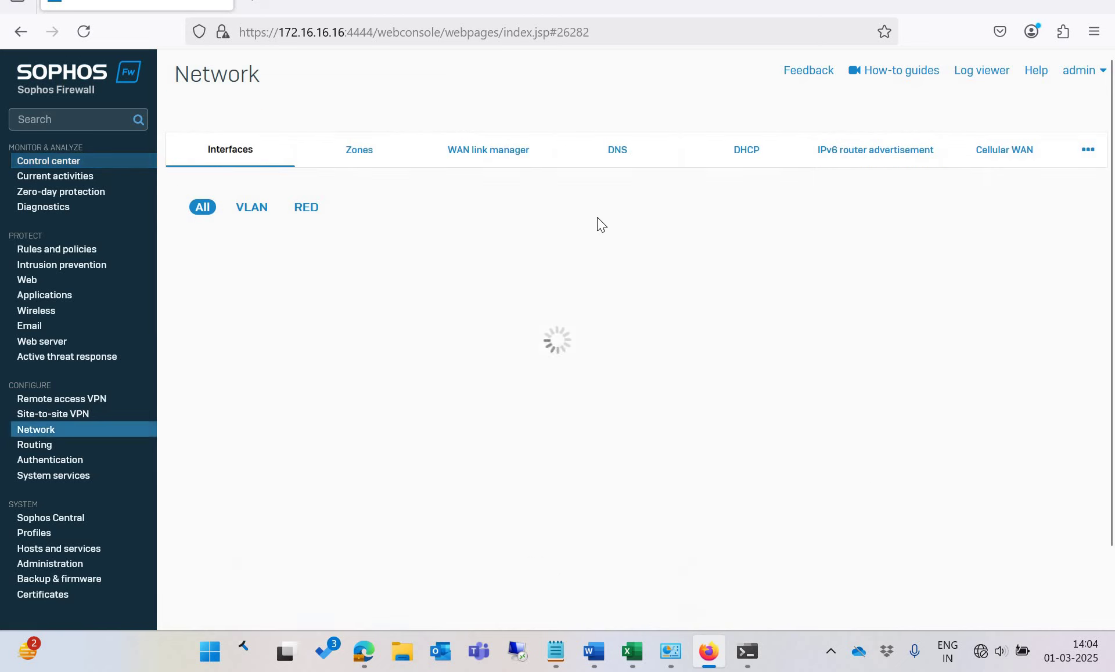
click(756, 158)
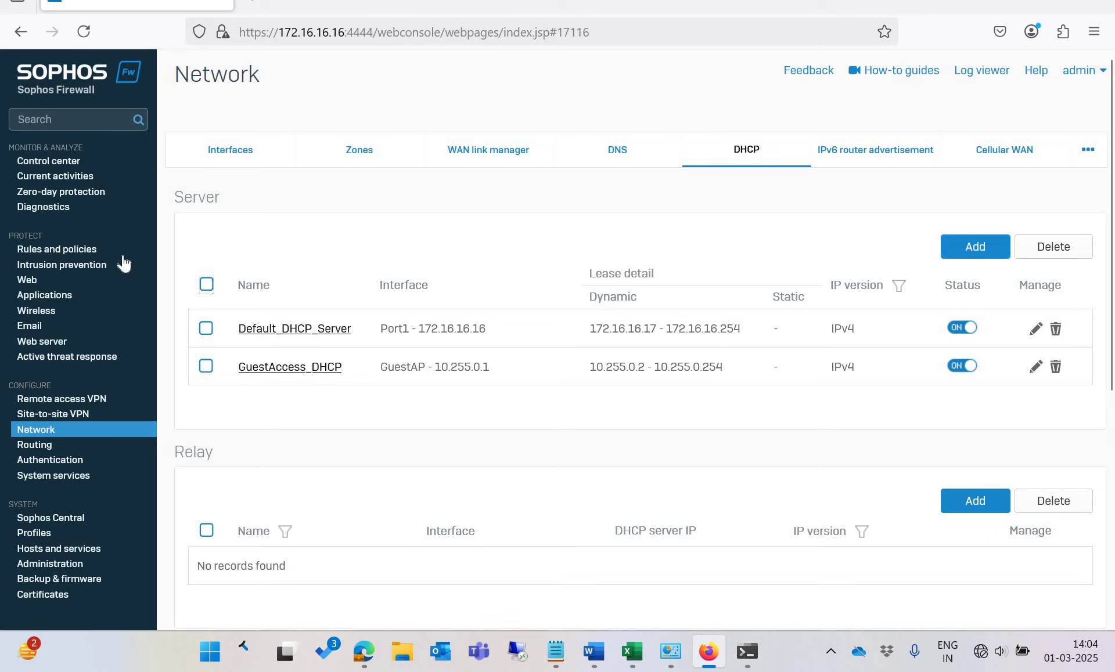
Read Local IP 50.50.50.1 in cell G7, then minimize Excel and return to Control center
click(631, 652)
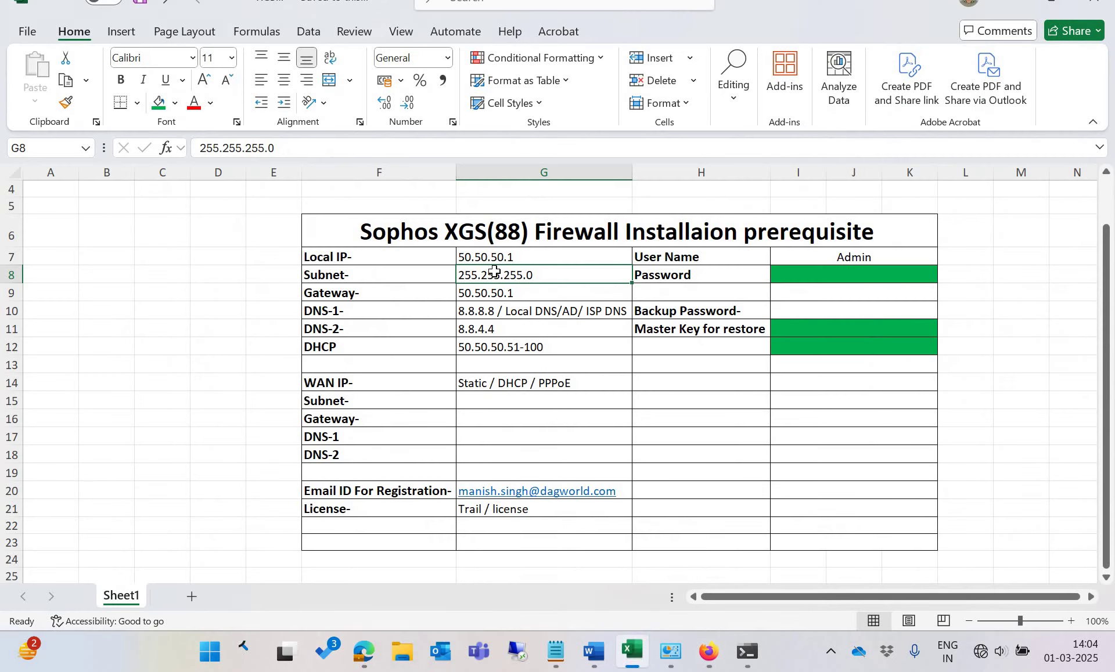
click(548, 256)
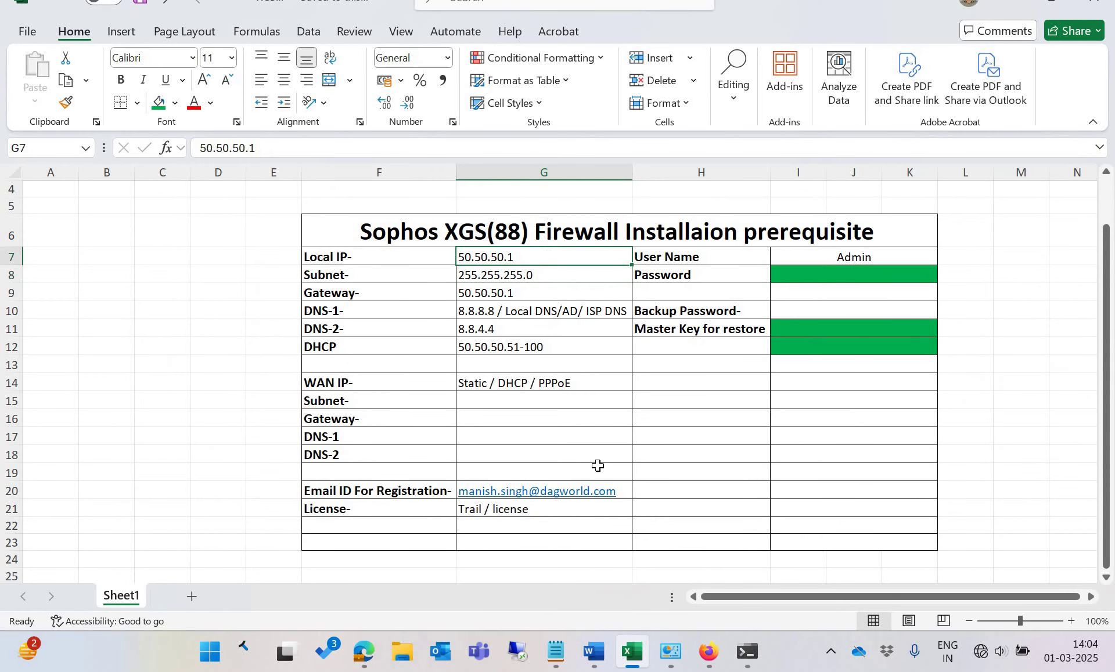
key(alt+Tab)
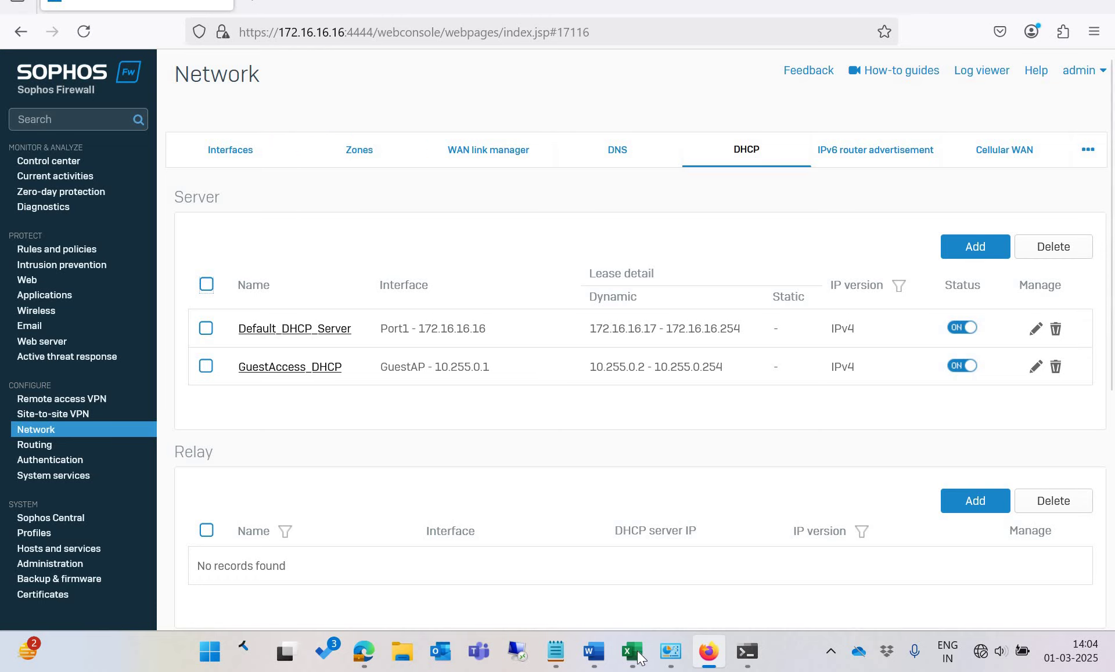
key(alt+Tab)
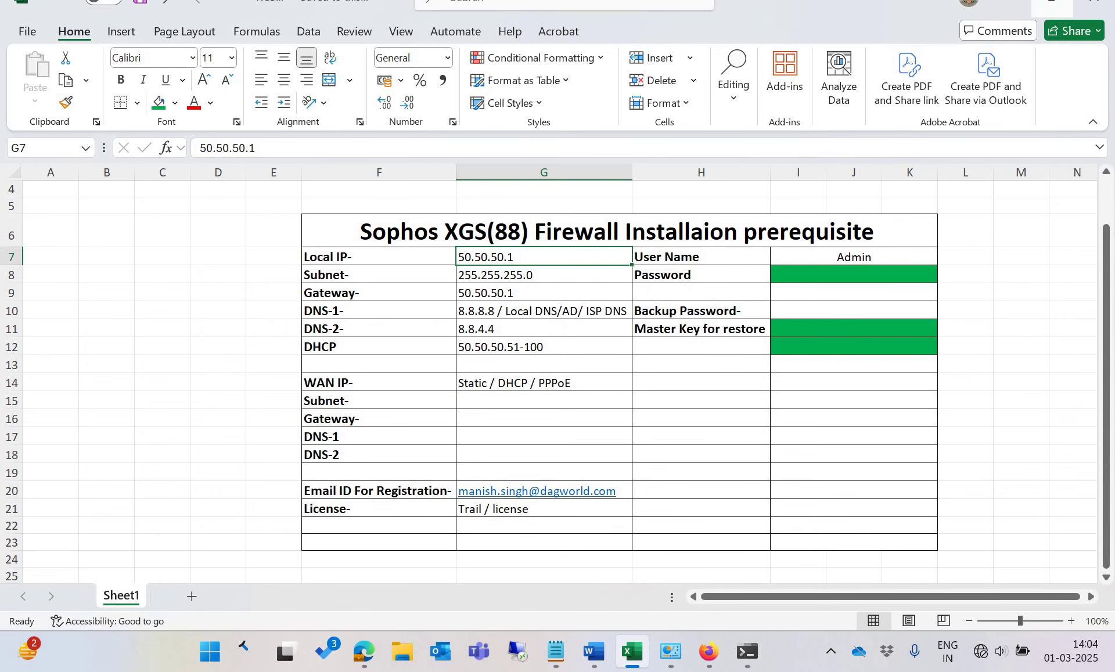
click(1010, 1)
click(63, 86)
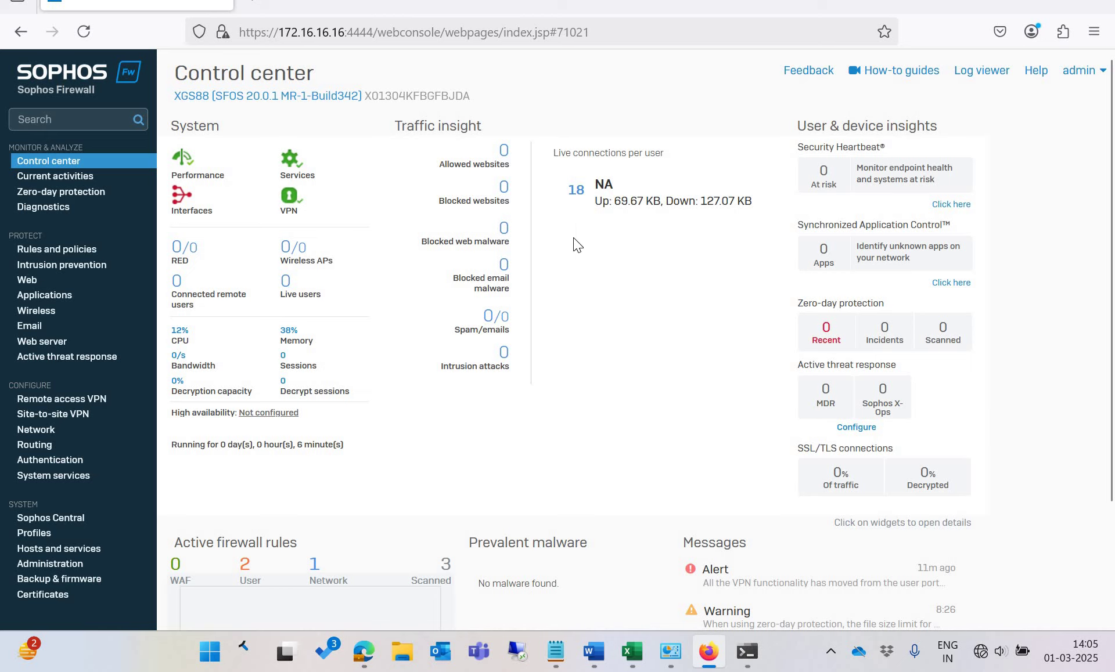
Glance at the prerequisite sheet, then open Network Interfaces showing Port1 at 172.16.16.16/255.255.255.0
scroll(577, 244, down, 3)
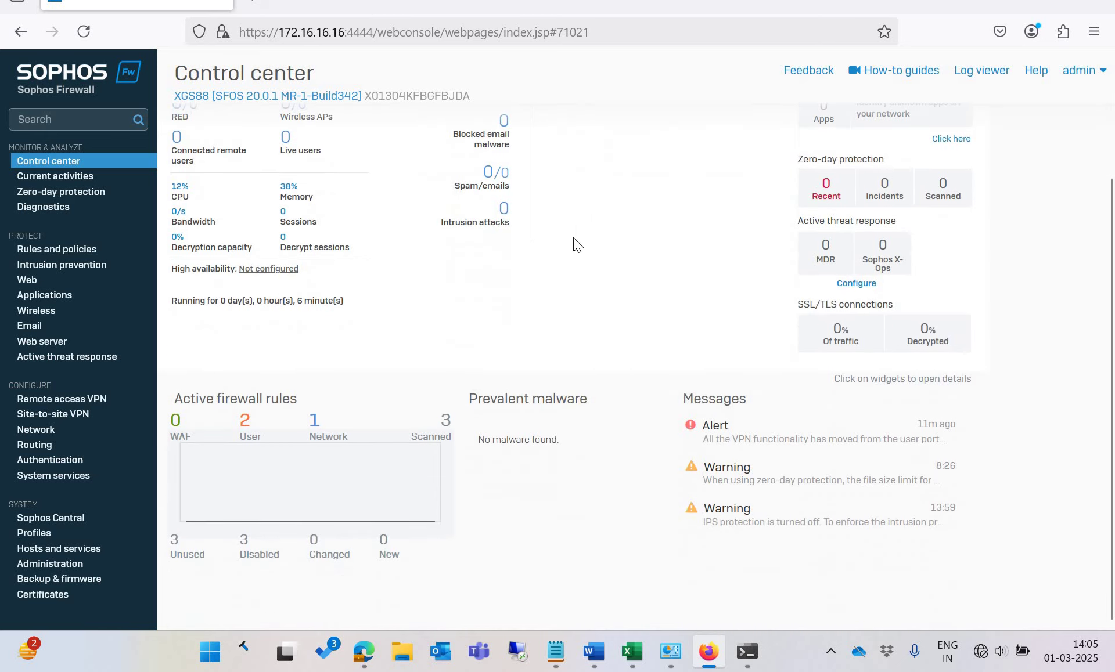
scroll(577, 243, up, 3)
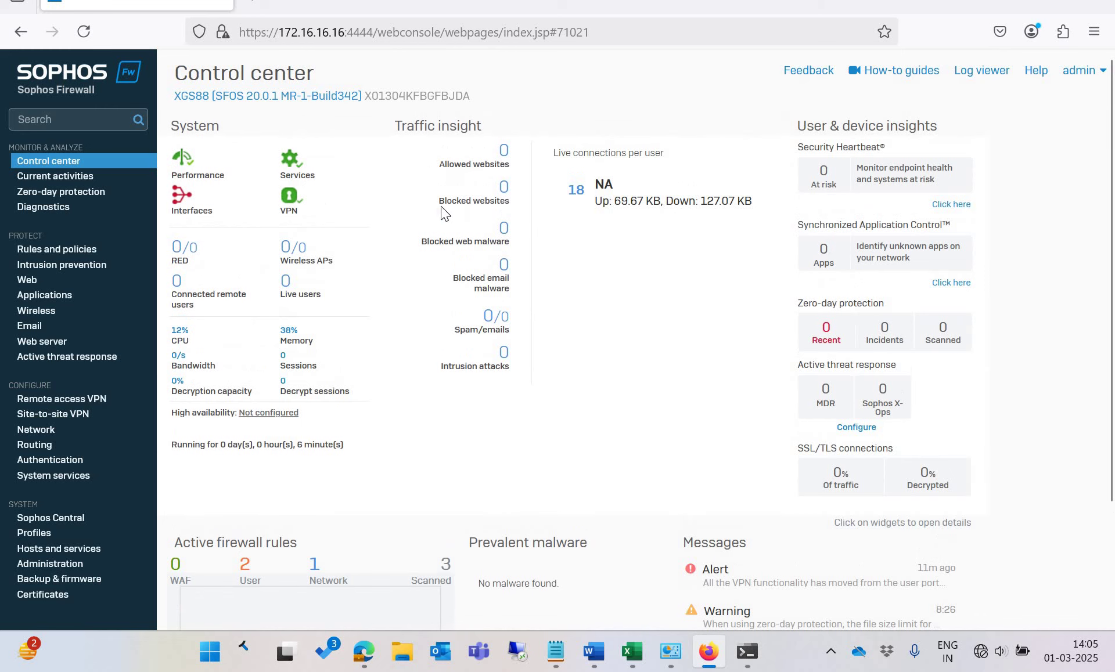
click(627, 656)
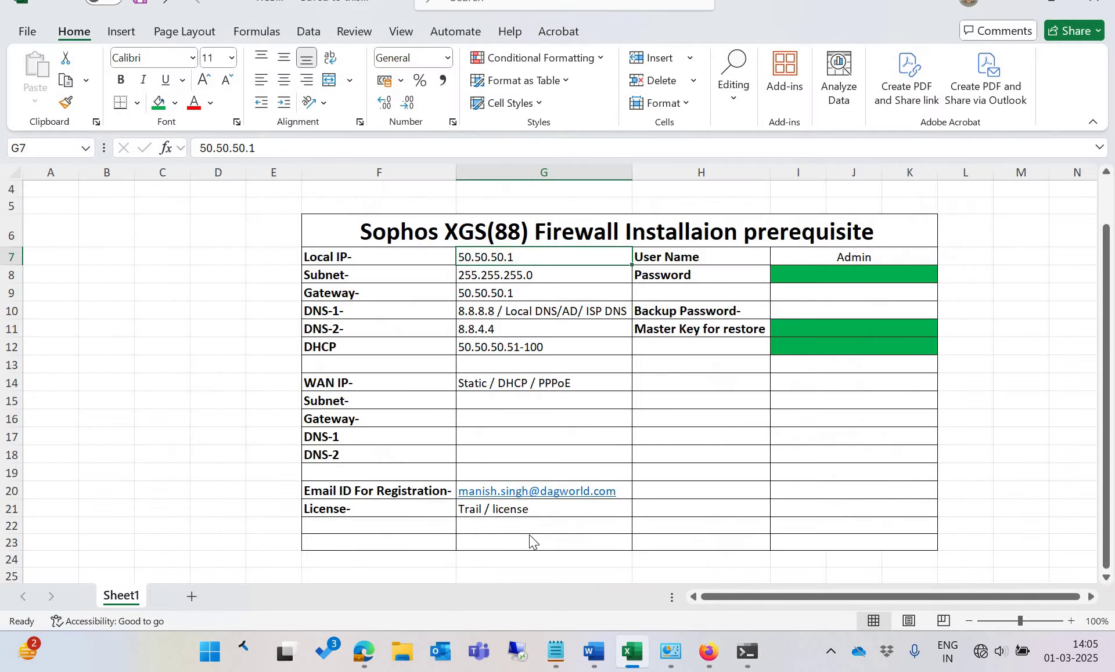
key(alt+Tab)
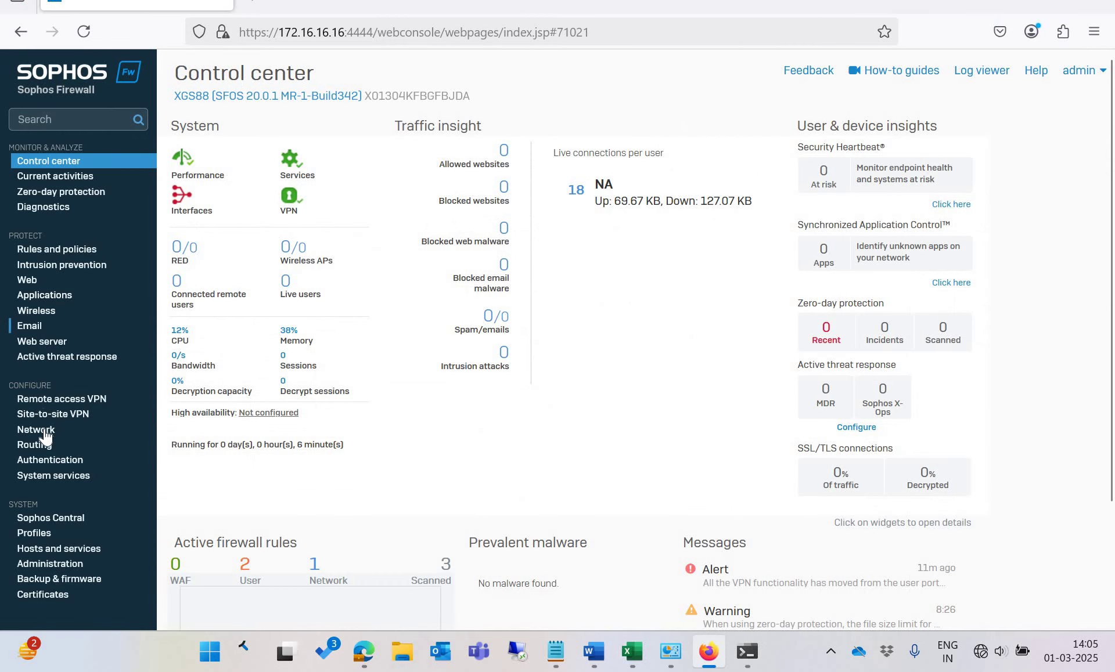
click(36, 429)
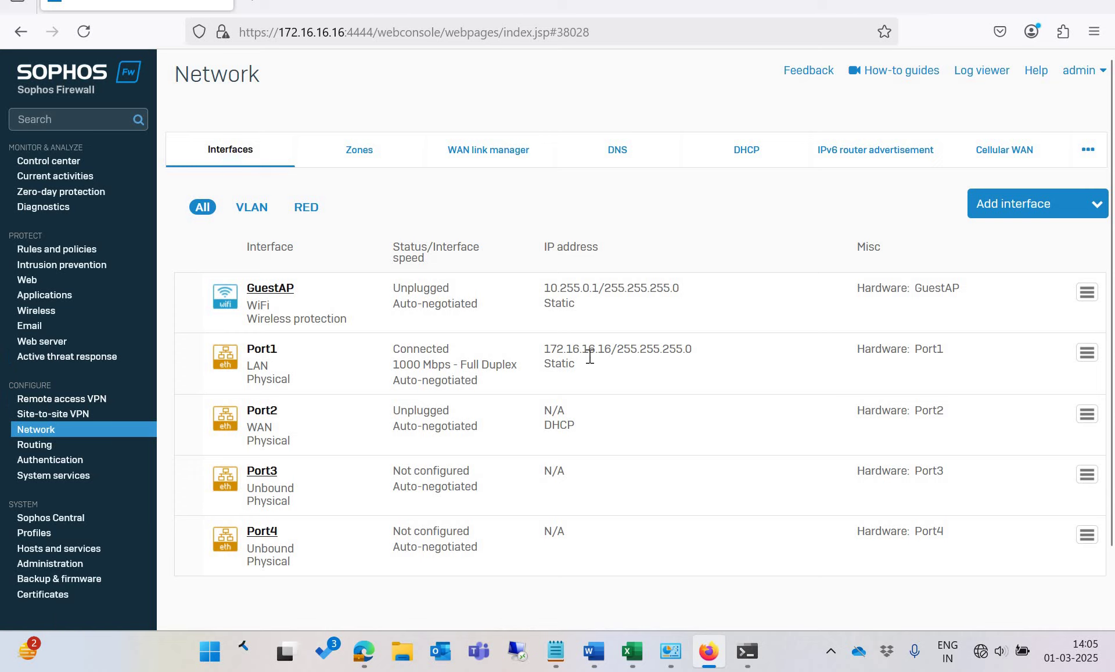
Open Port1 and clear its old 172.16.16.16 address, checking the sheet's Local IP
click(264, 350)
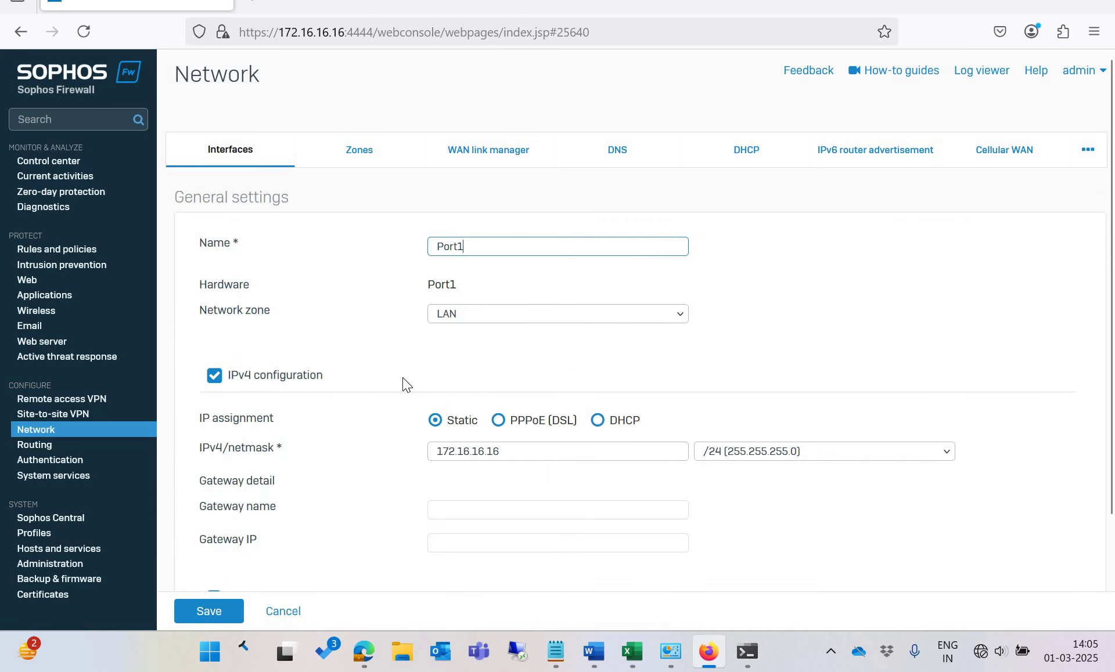
click(529, 457)
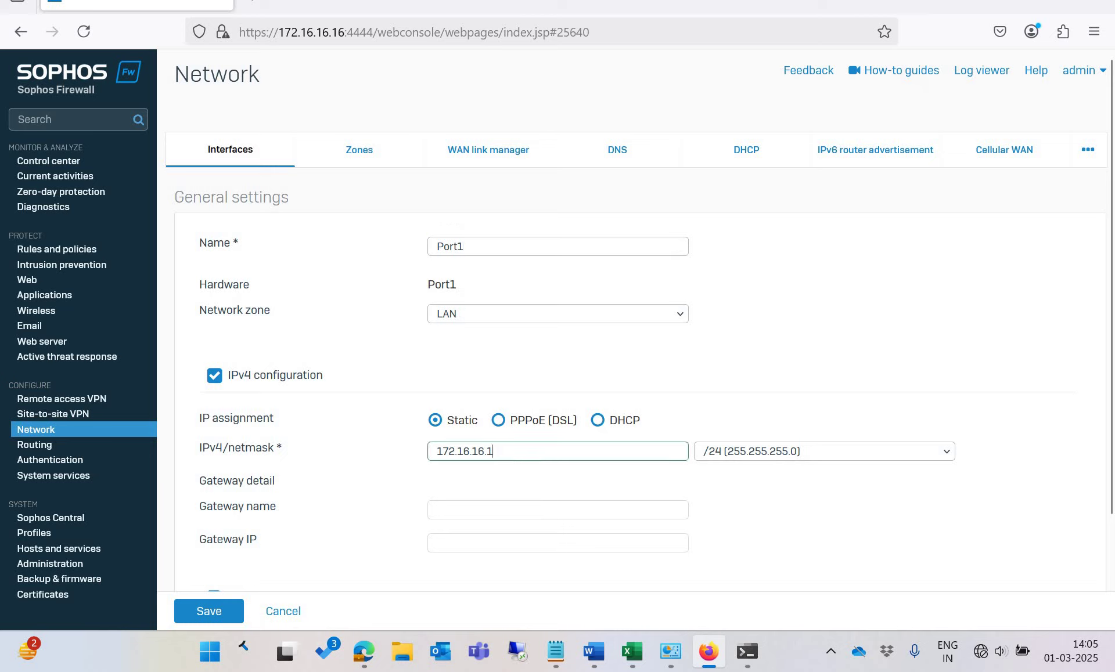
key(BackSpace)
key(BackSpace)
key(BackSpace)
key(BackSpace)
key(BackSpace)
key(BackSpace)
key(BackSpace)
key(BackSpace)
key(BackSpace)
key(BackSpace)
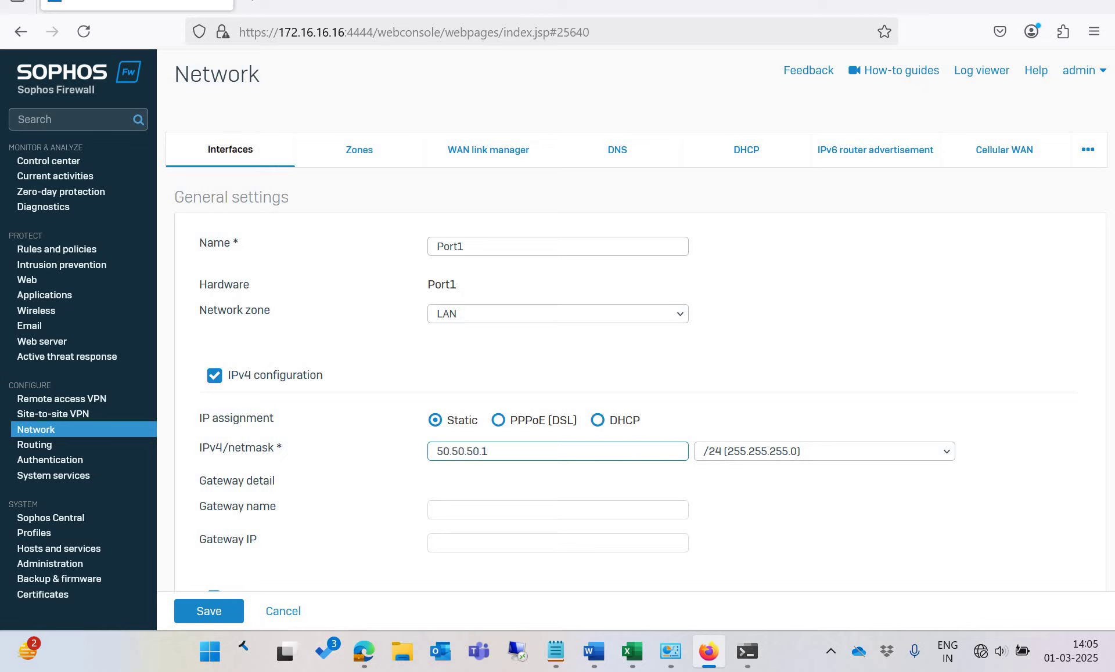
click(636, 660)
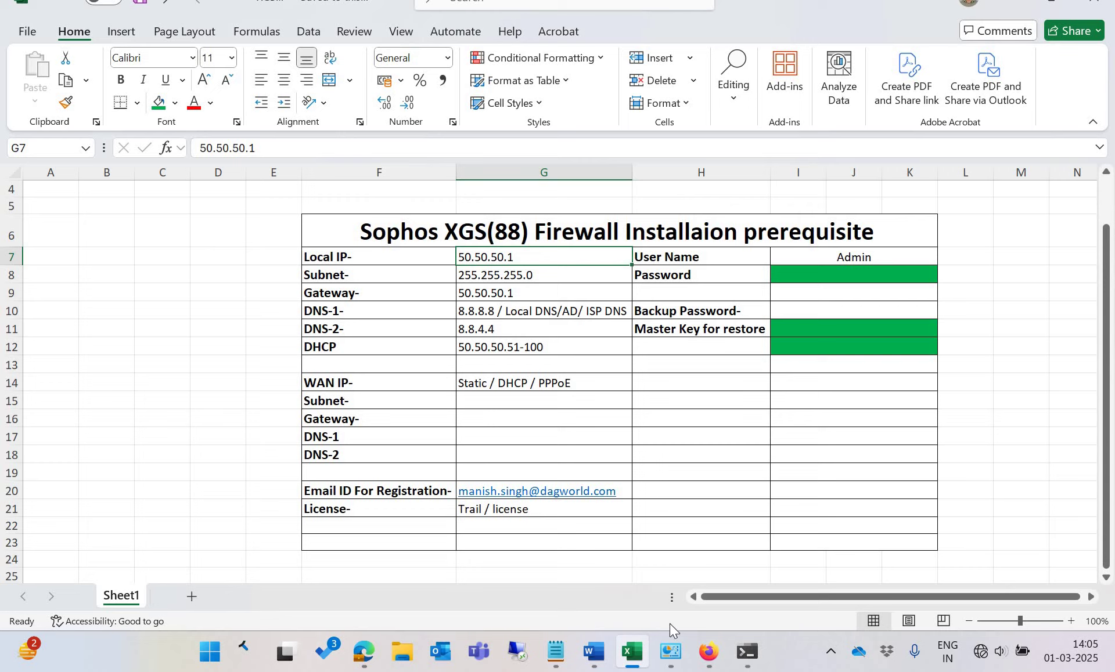
click(708, 651)
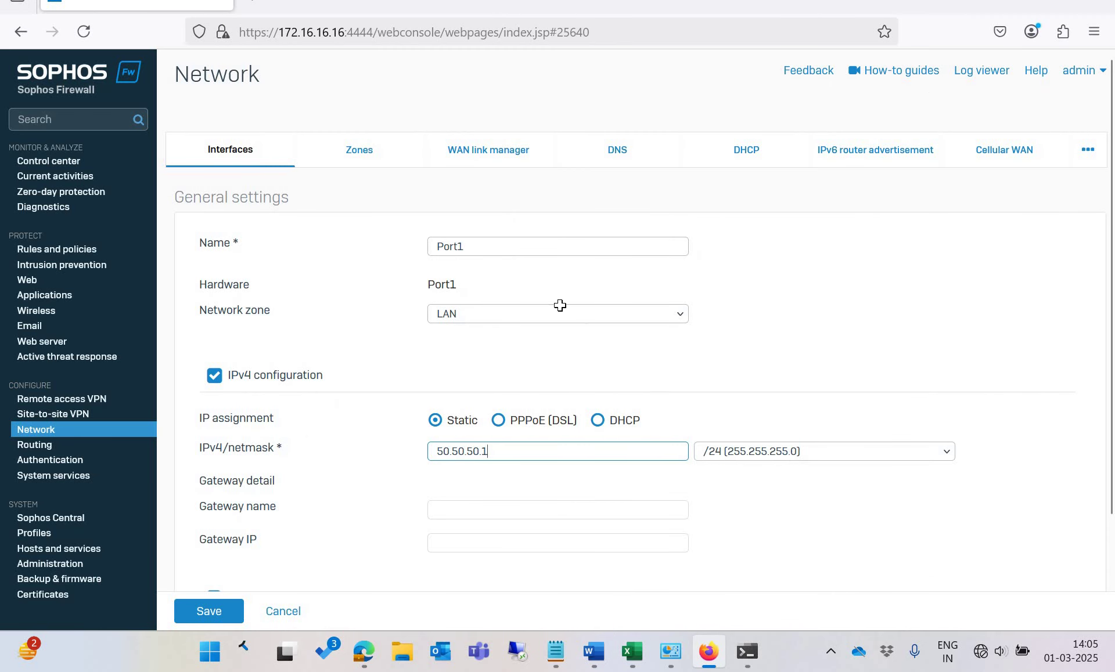
key(alt+Tab)
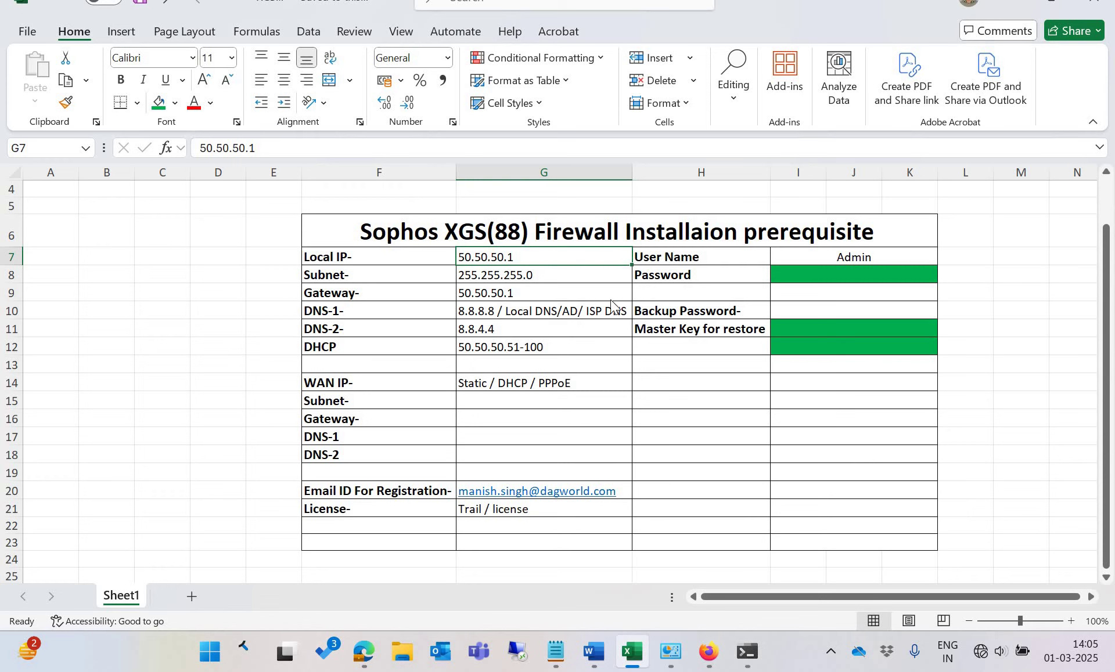
key(alt+Tab)
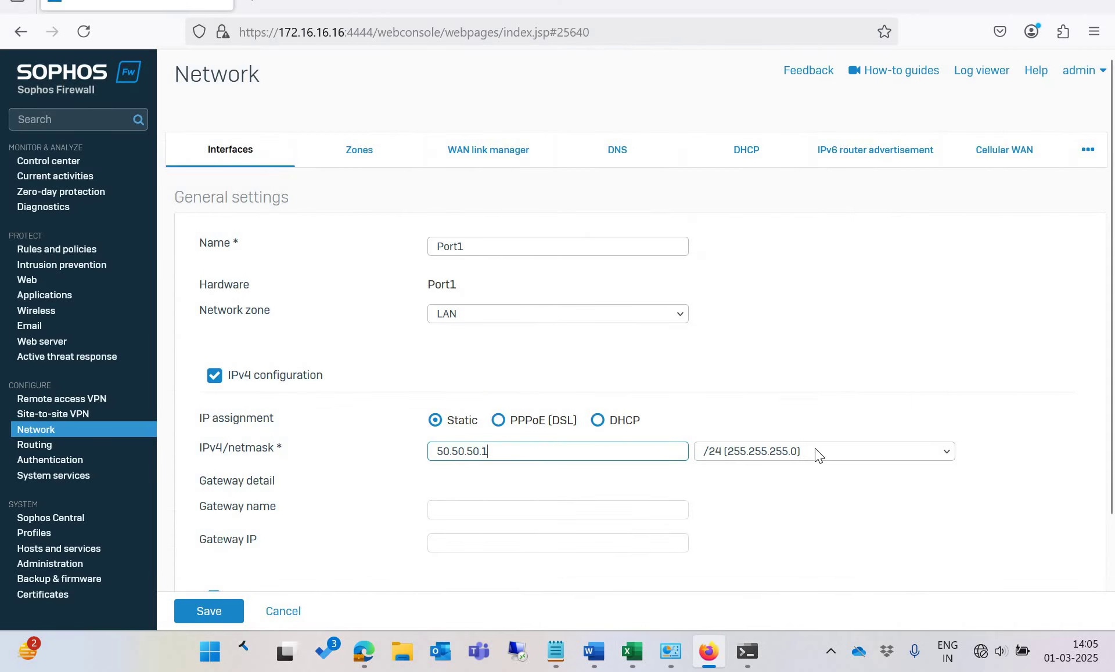
Keep the /24 netmask and save Port1 with IPv4 address 50.50.50.1
click(819, 454)
click(818, 454)
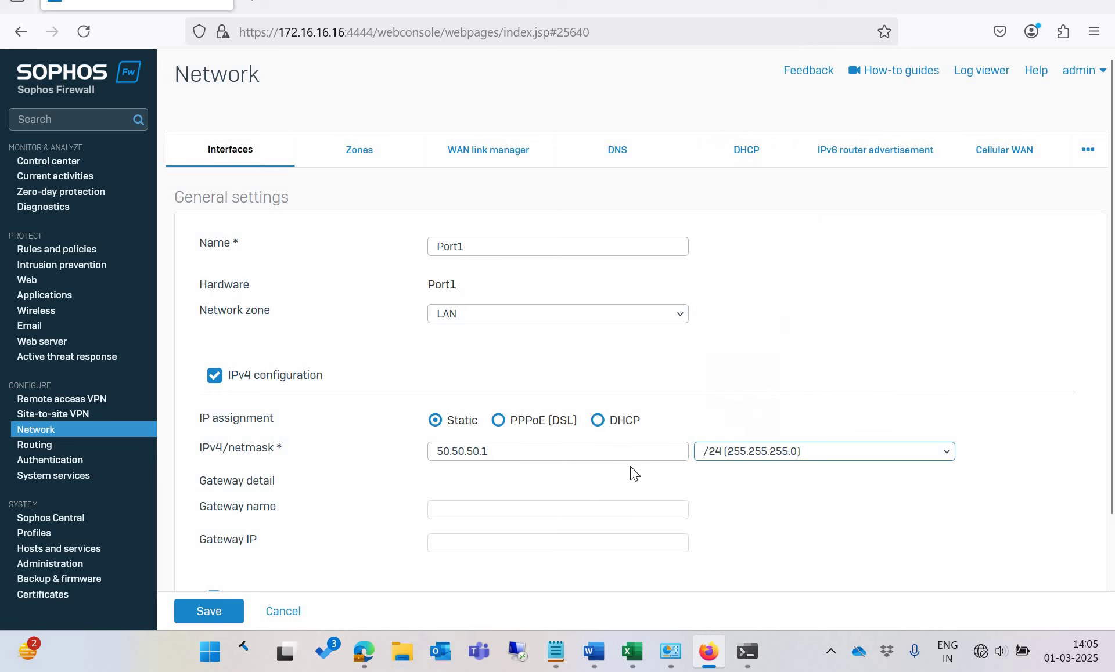
scroll(508, 432, down, 2)
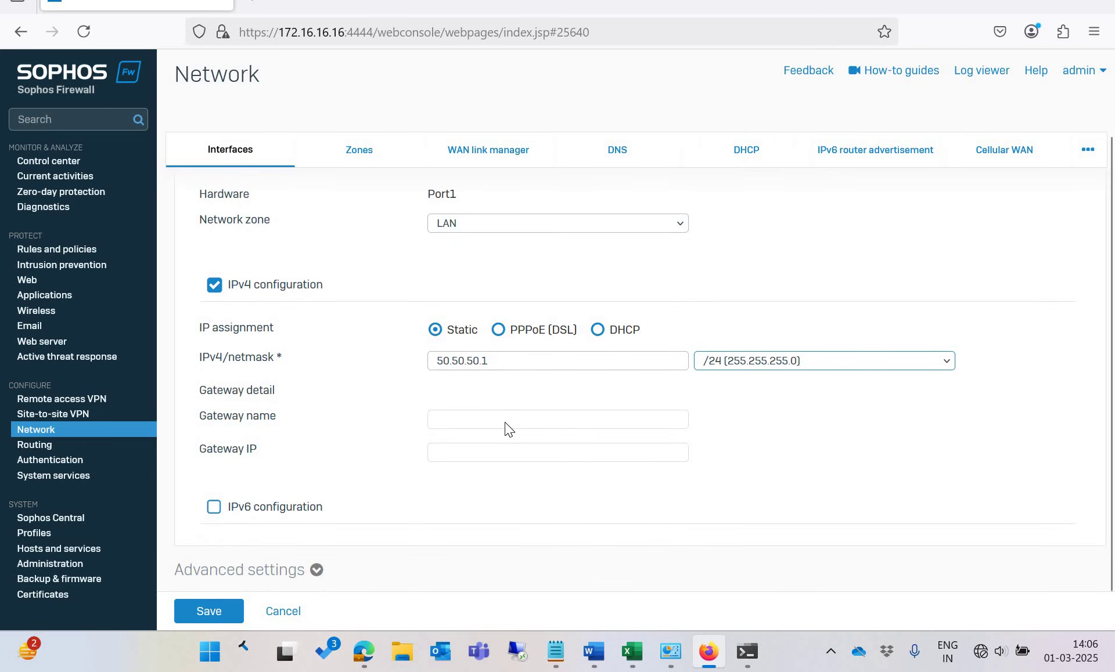
click(505, 423)
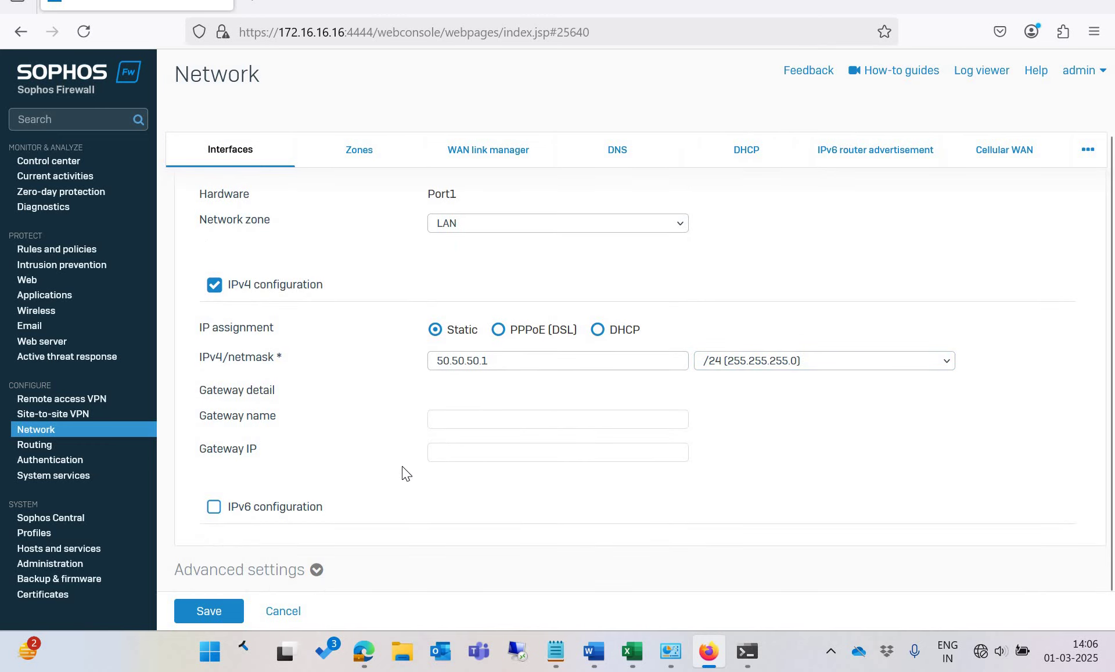
scroll(407, 474, up, 2)
scroll(406, 474, down, 2)
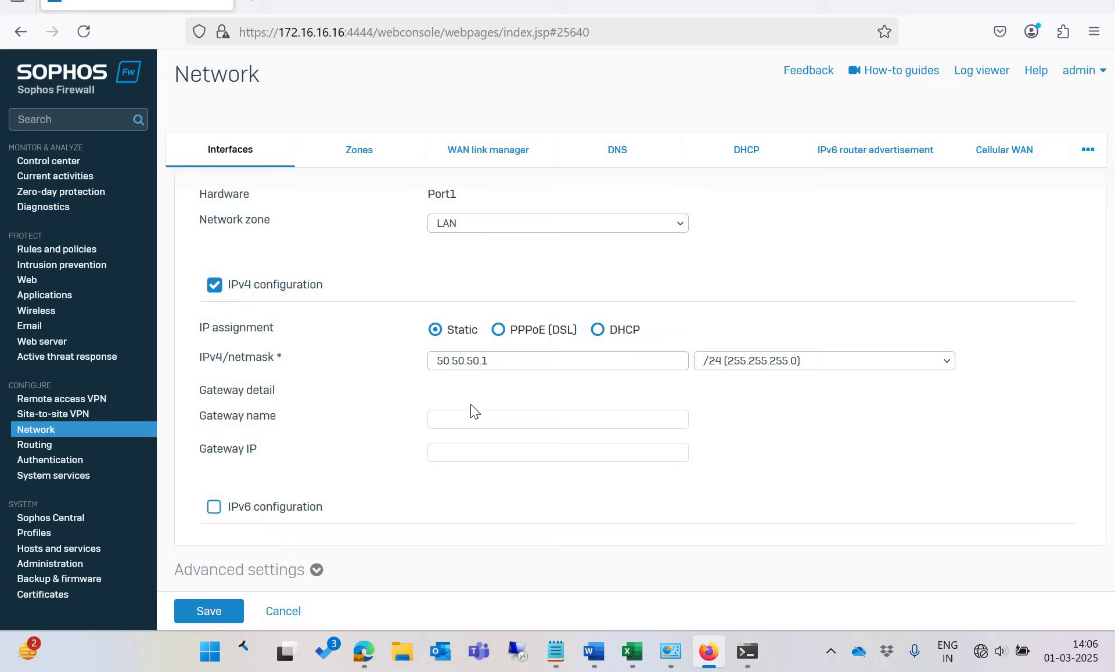
scroll(475, 411, up, 2)
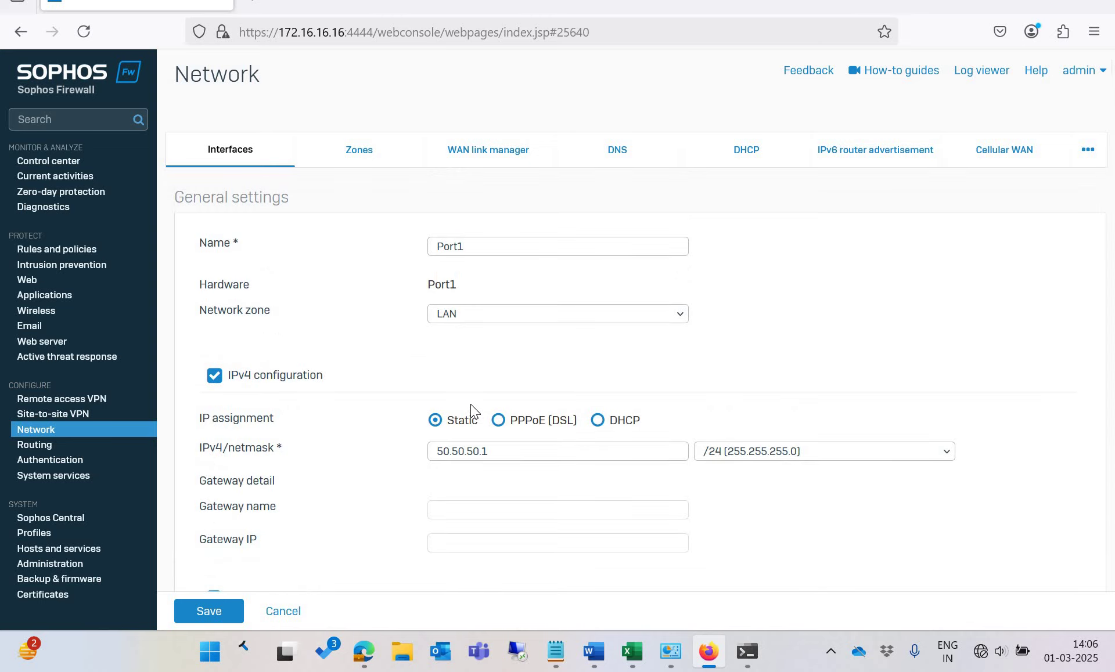
scroll(471, 410, down, 2)
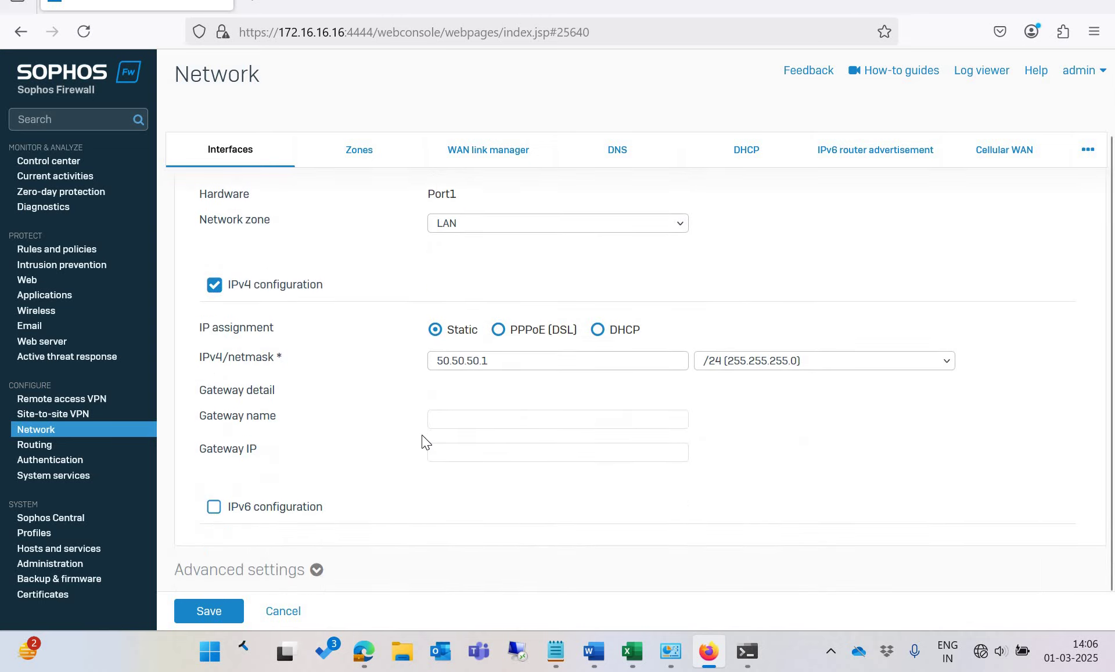
scroll(190, 624, down, 1)
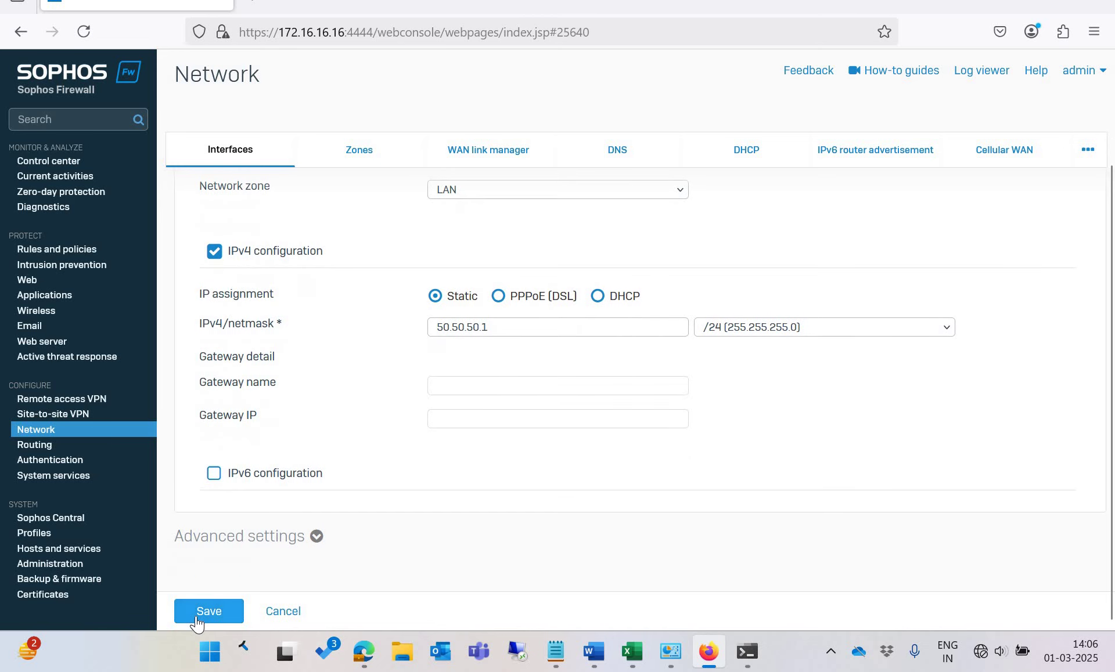
click(196, 617)
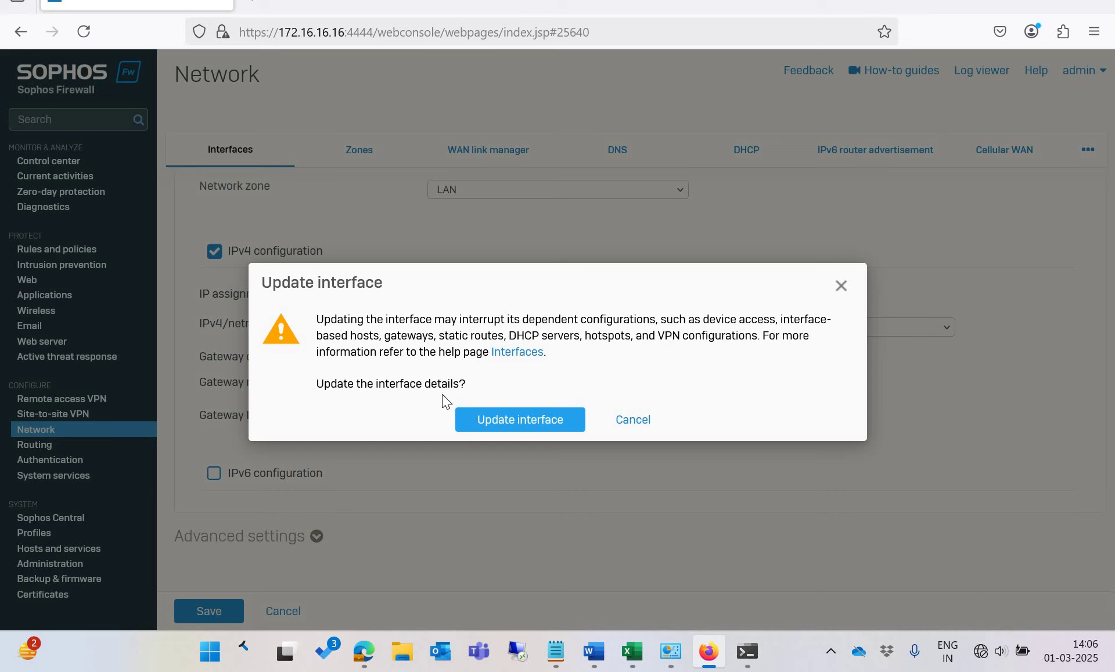
Read the interface update warning, cancel it, and recheck the prerequisite sheet
drag(568, 321, 317, 320)
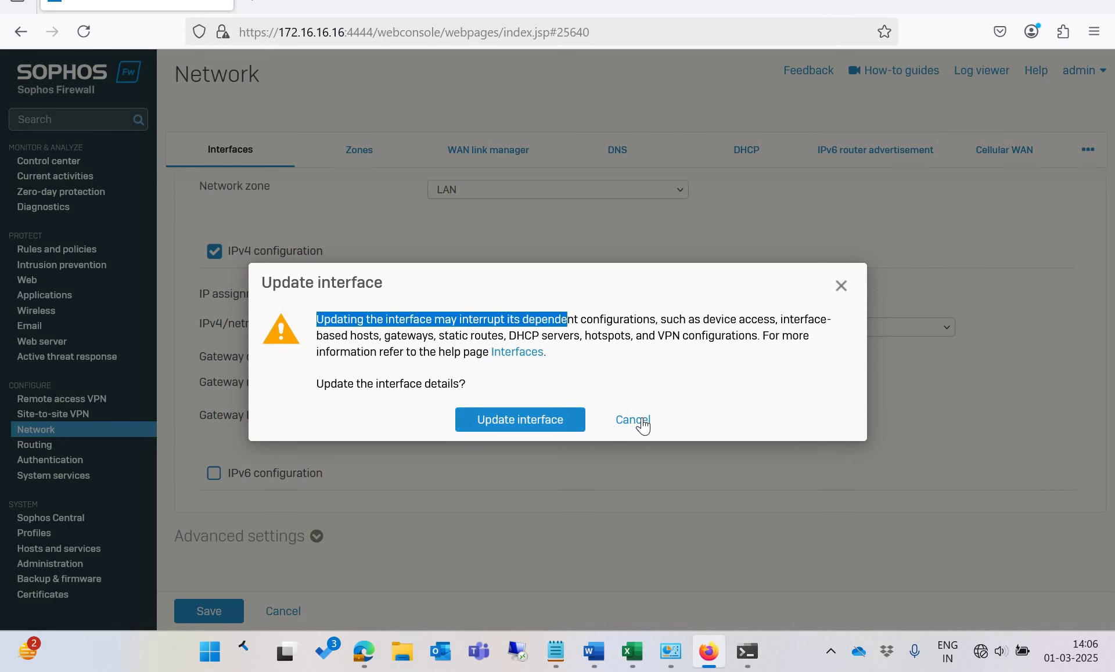
click(632, 420)
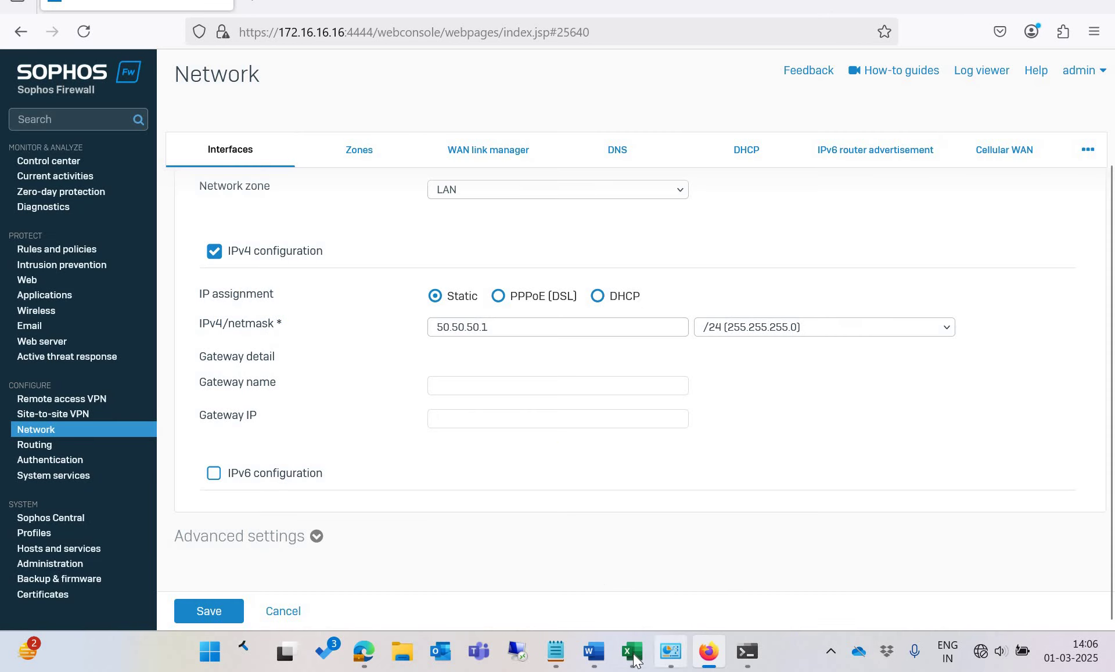
click(631, 652)
key(alt+Tab)
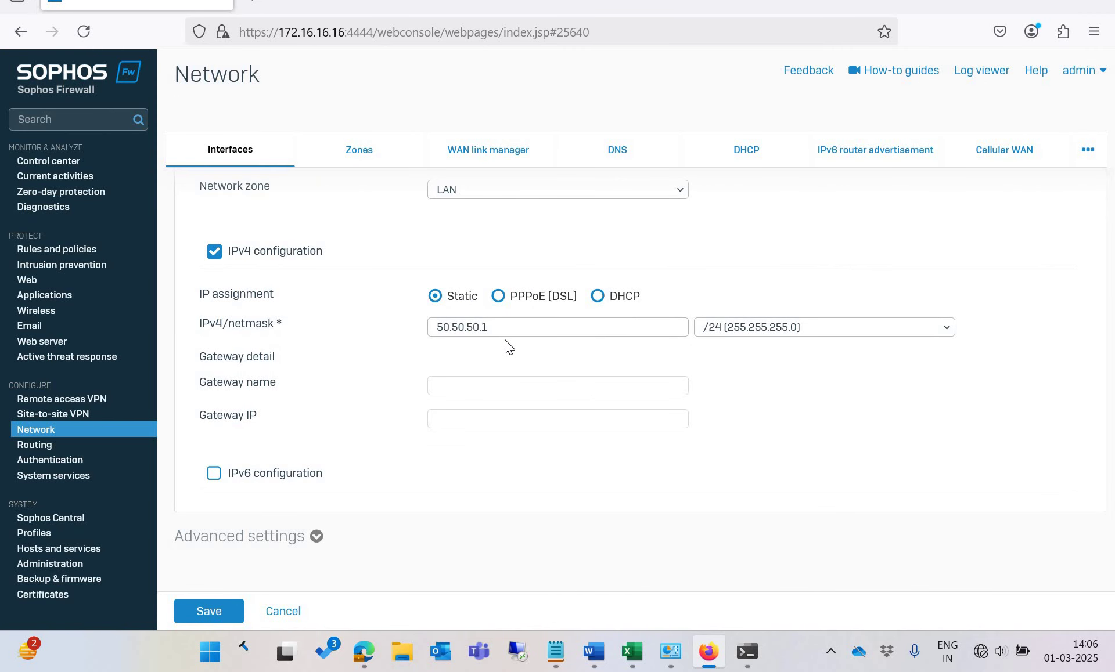
Save Port1 again, confirm Update interface, and see the ping now report General failure
click(224, 615)
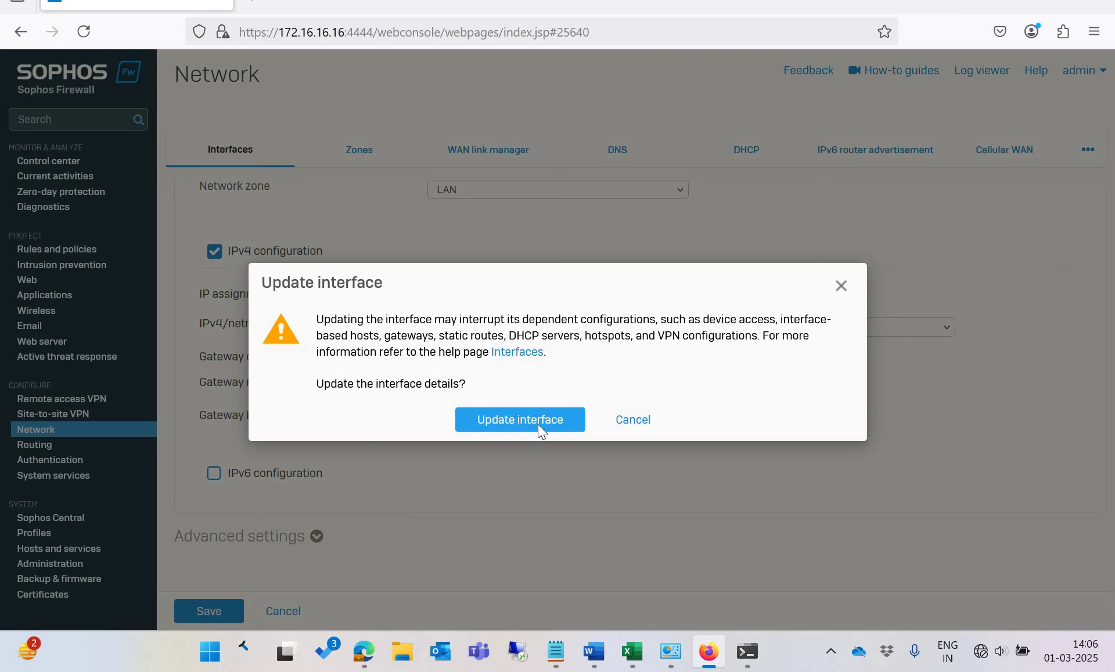
click(537, 424)
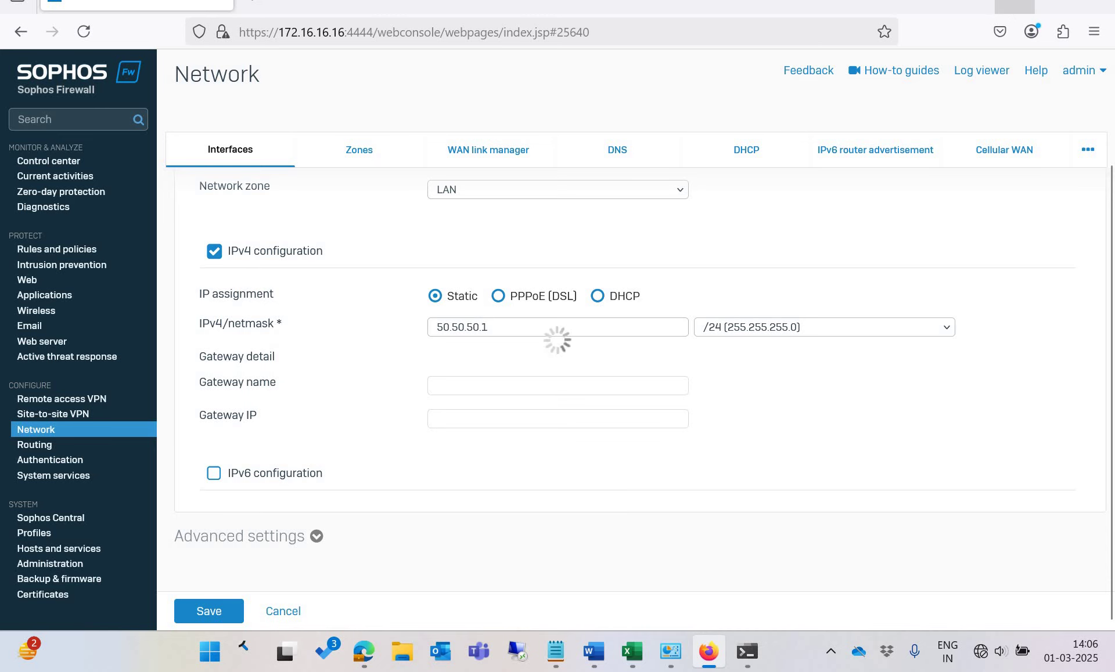
key(alt+Tab)
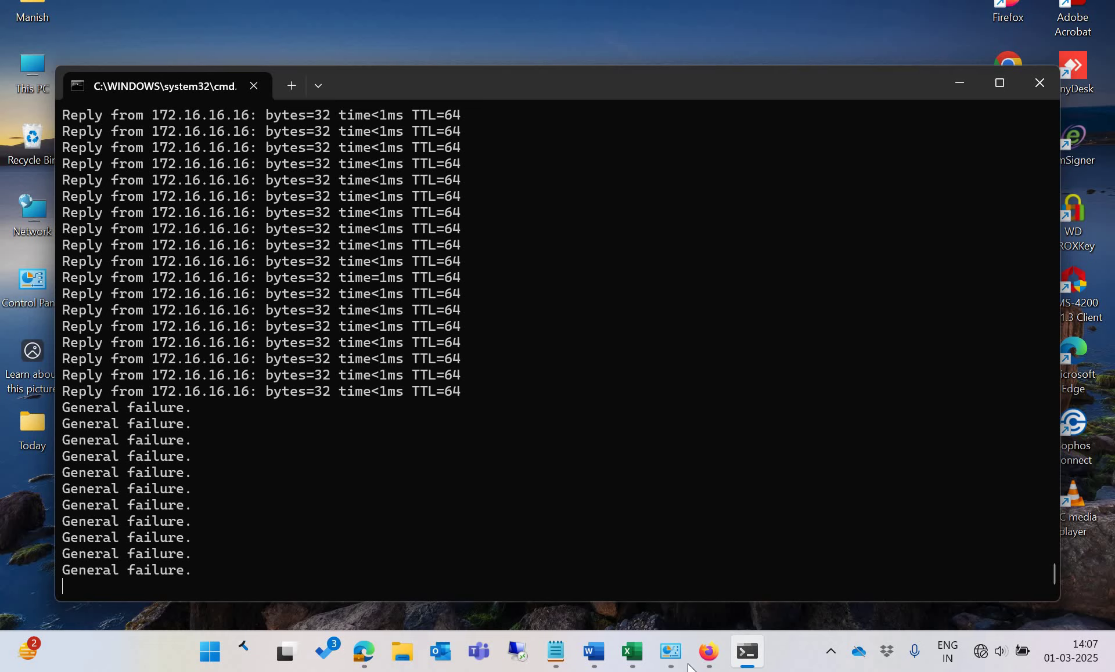
Bring up Network Connections, set it aside minimized, and return to Firefox's Sophos page
mouse_move(671, 652)
click(657, 497)
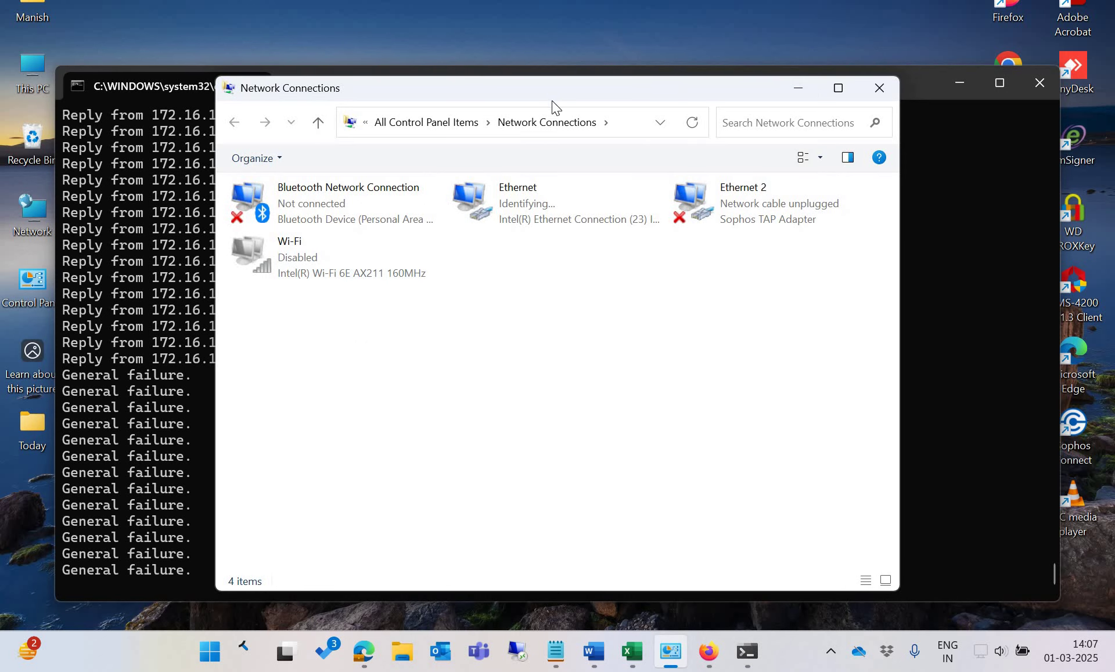
drag(375, 88, 386, 151)
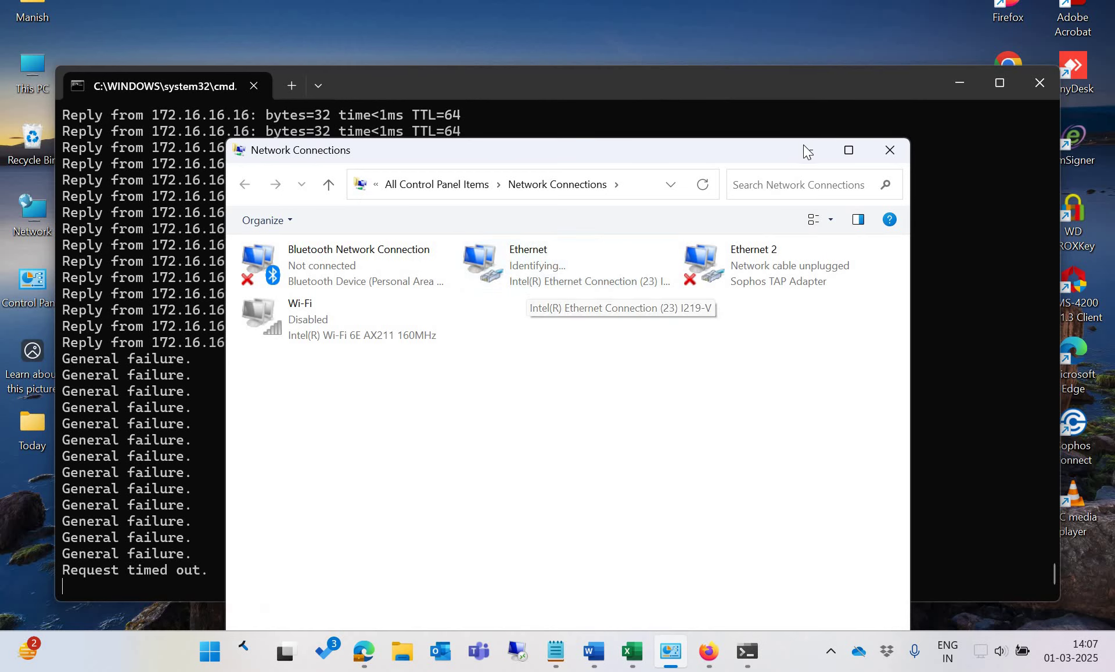
click(670, 651)
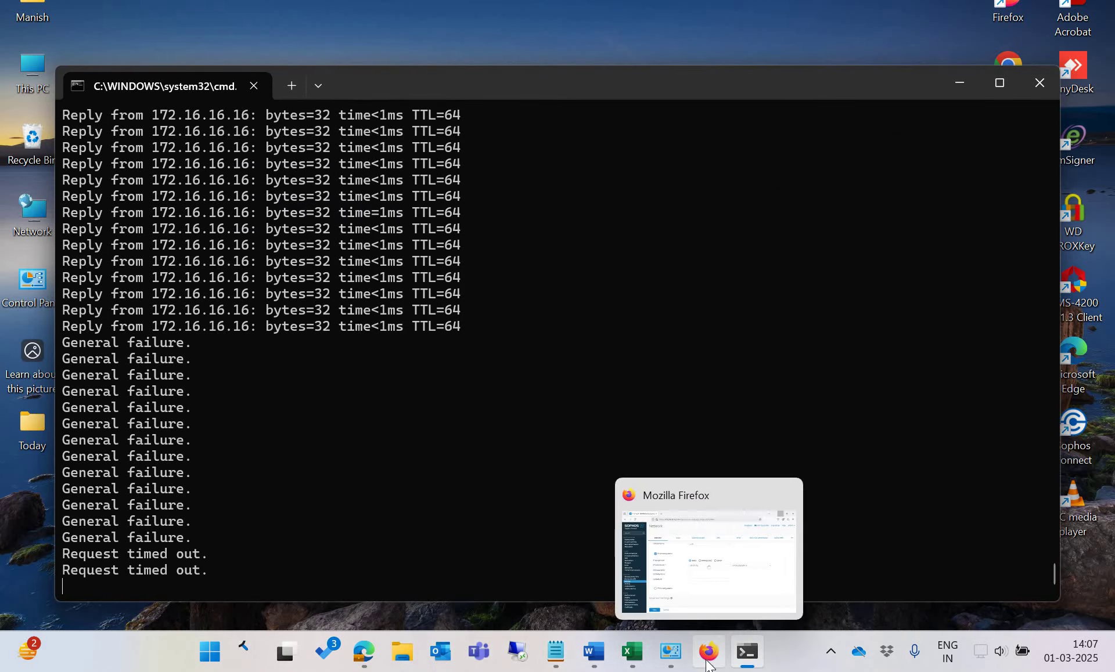
click(707, 659)
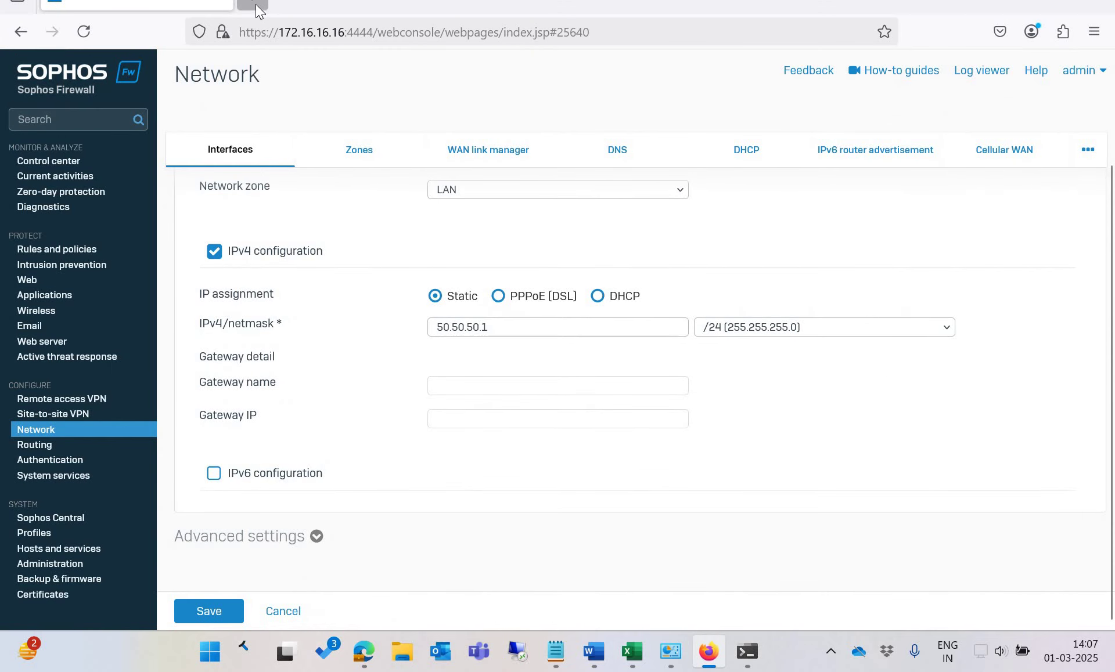
click(255, 5)
text(https://)
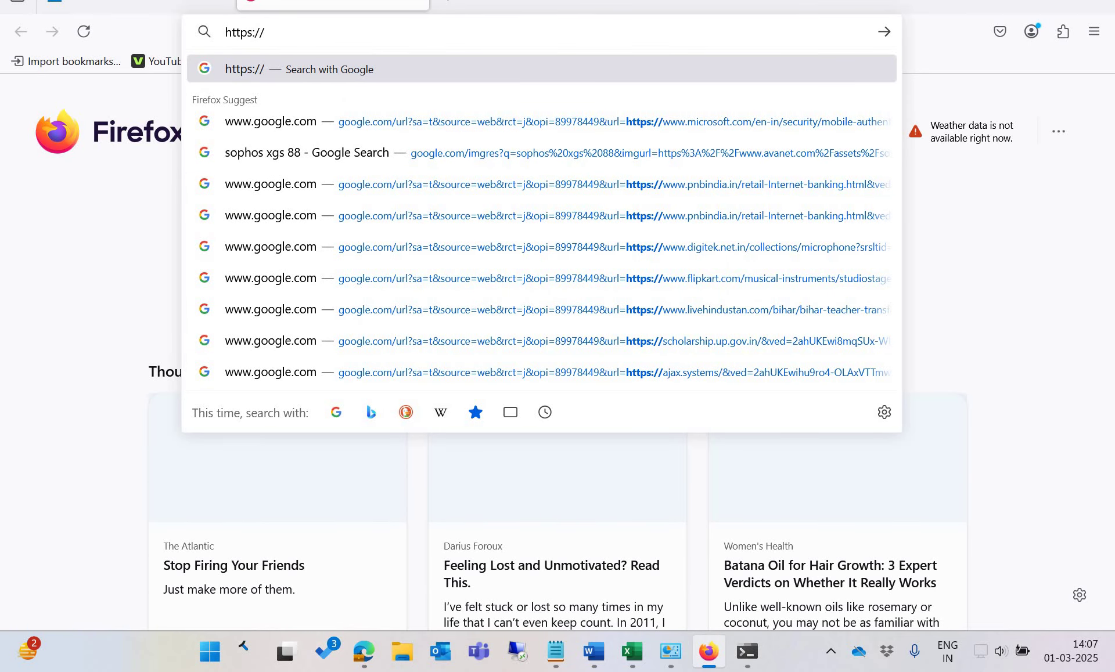
text(50.505.)
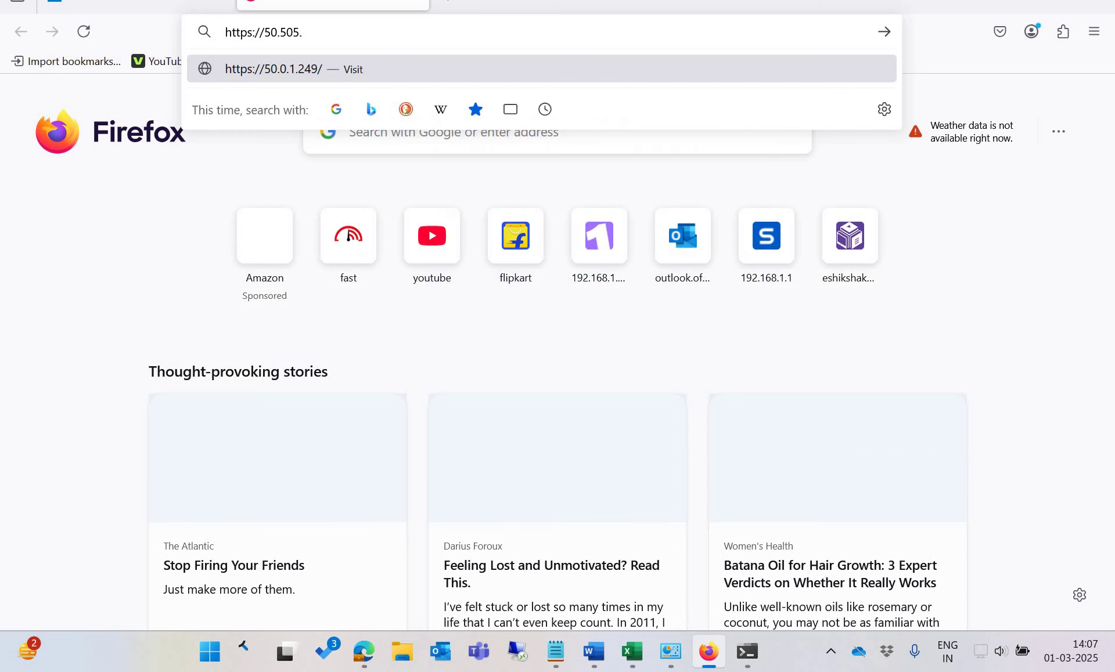
key(BackSpace)
key(BackSpace)
text(.50.1:4444)
key(Escape)
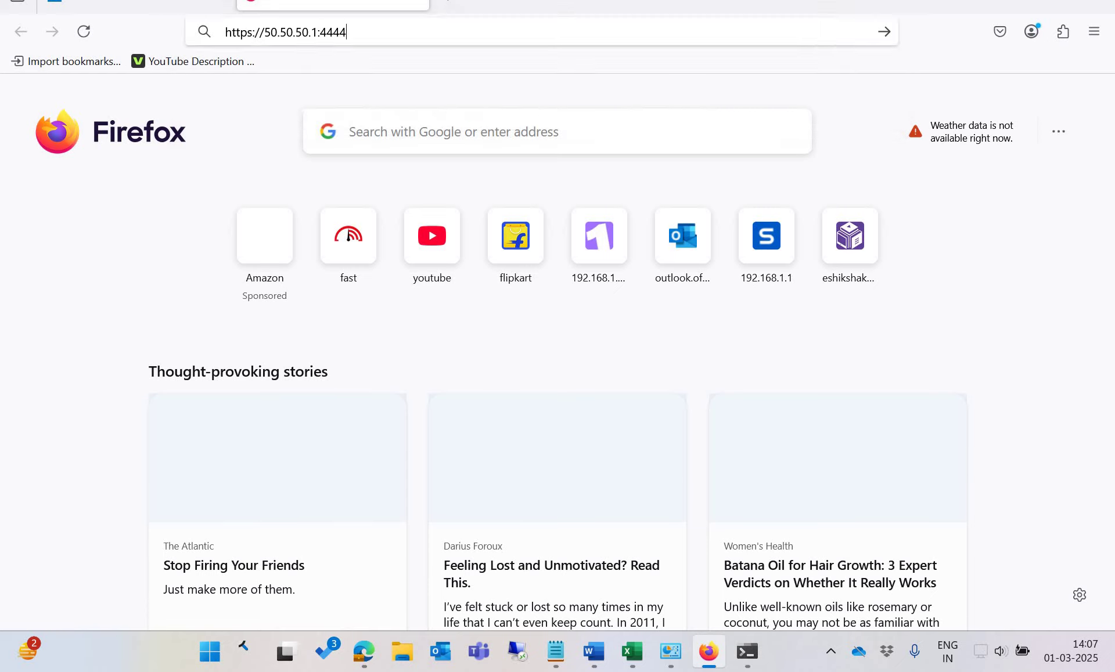
key(Return)
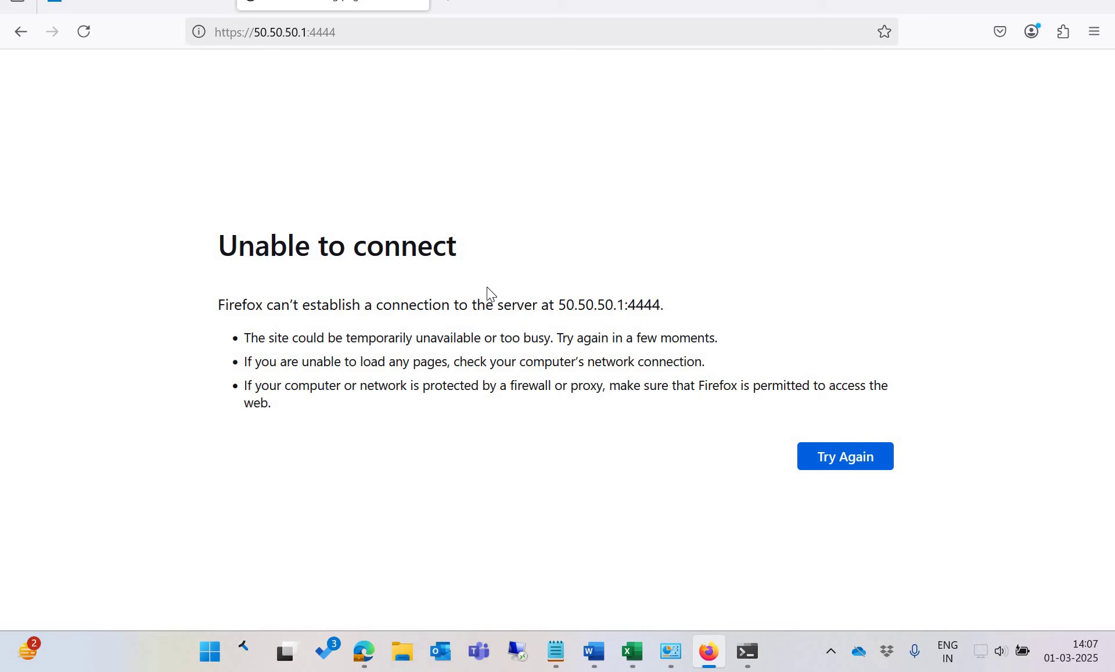
Glance at the Sophos DHCP settings and the prerequisite sheet, then return to the failed tab
key(ctrl+shift+Tab)
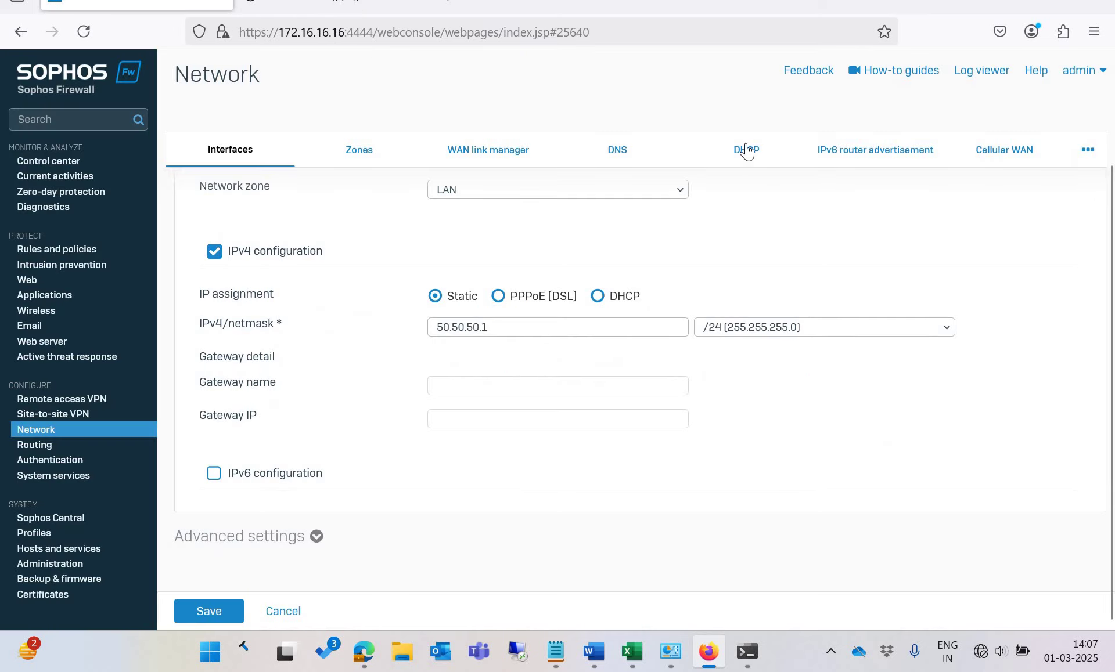
click(745, 166)
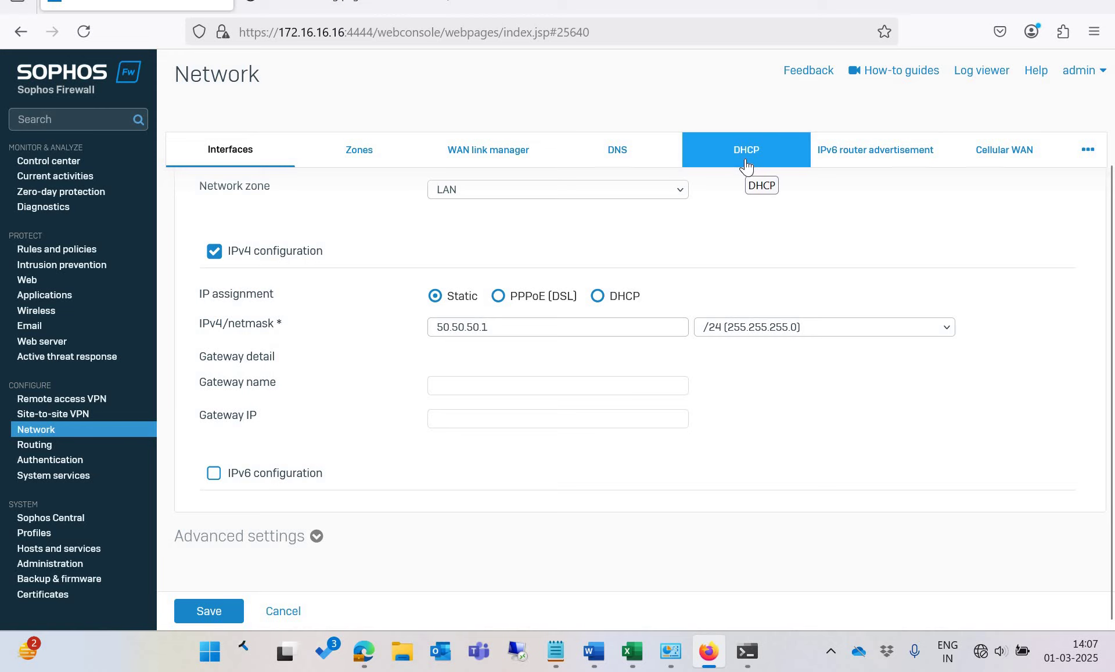
click(632, 652)
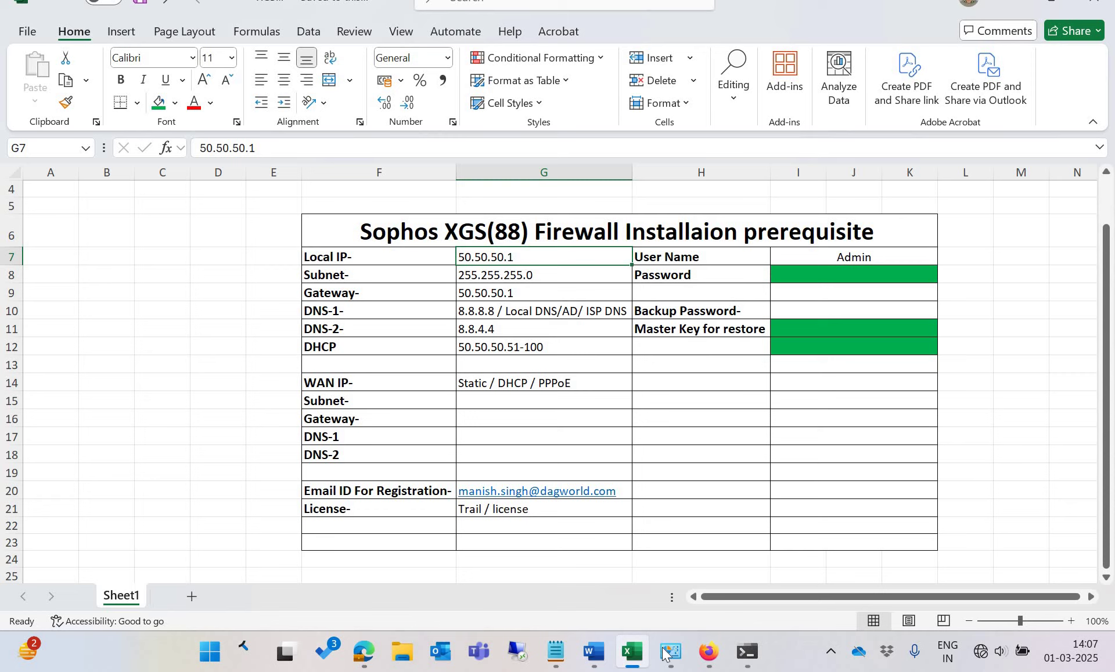
mouse_move(665, 654)
click(708, 652)
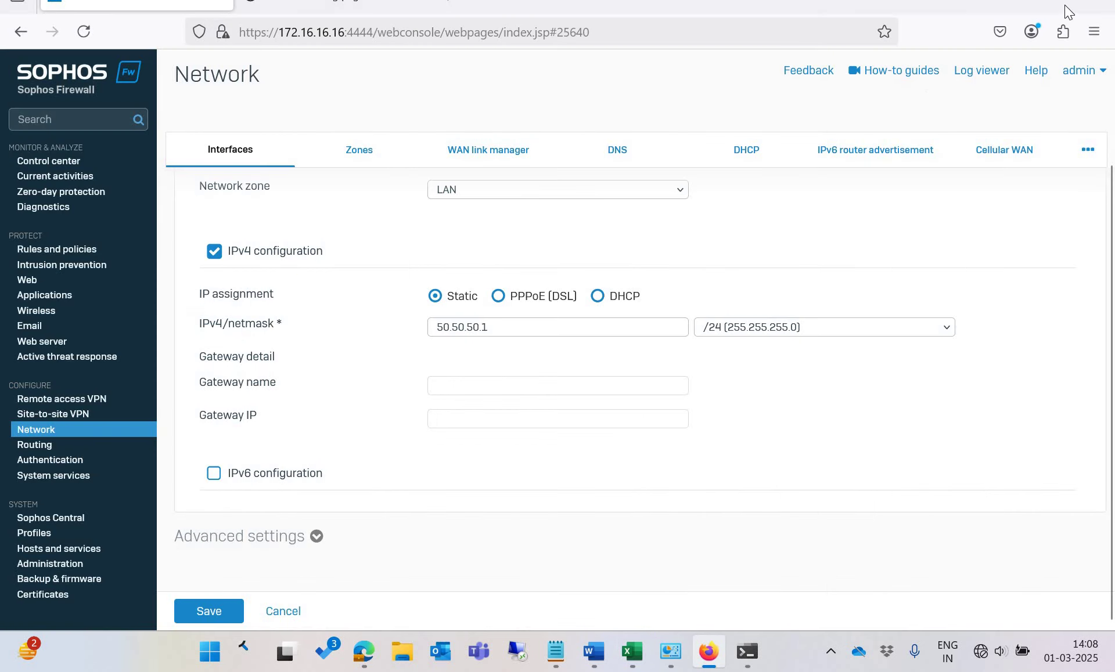
click(1014, 5)
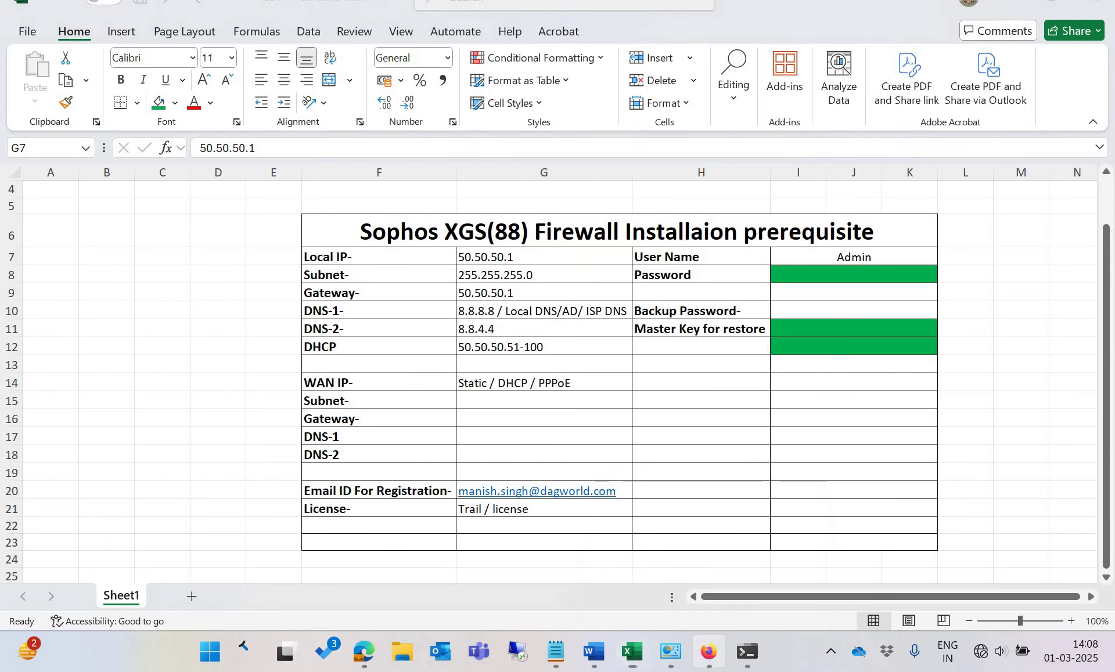
click(709, 651)
click(331, 5)
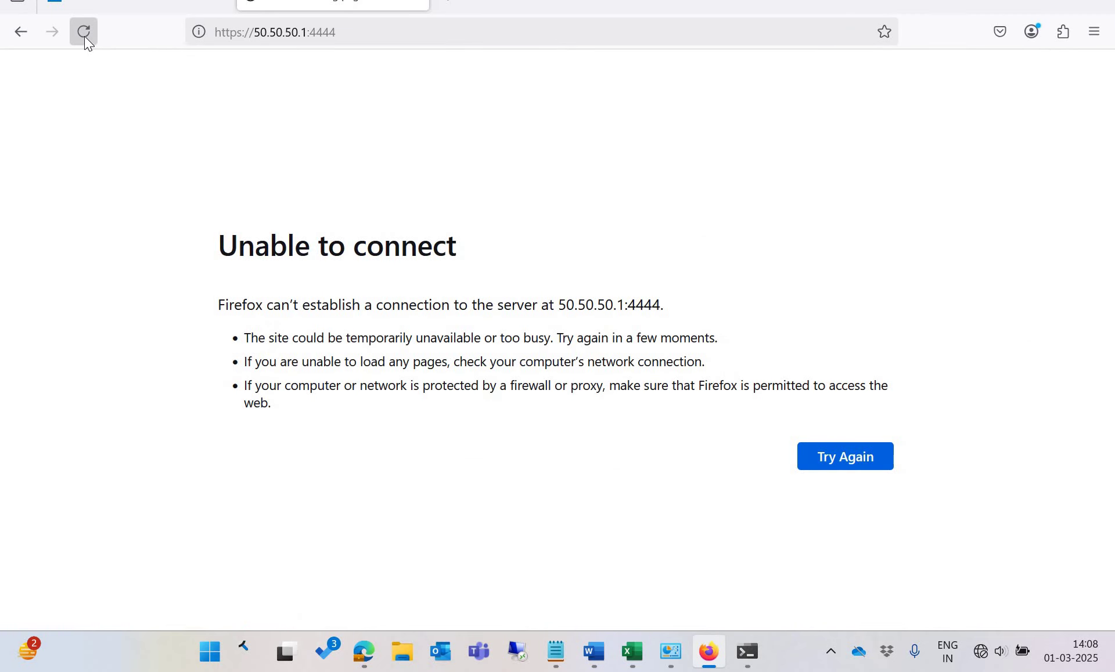
Open the Ethernet adapter's Internet Protocol Version 4 properties
click(671, 651)
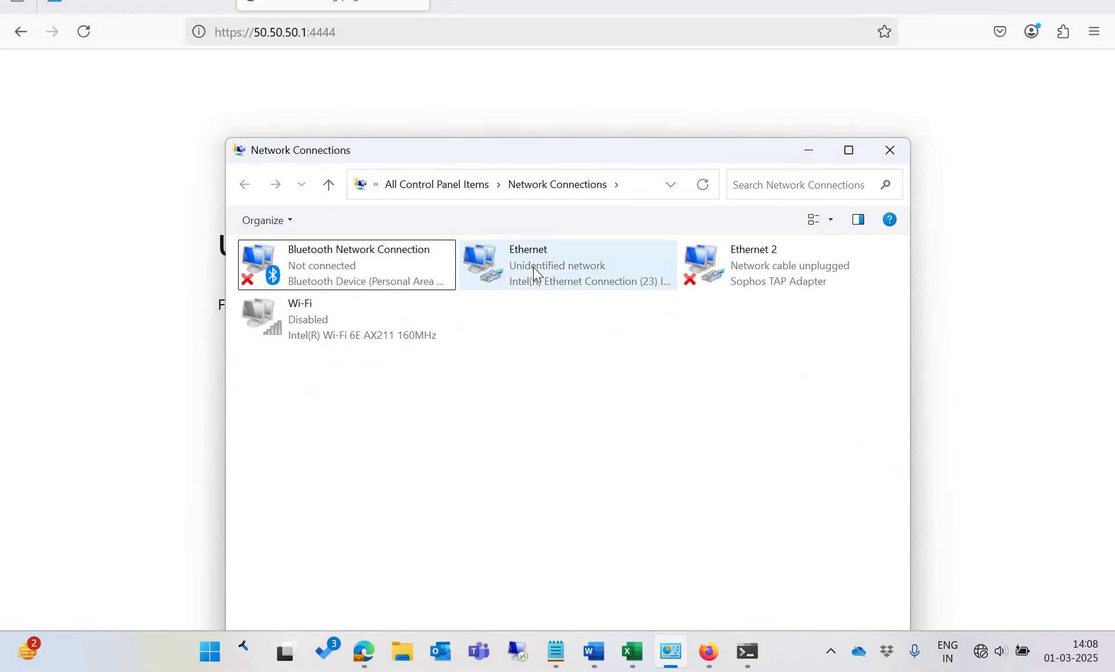
right_click(533, 268)
click(588, 434)
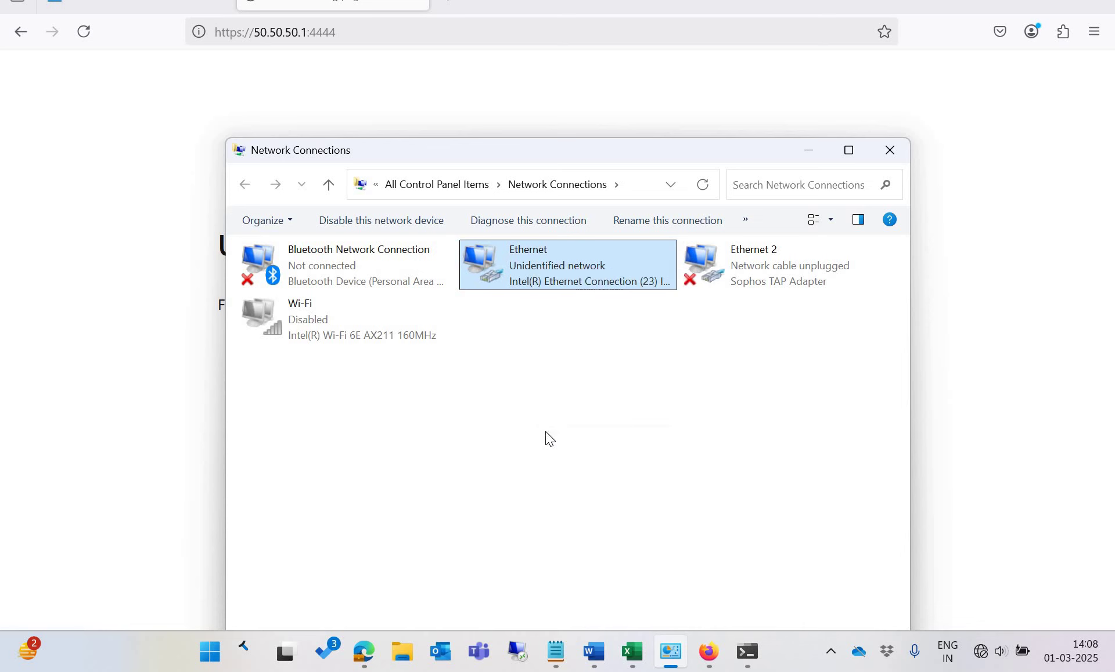
key(Down)
key(Down)
key(Down)
click(494, 497)
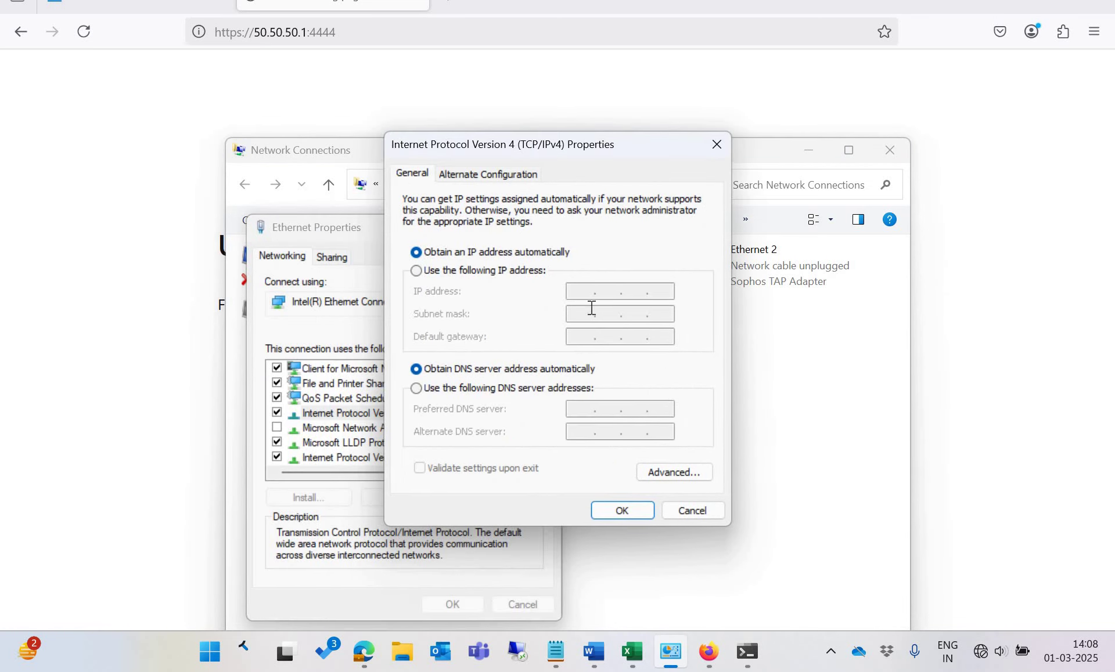
Set static IP 50.50.50.5, mask 255.255.255.0, gateway 50.50.50.1 and apply
key(Down)
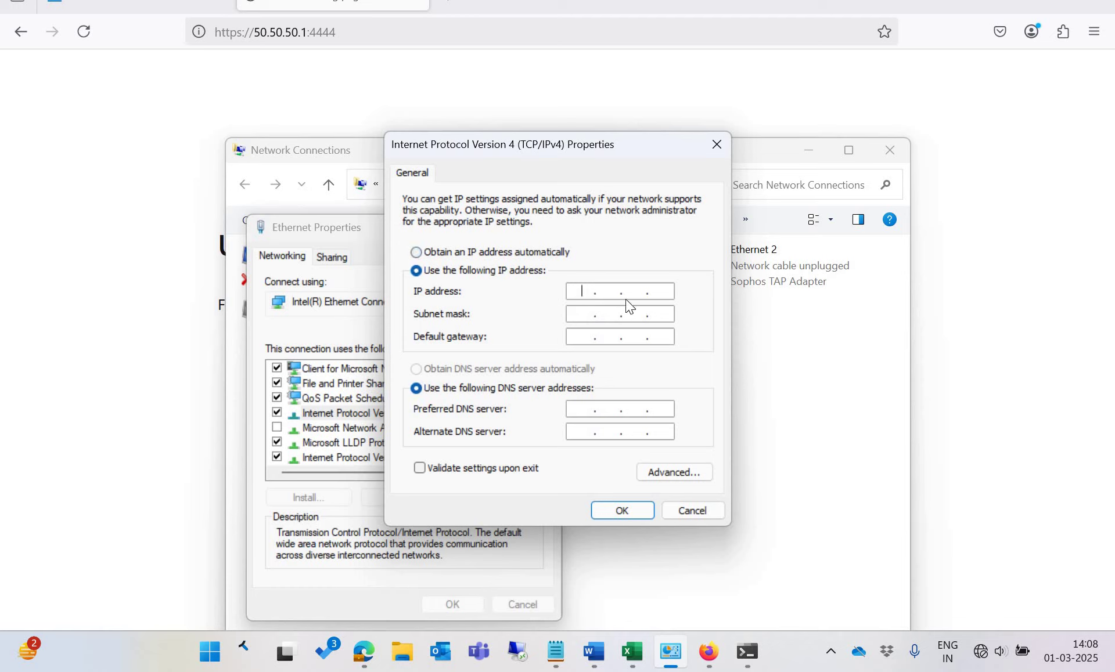
text(50 . 50 . 50 . 5)
key(Tab)
text(255 . 255 . 255)
key(Tab)
text(50.50.50)
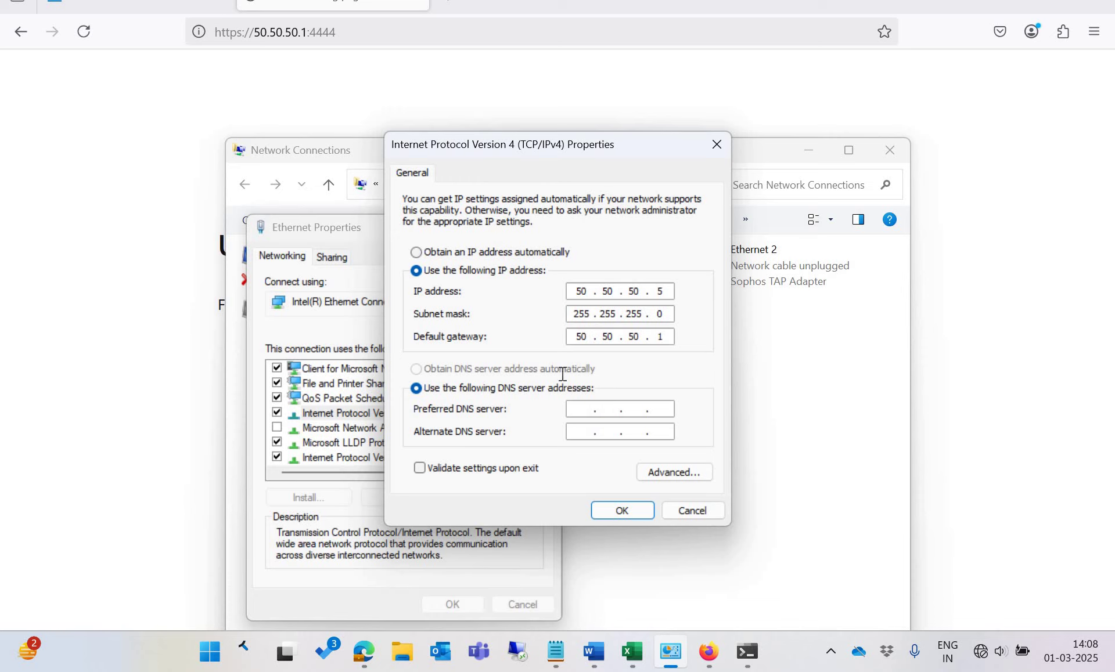
click(614, 516)
click(452, 605)
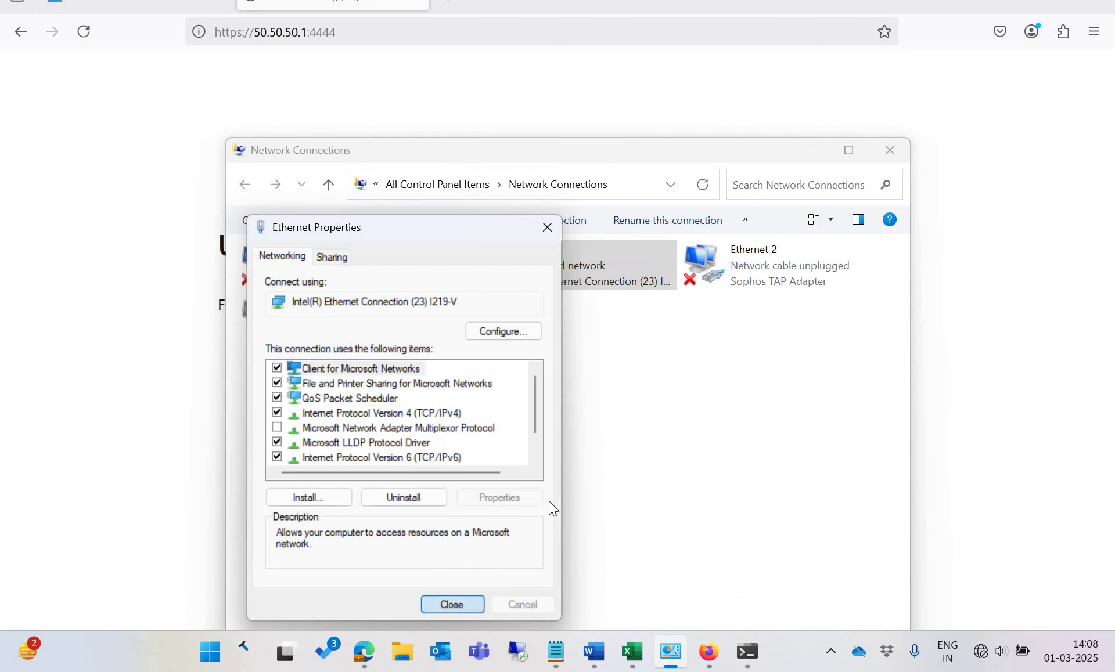
Restart the ping as 'ping 50.50.50.1 -t', get replies, then view the Excel sheet
click(748, 651)
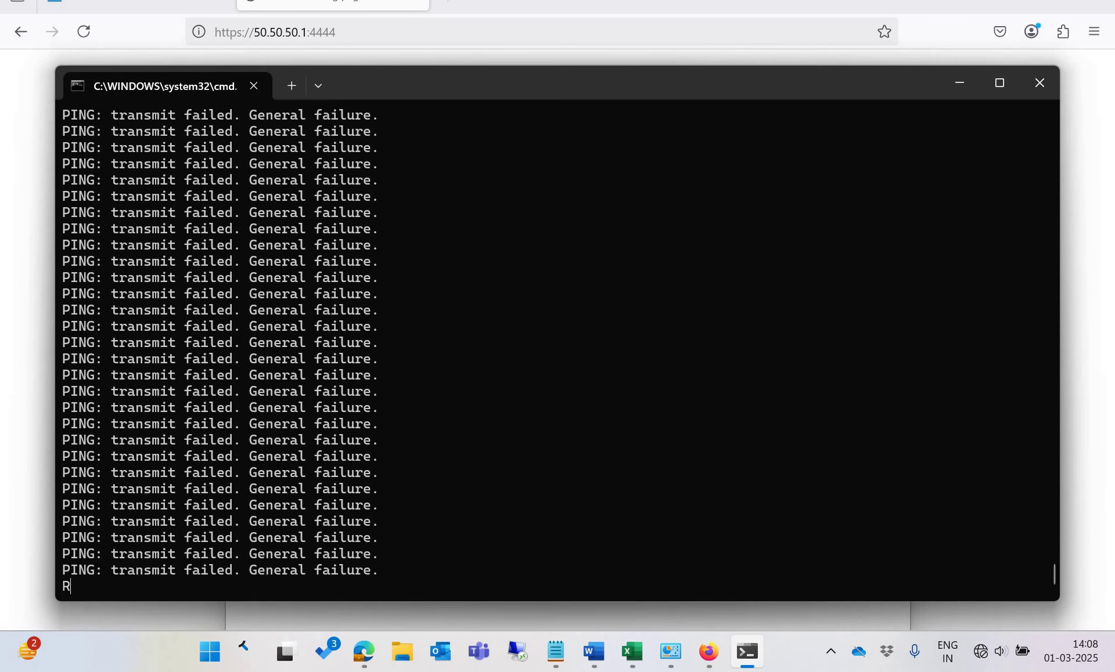
key(ctrl+c)
key(Up)
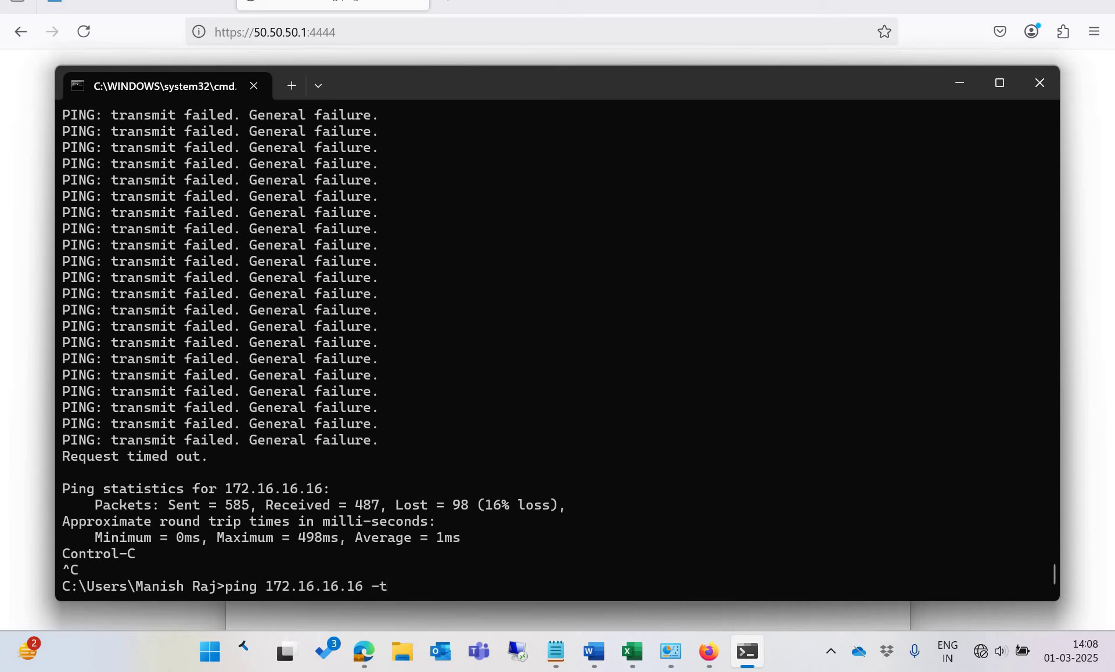
key(BackSpace)
key(BackSpace)
key(BackSpace)
key(BackSpace)
key(BackSpace)
key(BackSpace)
key(BackSpace)
key(BackSpace)
key(BackSpace)
key(BackSpace)
key(BackSpace)
text(50.50.)
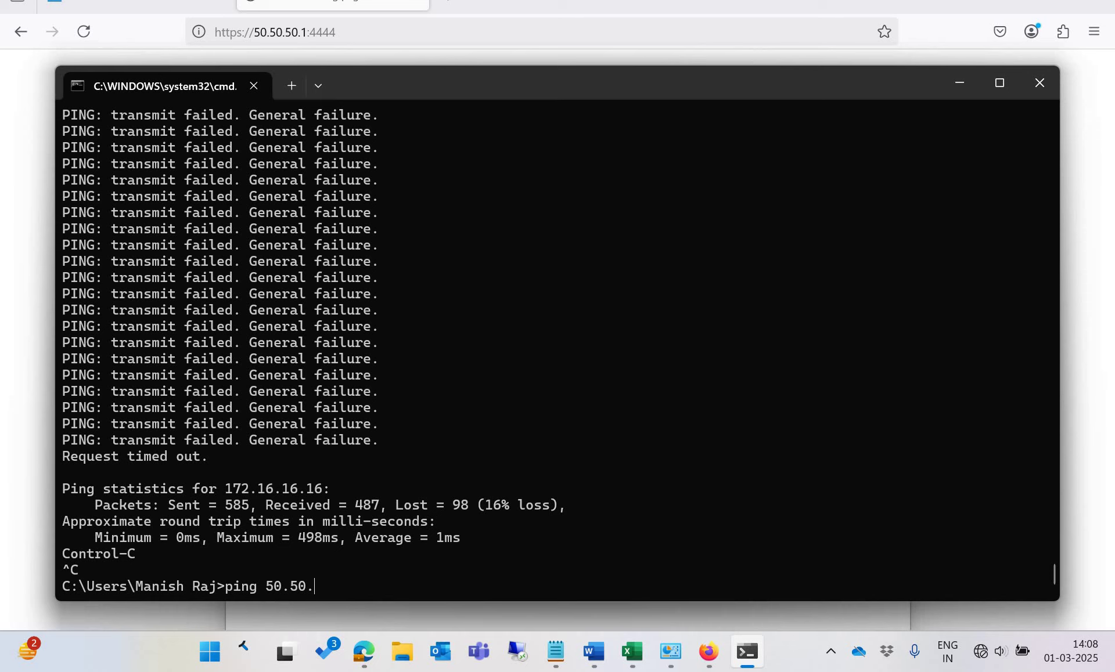
text(50)
text(.1 -t)
key(Return)
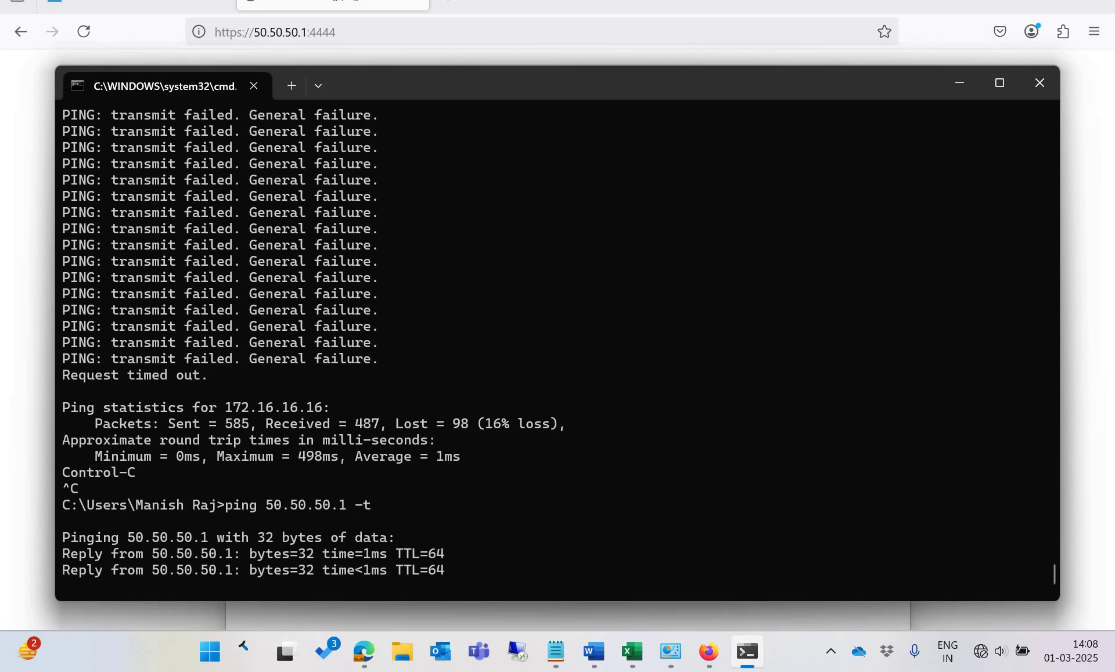
click(632, 651)
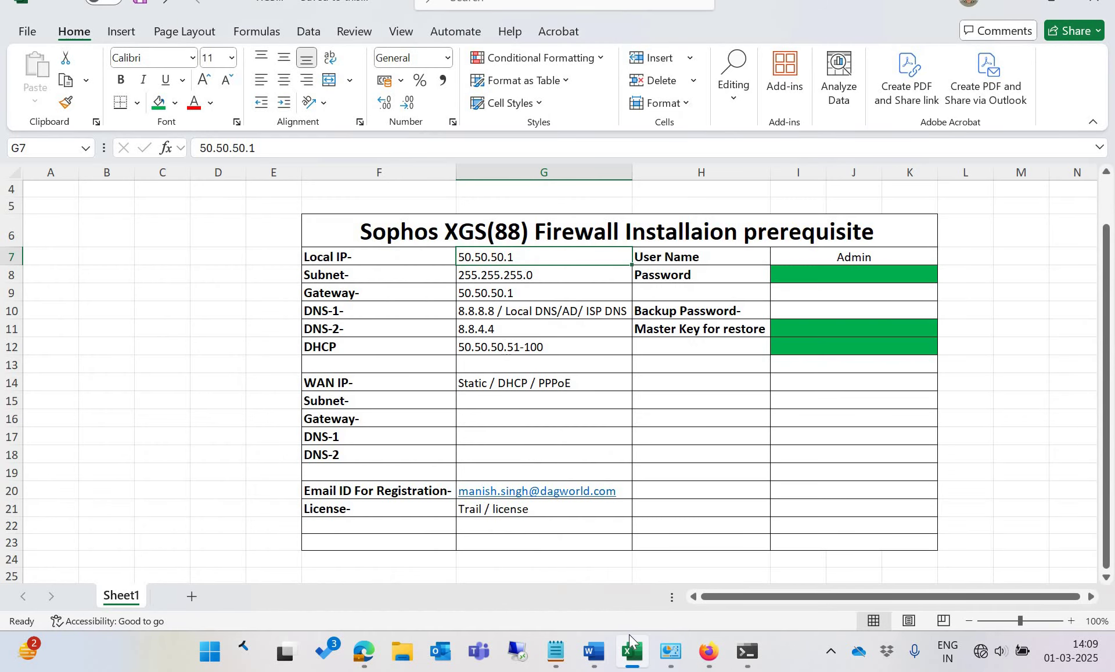
click(746, 656)
key(alt+Tab)
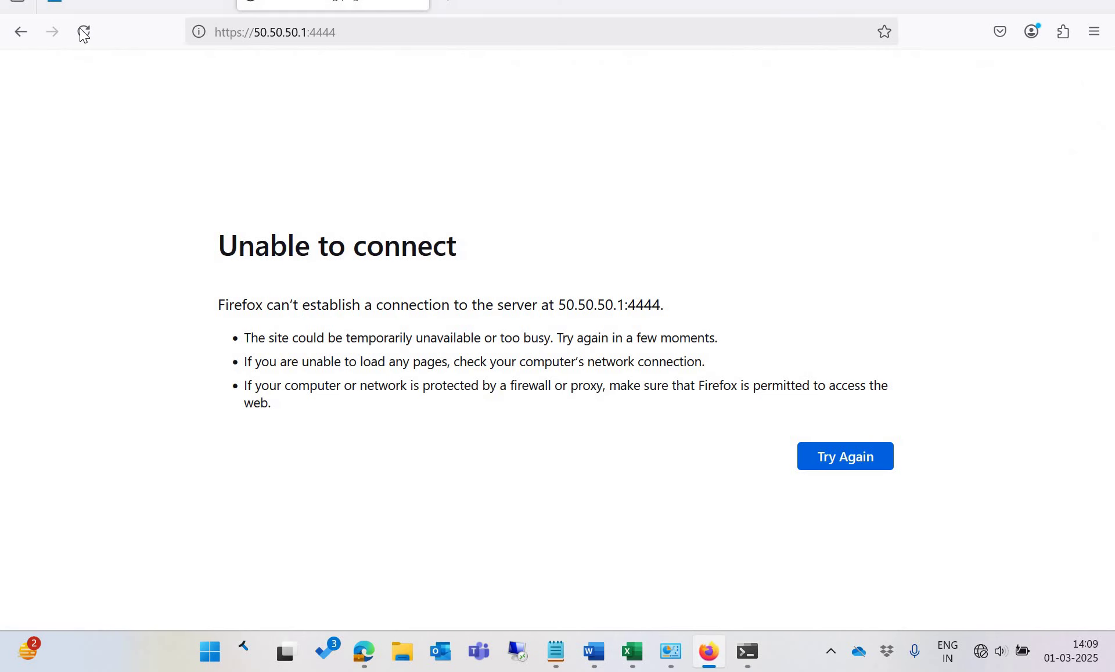
click(85, 32)
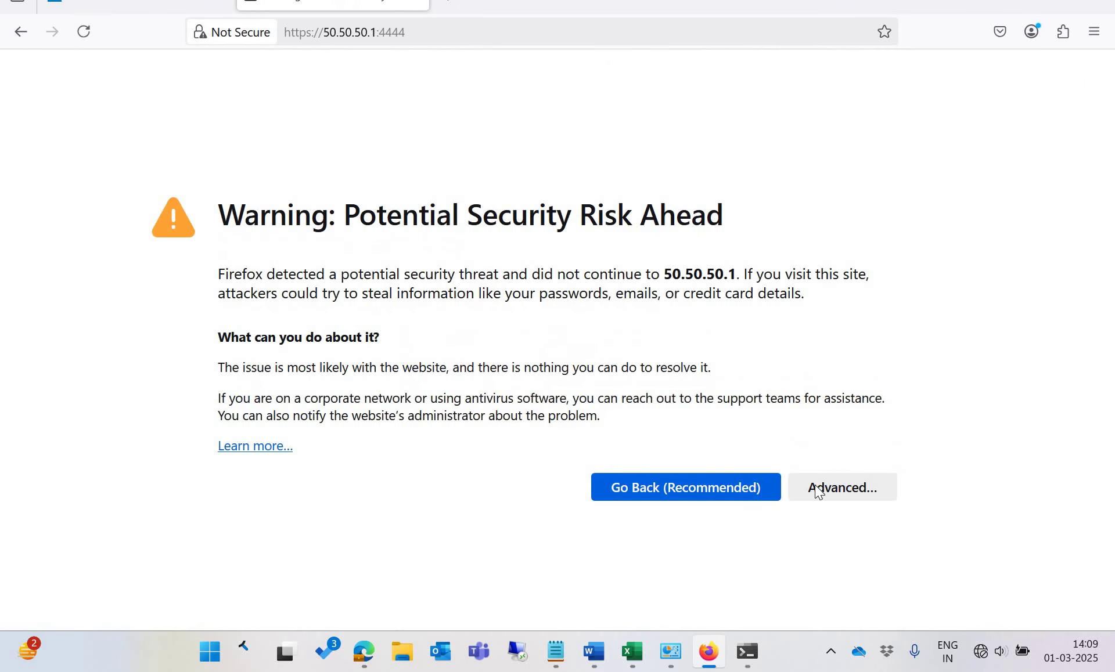
click(814, 487)
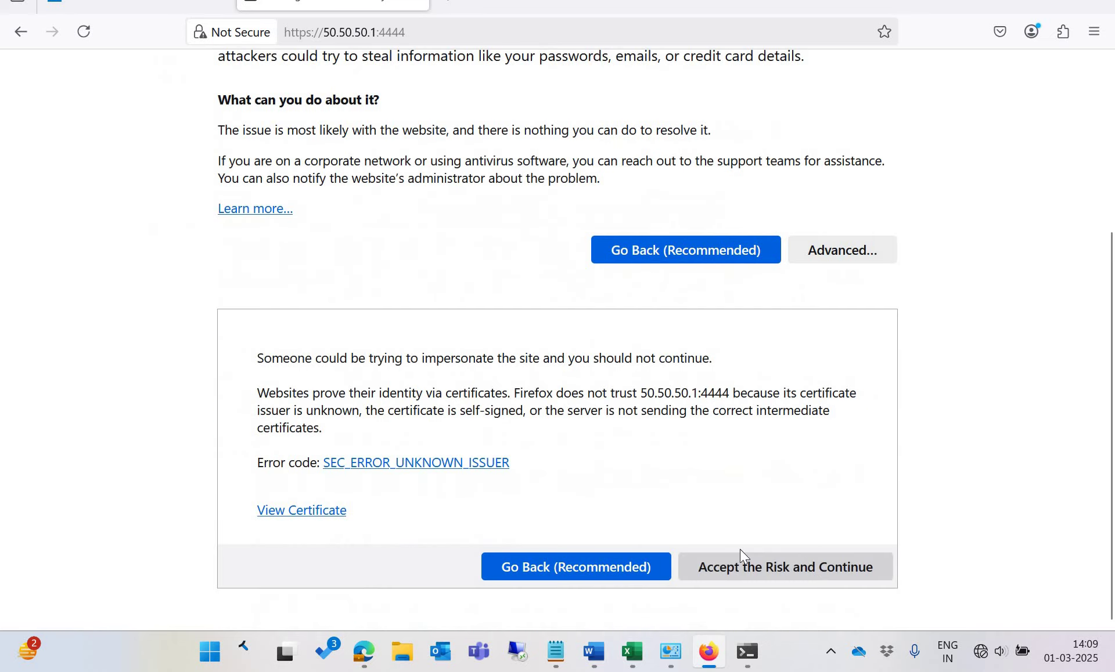
click(740, 559)
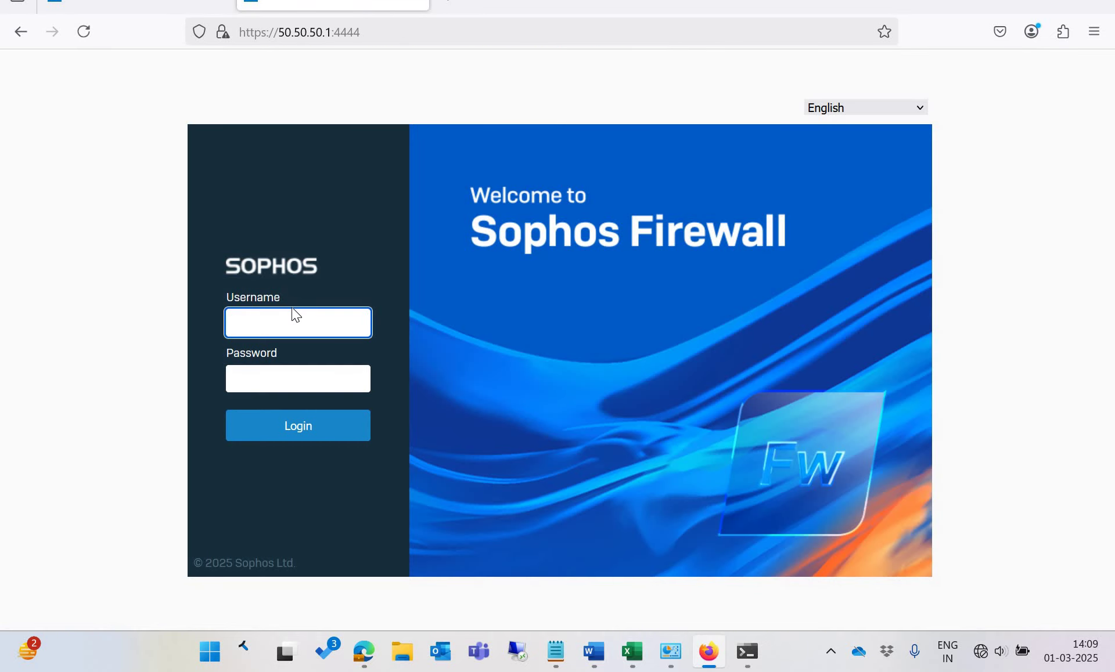
Log in as admin with the password, decline saving it, and skip registration for now
text(admin)
key(Tab)
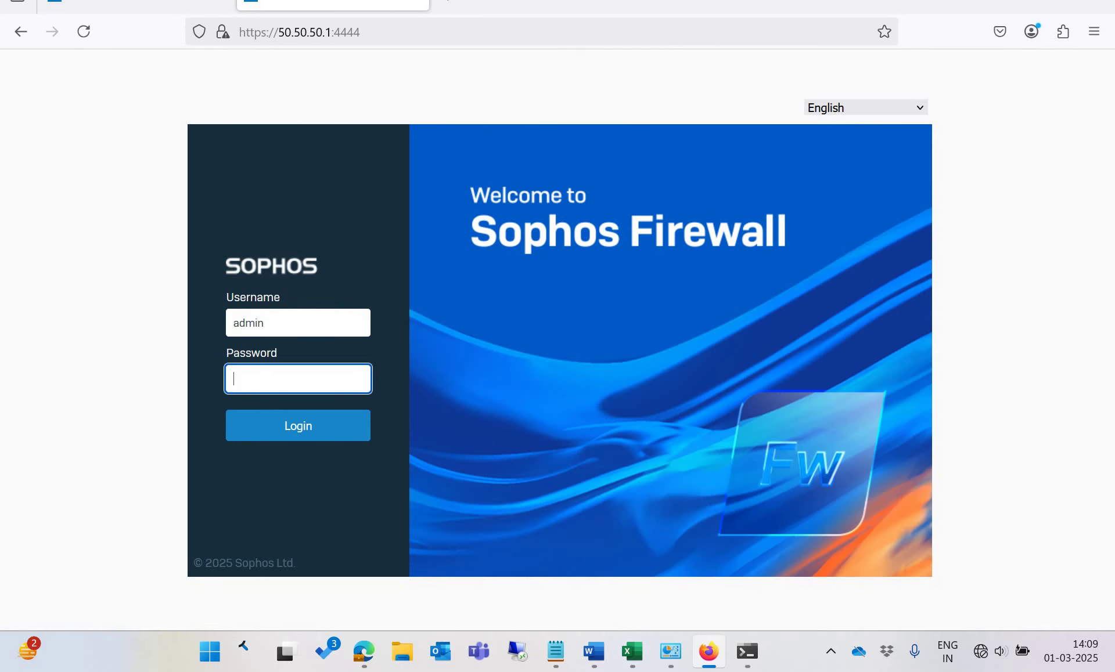
text(a)
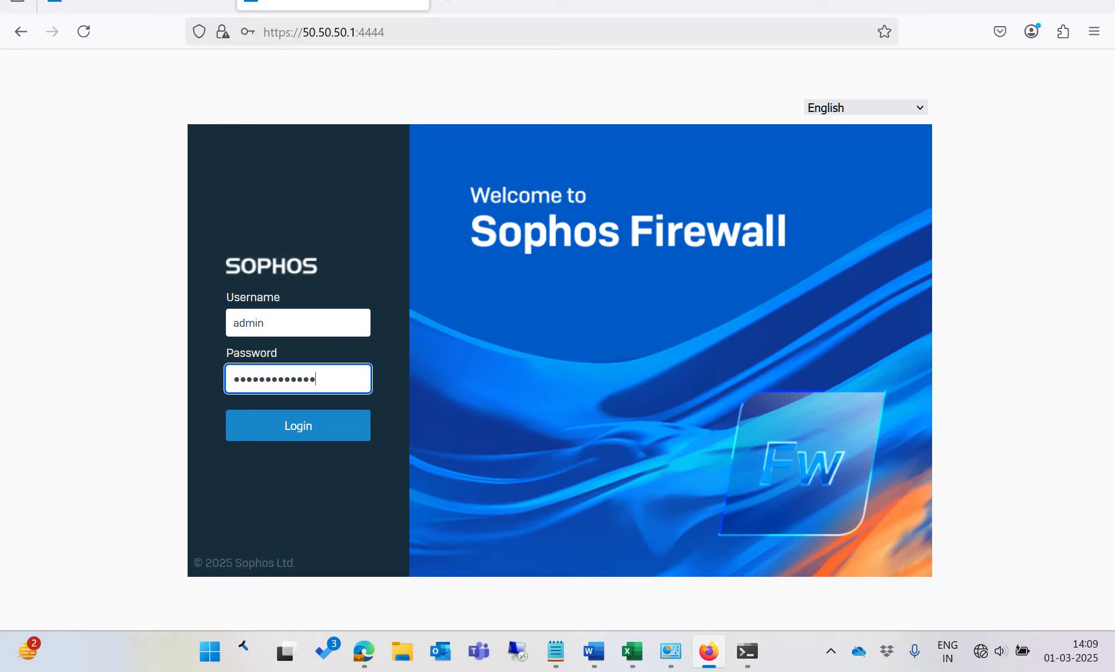
key(Return)
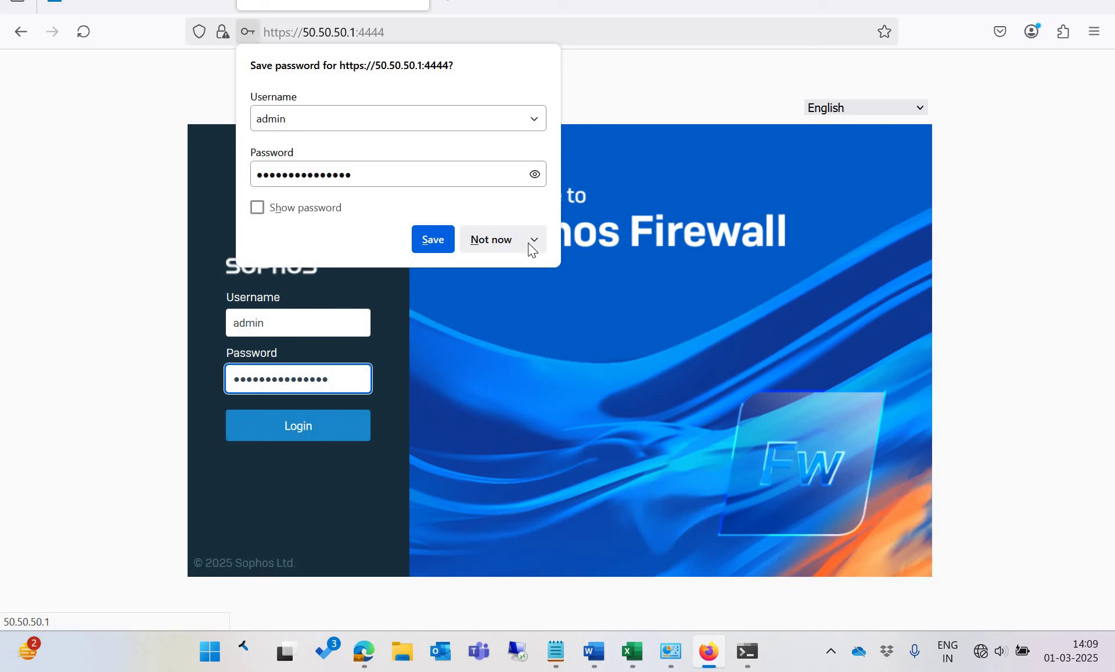
click(533, 240)
click(511, 270)
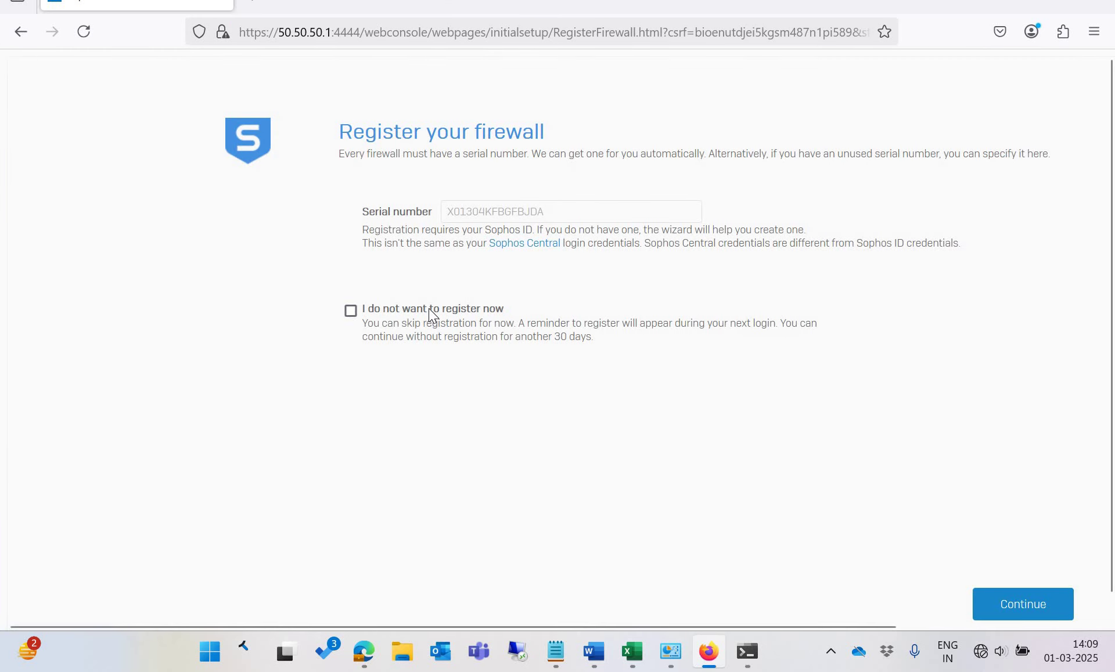
click(430, 315)
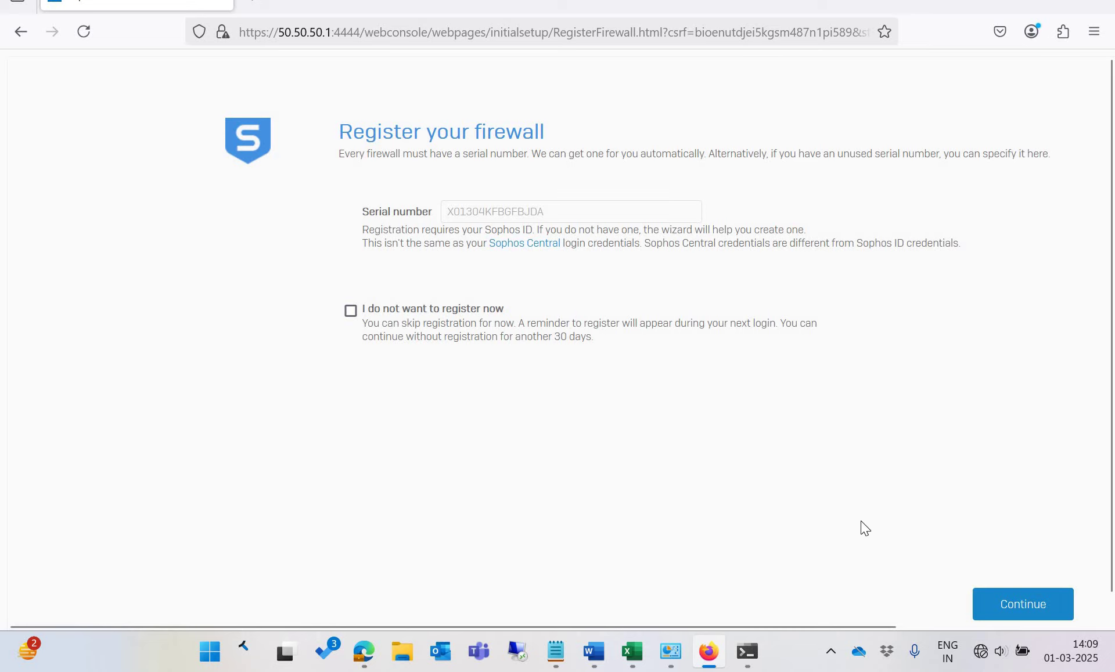
click(1020, 605)
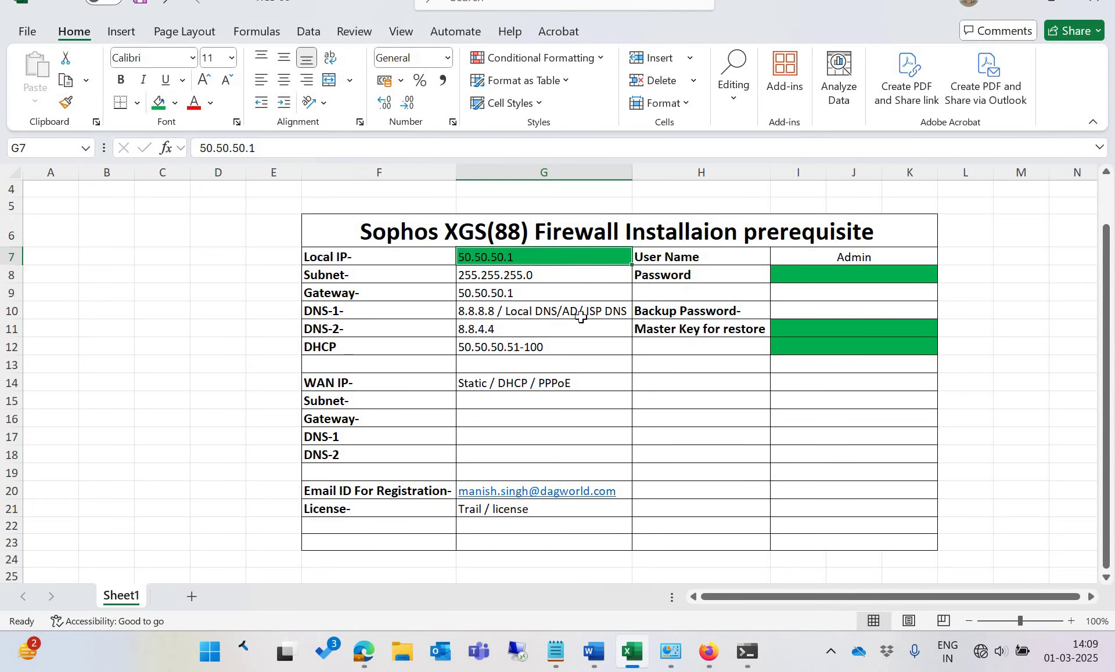
Fill G8 (255.255.255.0) green, then repeat the green fill on G9 (50.50.50.1) with F4
click(527, 272)
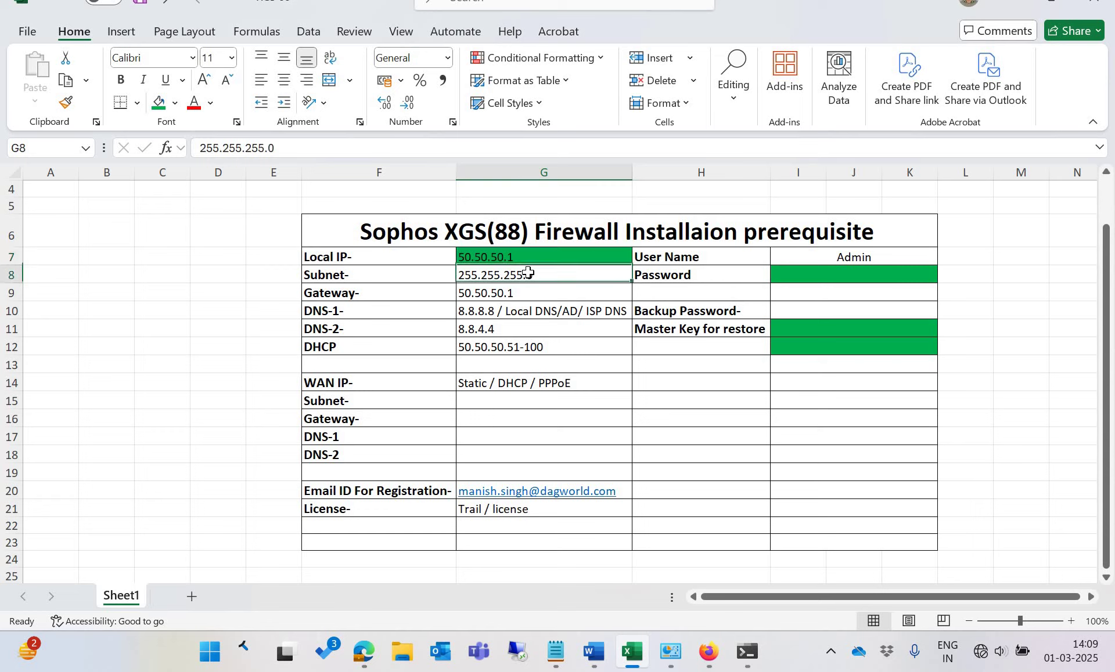
click(159, 105)
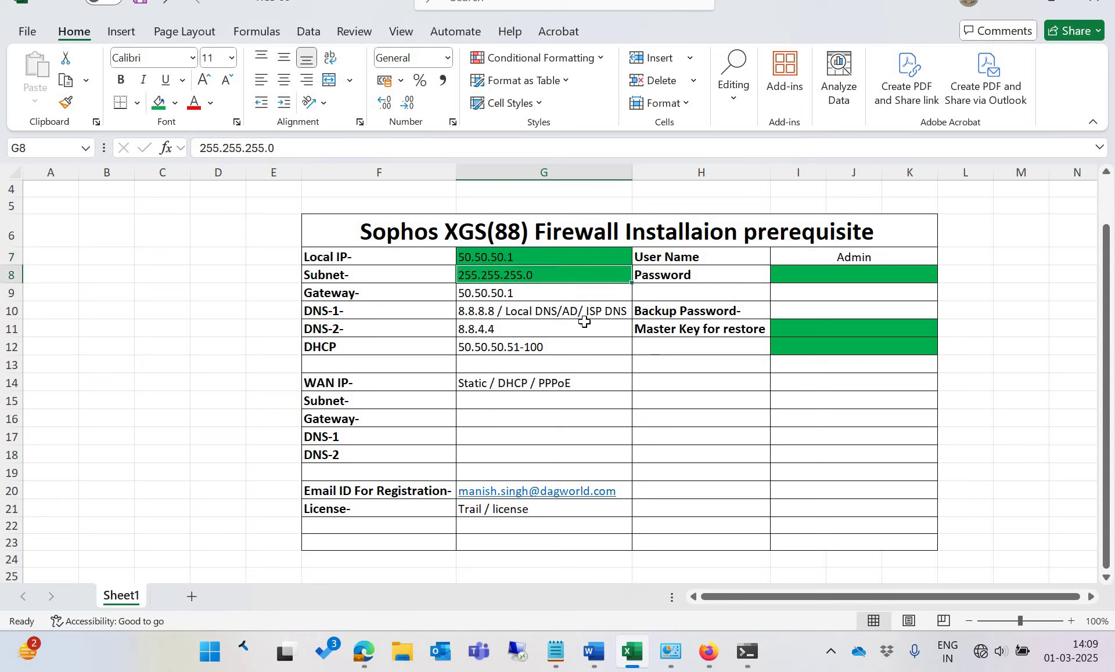
click(530, 296)
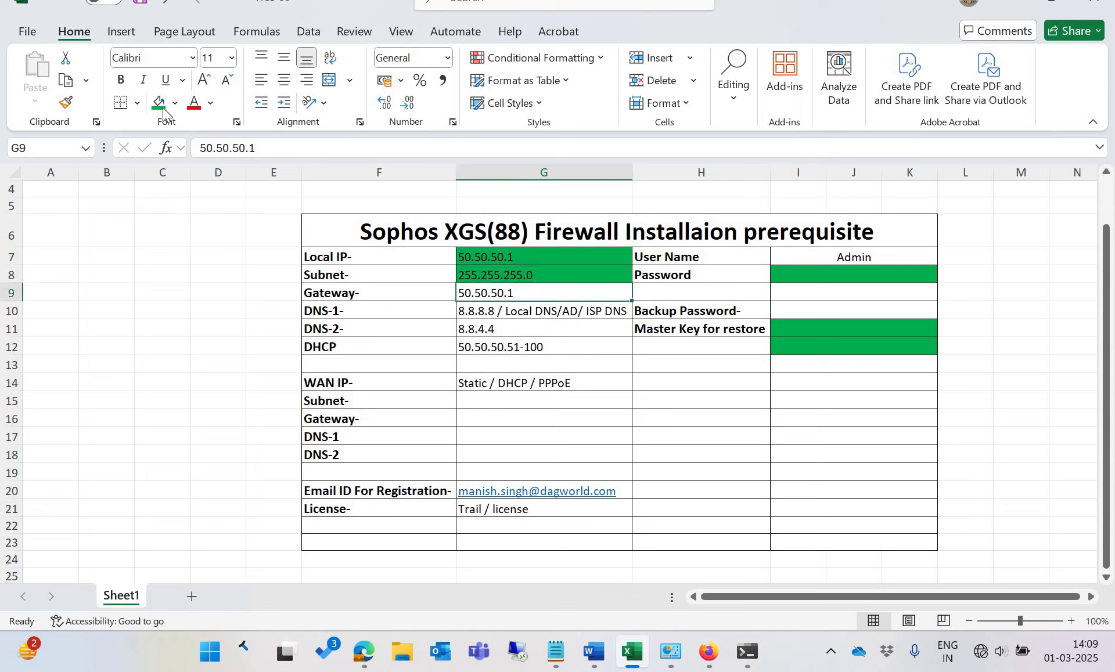
key(F4)
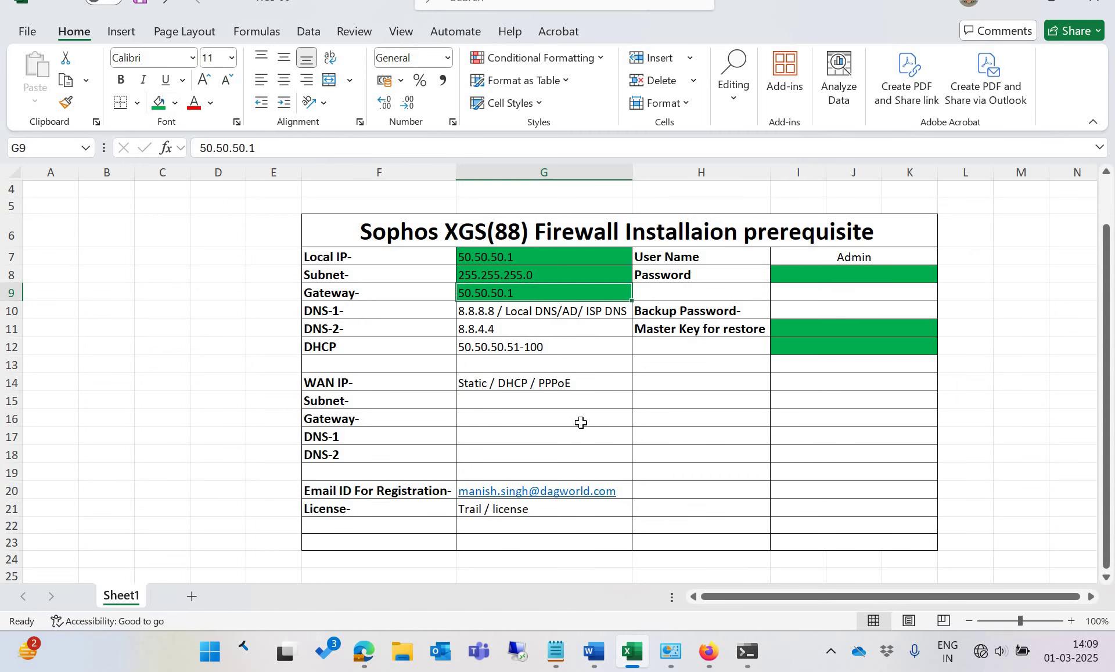
Note the console's port 4444 and view Network interfaces showing Port1 at 50.50.50.1/255.255.255.0
click(708, 652)
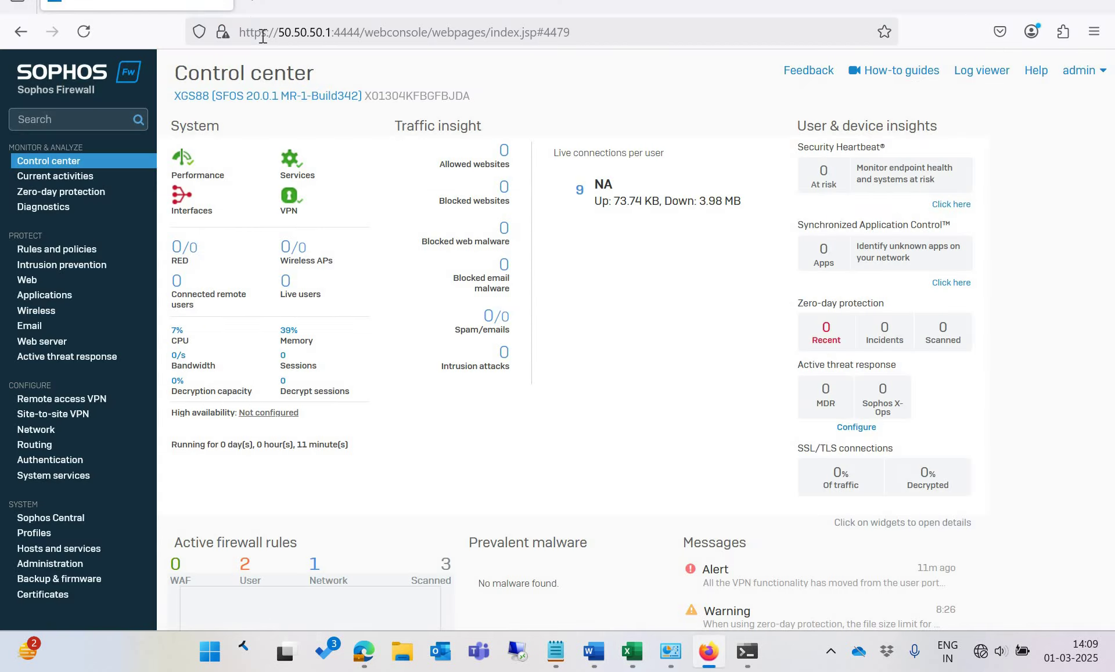
click(333, 33)
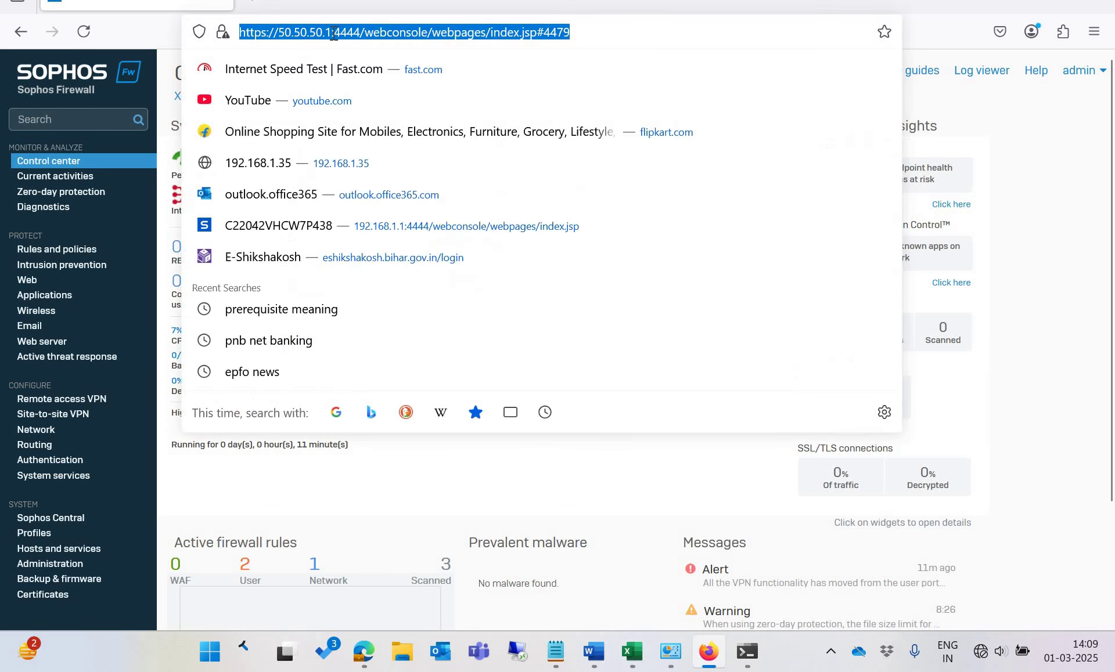
click(334, 32)
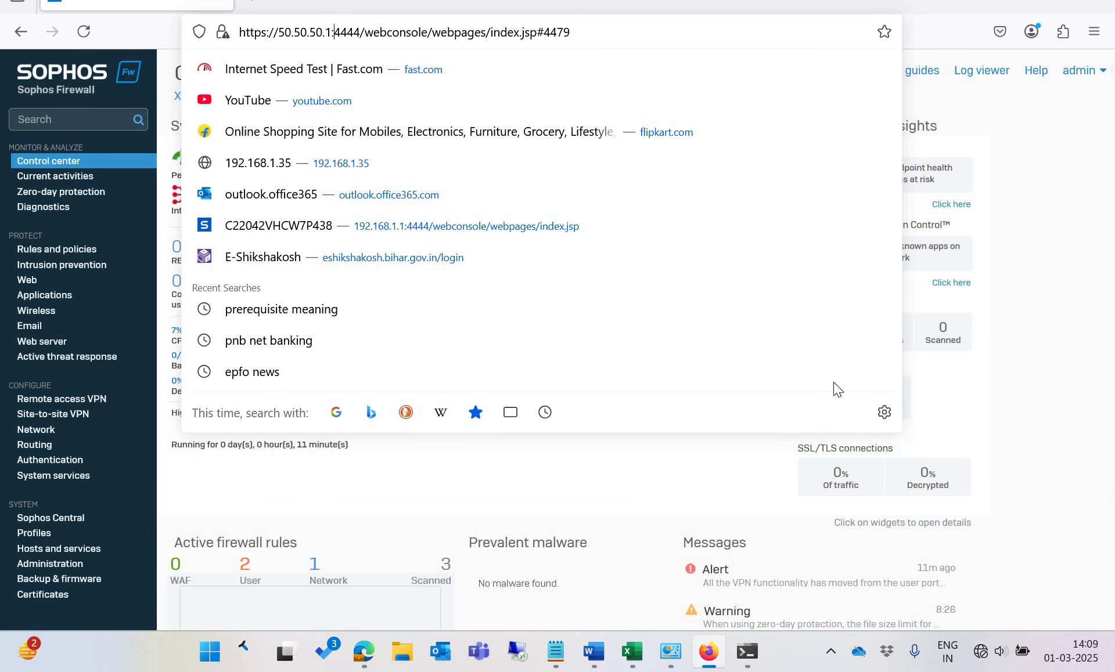
click(1046, 371)
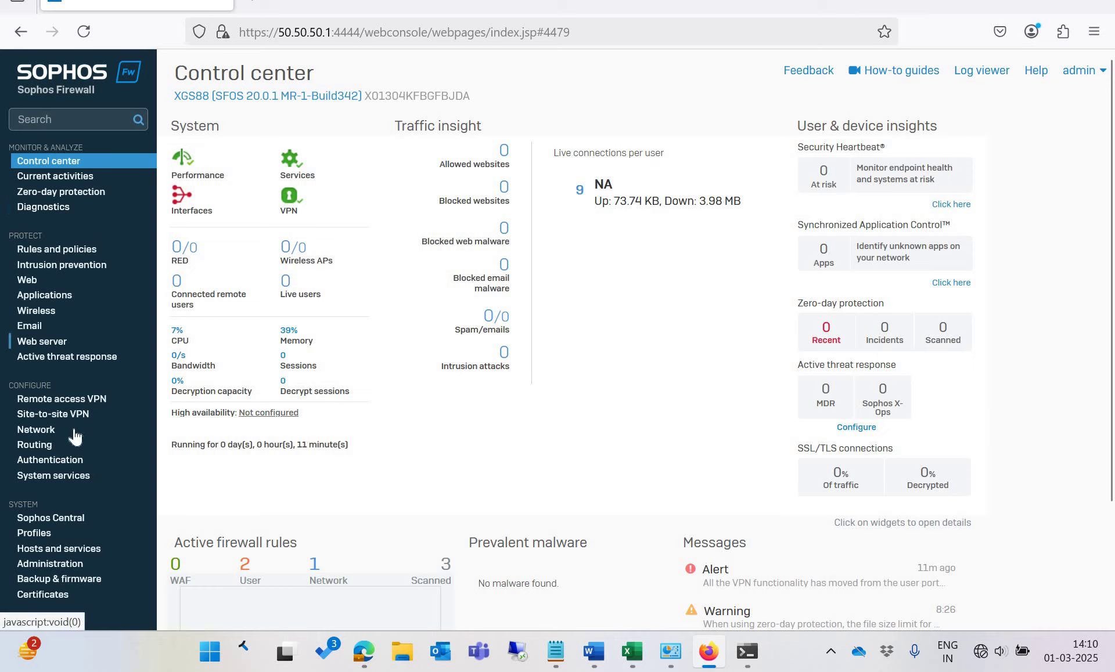
click(34, 430)
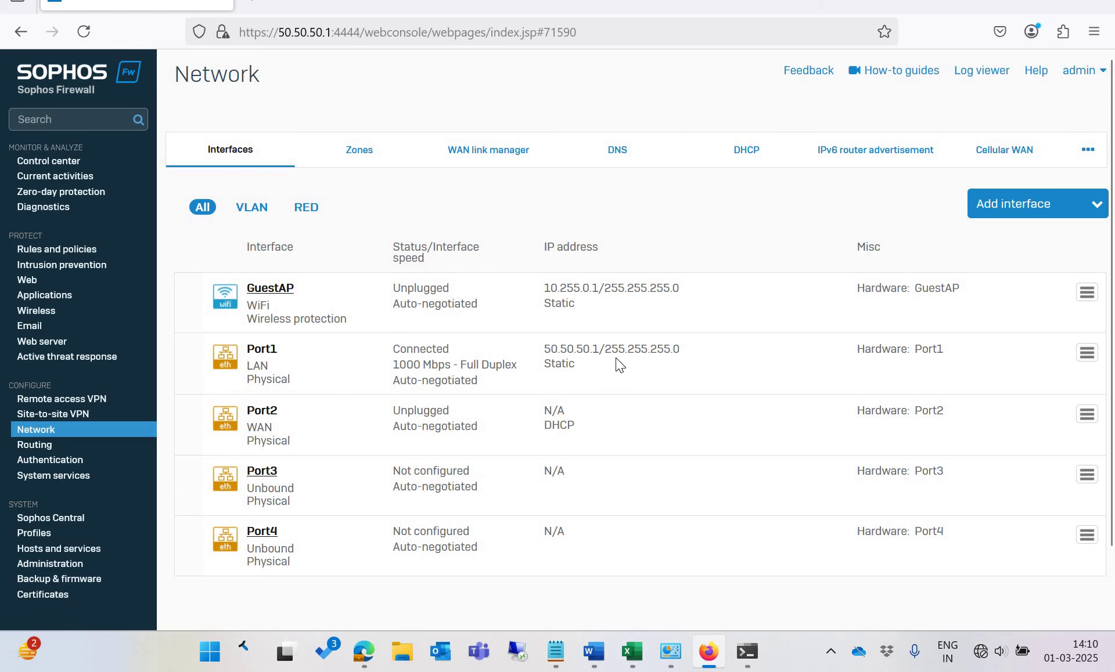
click(634, 653)
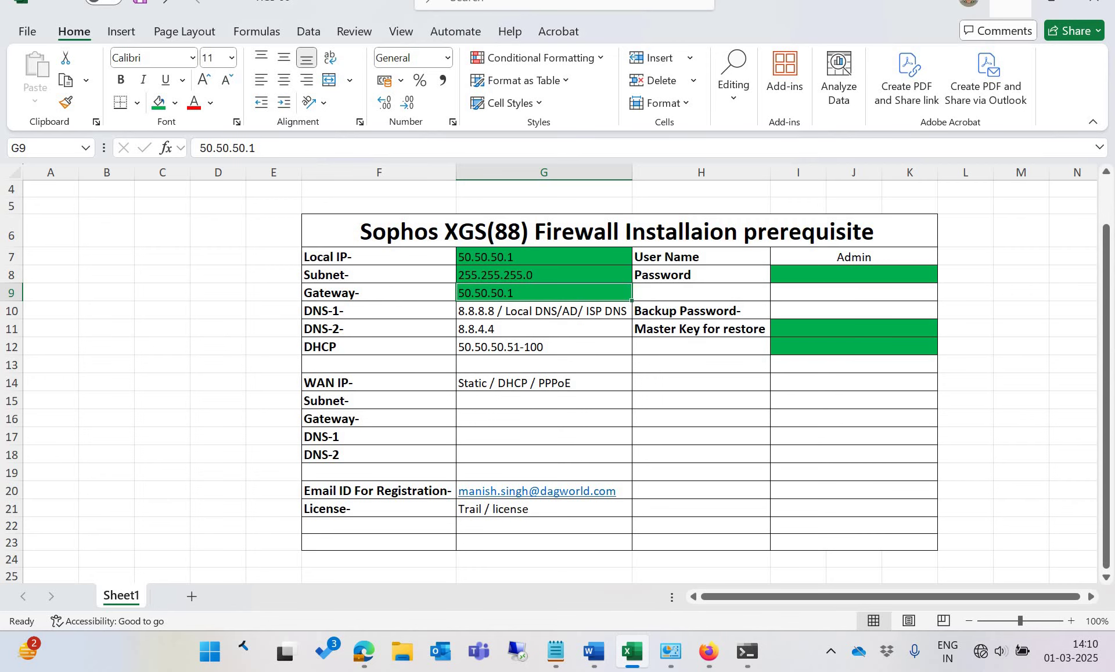
double_click(965, 15)
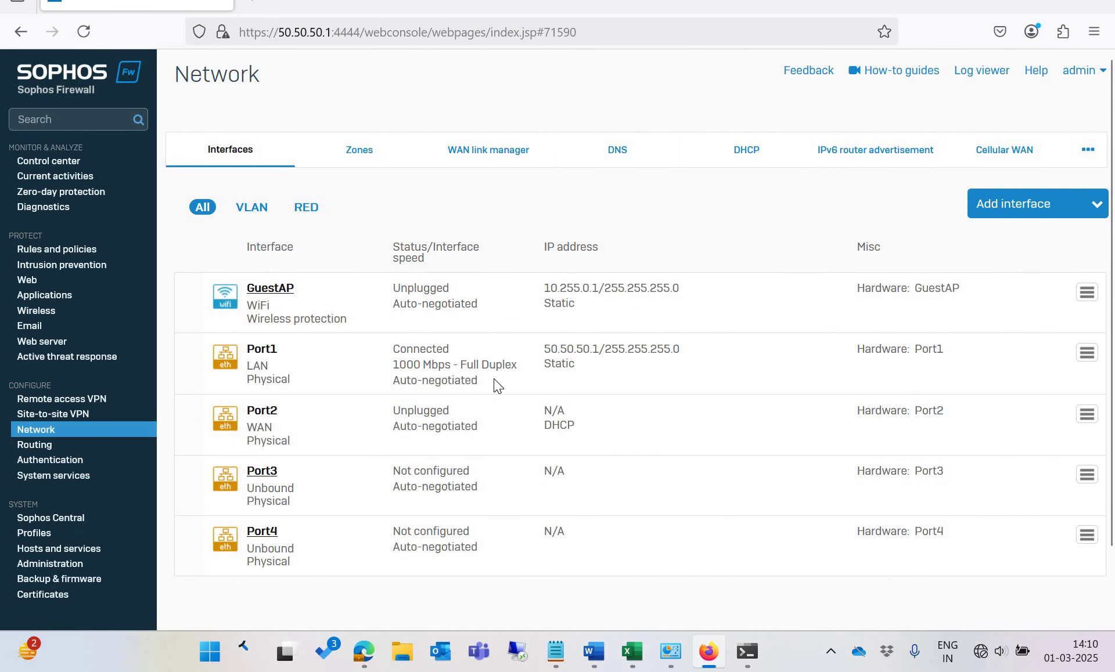
On the DHCP tab, review and delete Default_DHCP_Server, then begin adding a new server
click(751, 155)
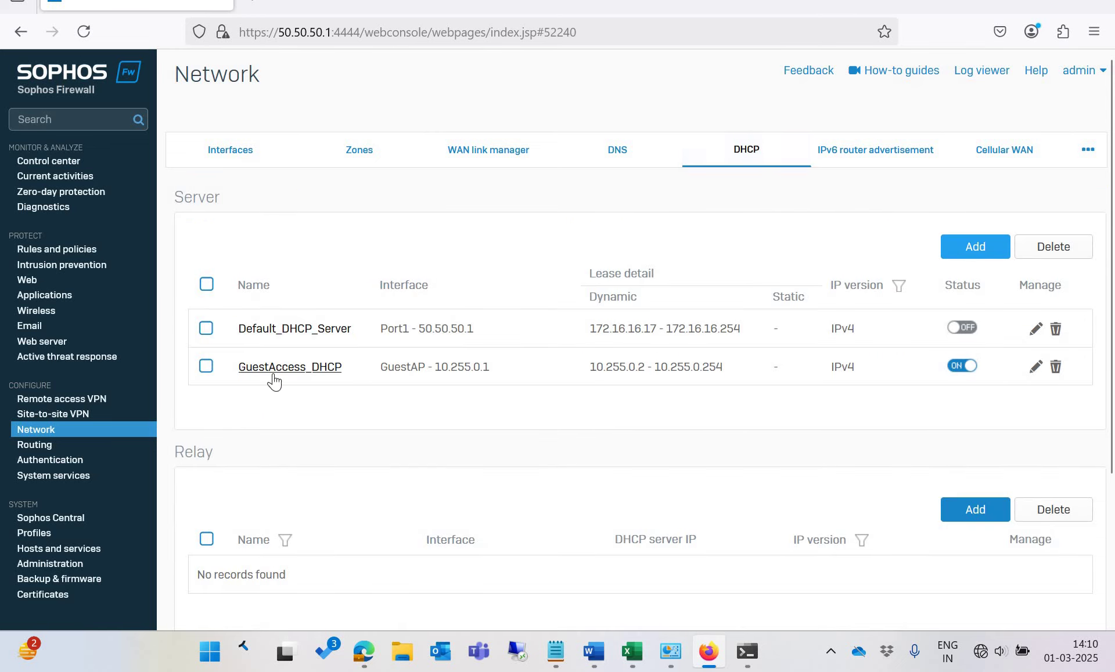
click(309, 341)
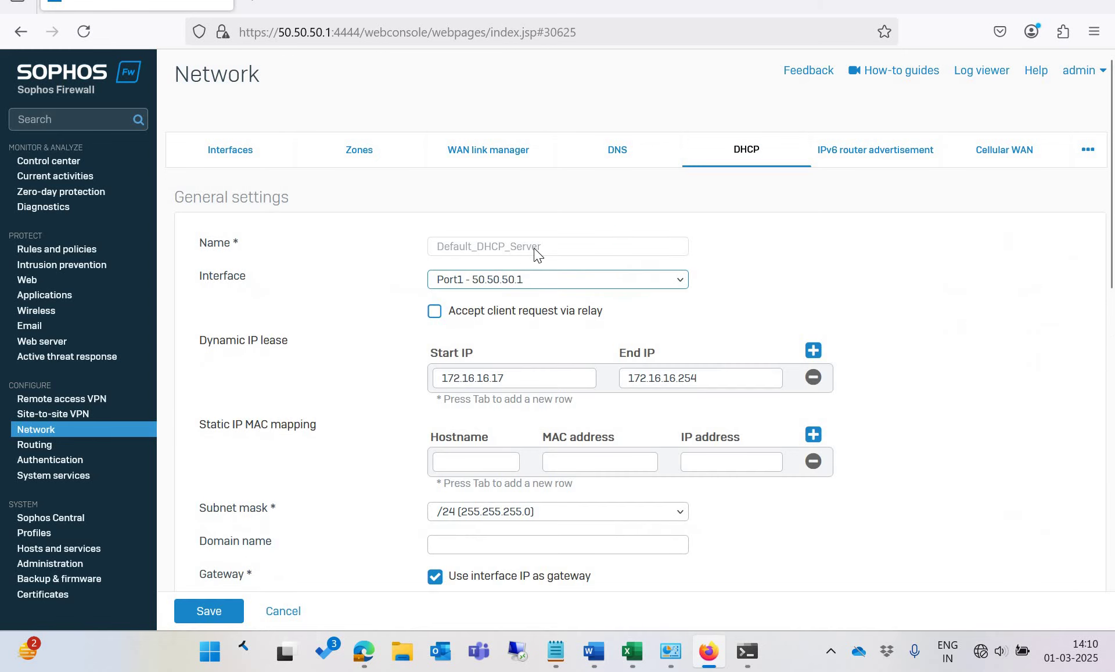
click(746, 156)
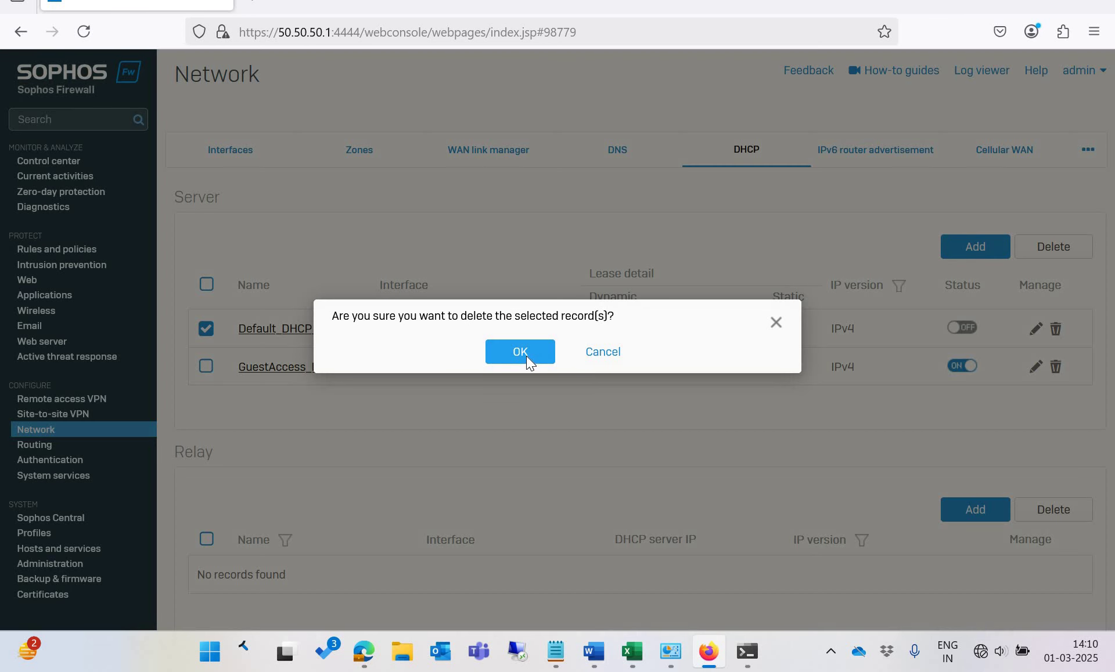
click(526, 357)
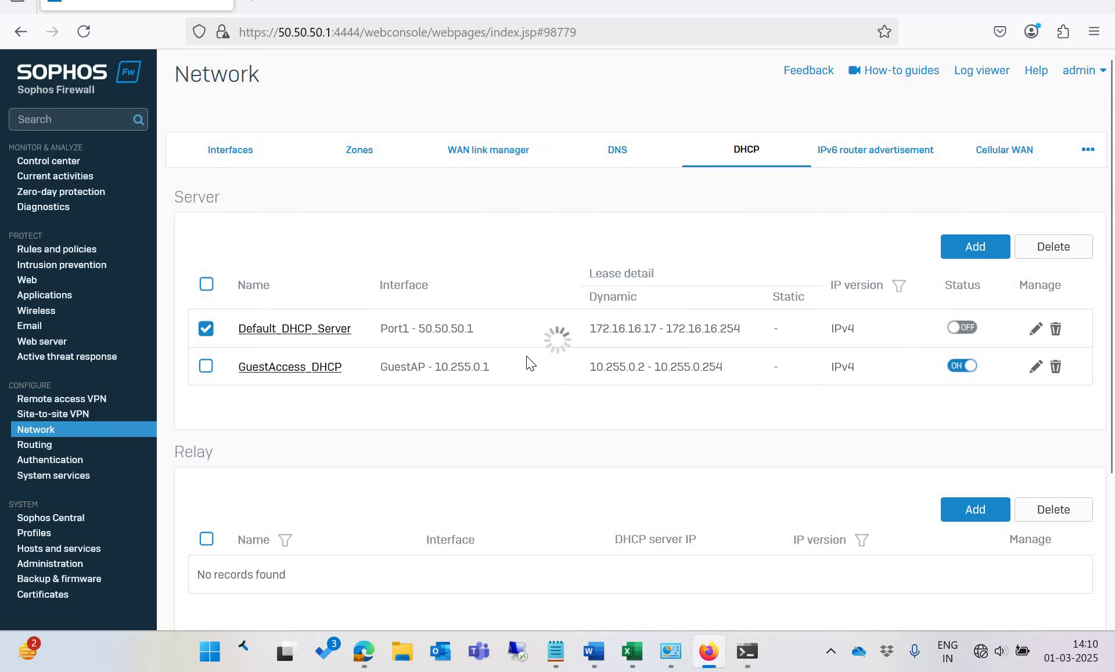
click(981, 250)
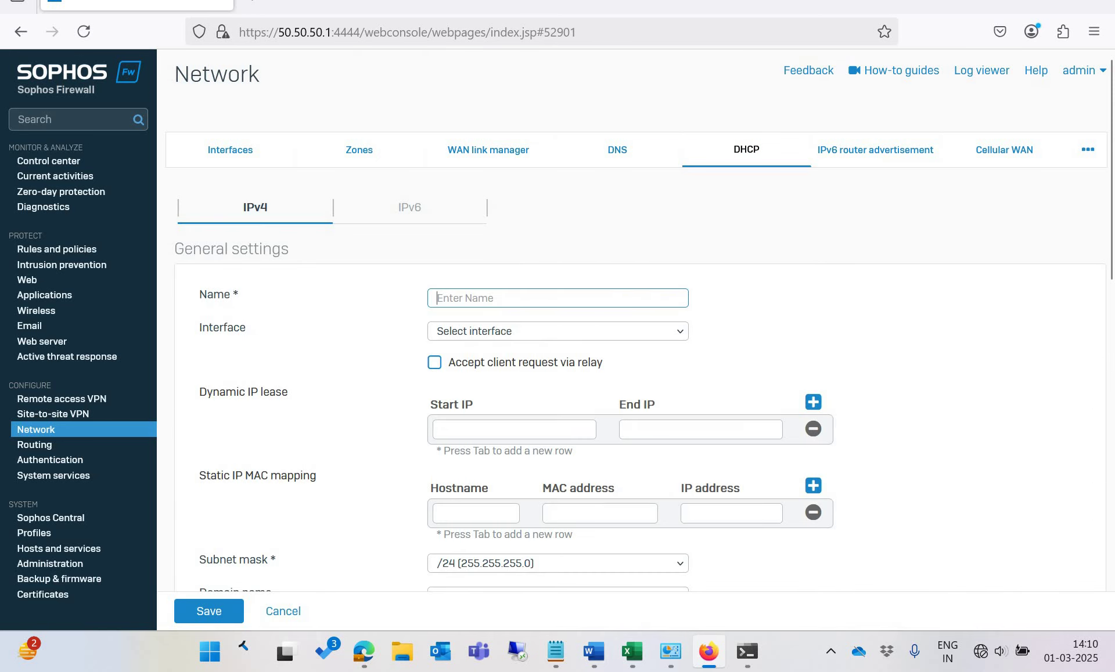
Name the server DAG DHCP Server and serve it on Port1 - 50.50.50.1
text(DAG DHCP Server)
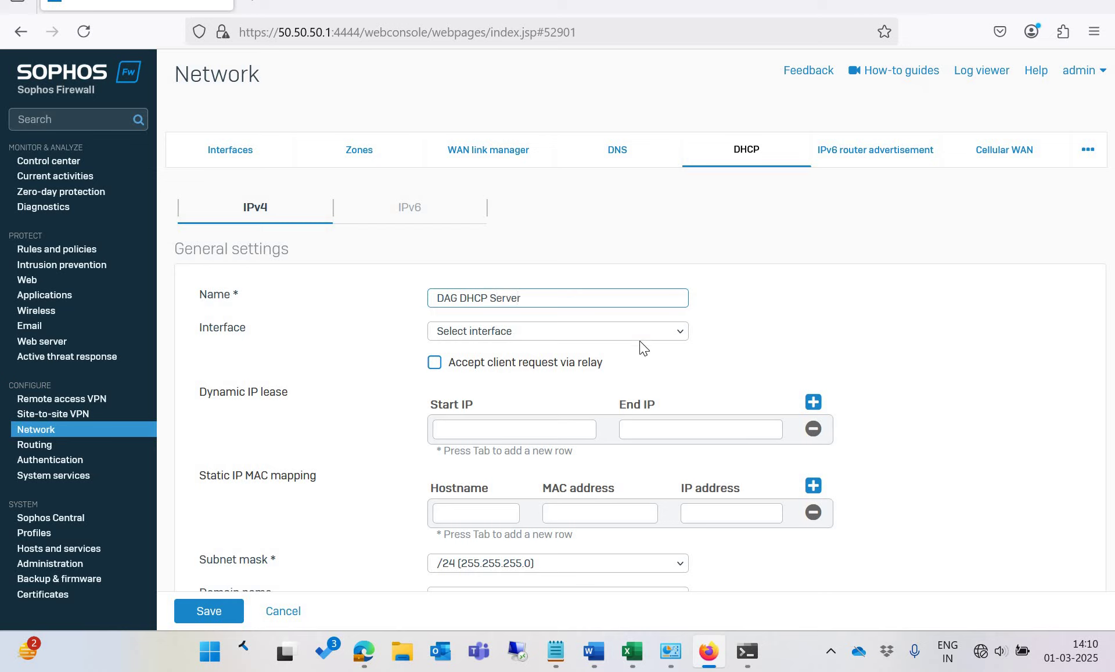
click(655, 337)
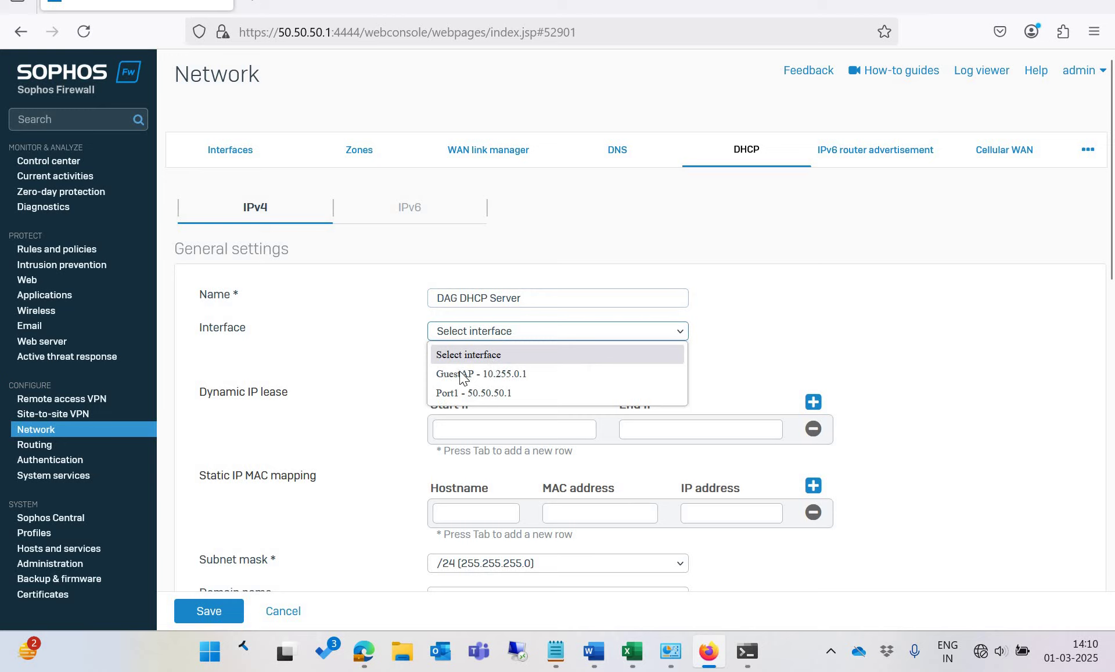
click(502, 393)
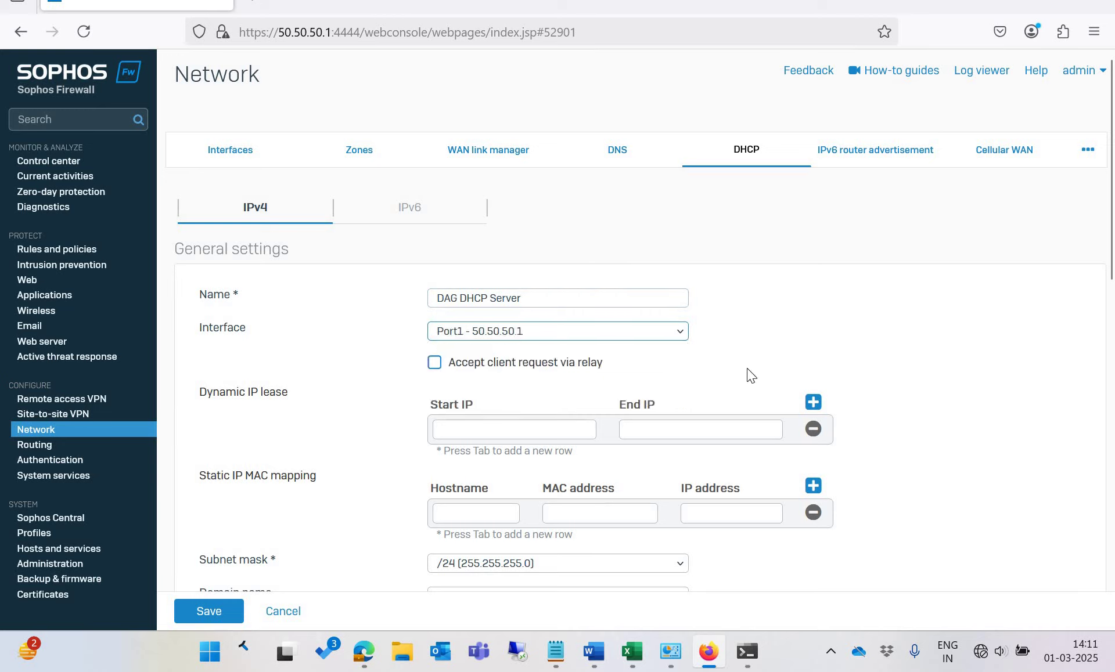
click(547, 429)
click(547, 429)
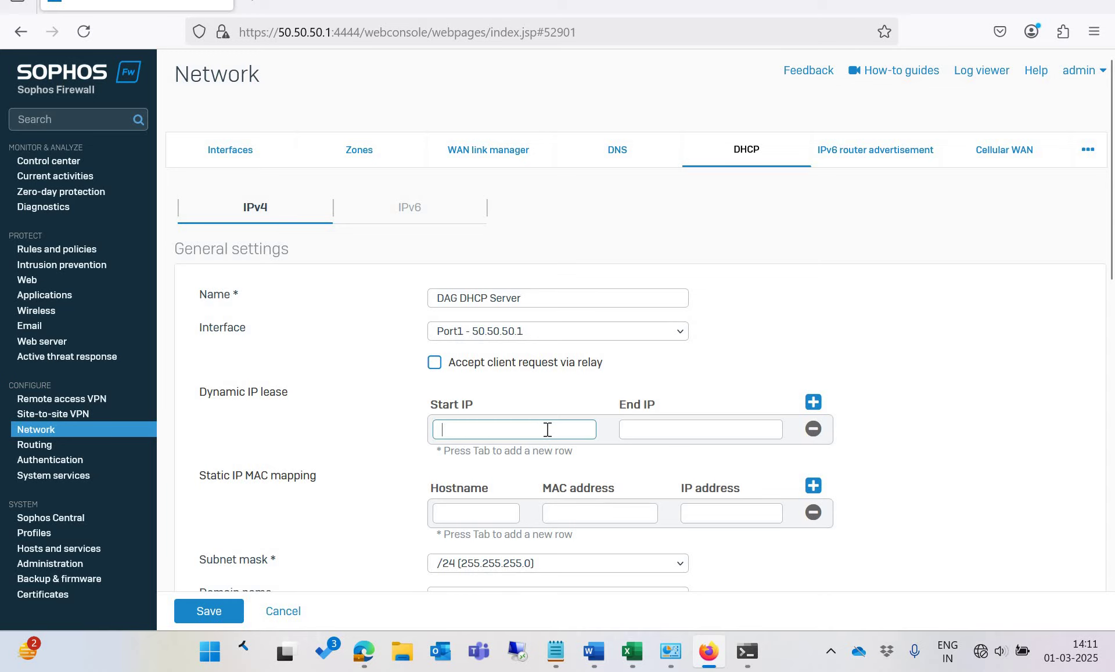
Set the lease range 50.50.50.51 to 50.50.50.100, matching the prerequisite sheet
click(631, 651)
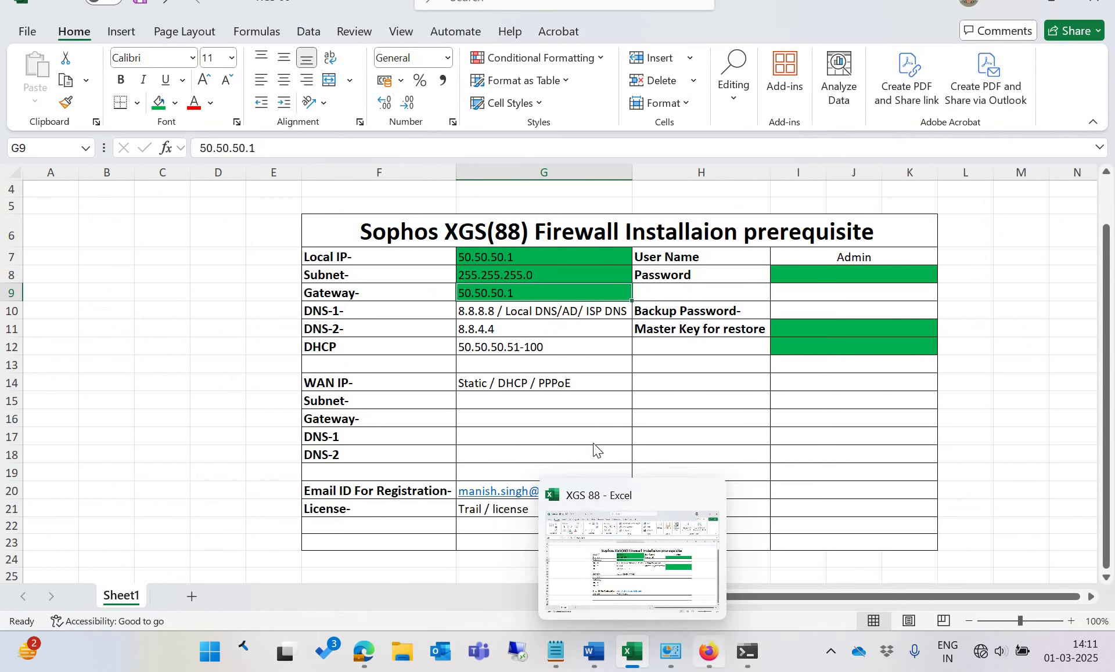
key(alt+Tab)
click(514, 429)
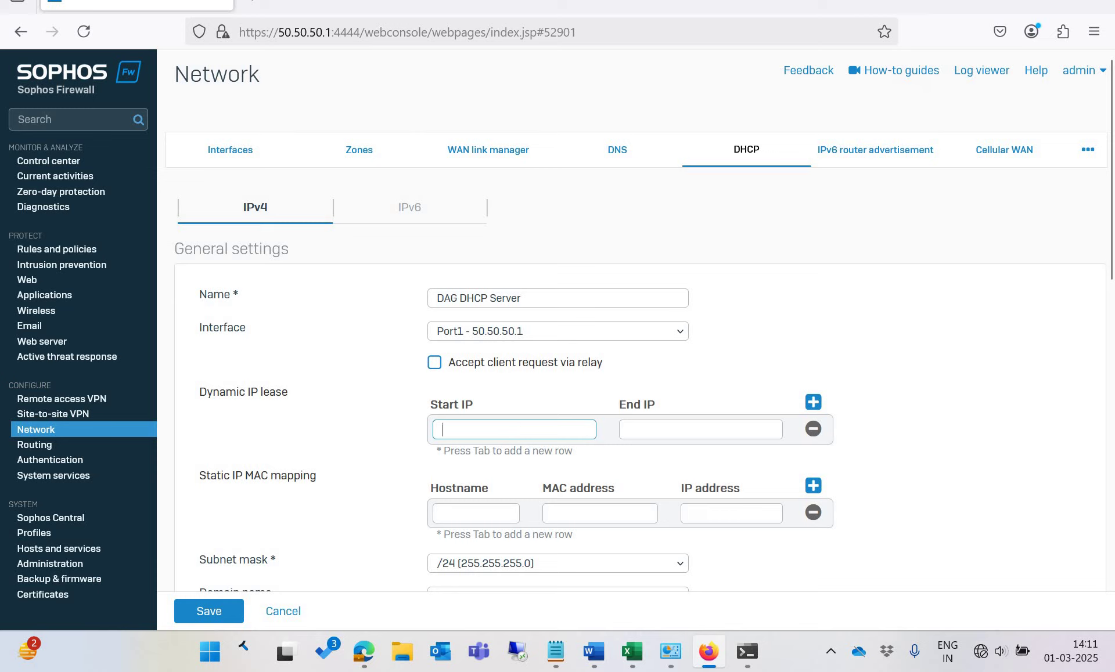
text(50.50.50.51)
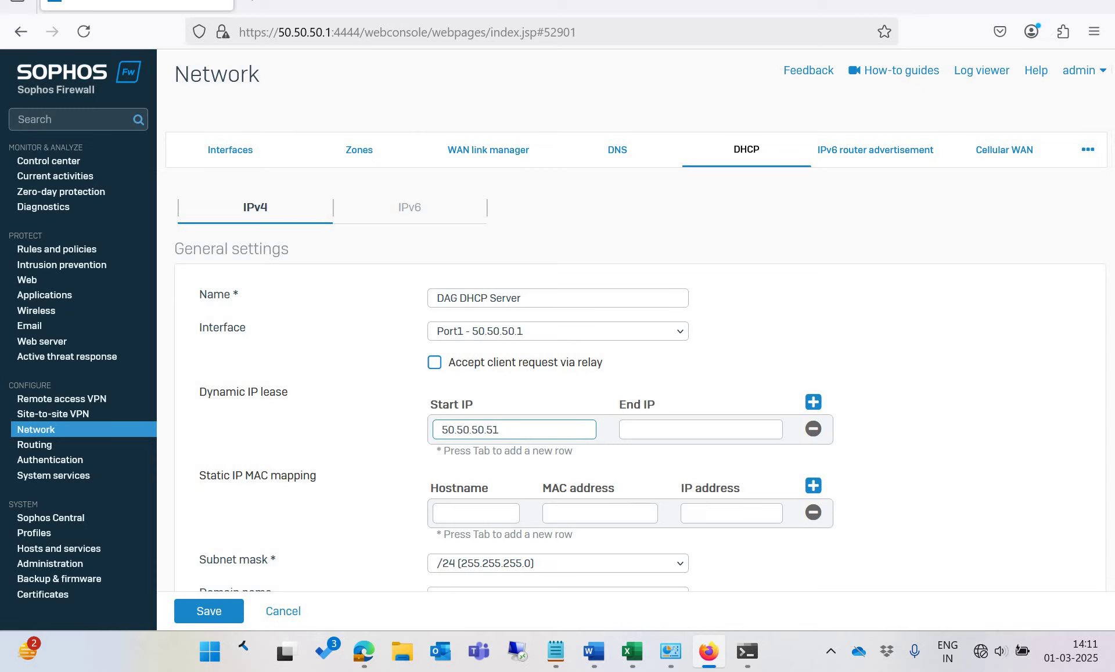
key(Tab)
drag(513, 429, 406, 429)
key(ctrl+c)
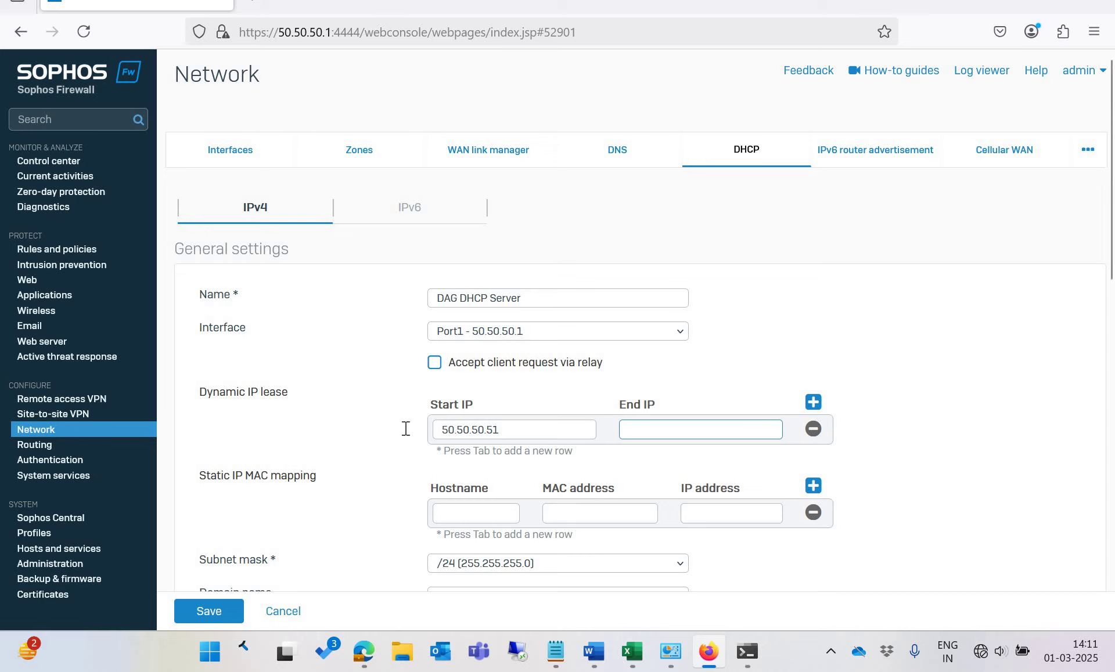
click(731, 431)
key(ctrl+v)
text(100)
key(alt+Tab)
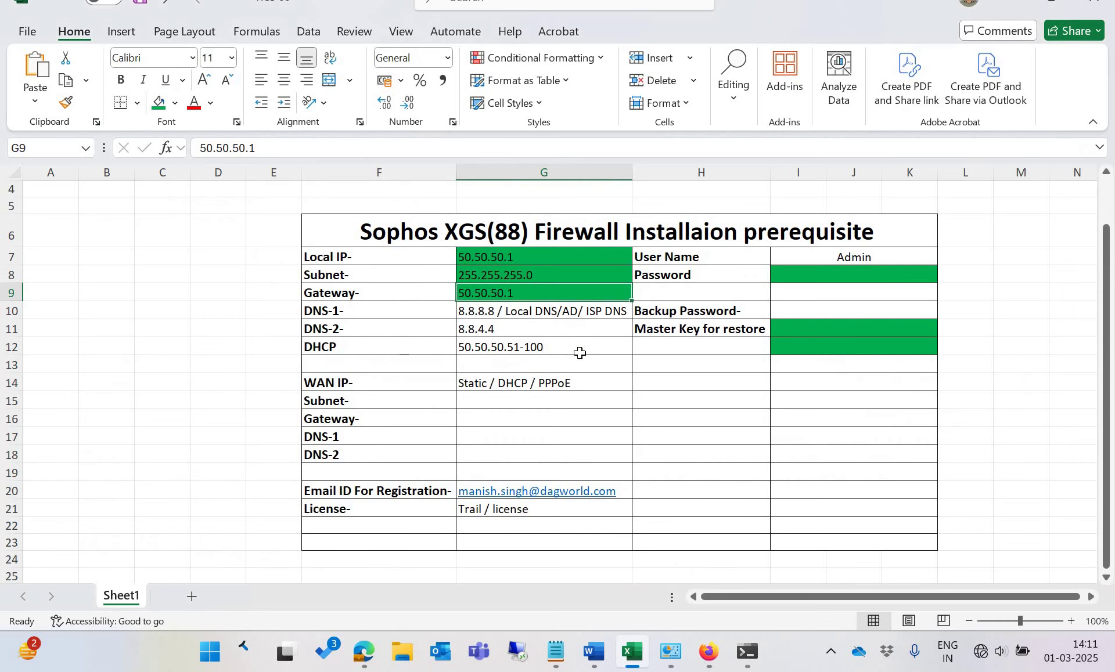
click(579, 351)
key(alt+Tab)
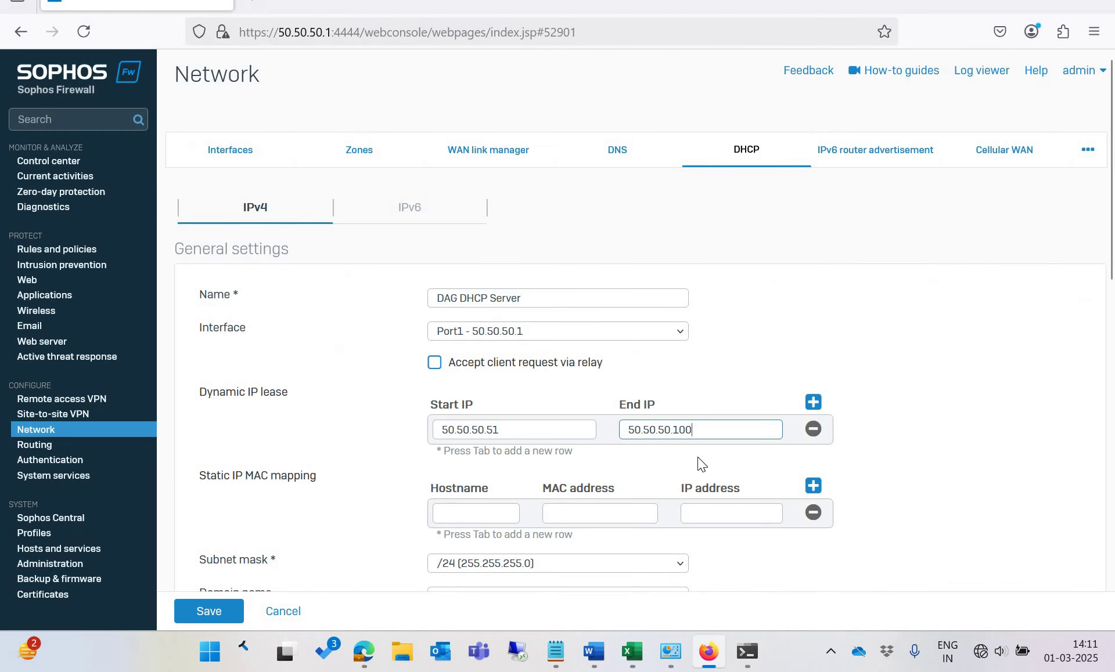
click(699, 464)
Save the new DHCP server from the bottom of the form
scroll(699, 465, down, 5)
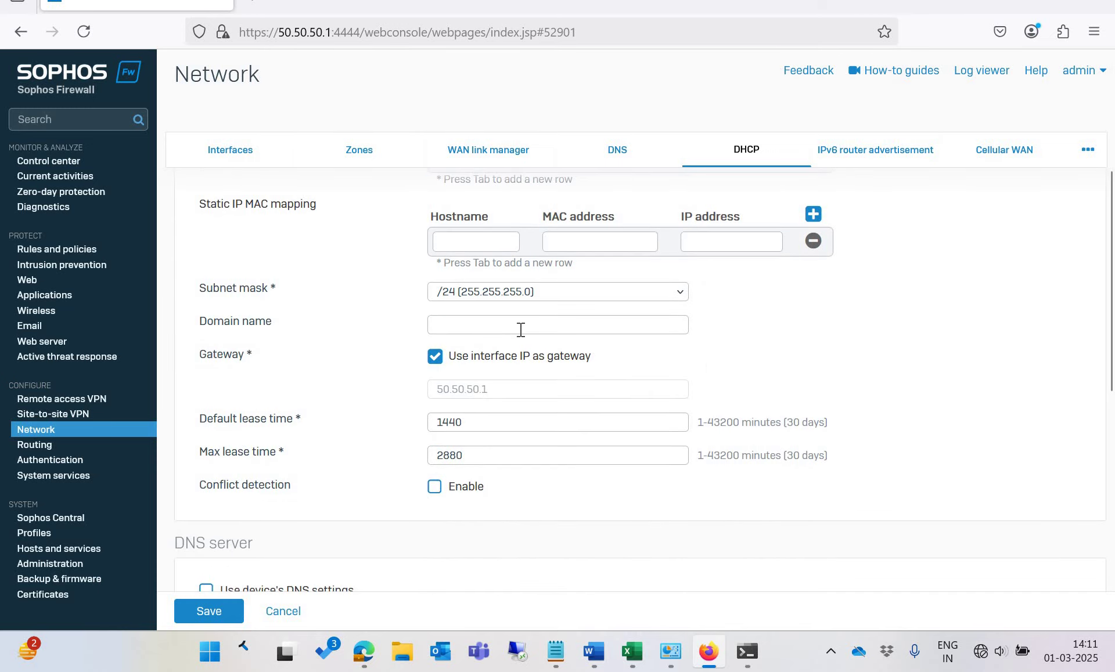
scroll(542, 370, down, 3)
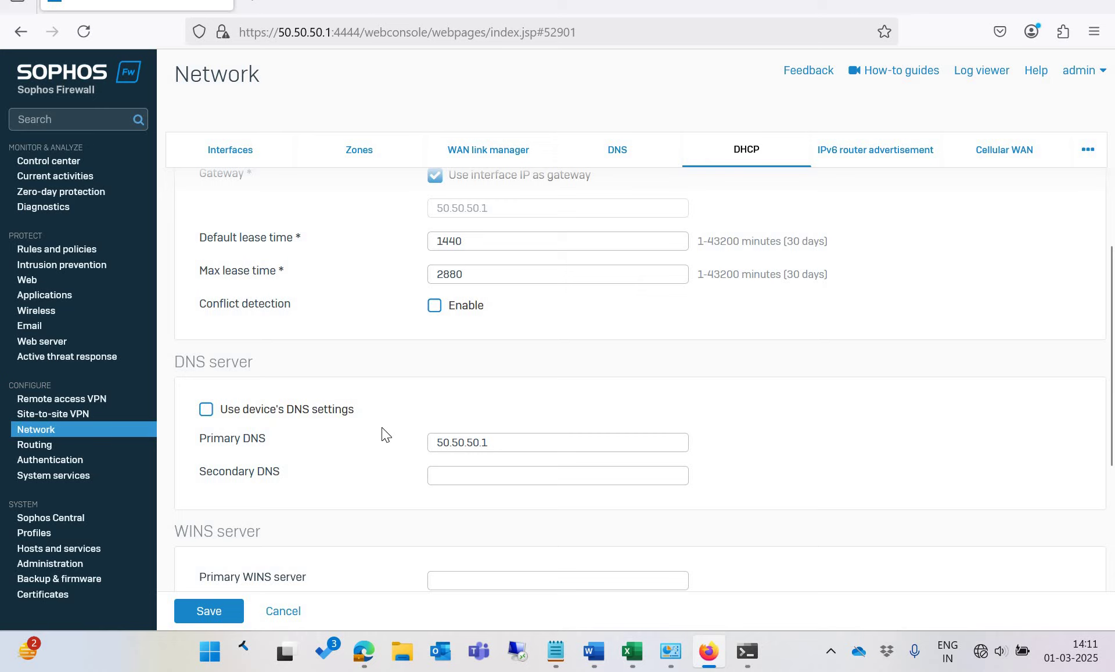
scroll(381, 436, down, 6)
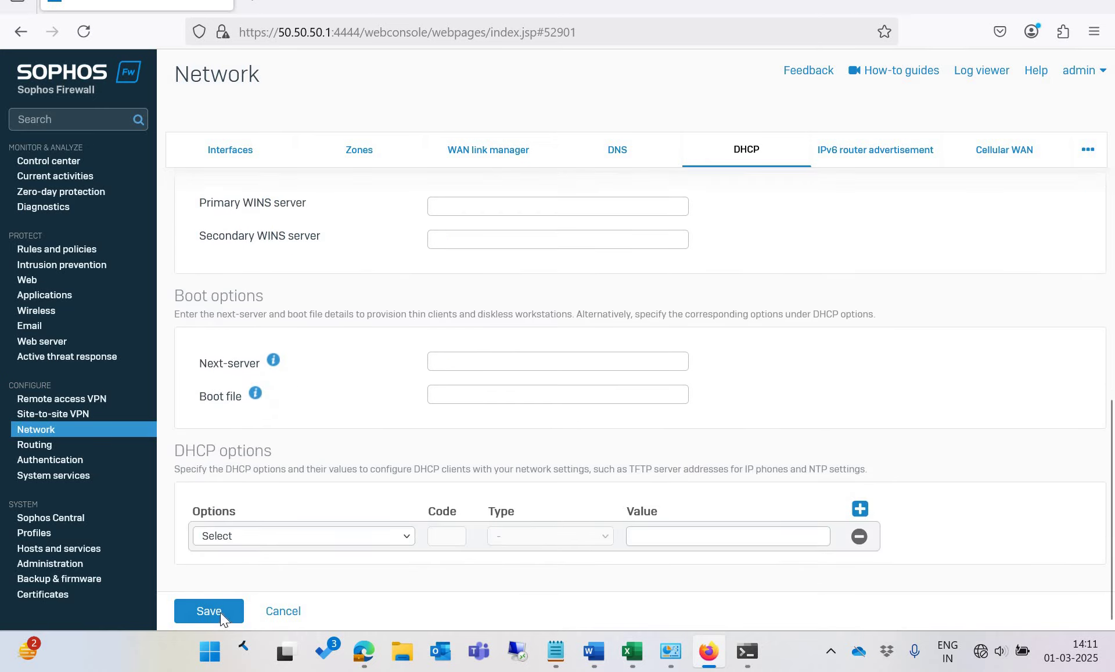
click(221, 612)
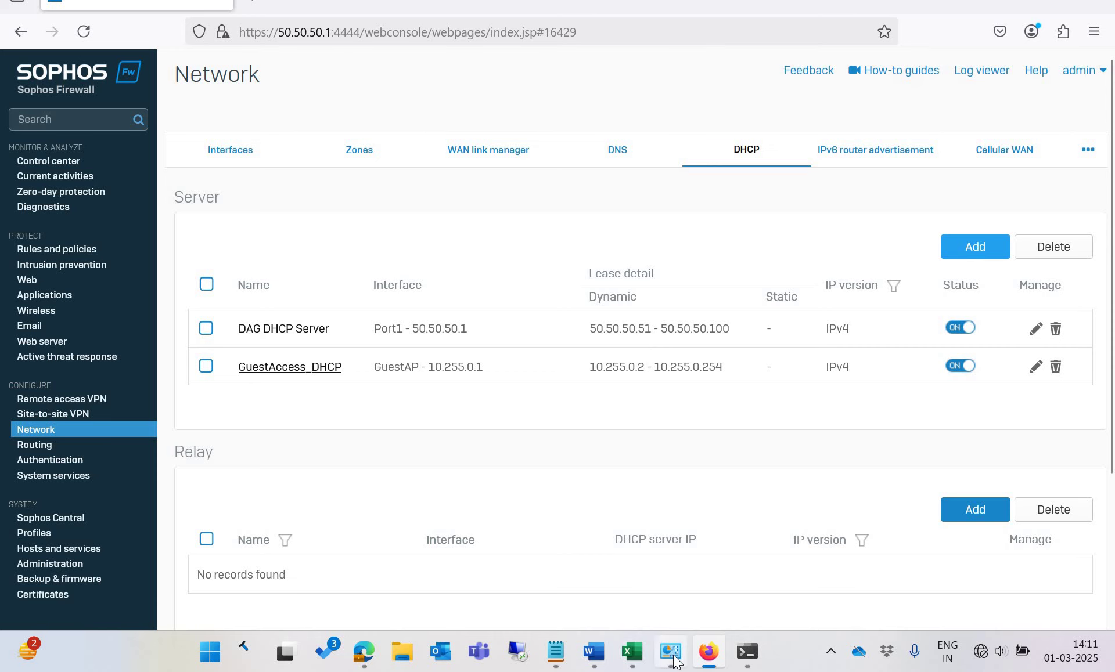
Change the Ethernet adapter's IPv4 from static 50.50.50.5 to obtaining IP and DNS automatically
click(683, 610)
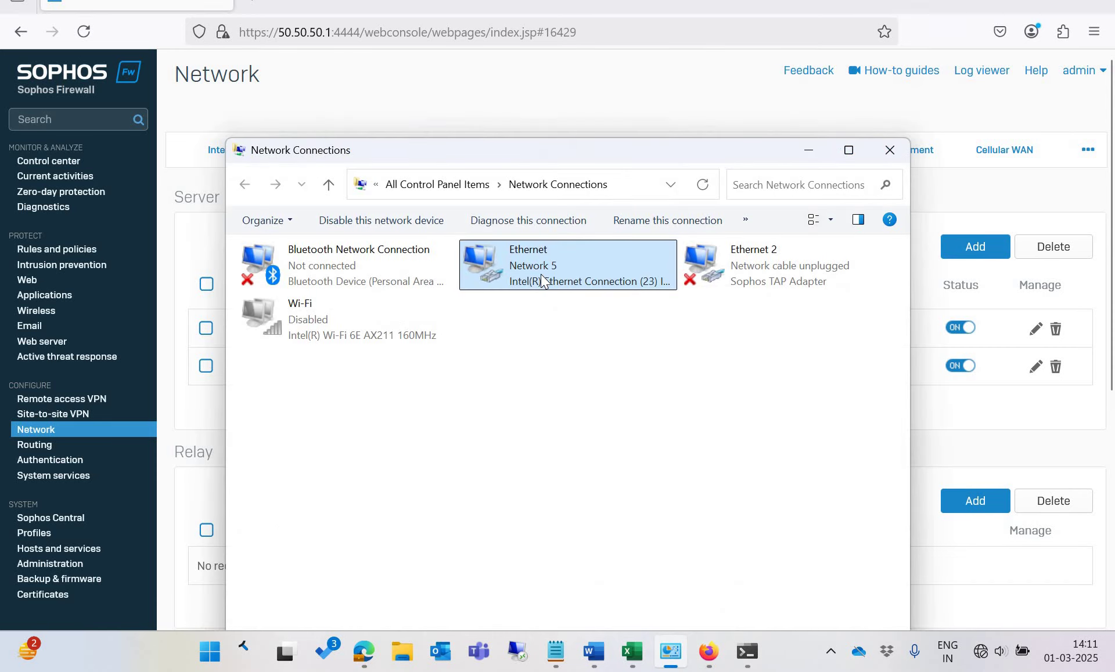
right_click(541, 274)
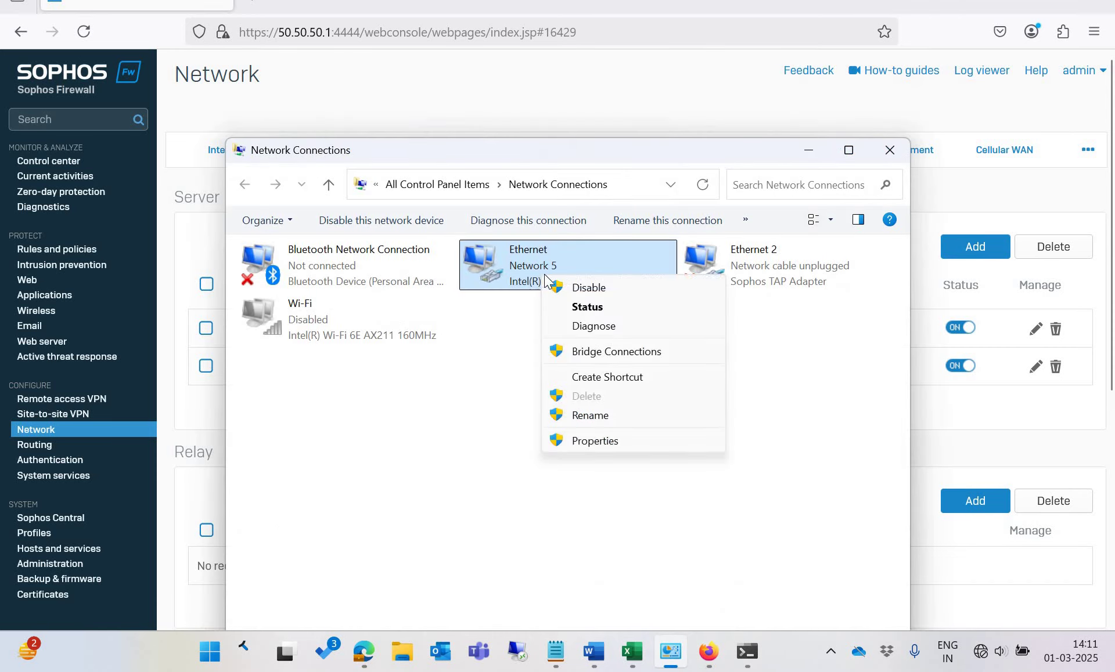
click(595, 443)
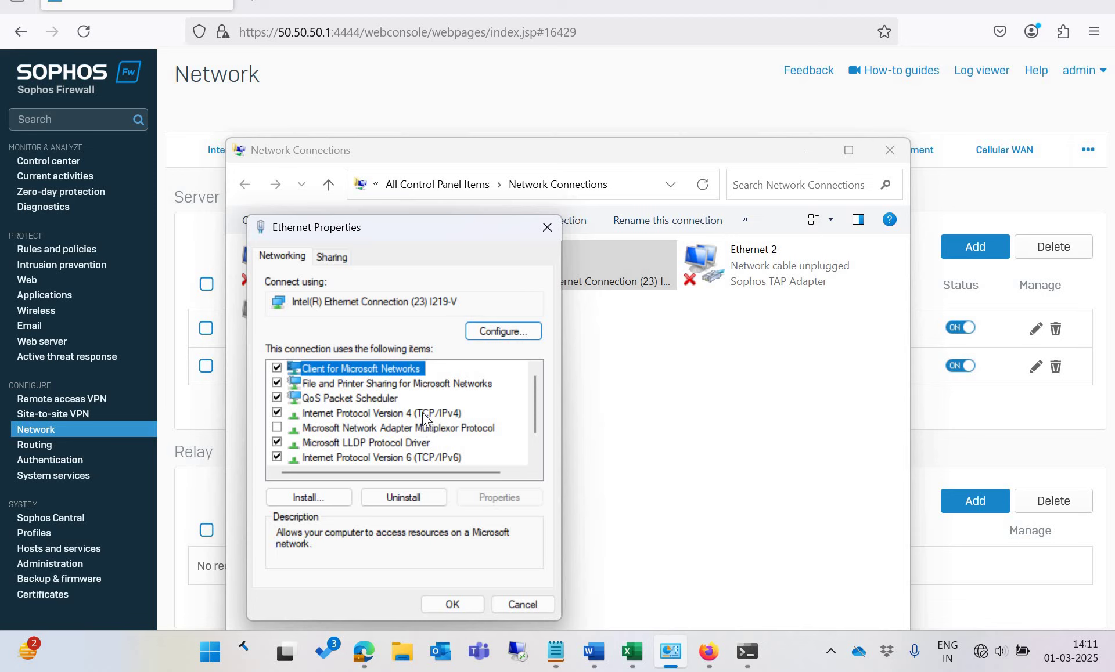
click(422, 412)
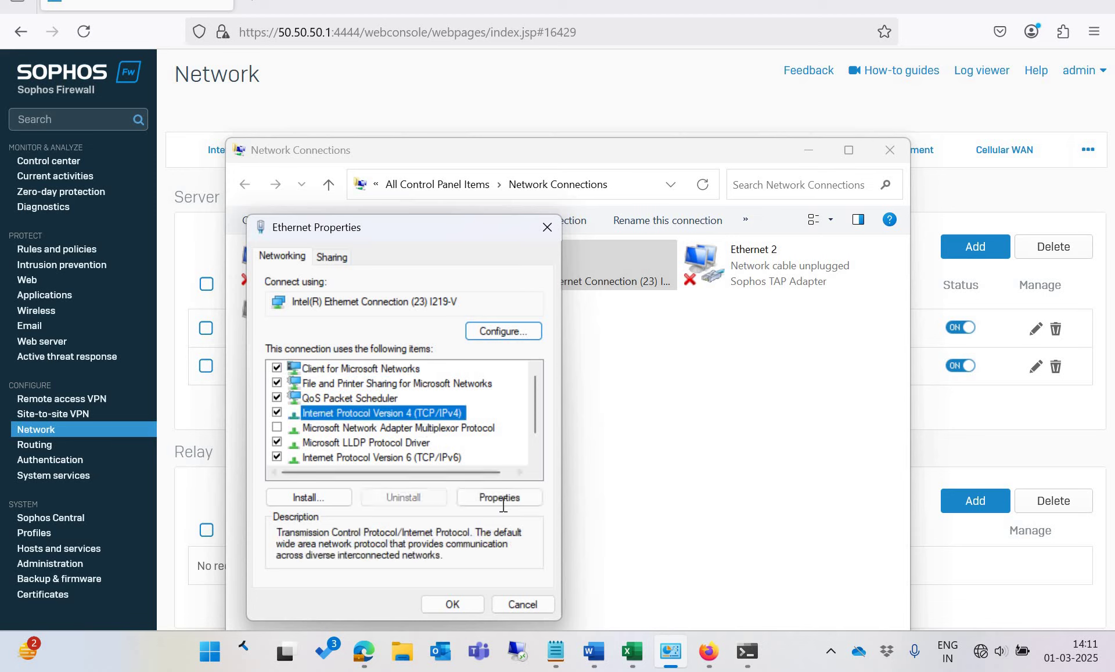
click(493, 503)
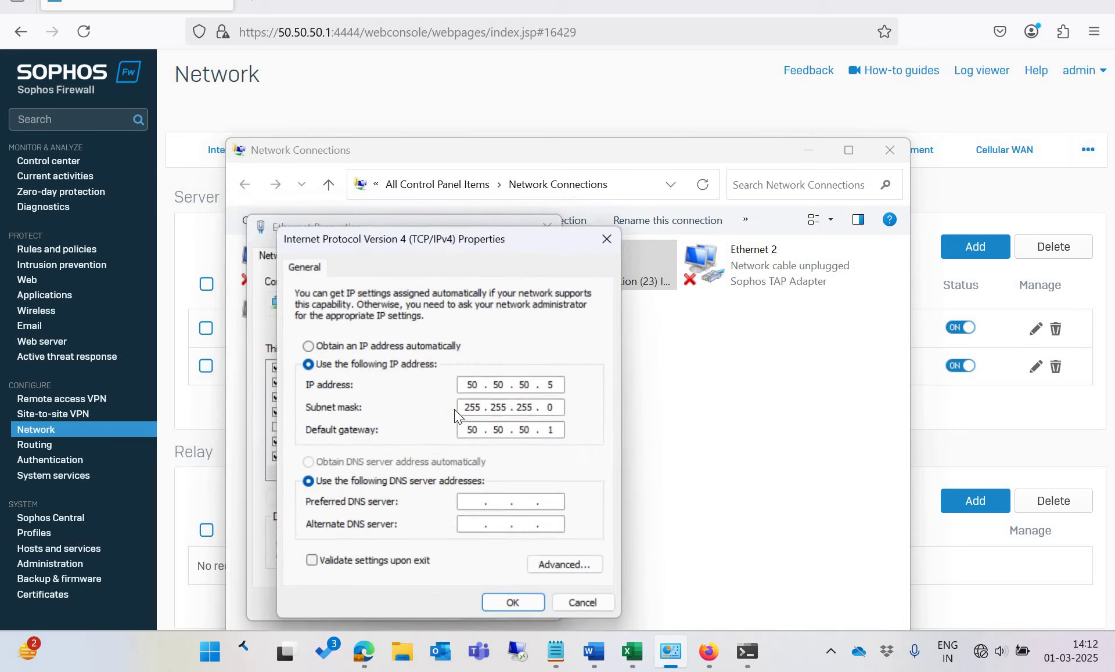
click(402, 347)
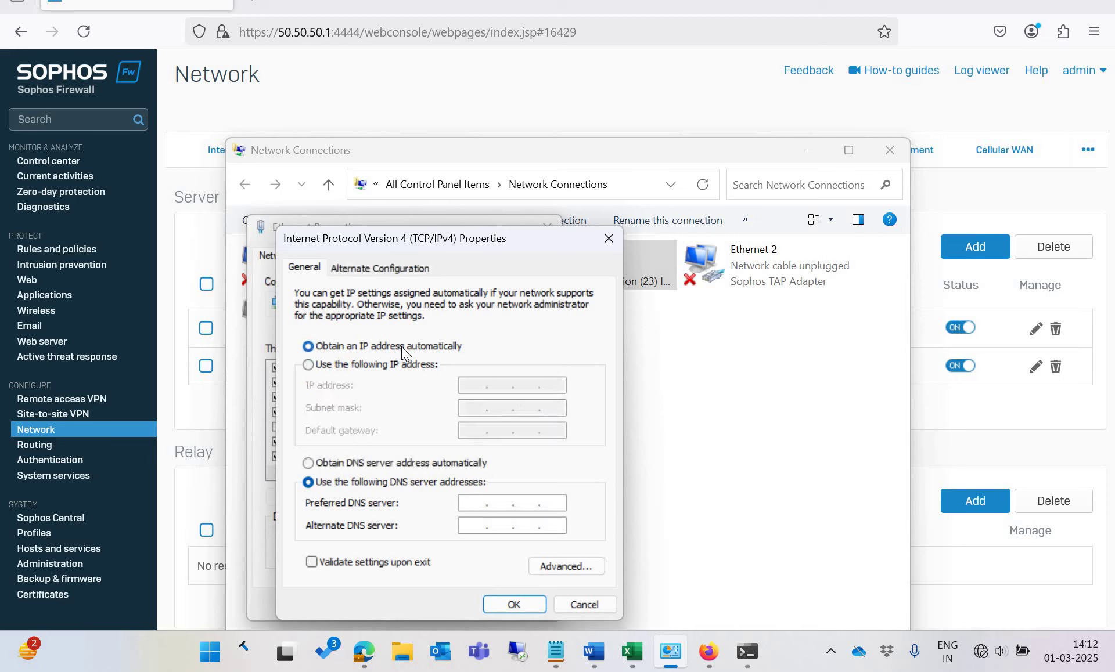
click(402, 462)
click(502, 608)
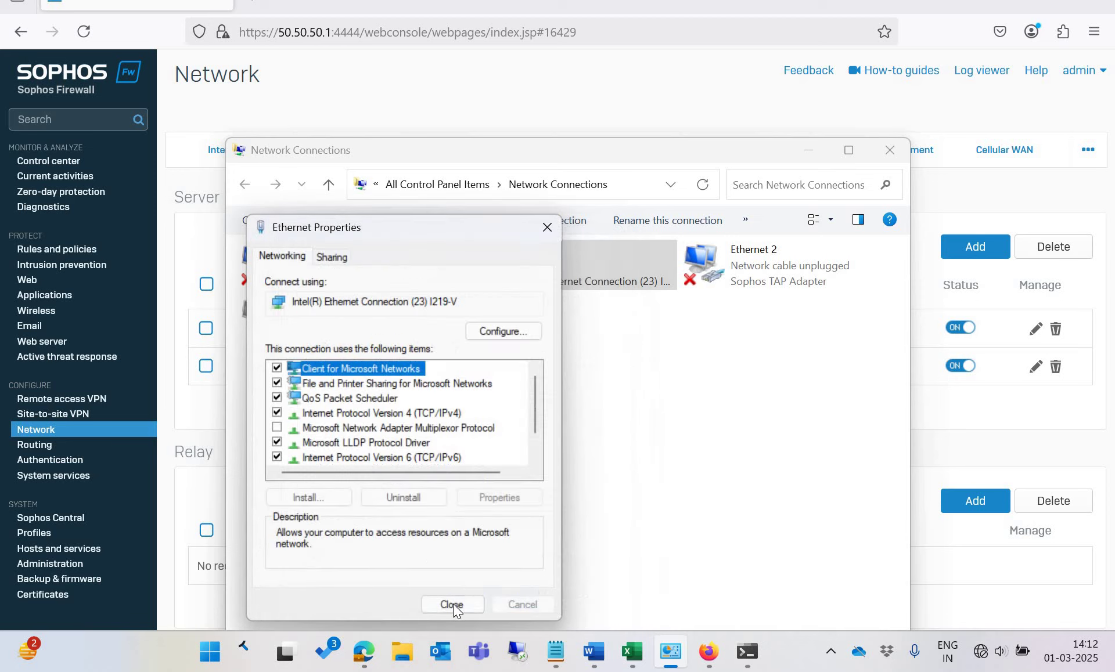
key(Return)
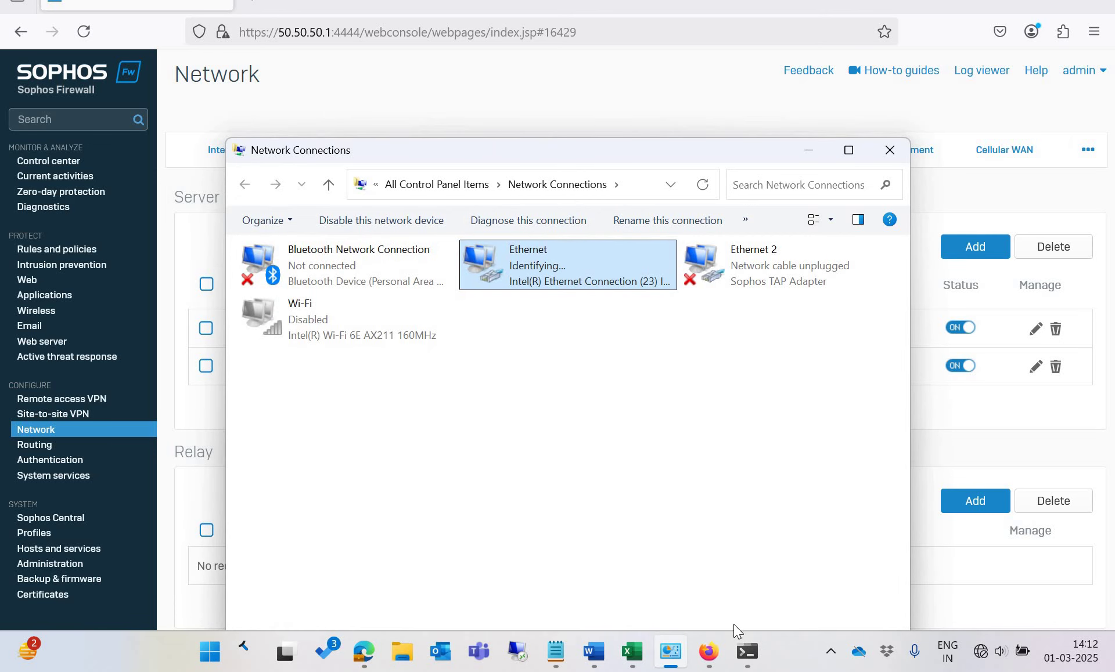
Check that the ping to 50.50.50.1 still replies and that Ethernet Details show leased IPv4 50.50.50.51
click(744, 660)
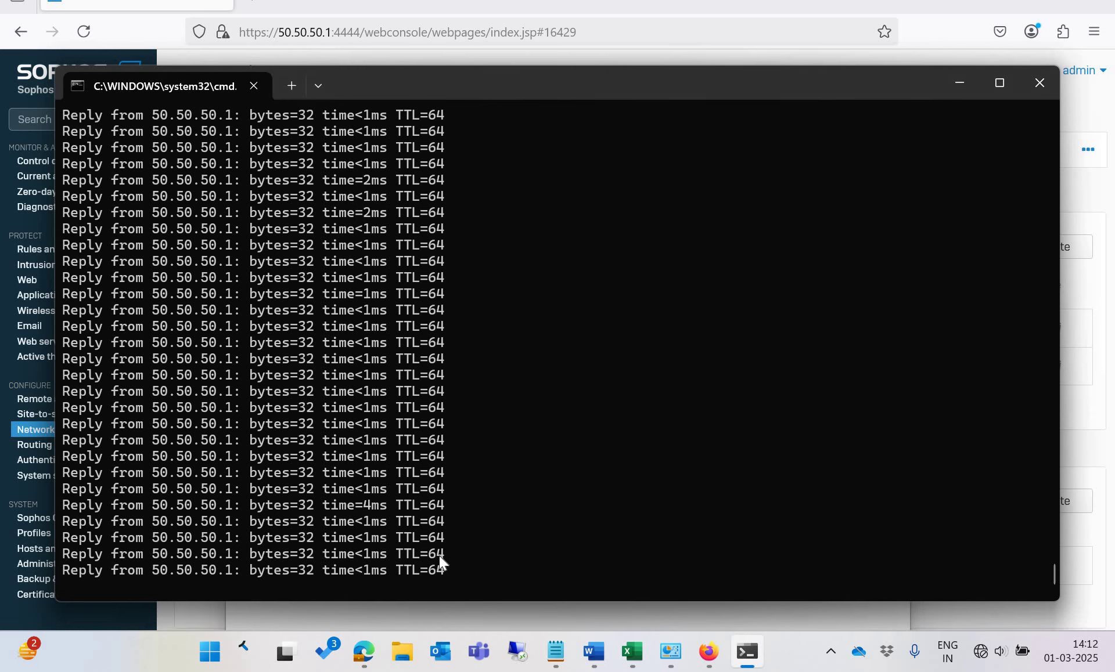
click(967, 90)
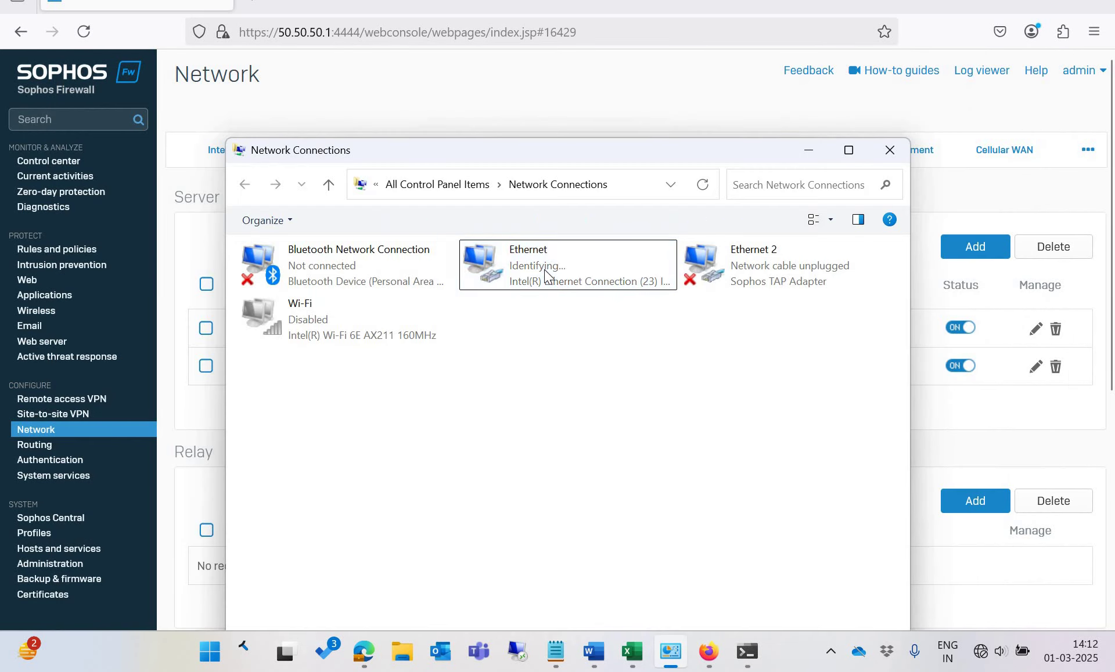
right_click(544, 269)
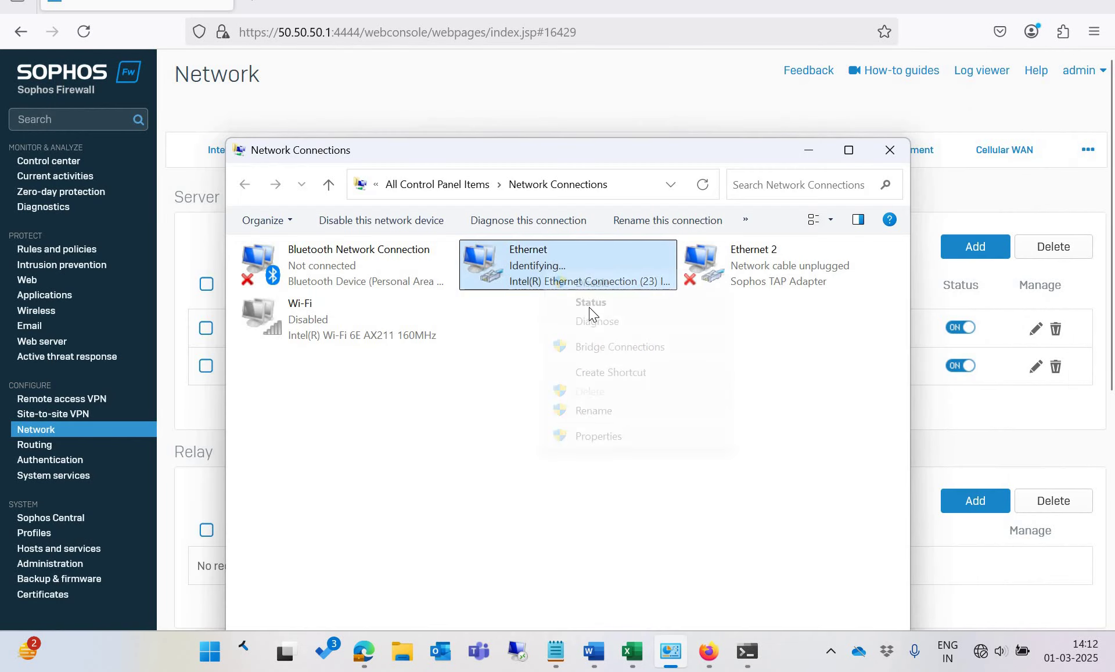
click(590, 304)
click(468, 319)
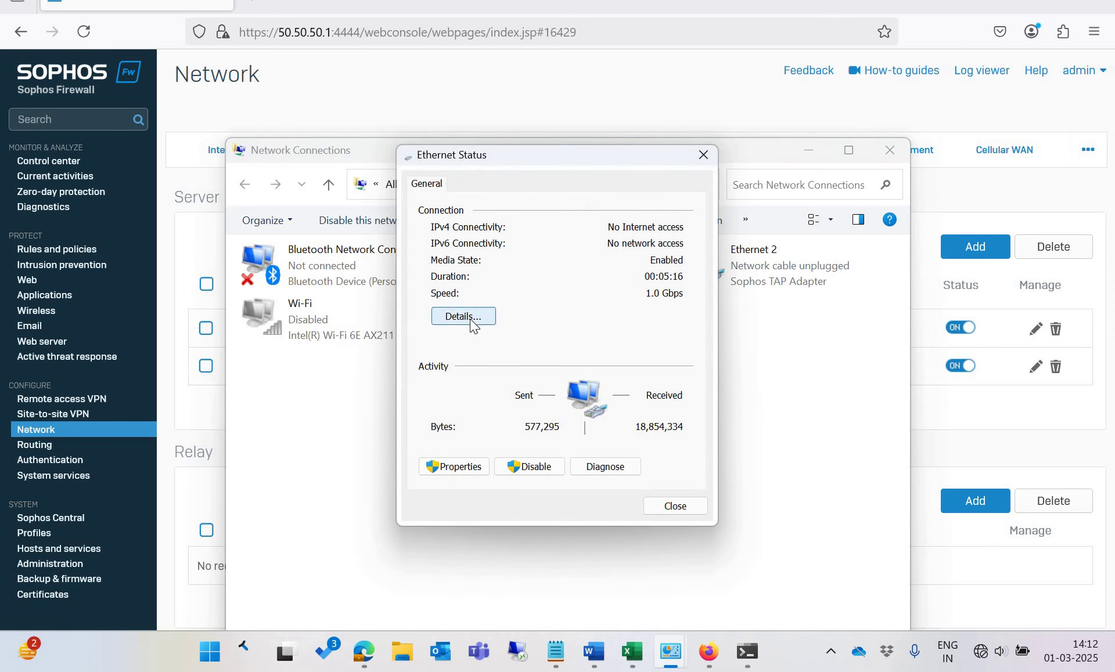
click(549, 302)
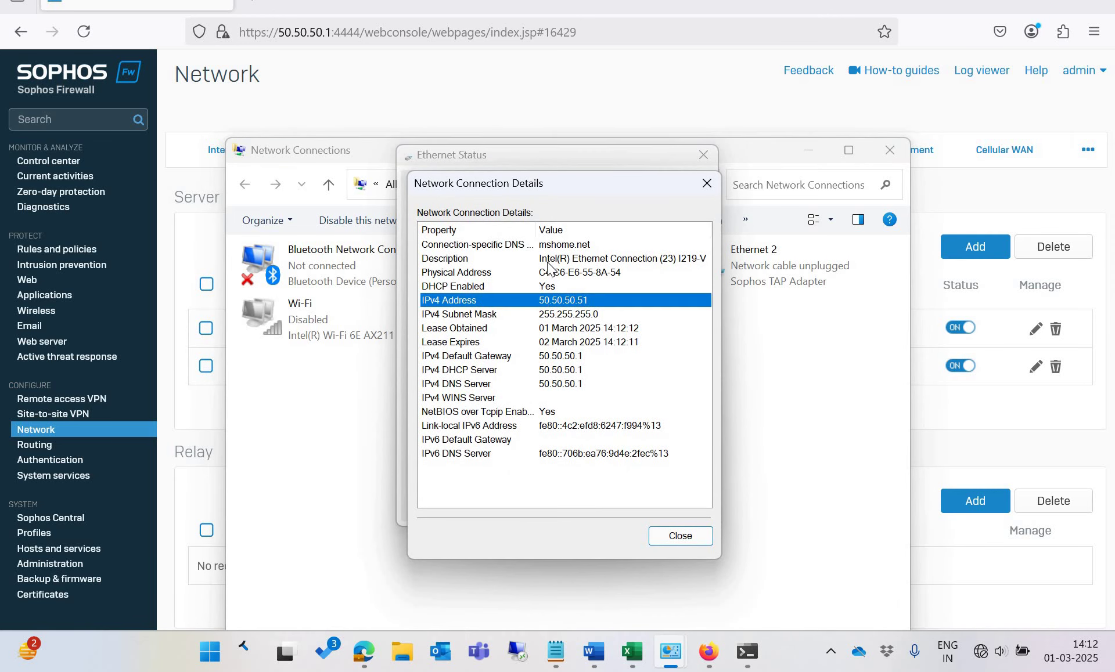
key(alt+Tab)
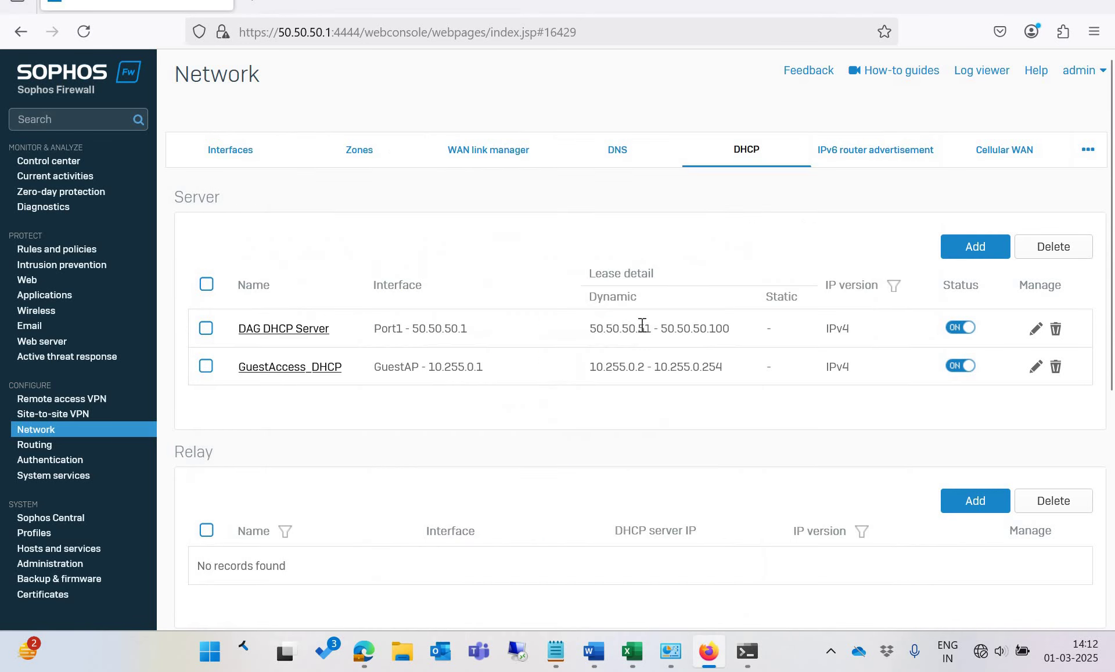
scroll(641, 328, down, 6)
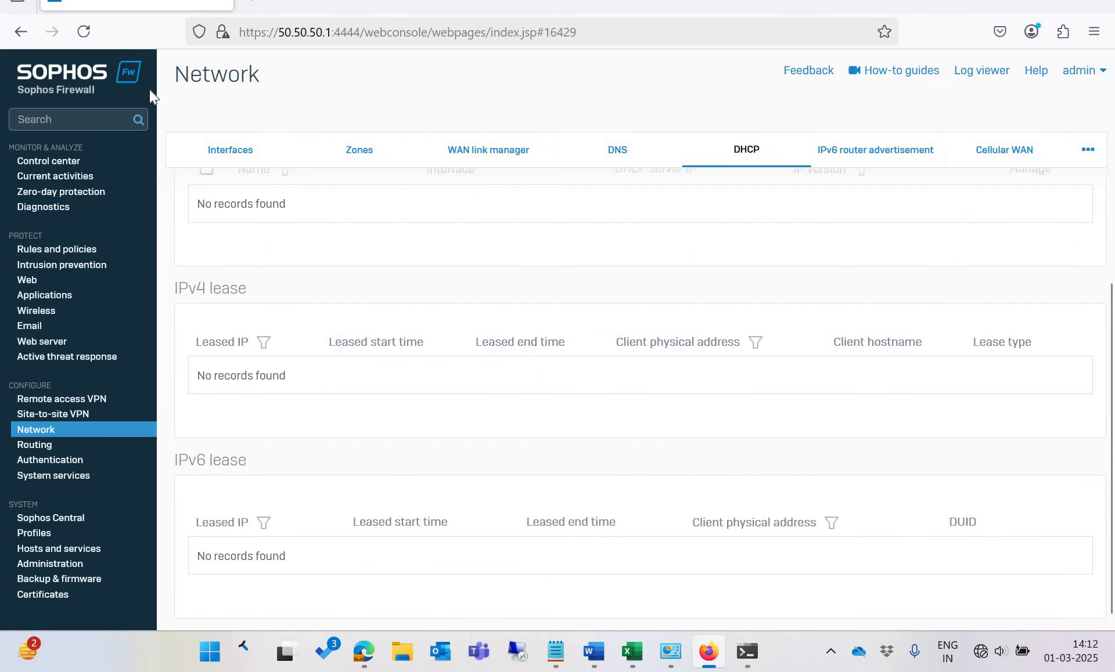
Reload the Network > DHCP page in Sophos Firewall
scroll(641, 329, up, 2)
click(68, 413)
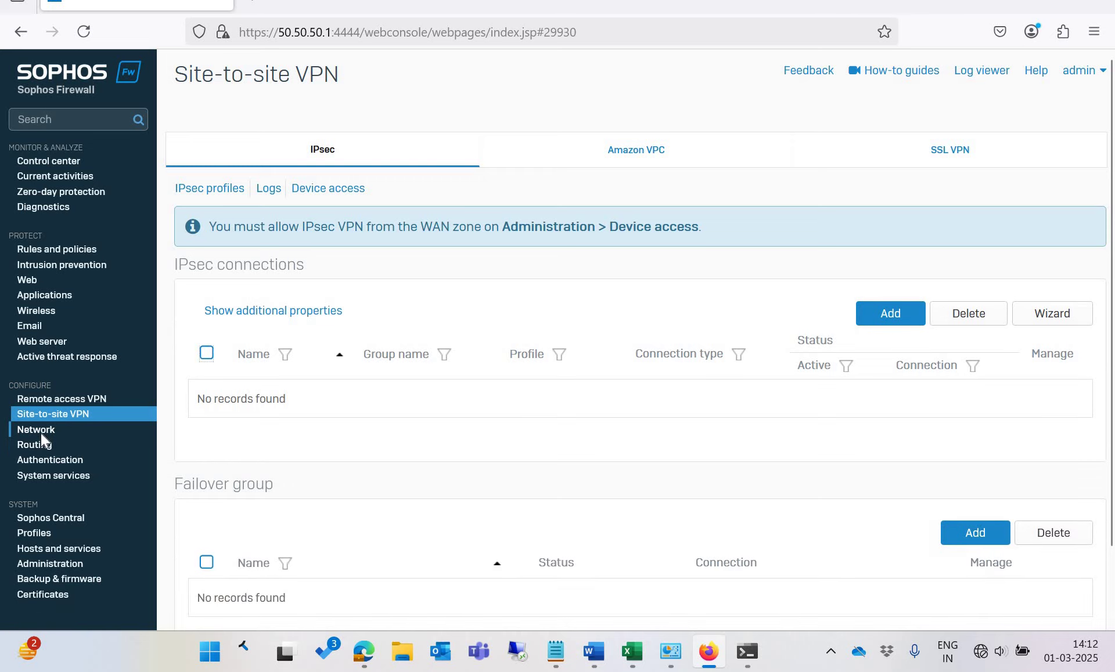
click(41, 432)
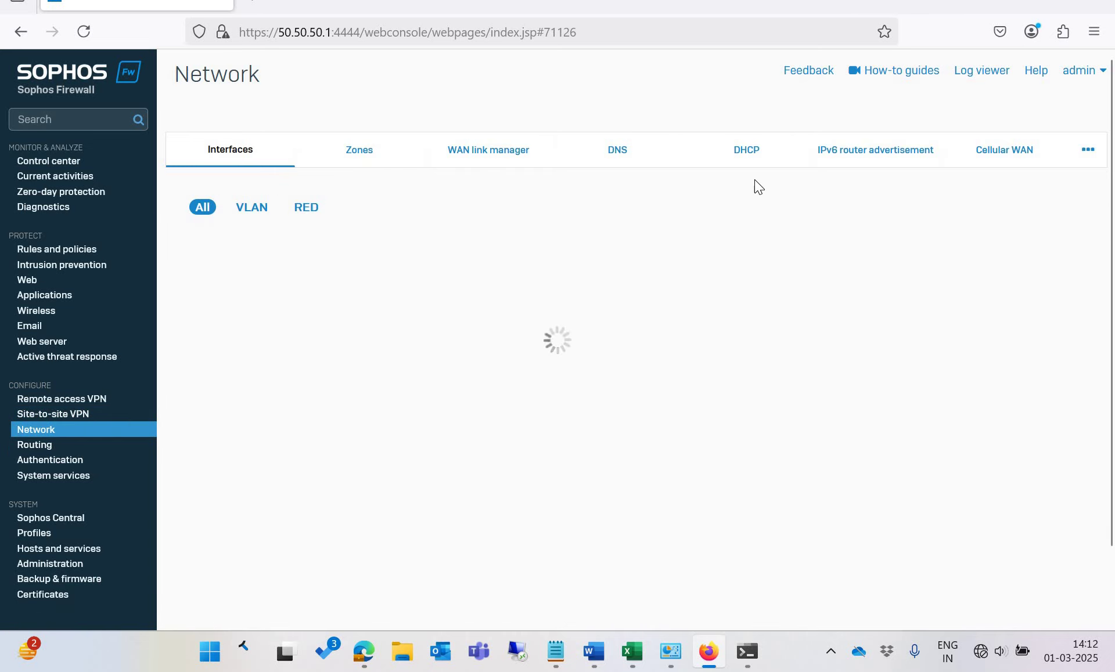
click(754, 160)
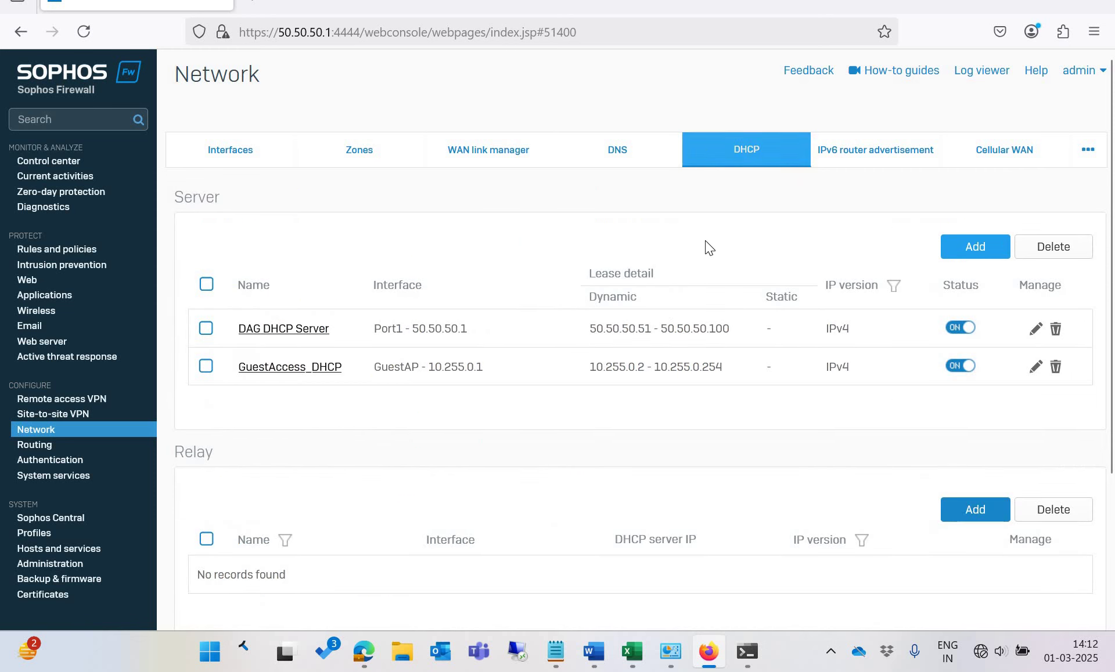
Highlight the new IPv4 lease's MAC address, hostname DAGNODE57 and dynamic IP 50.50.50.51
scroll(708, 249, down, 3)
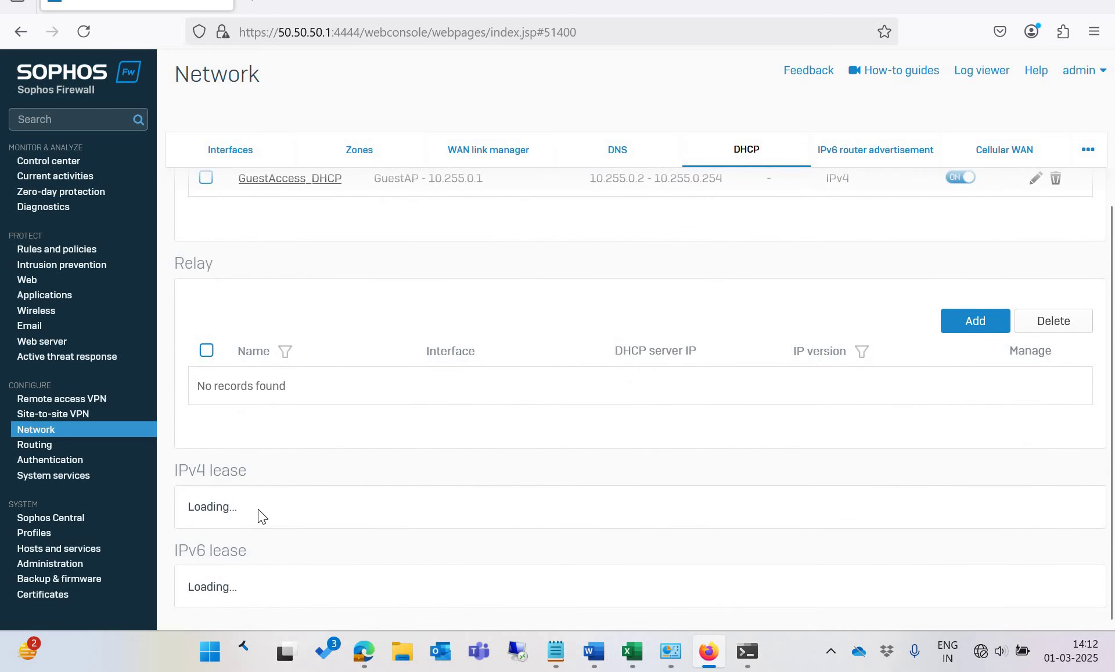
scroll(318, 475, up, 3)
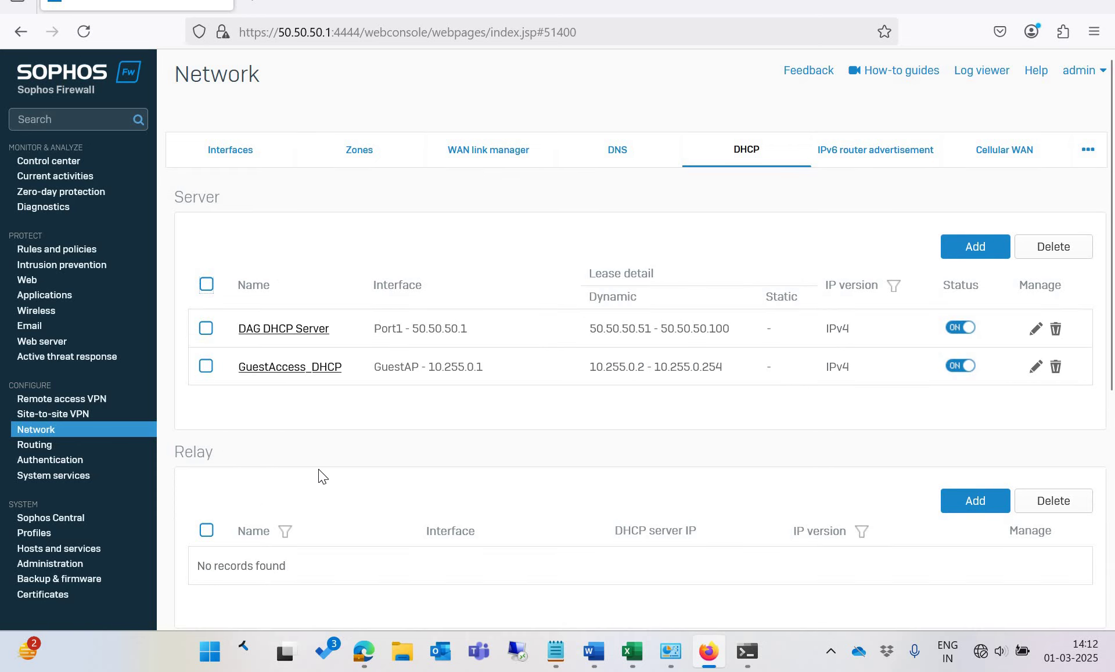
scroll(318, 475, down, 4)
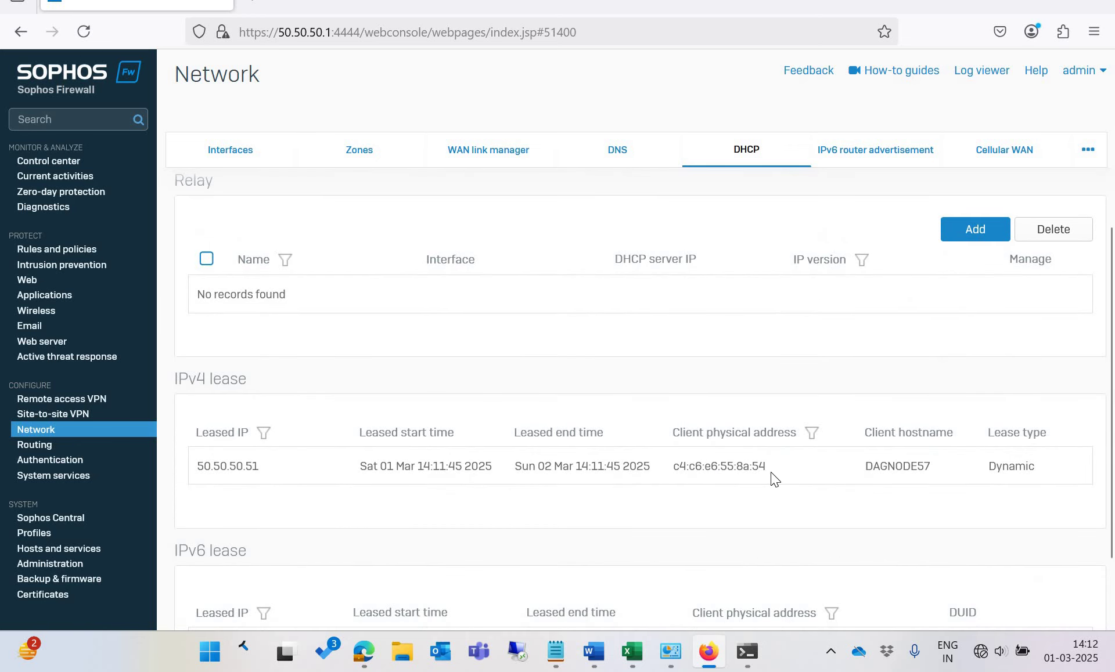
drag(765, 467, 673, 476)
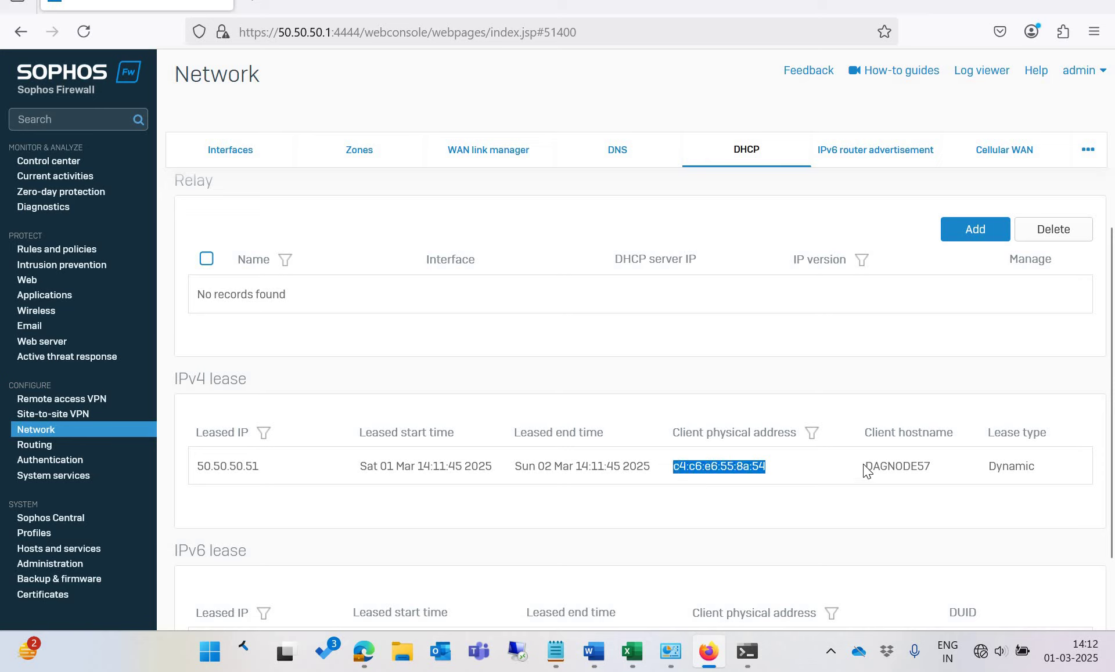
drag(862, 472, 987, 466)
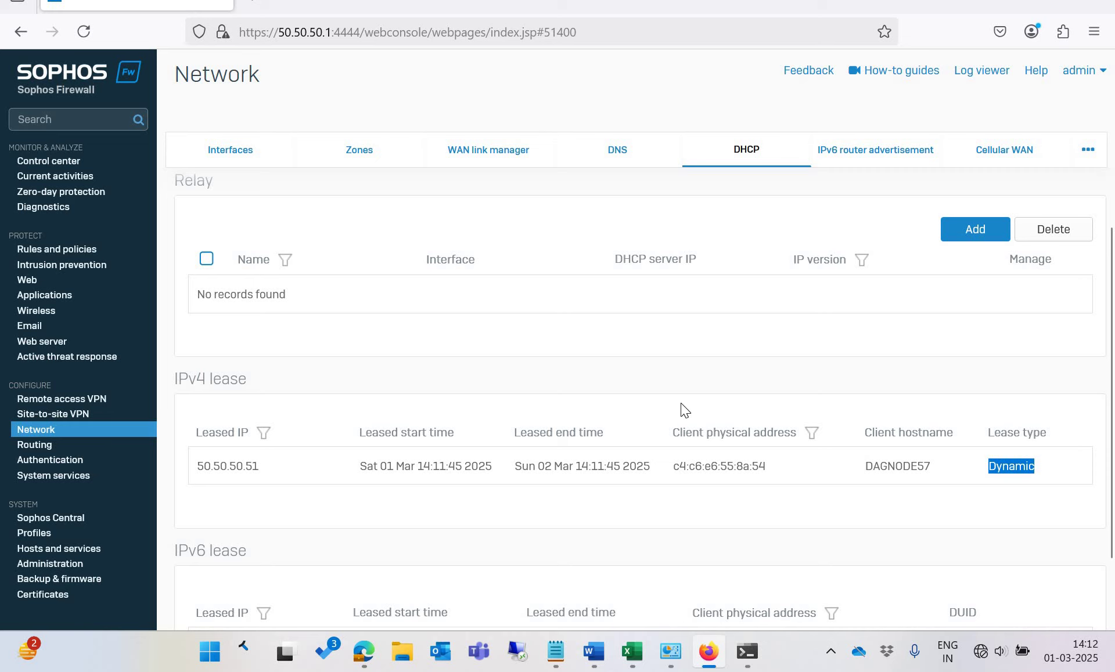
scroll(720, 232, up, 5)
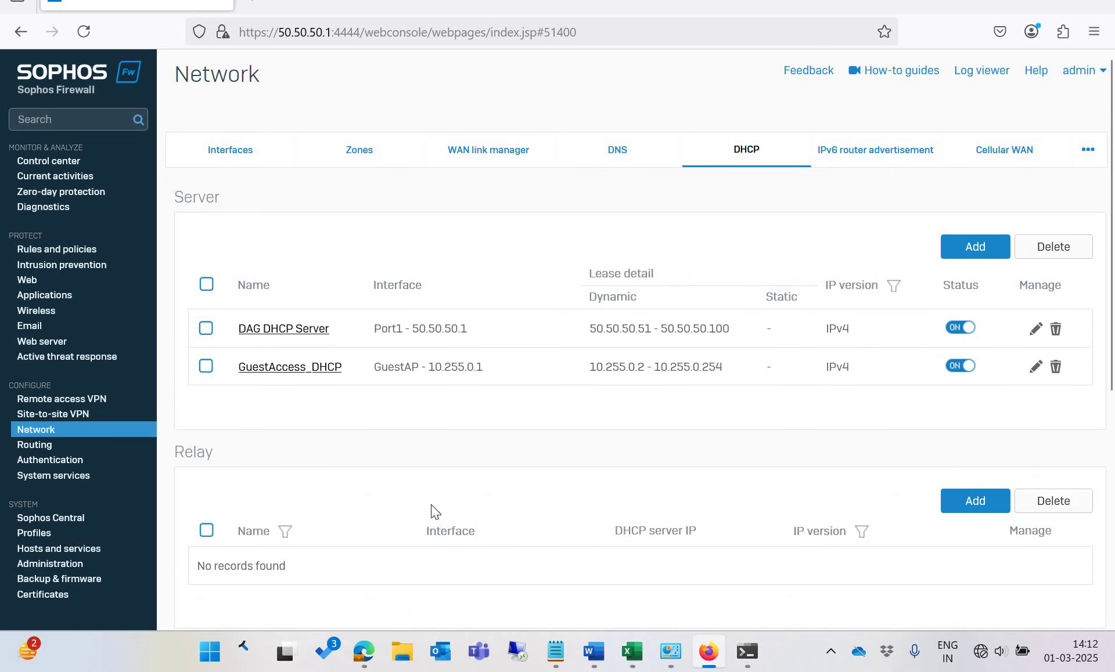
scroll(432, 511, down, 5)
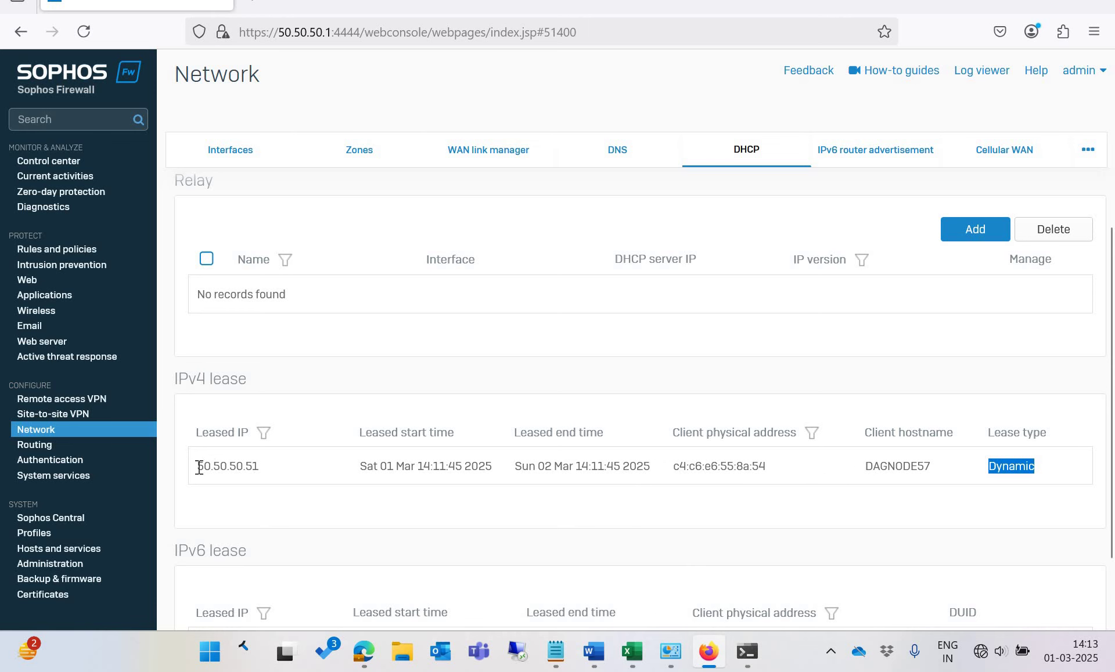
drag(259, 467, 197, 468)
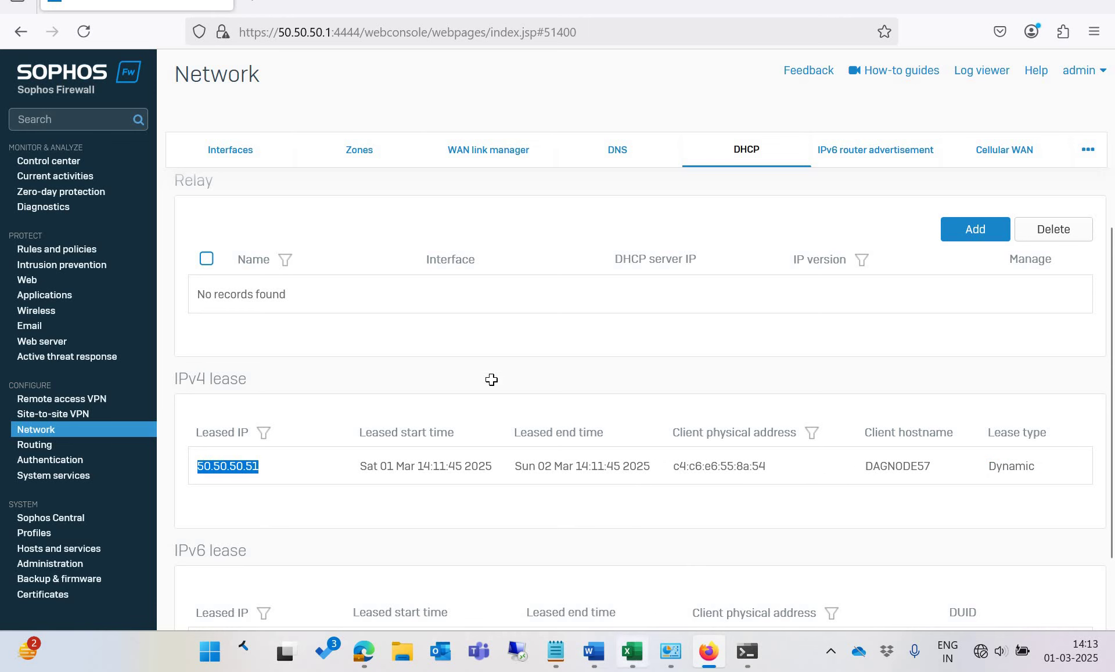
key(alt+Tab)
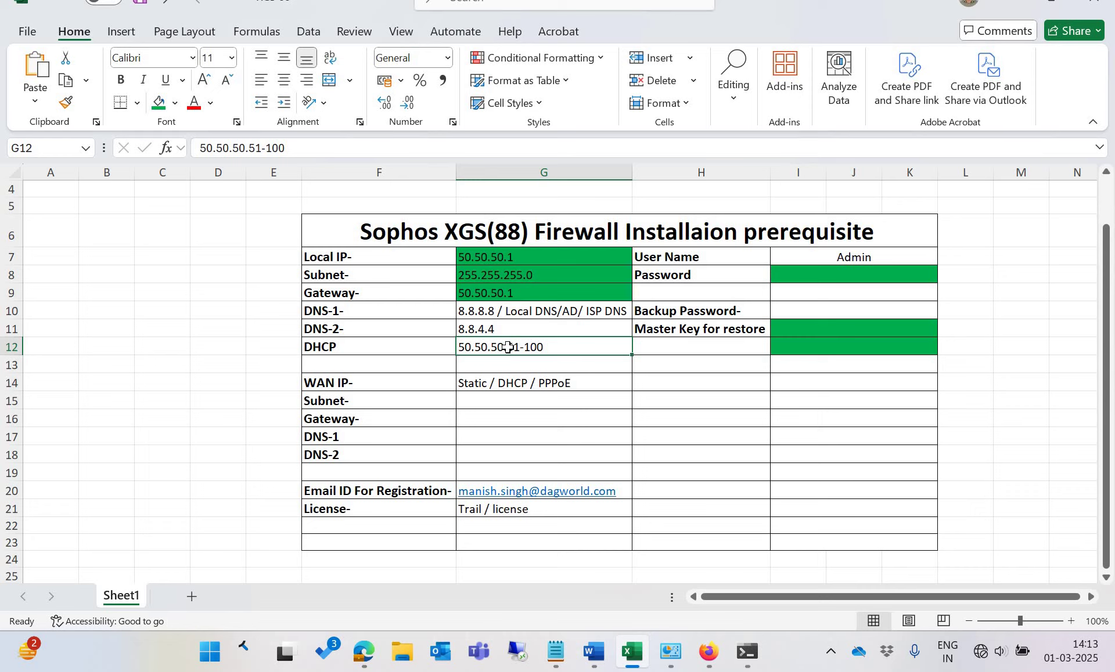
Fill the DHCP range cell G12 (50.50.50.51-100) green and review the WAN IP options in G14
key(Return)
key(Up)
click(158, 103)
click(707, 416)
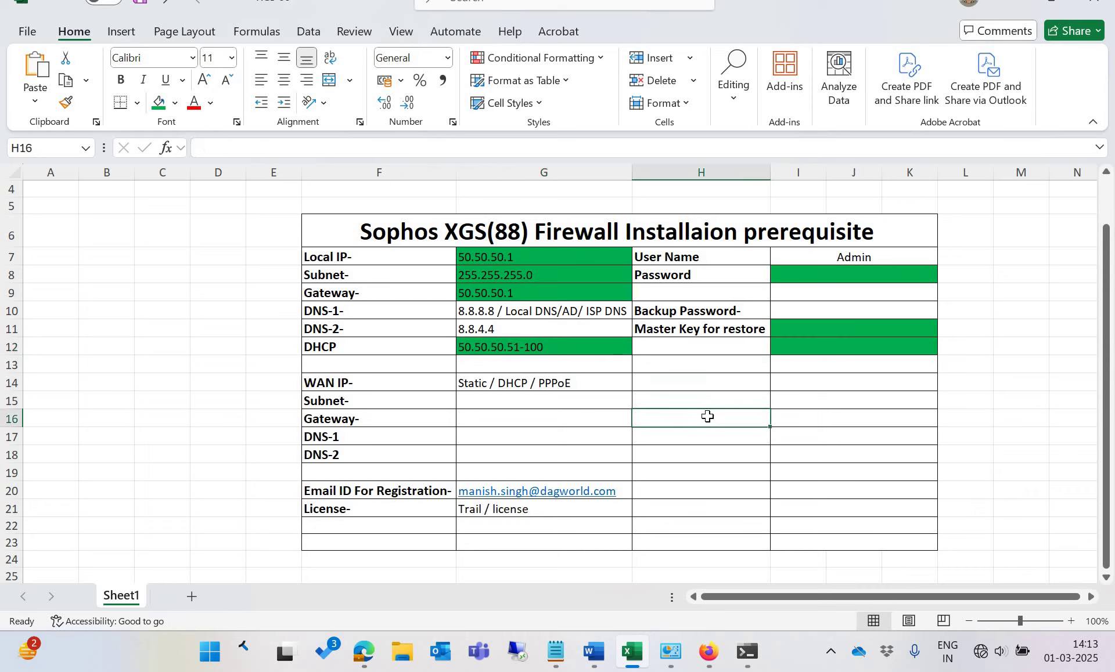
click(1031, 2)
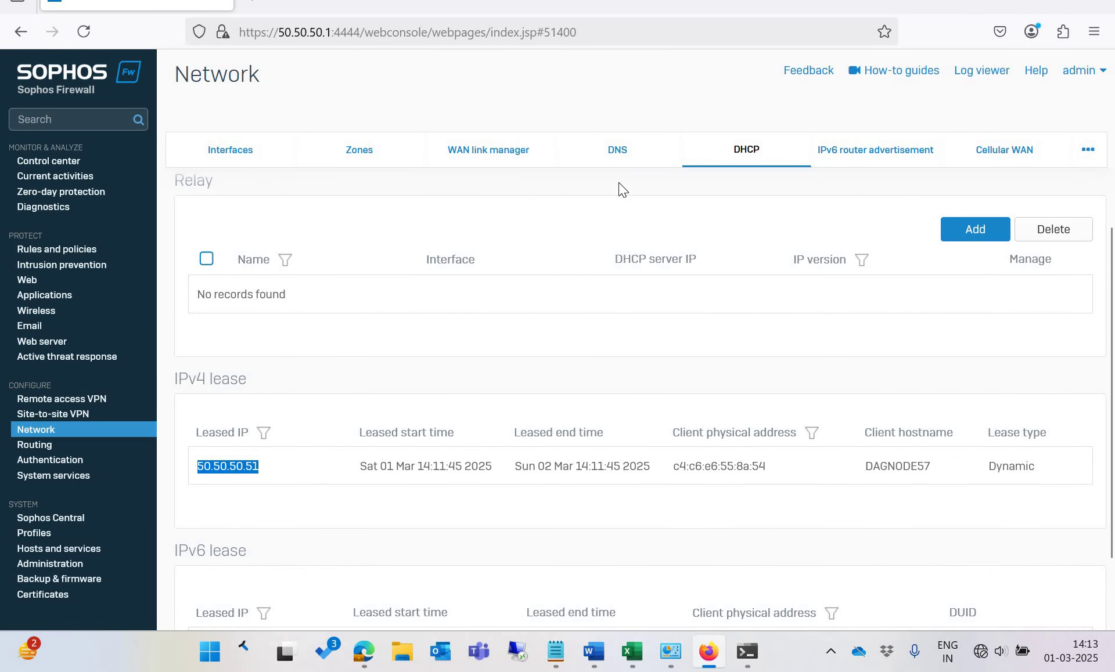
click(598, 167)
key(alt+Tab)
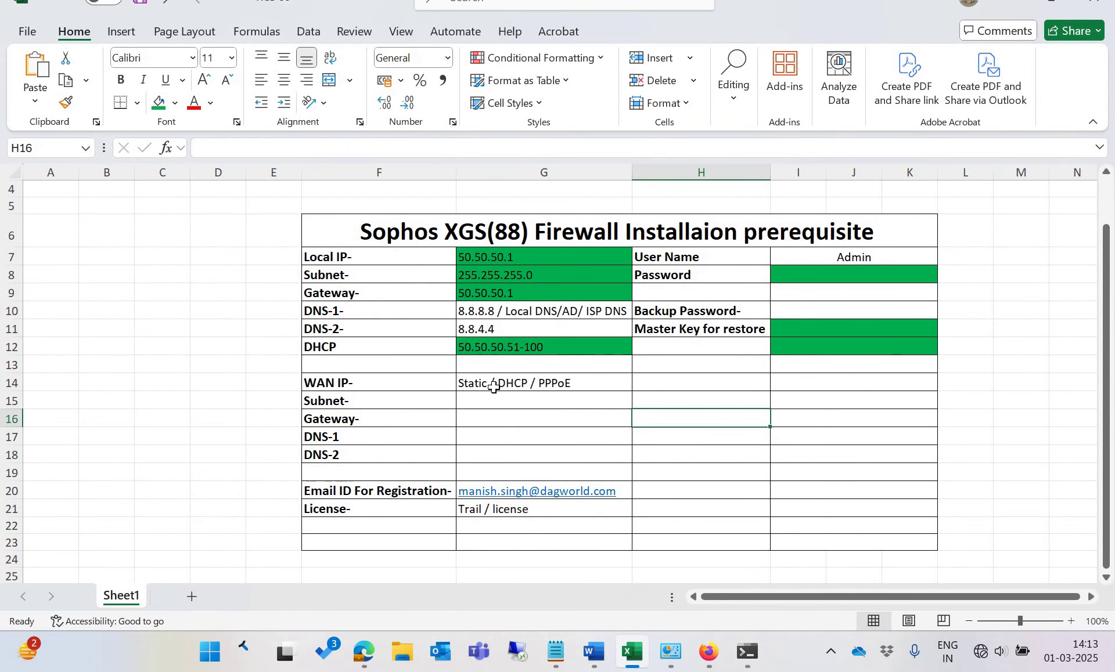
click(494, 388)
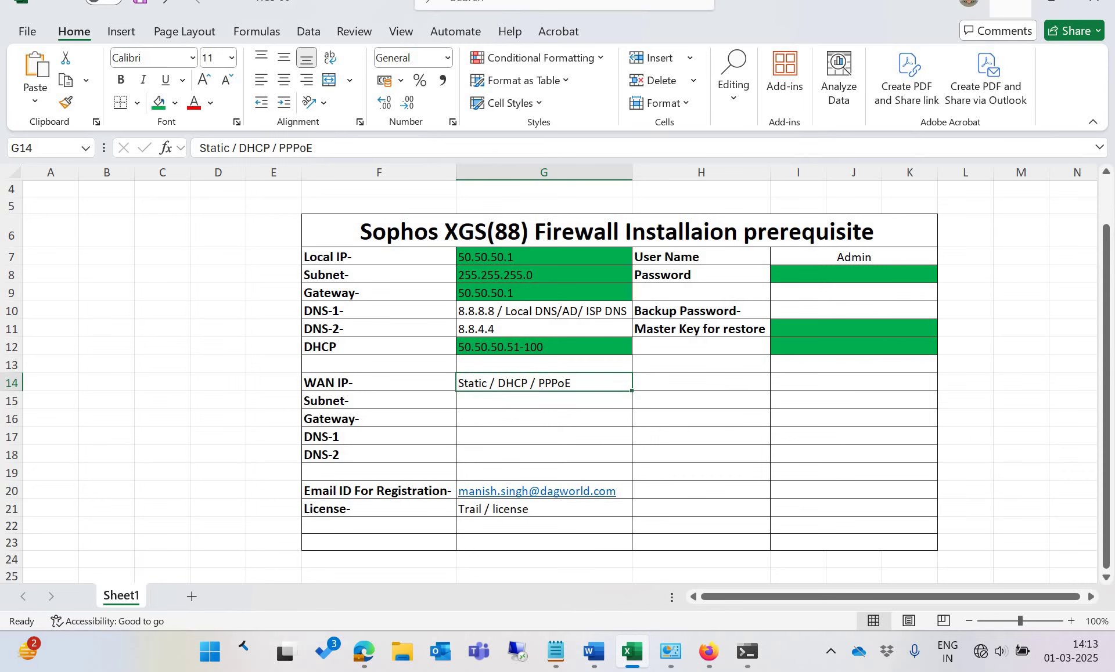
click(1010, 7)
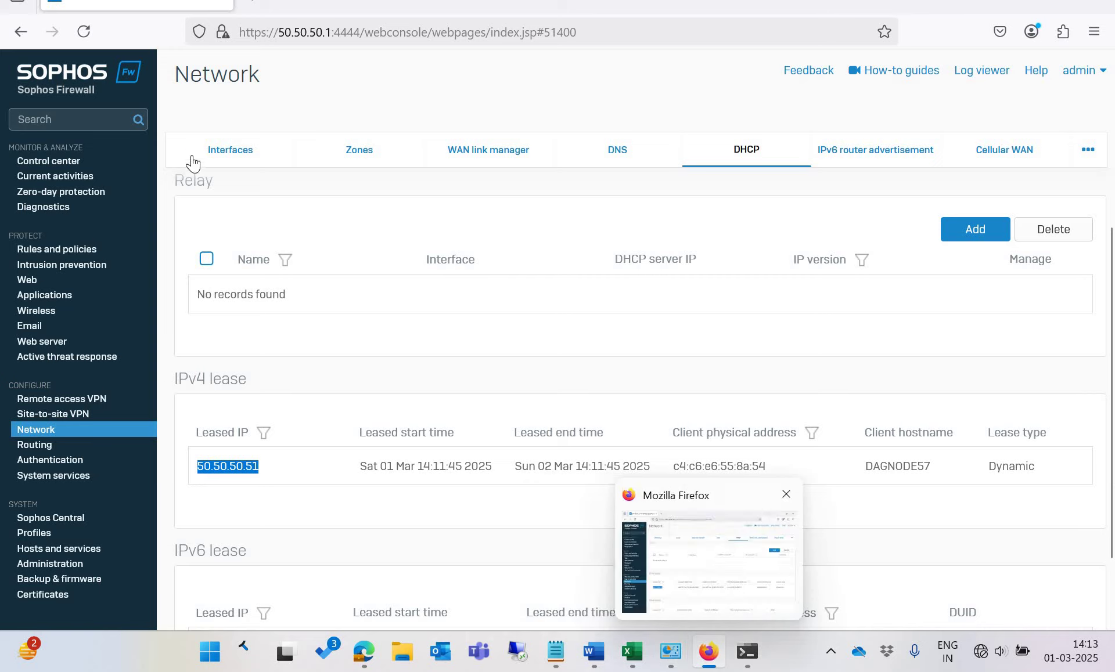
Compare the interfaces list with the port diagram, highlighting Port1's LAN zone, link speed and IP 50.50.50.1
click(39, 432)
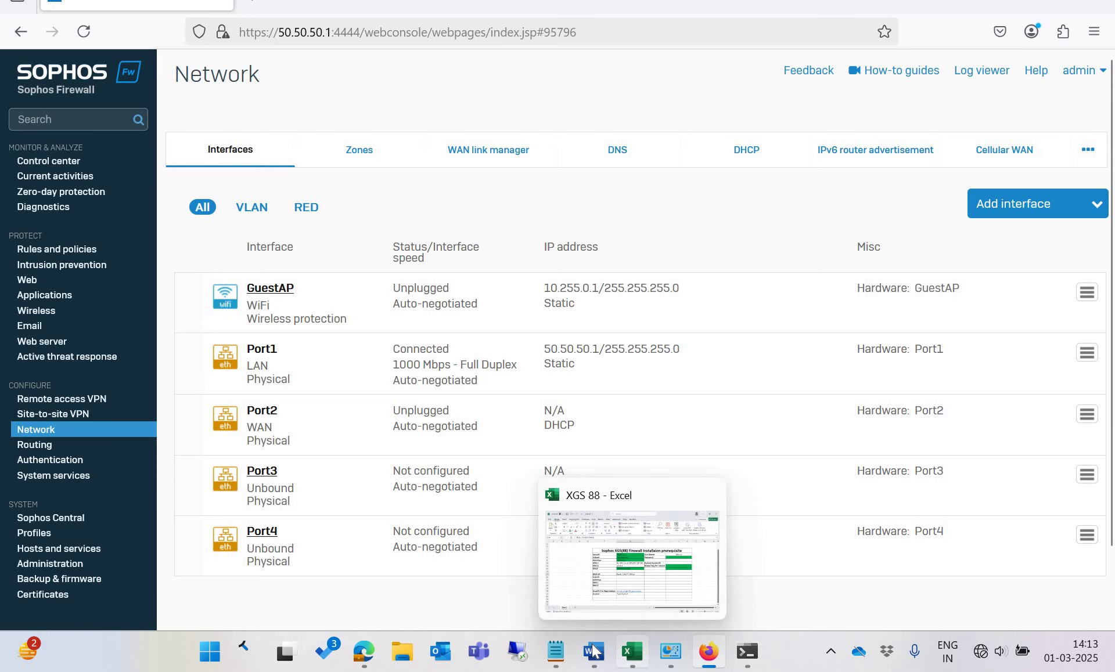
click(604, 508)
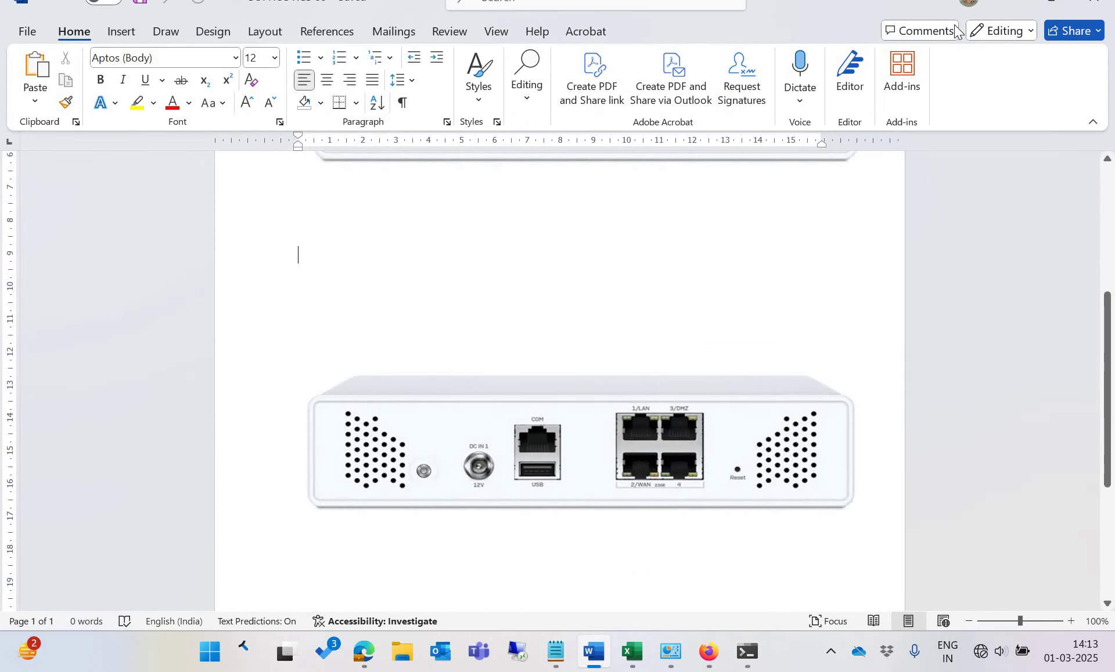
key(alt+Tab)
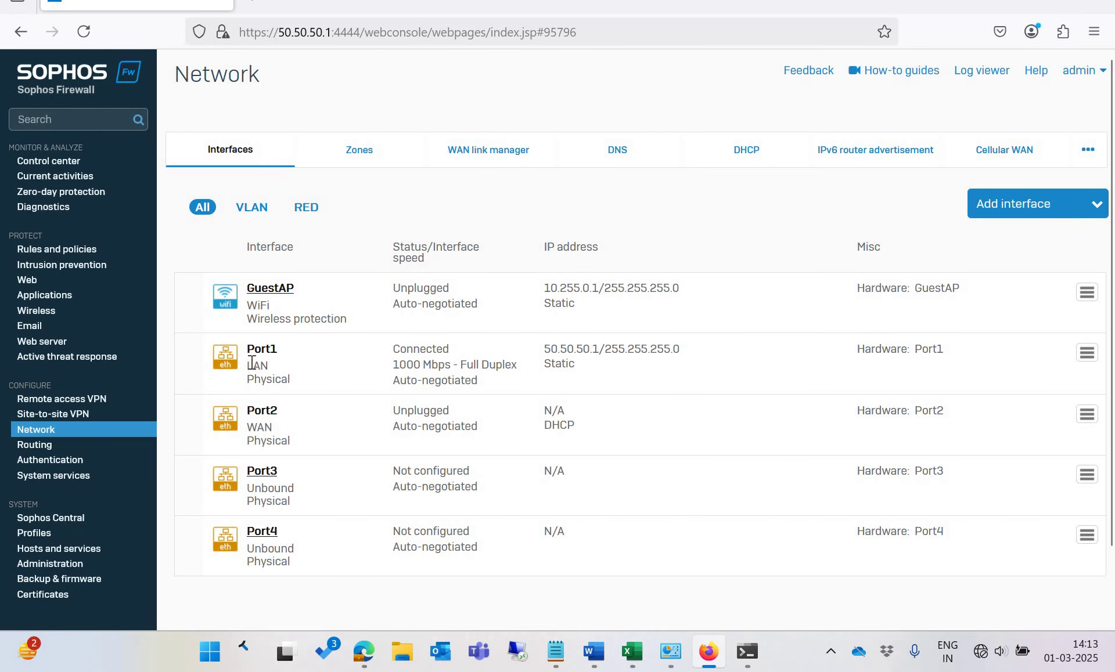
double_click(269, 369)
drag(588, 349, 348, 418)
Rename the Port2 interface to Airtel, keeping its network zone as WAN
click(347, 418)
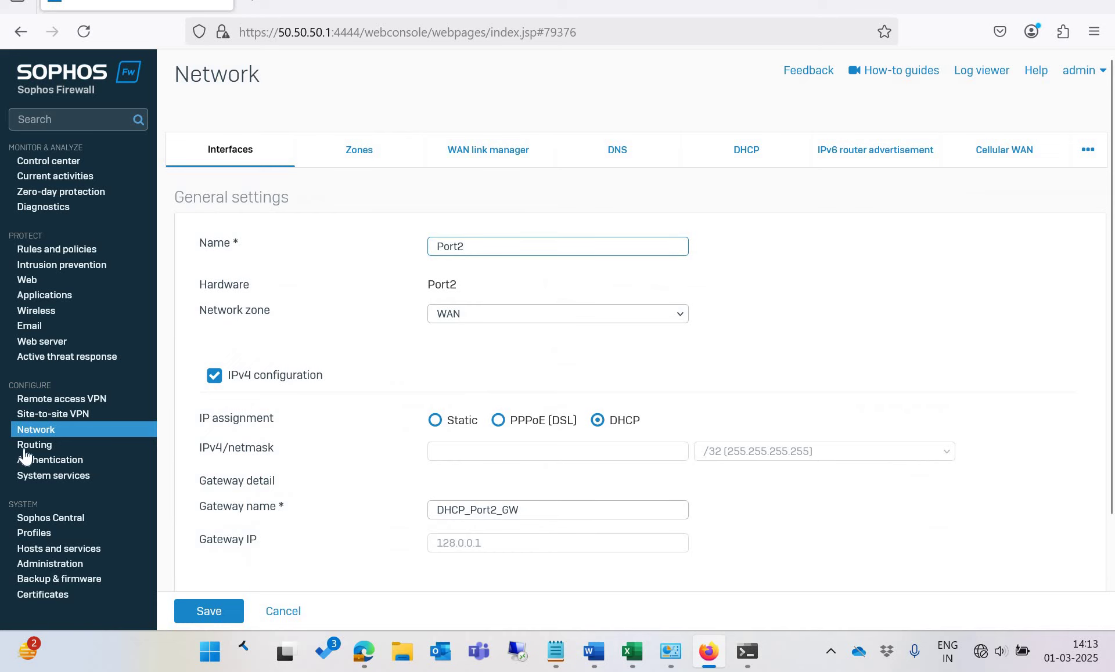
click(35, 433)
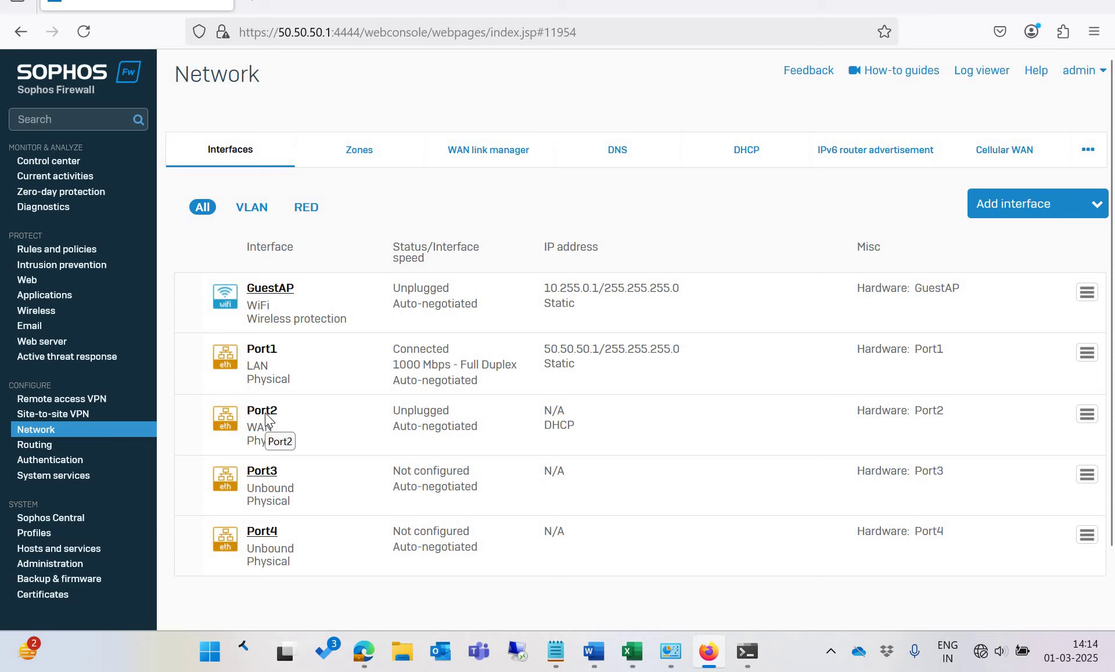
click(266, 418)
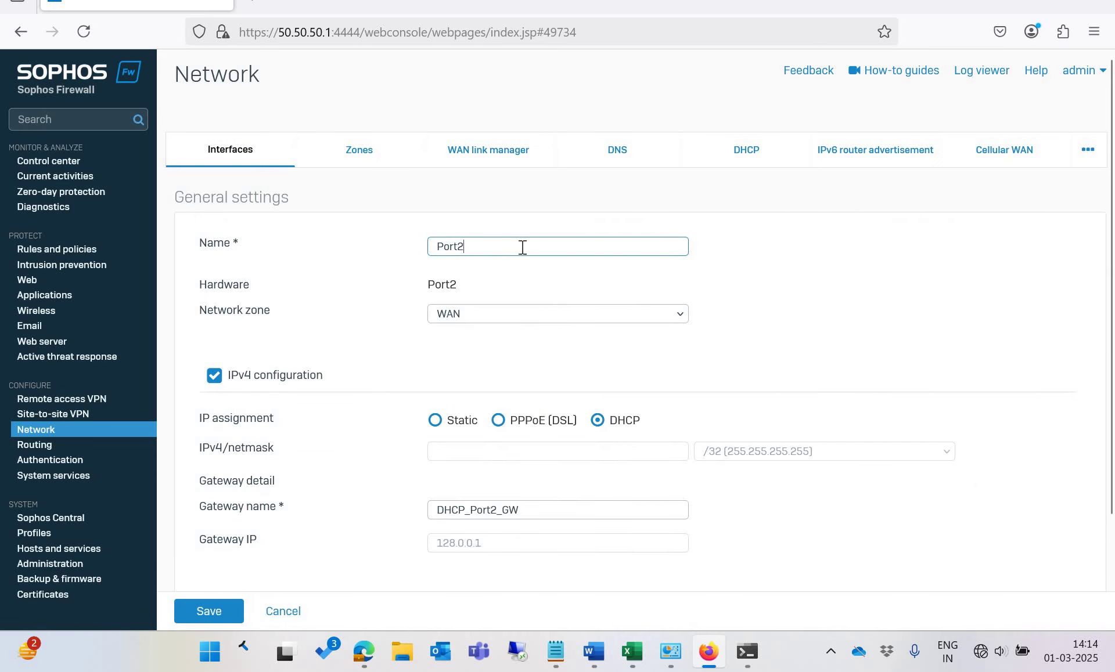
key(ctrl+a)
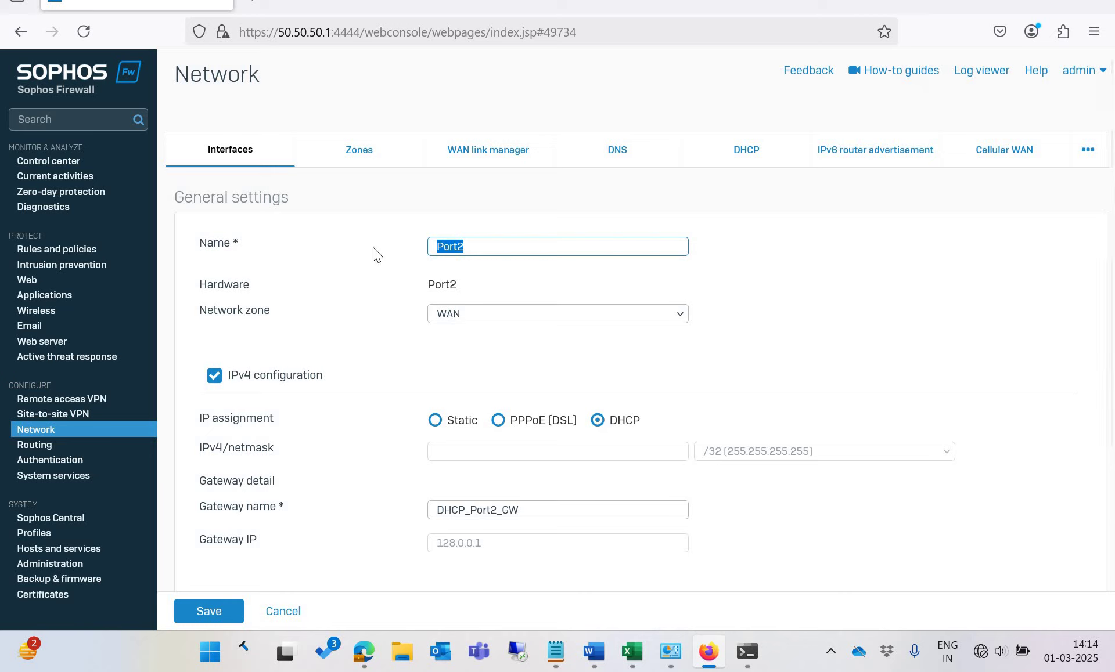
text(Airtel)
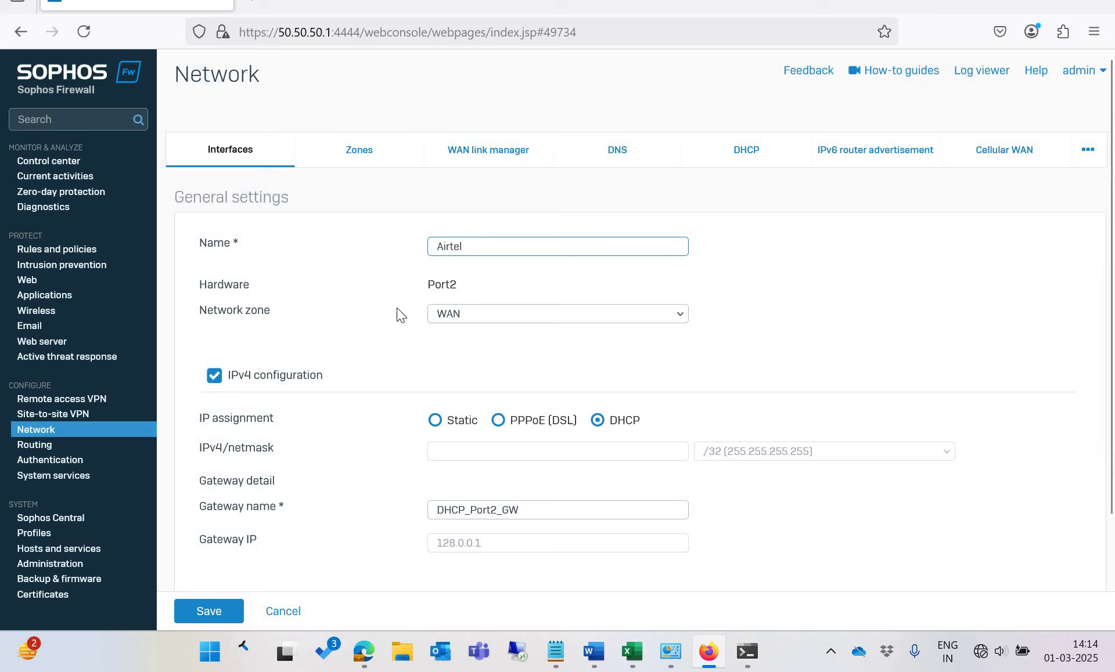
click(486, 323)
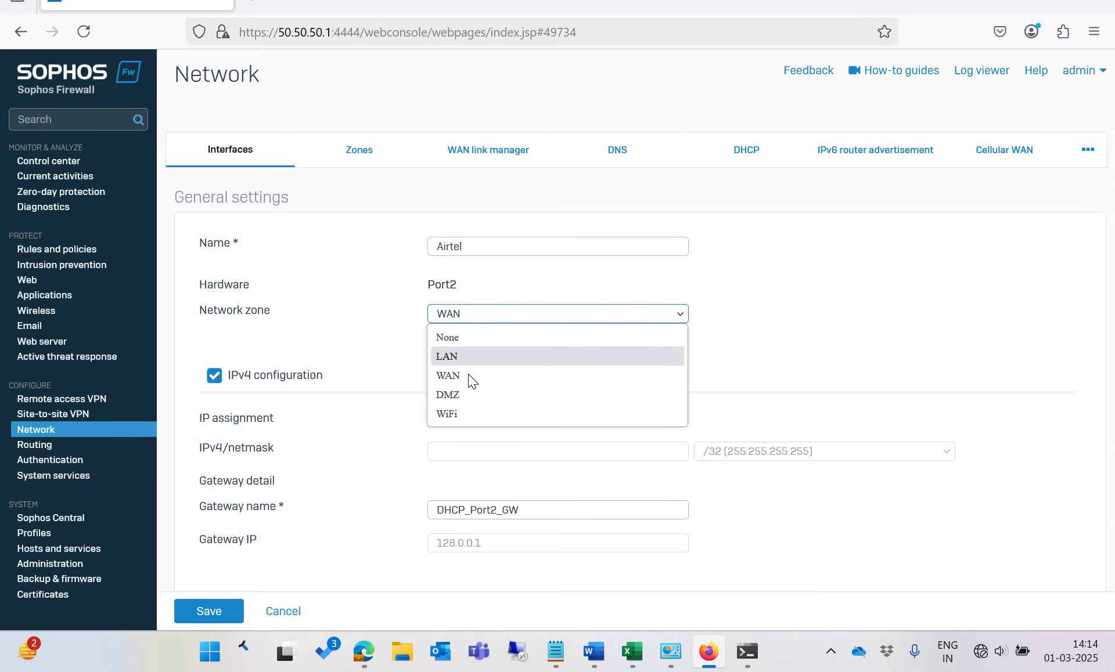
click(471, 380)
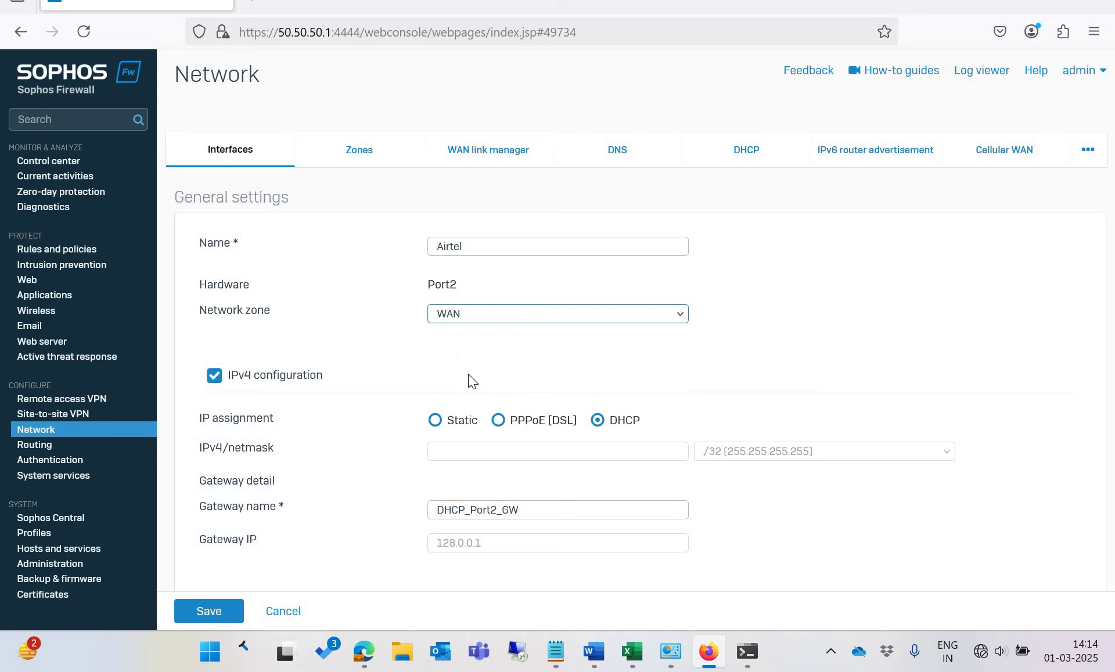
scroll(471, 380, down, 3)
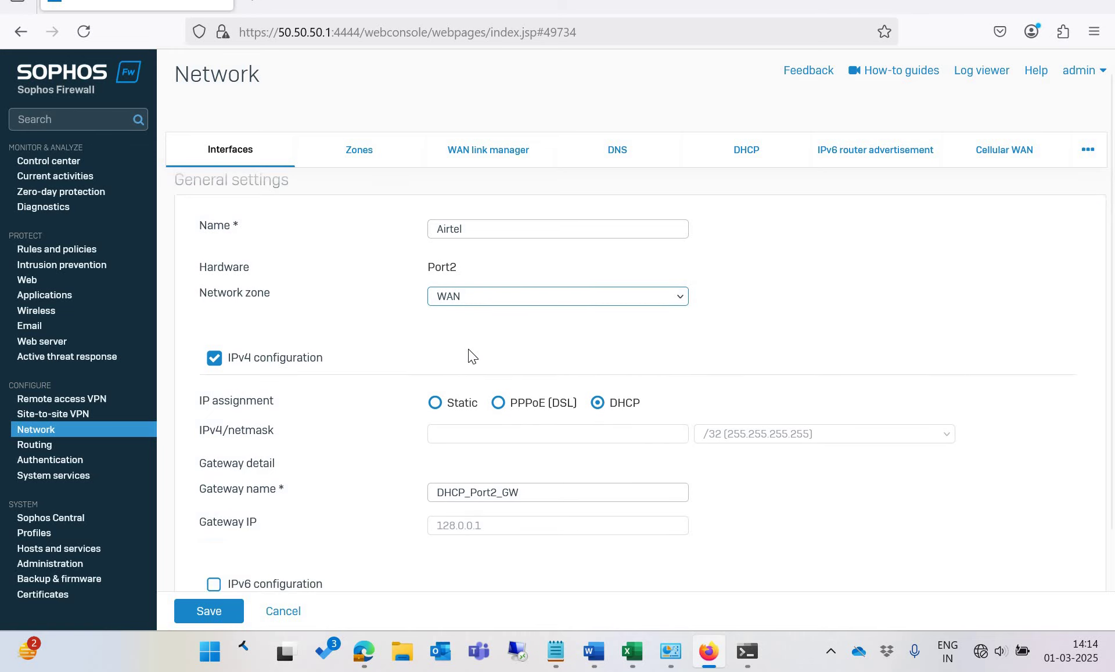
click(630, 654)
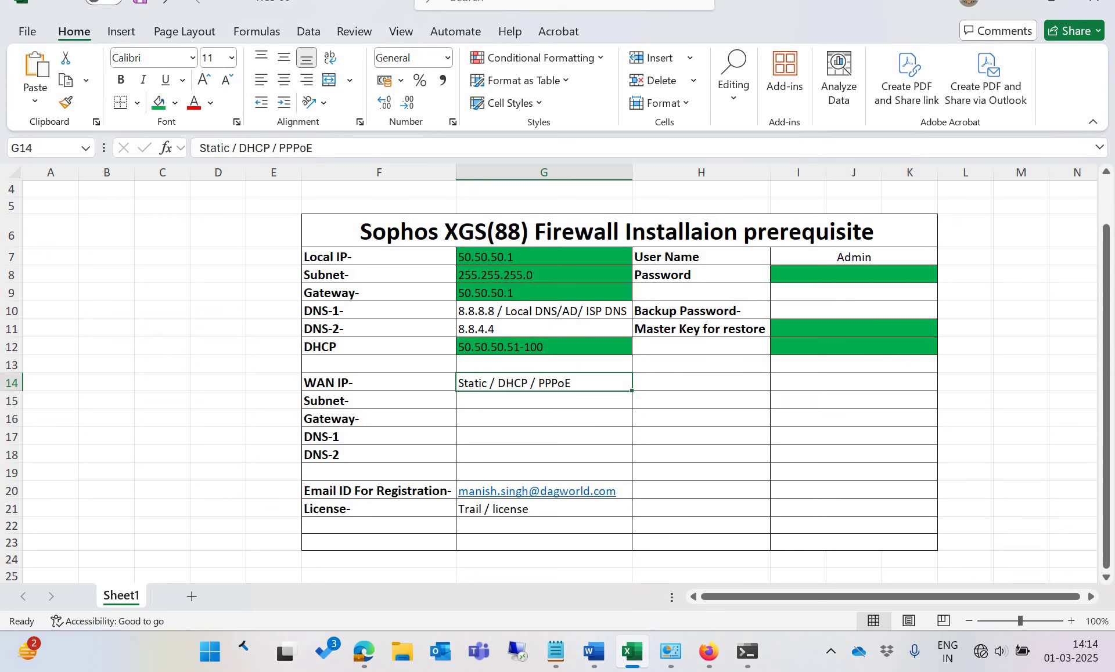
Review the LAN subnet and gateway, then the WAN subnet, gateway and DNS-1 cells G15–G17
key(alt+Tab)
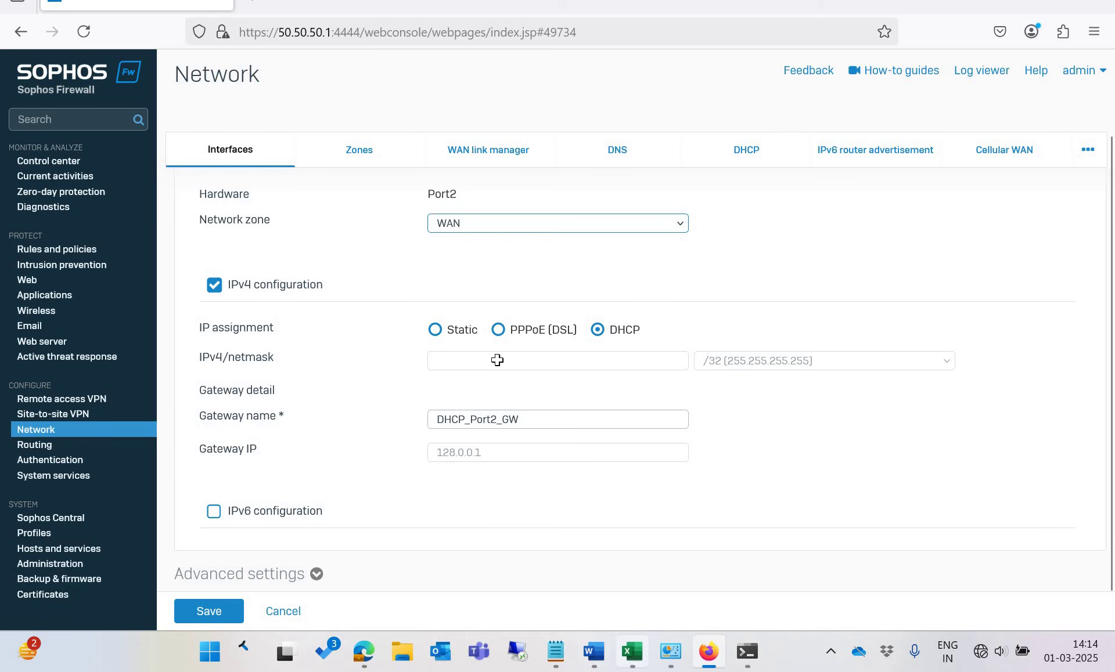
key(alt+Tab)
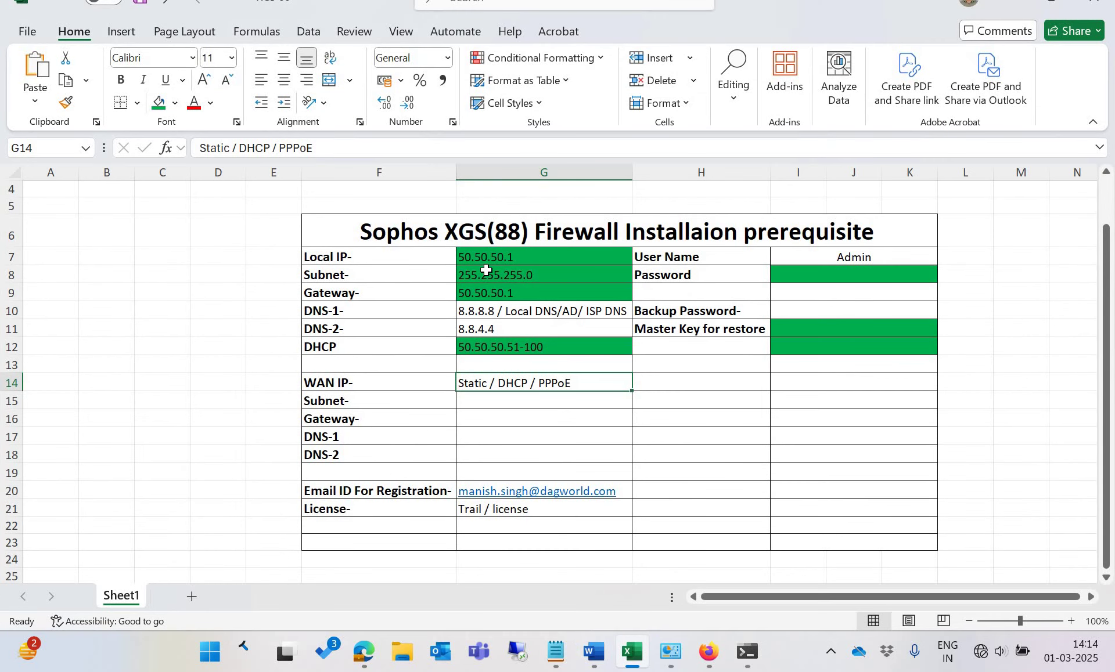
drag(486, 270, 486, 294)
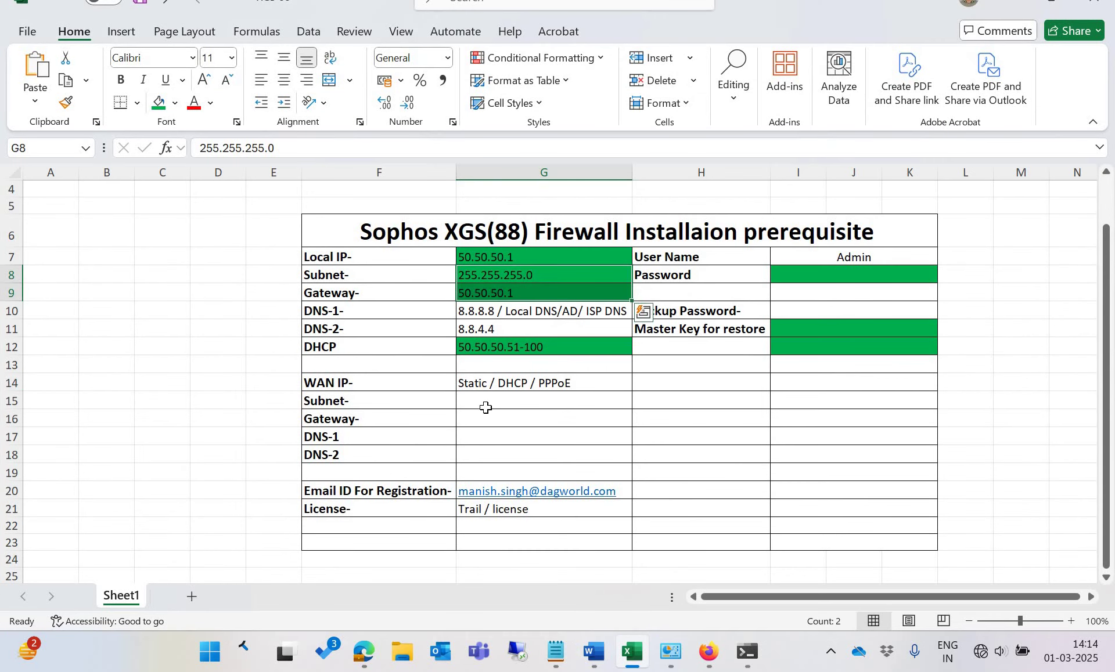
click(486, 408)
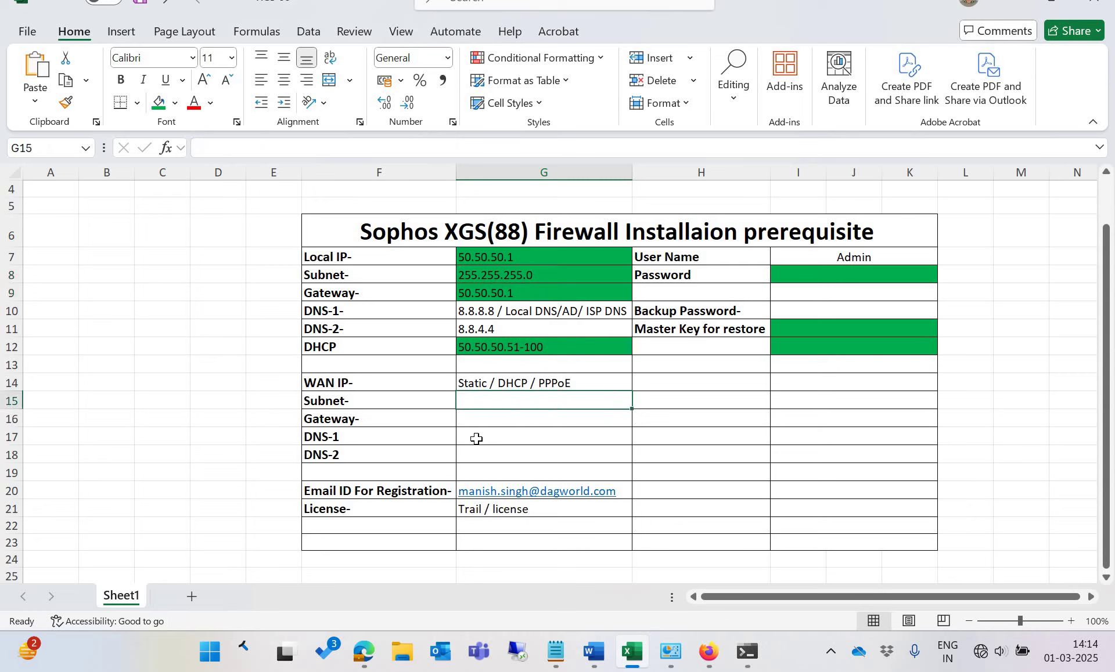
key(Down)
click(480, 439)
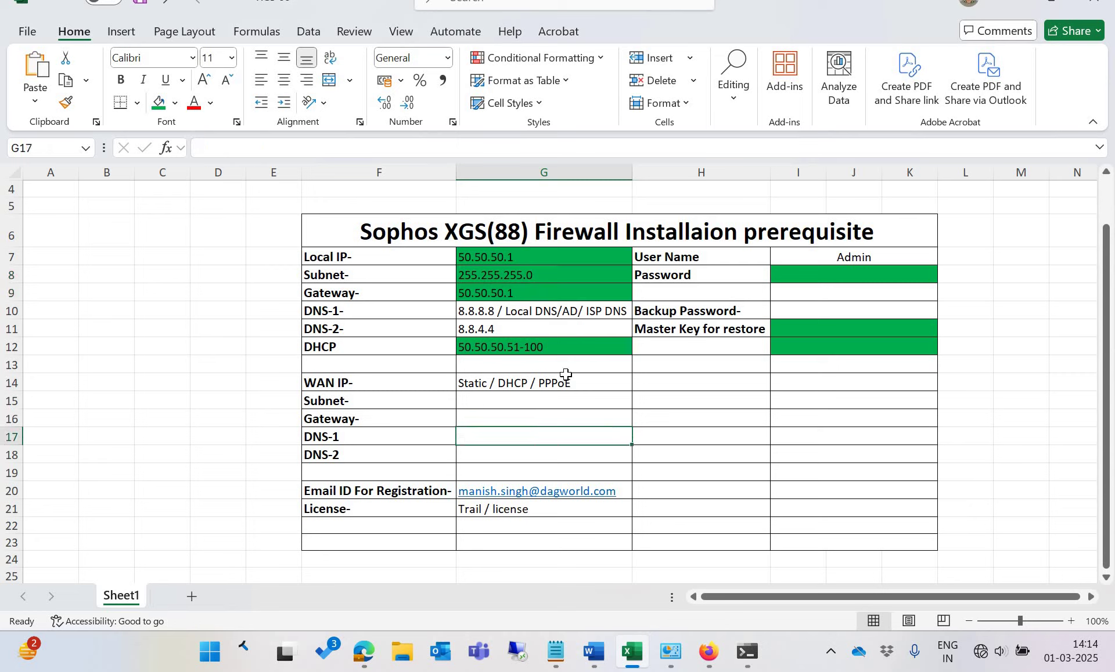
Preview Port2's Static IP fields, selecting the gateway value 128.0.0.1
key(alt+Tab)
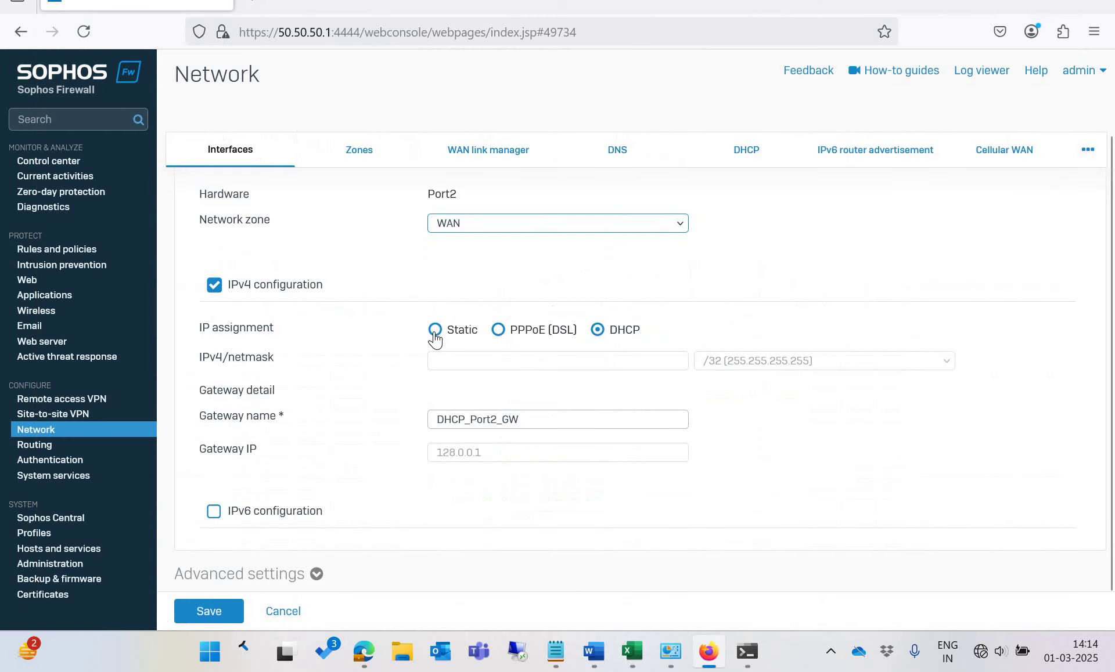
click(435, 331)
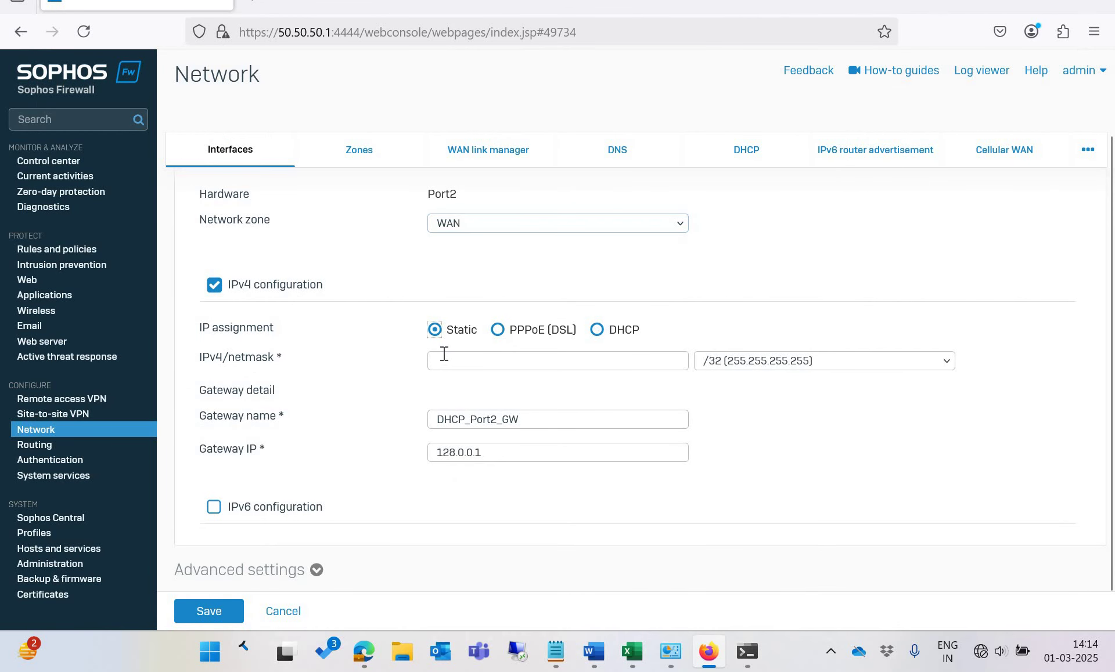
click(582, 361)
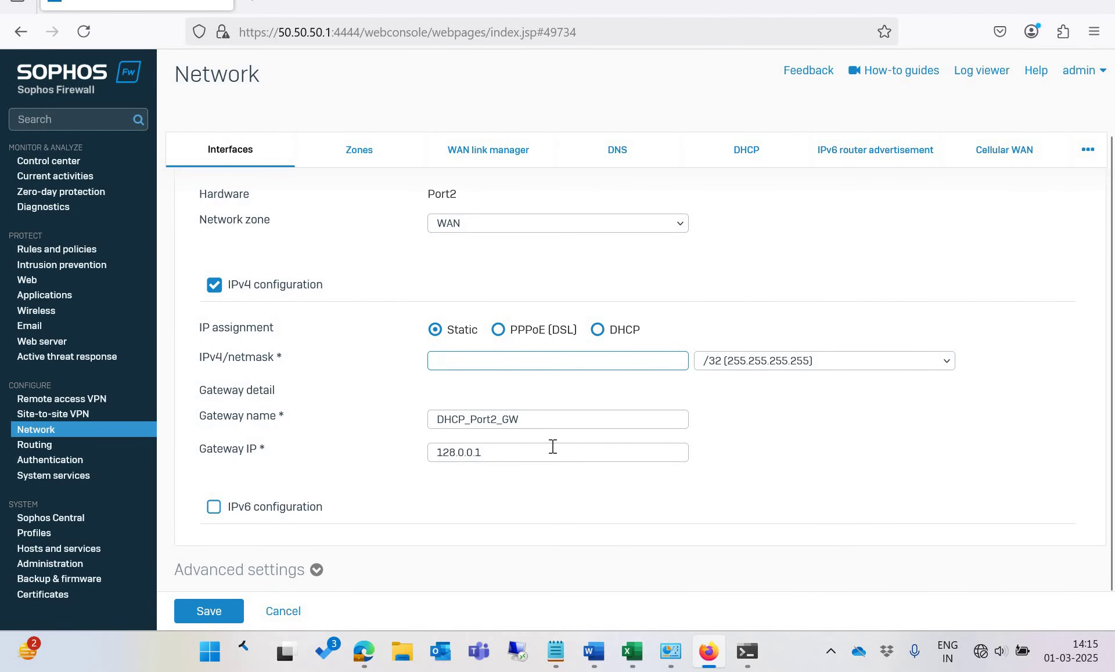
drag(491, 447, 408, 447)
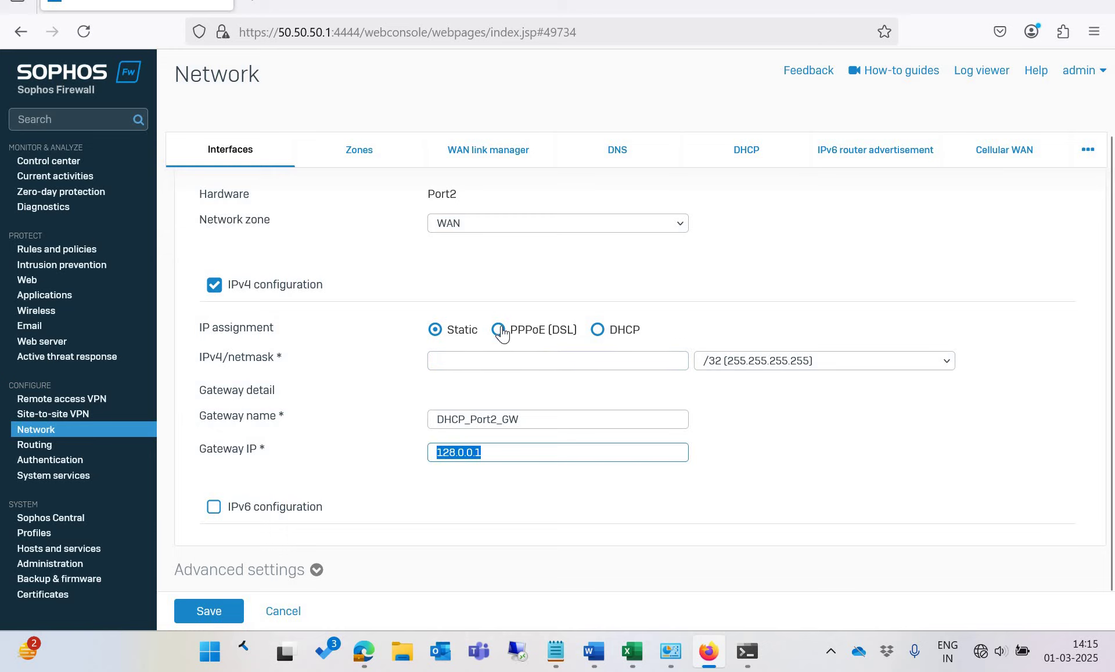
Switch Port2's IP assignment to PPPoE (DSL) and inspect the username and password fields
click(499, 330)
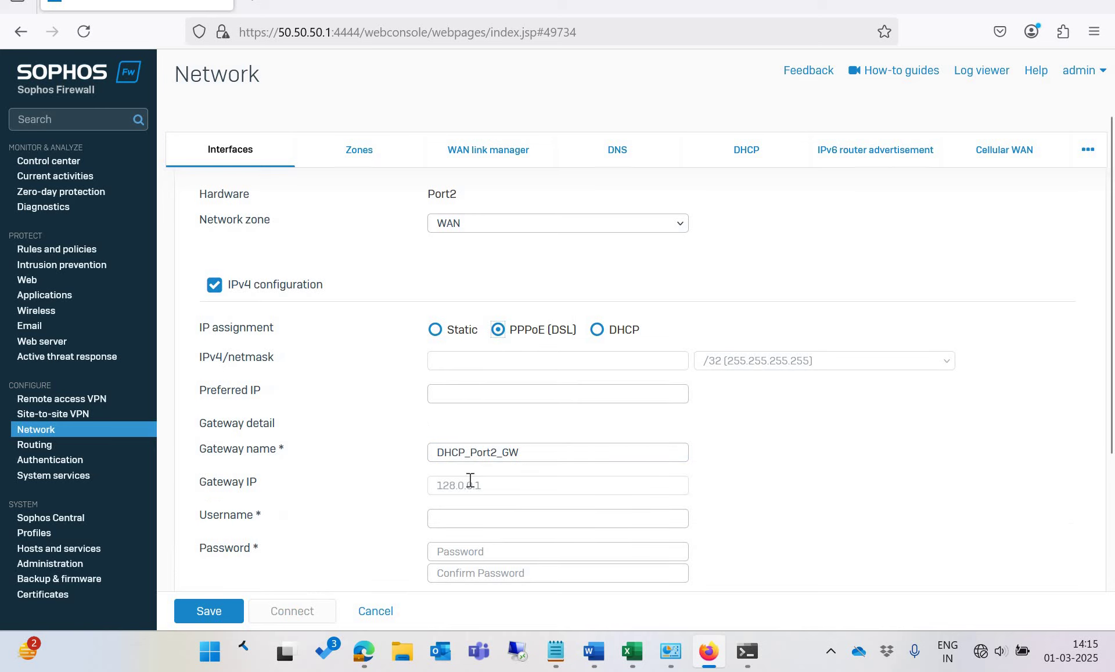
scroll(488, 446, down, 2)
click(486, 433)
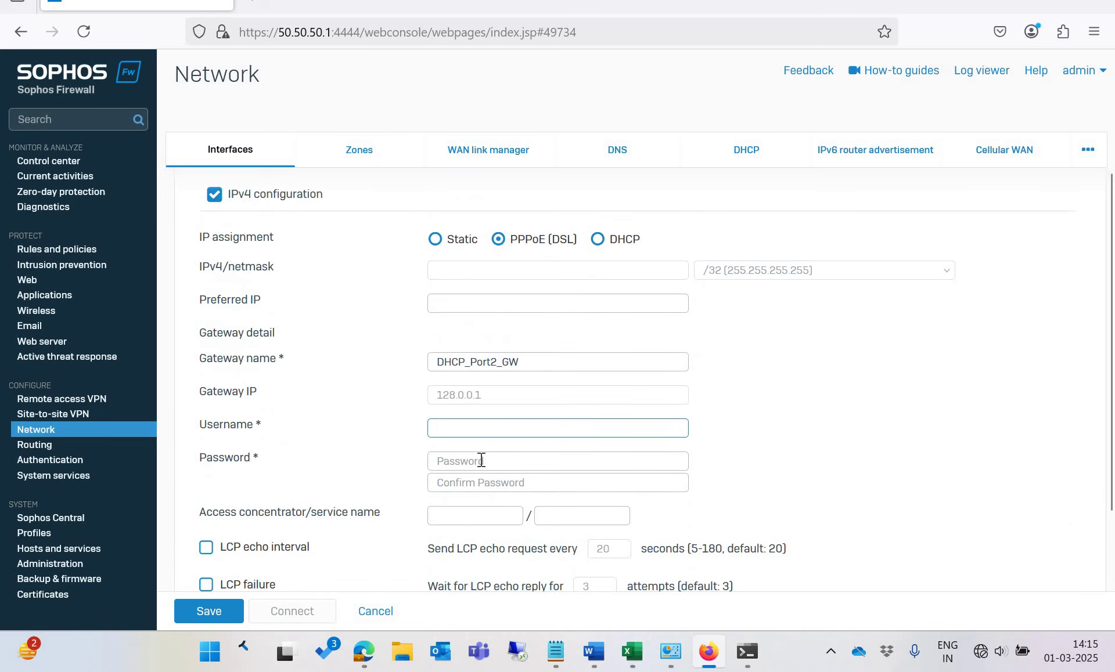
key(Tab)
key(Tab)
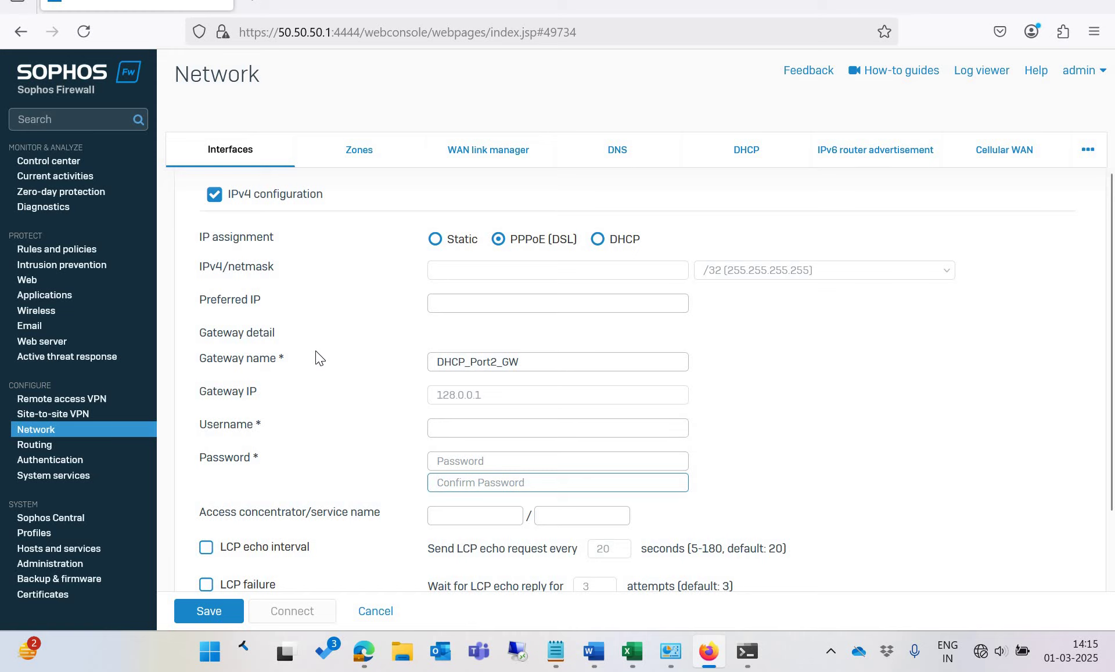
scroll(320, 358, up, 4)
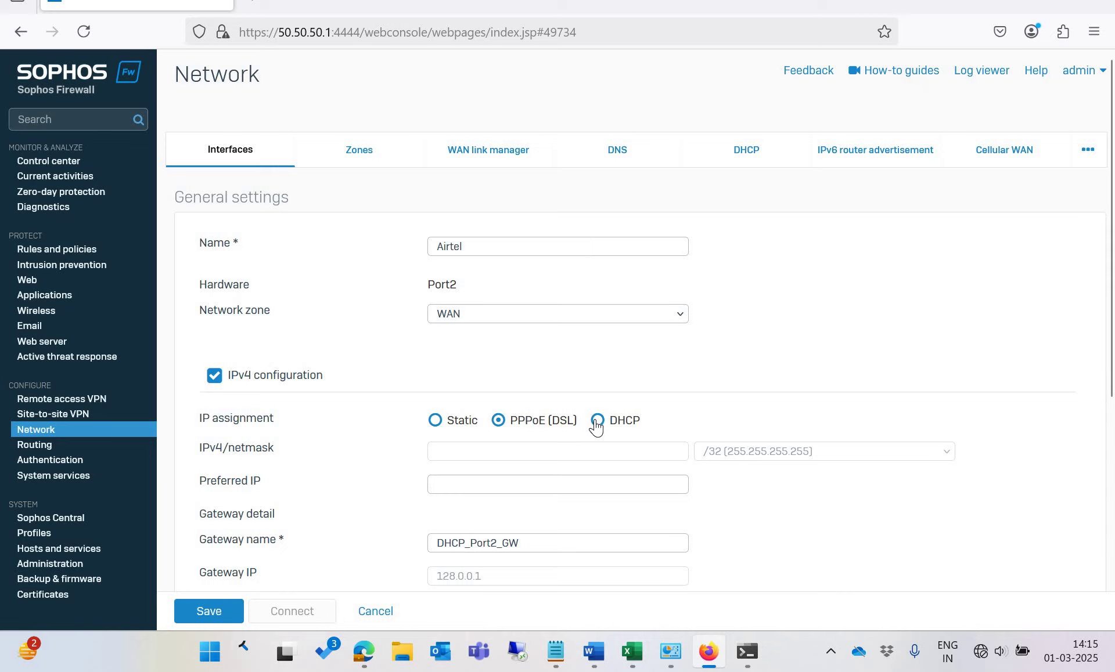
Set Port2's IP assignment back to DHCP and rename the interface to Port2
click(596, 422)
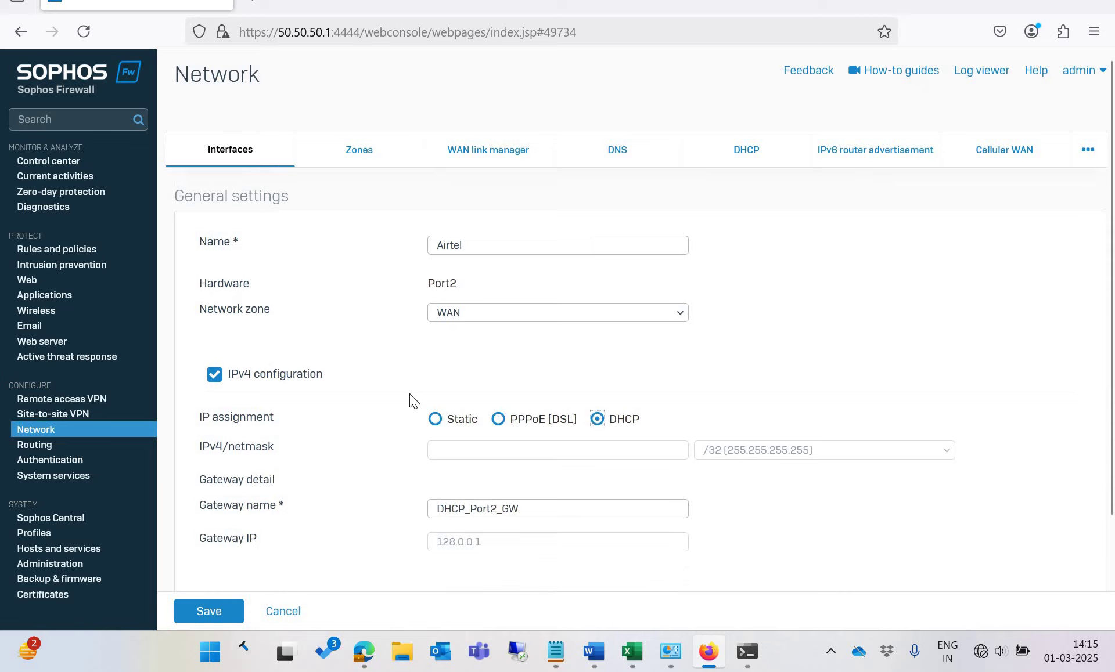
scroll(382, 393, down, 2)
click(500, 388)
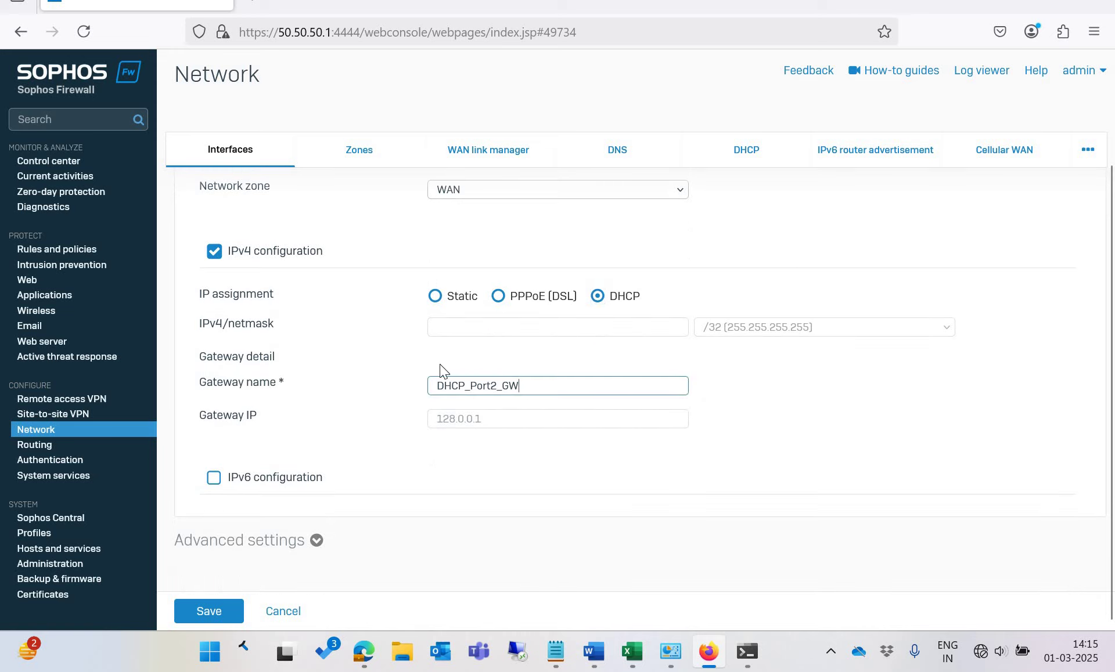
key(ctrl+a)
scroll(454, 361, up, 2)
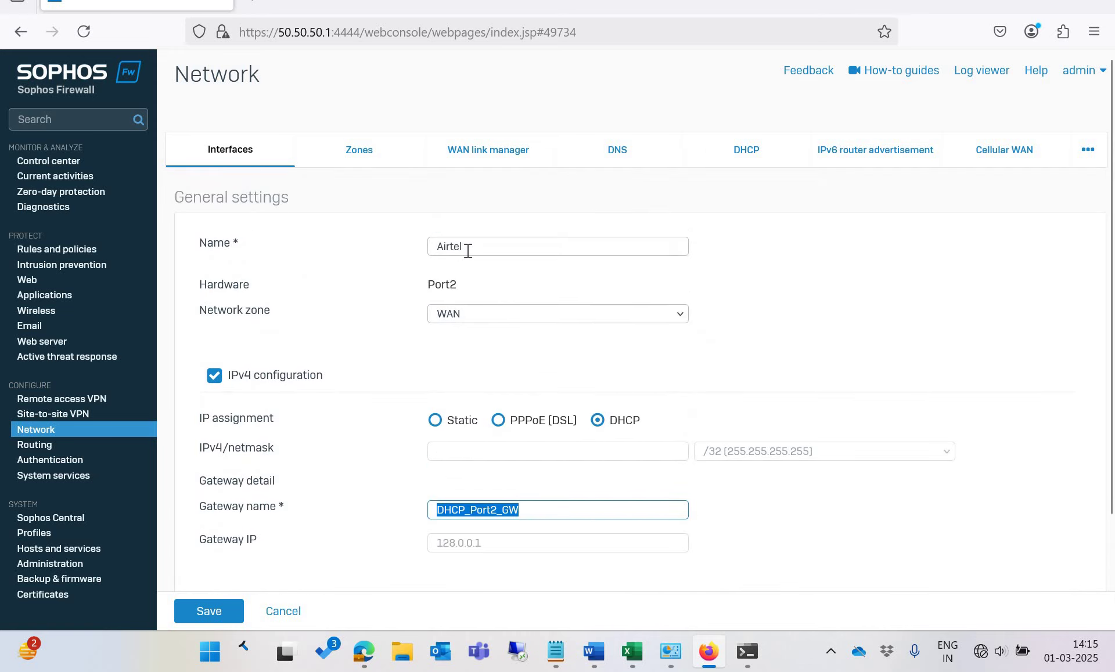
click(348, 240)
key(ctrl+a)
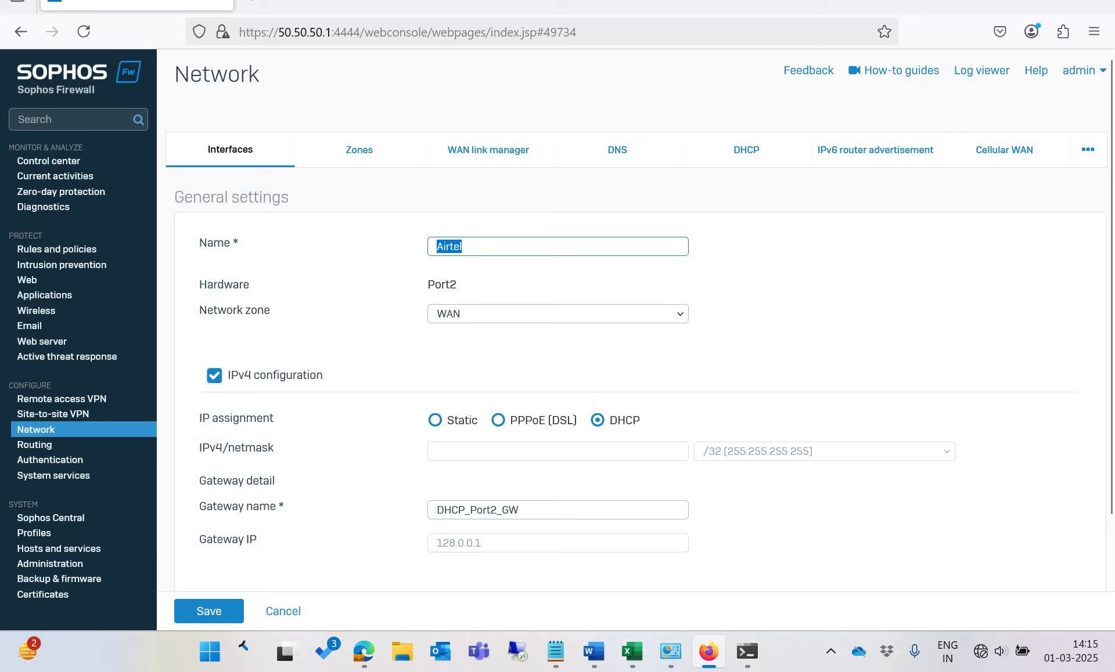
text(PO)
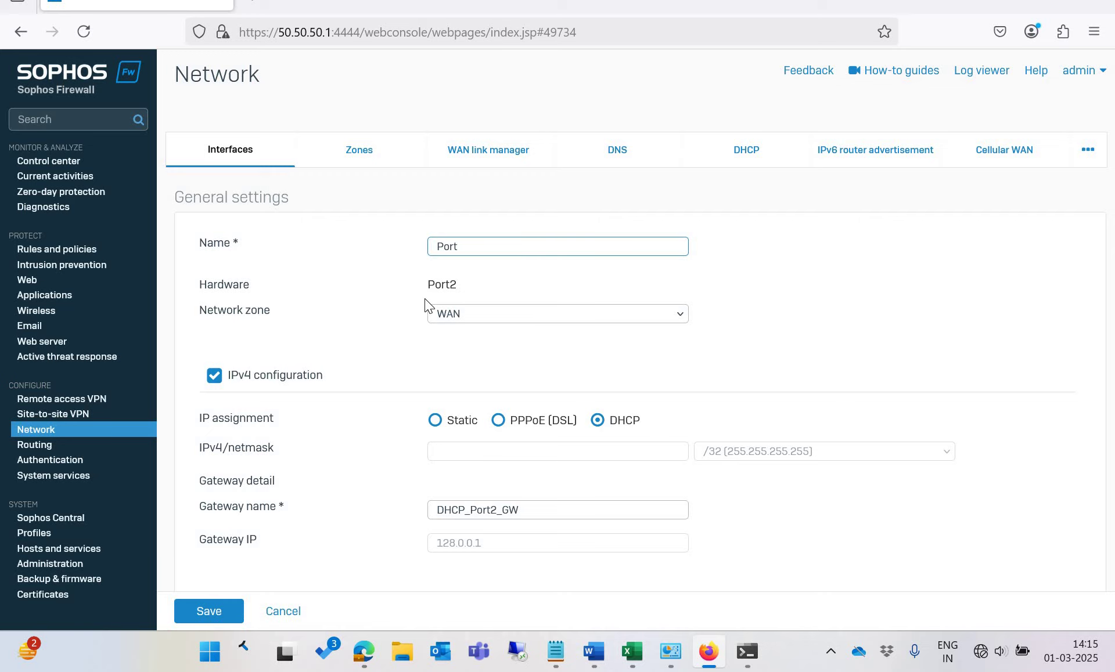
Replace gateway name DHCP_Port2_GW with Airtel and scroll down to Advanced settings
scroll(541, 299, down, 2)
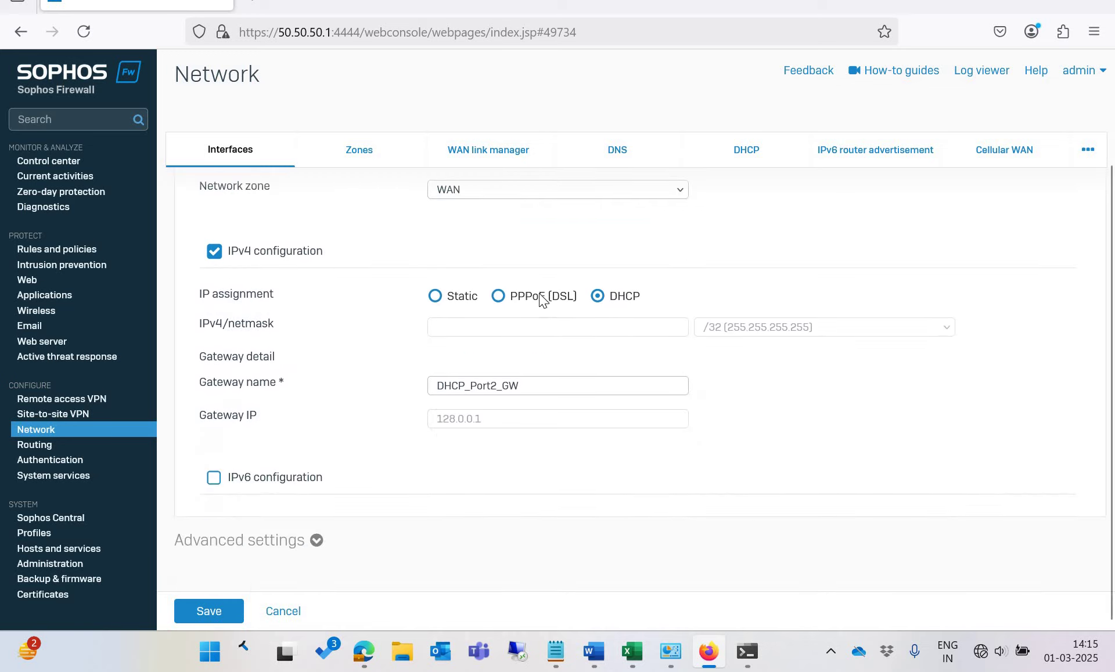
scroll(541, 299, up, 2)
scroll(530, 392, down, 2)
double_click(454, 387)
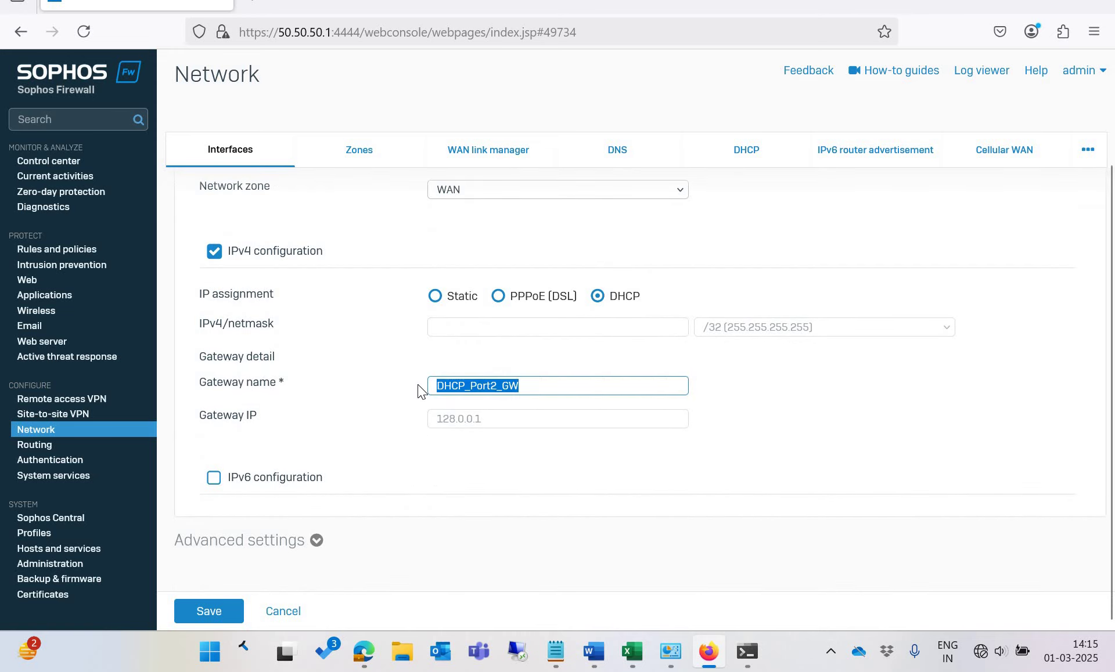
text(Air)
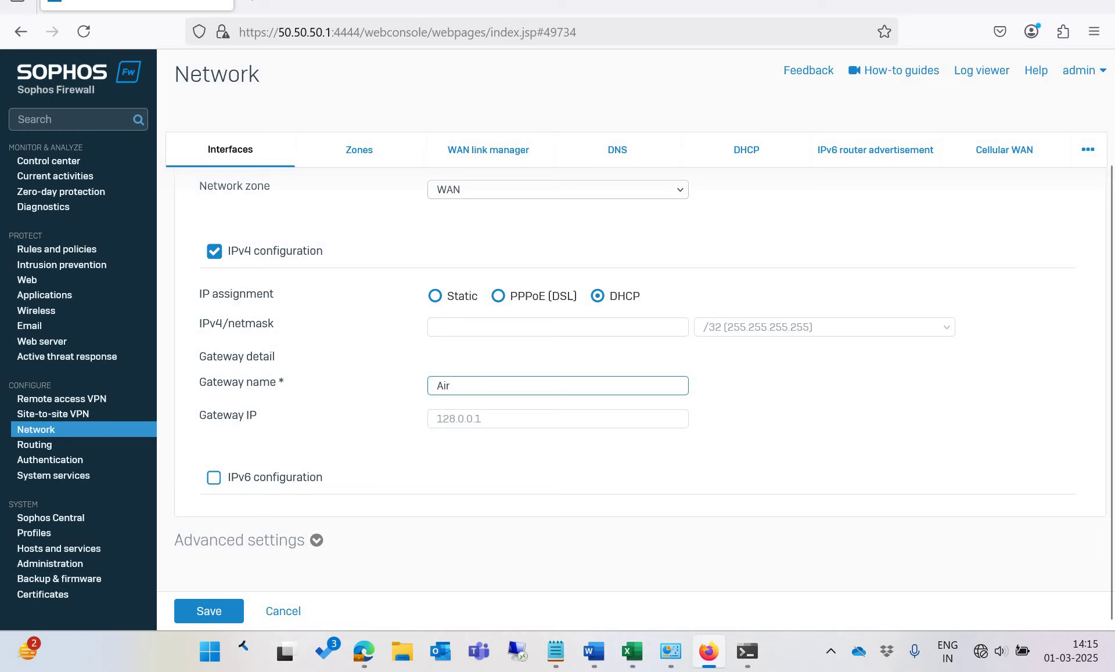
text(tel)
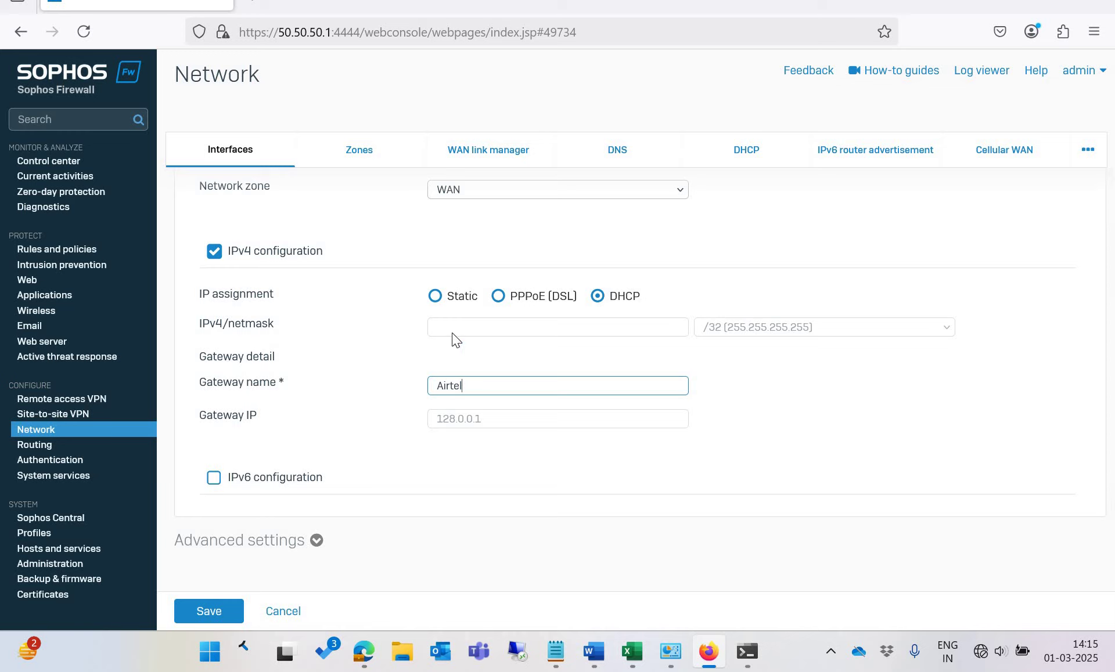
scroll(505, 336, up, 2)
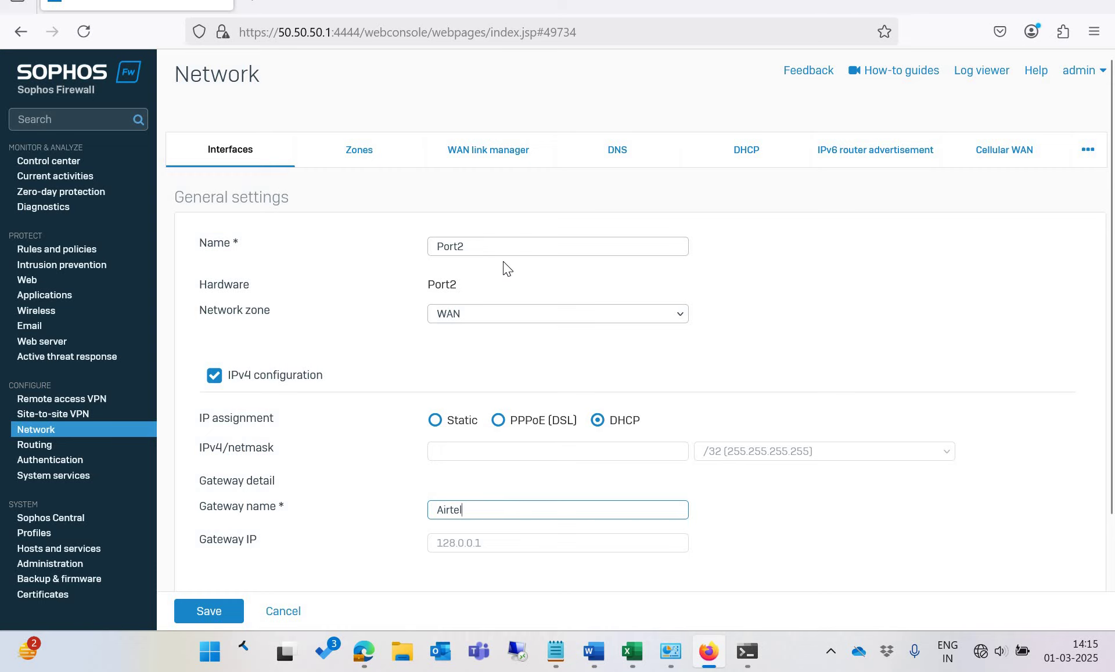
scroll(507, 267, down, 2)
scroll(506, 268, up, 2)
scroll(348, 398, down, 2)
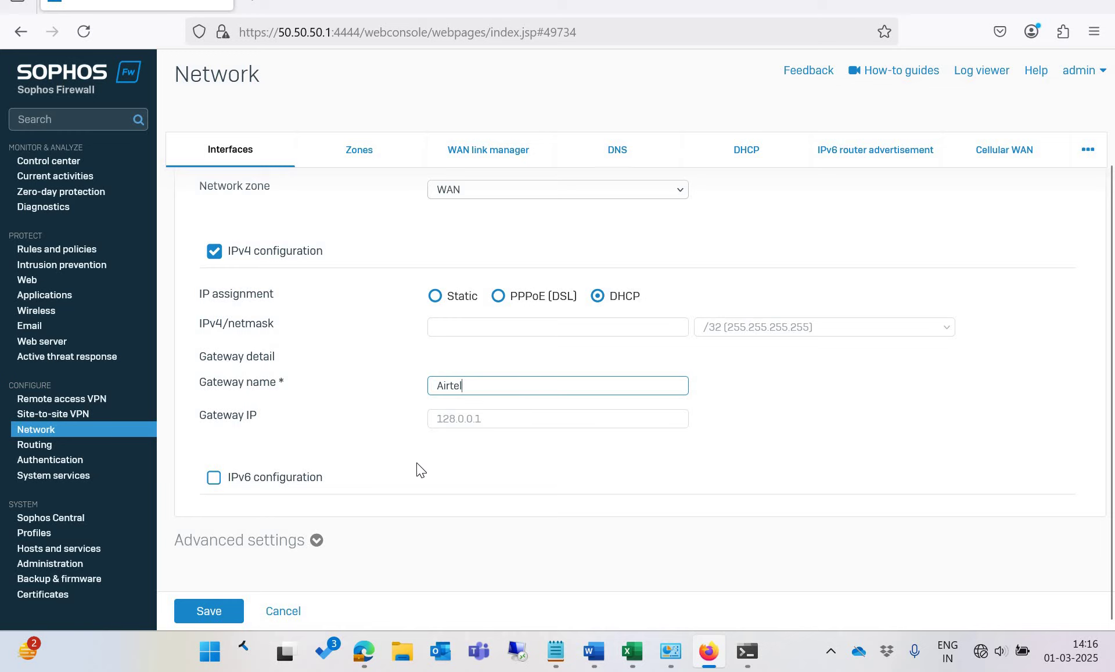
scroll(410, 461, down, 4)
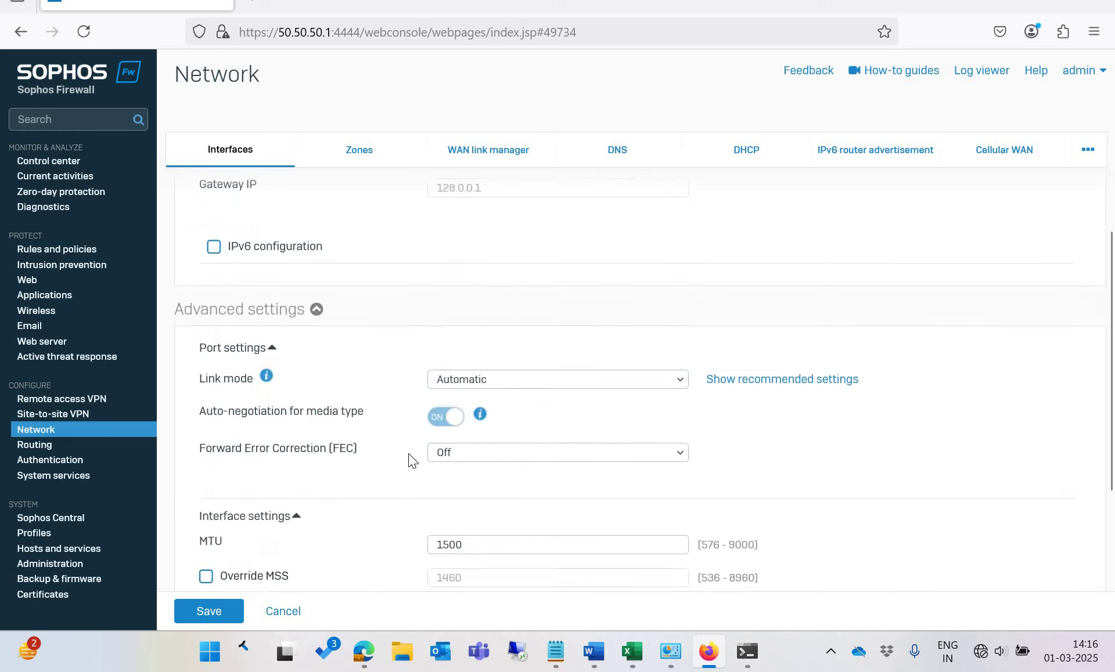
scroll(282, 556, down, 3)
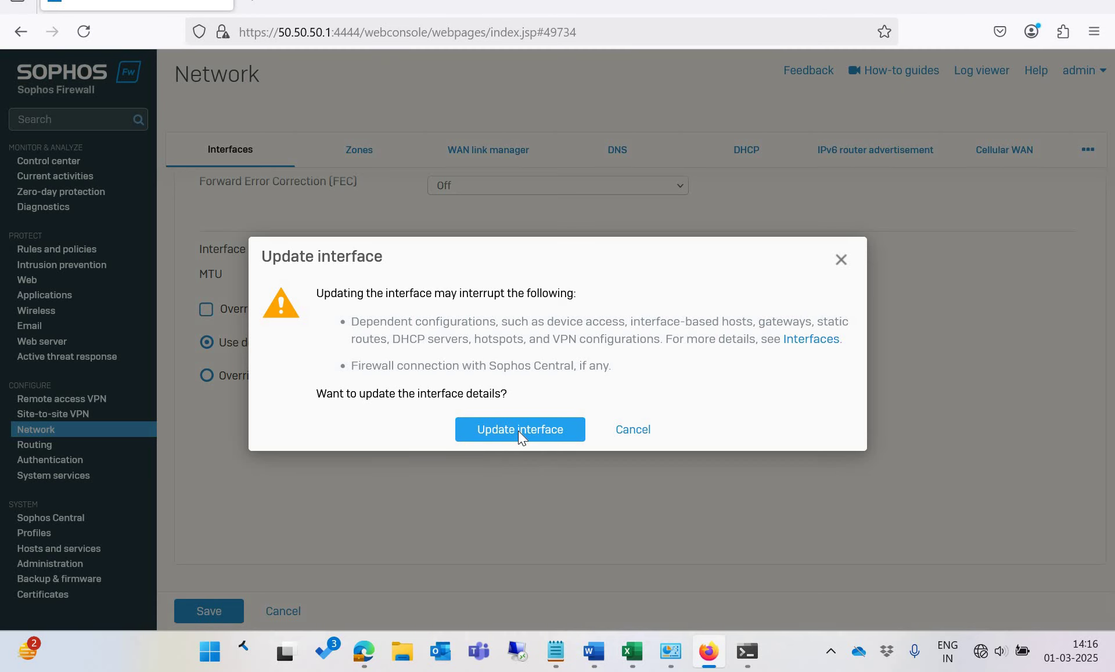
Confirm the Port2 interface update, then briefly check the XGS 88 prerequisite spreadsheet
click(520, 430)
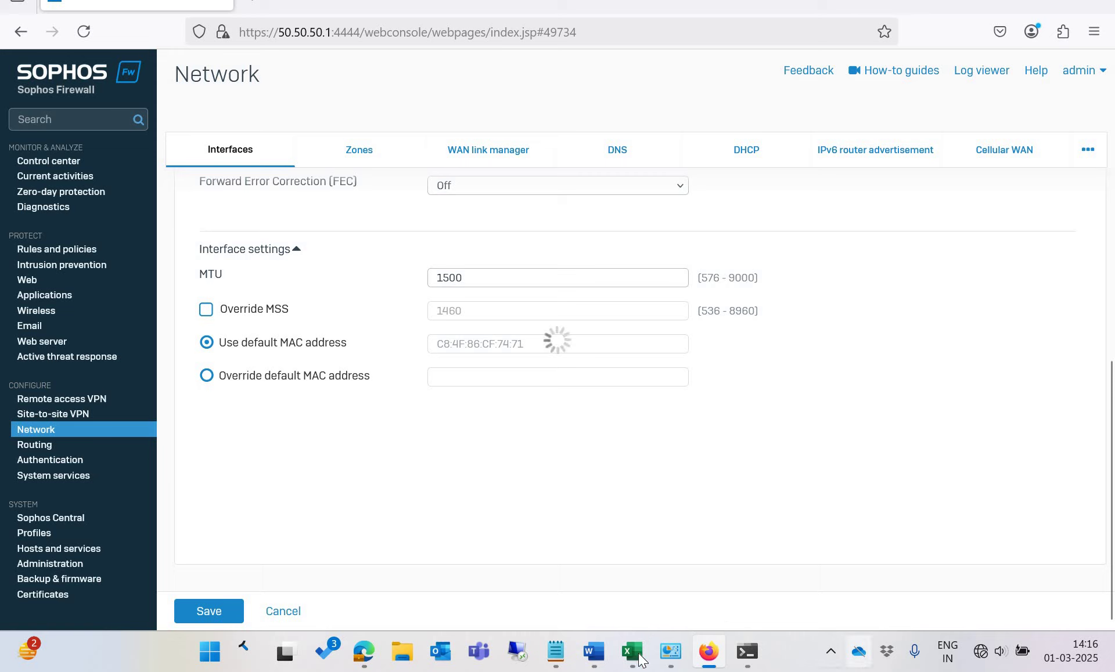
mouse_move(640, 659)
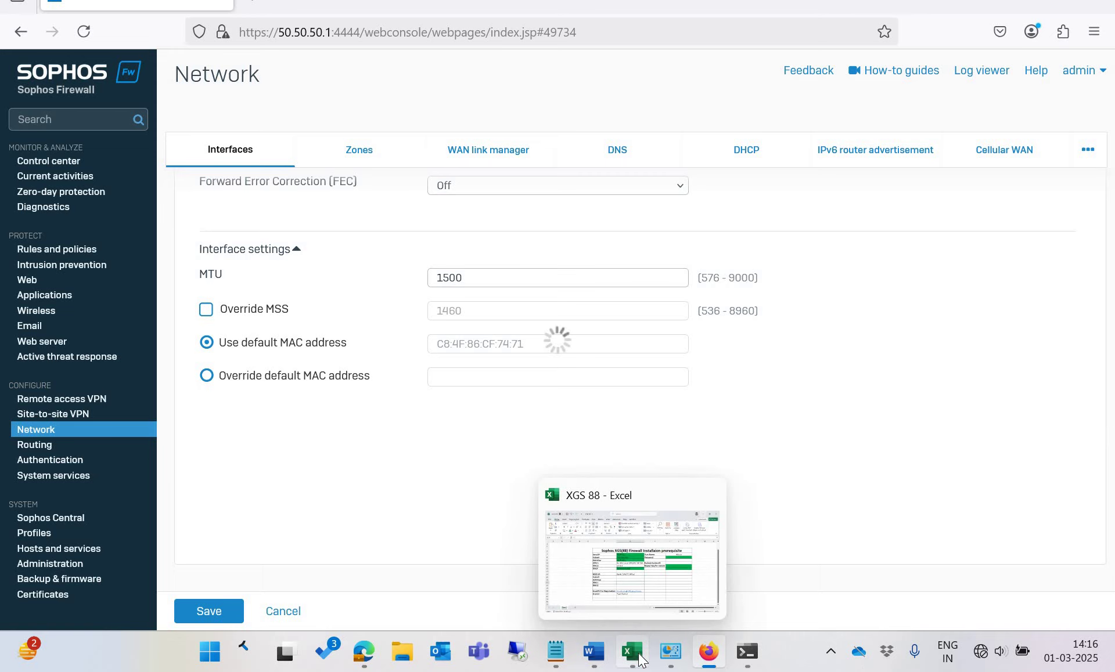
click(640, 659)
click(639, 658)
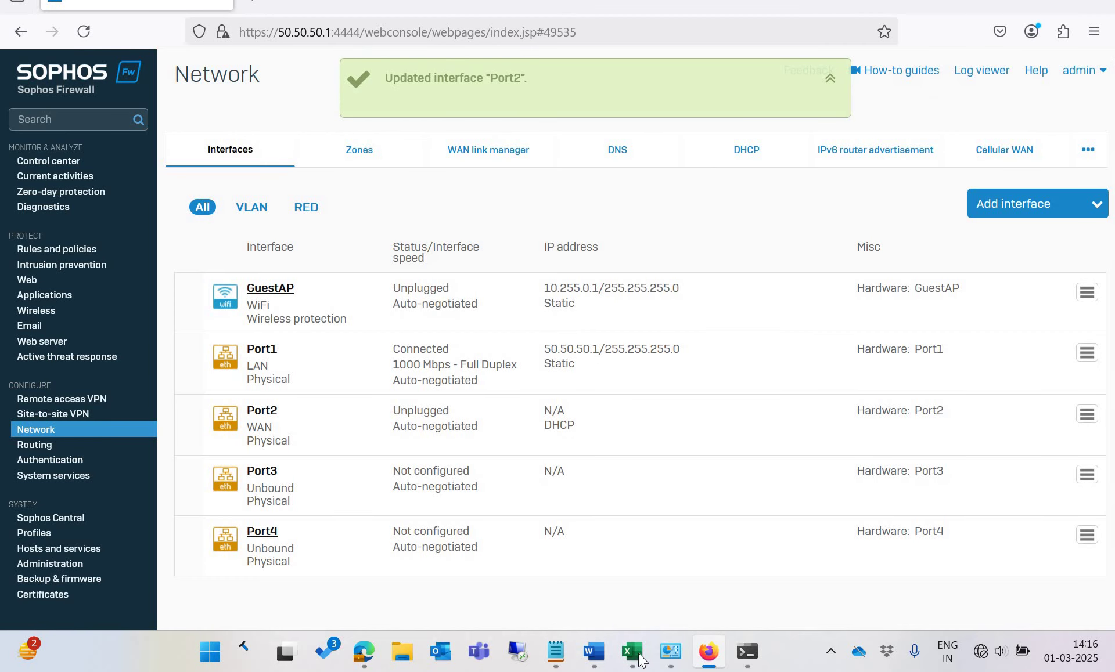
Close the Ethernet connection details window and bring the XGS 88 prerequisite spreadsheet forward
key(super+d)
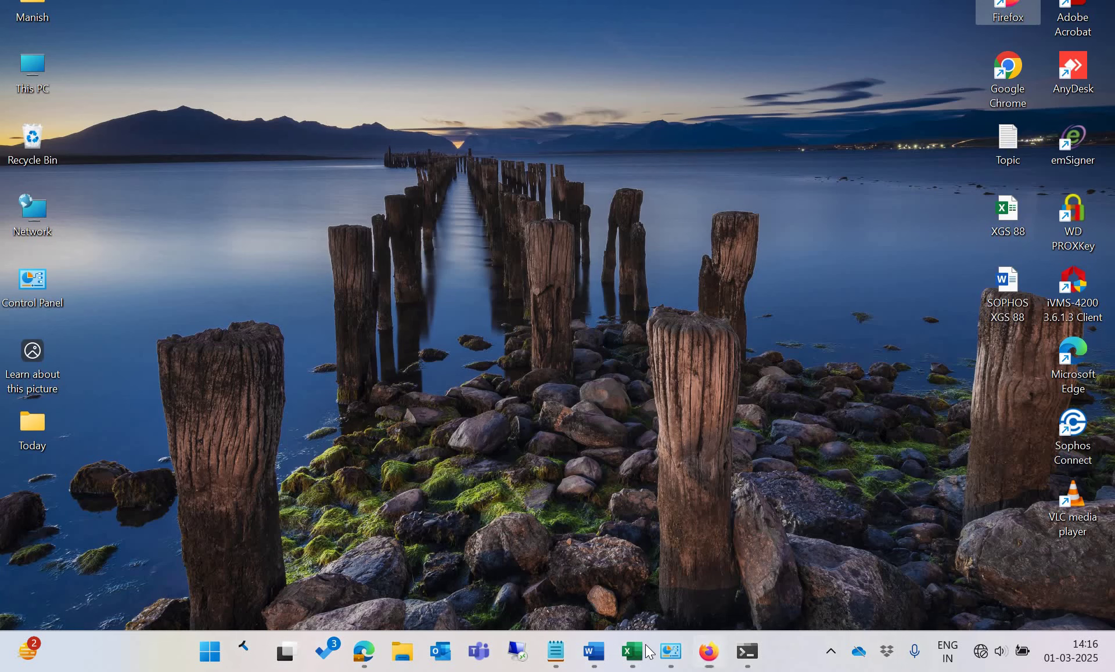
click(673, 654)
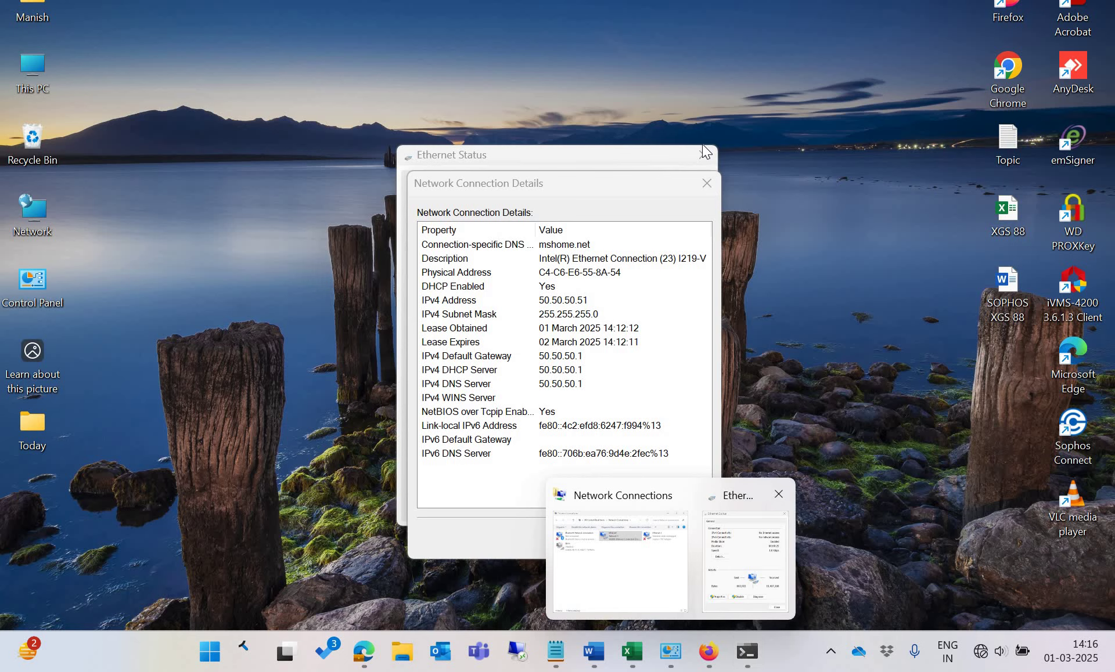
click(707, 183)
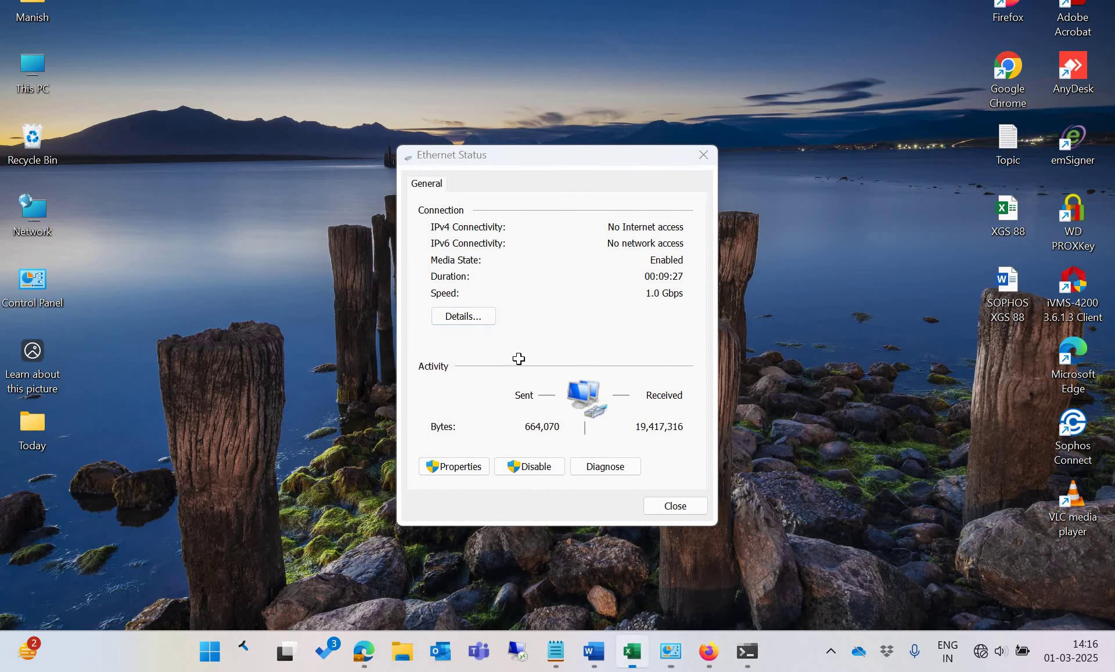
key(alt+Tab)
Fill the WAN IP cell G14 (Static / DHCP / PPPoE) green and select the empty cells G15:G18
click(551, 383)
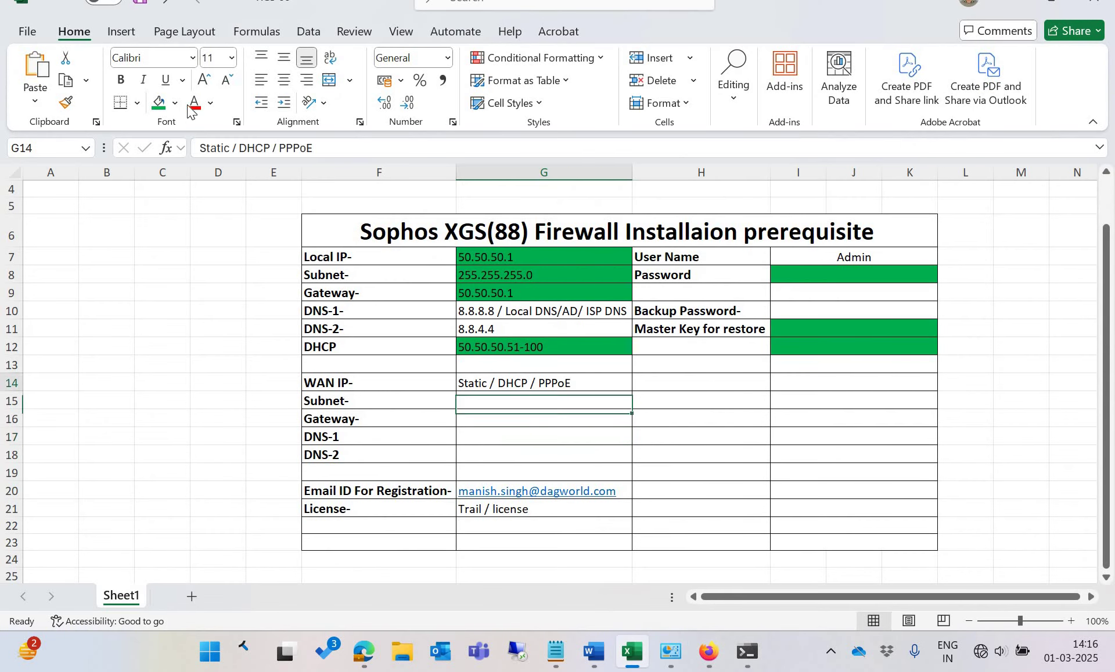
click(159, 104)
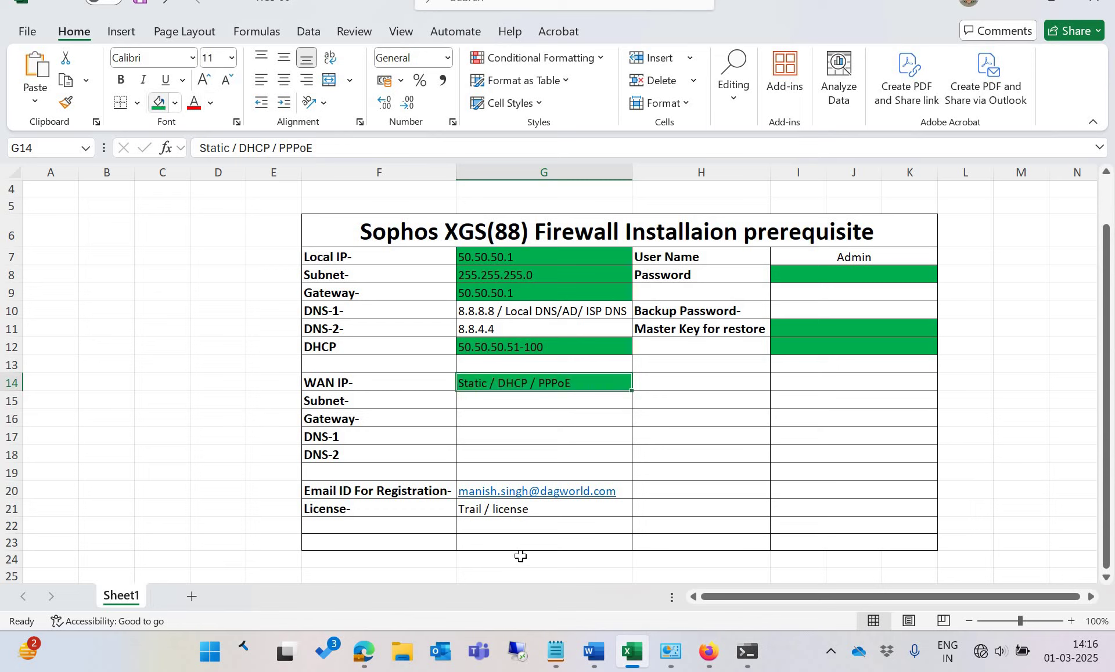
drag(526, 400, 525, 456)
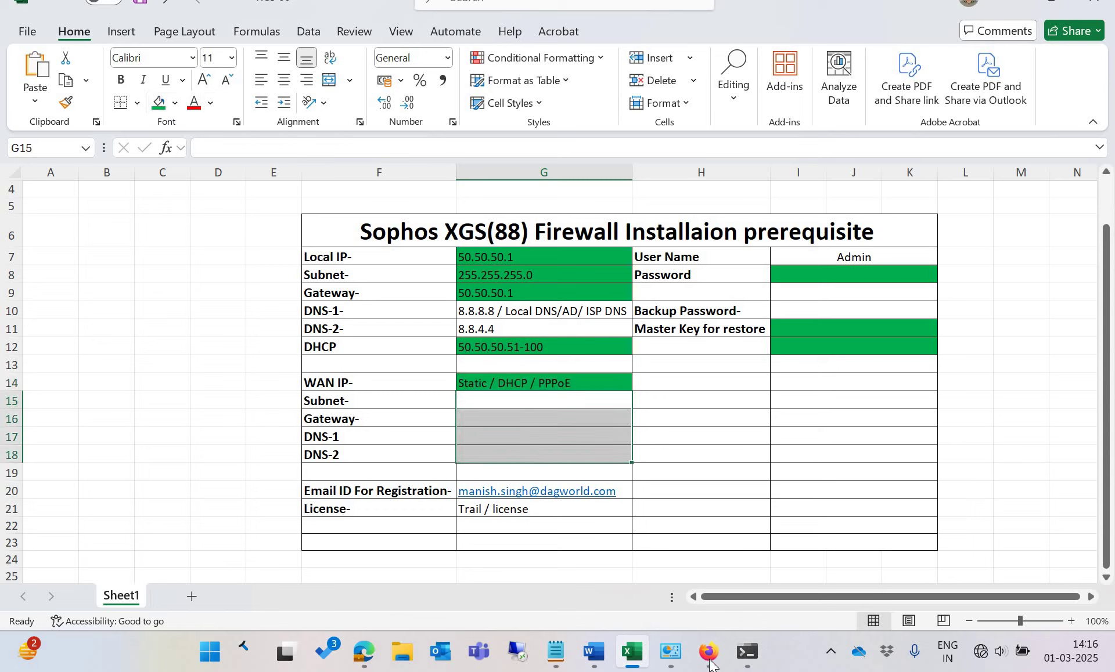
click(708, 652)
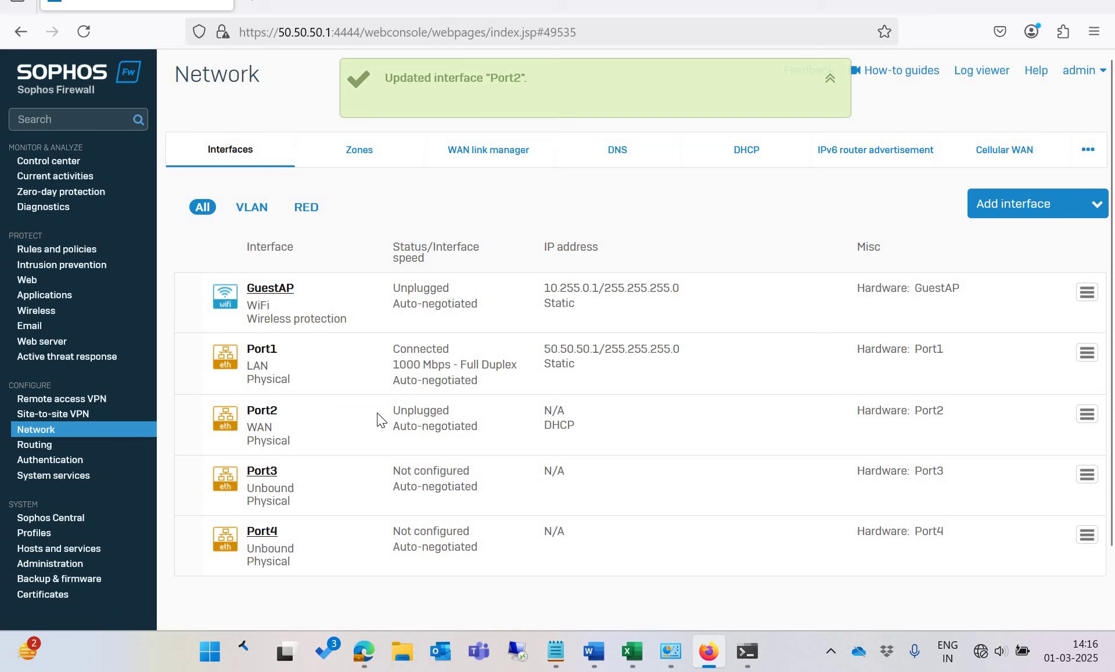
Review Port2's WAN DHCP details against the prerequisite spreadsheet
drag(463, 422, 379, 418)
click(410, 411)
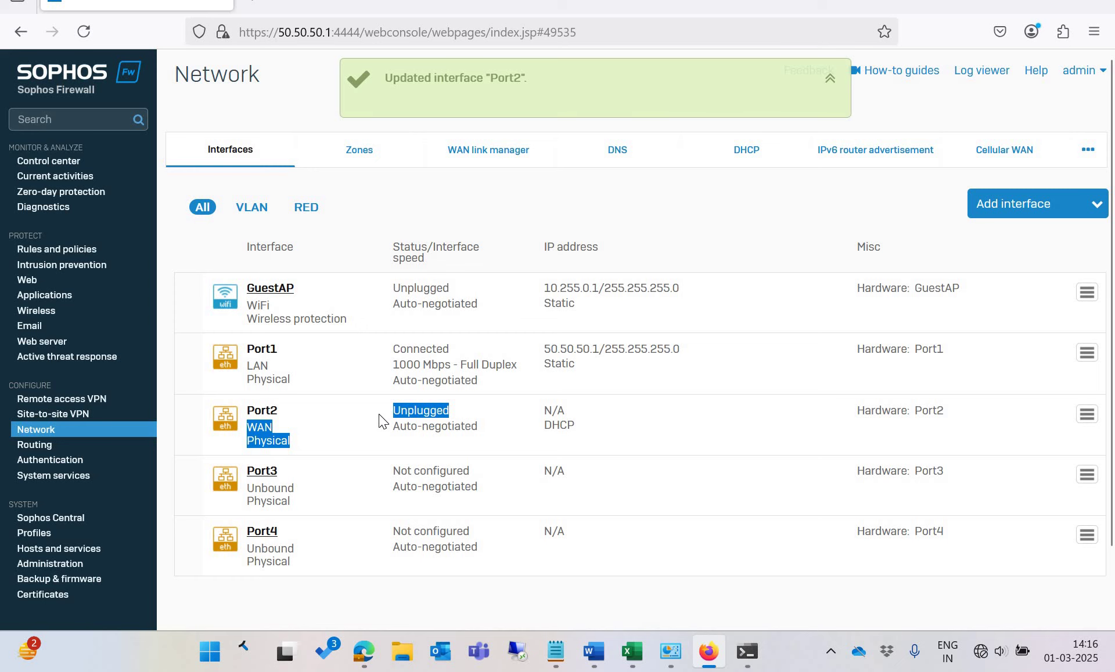
click(632, 653)
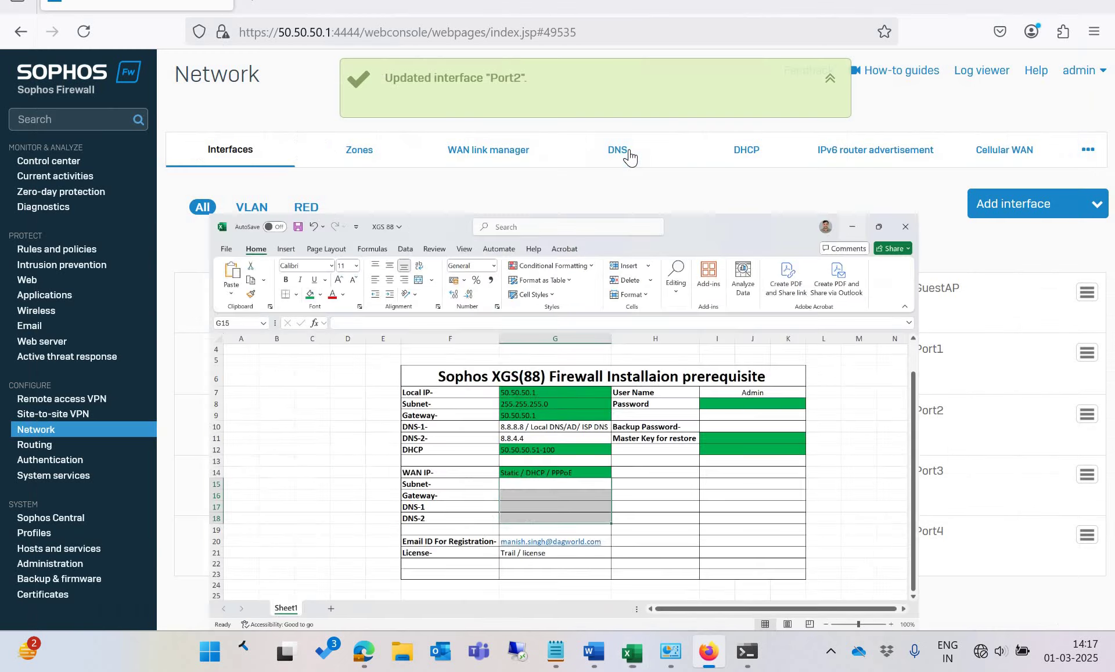
Apply the IPv4 DNS configuration using DNS servers obtained from DHCP
click(629, 149)
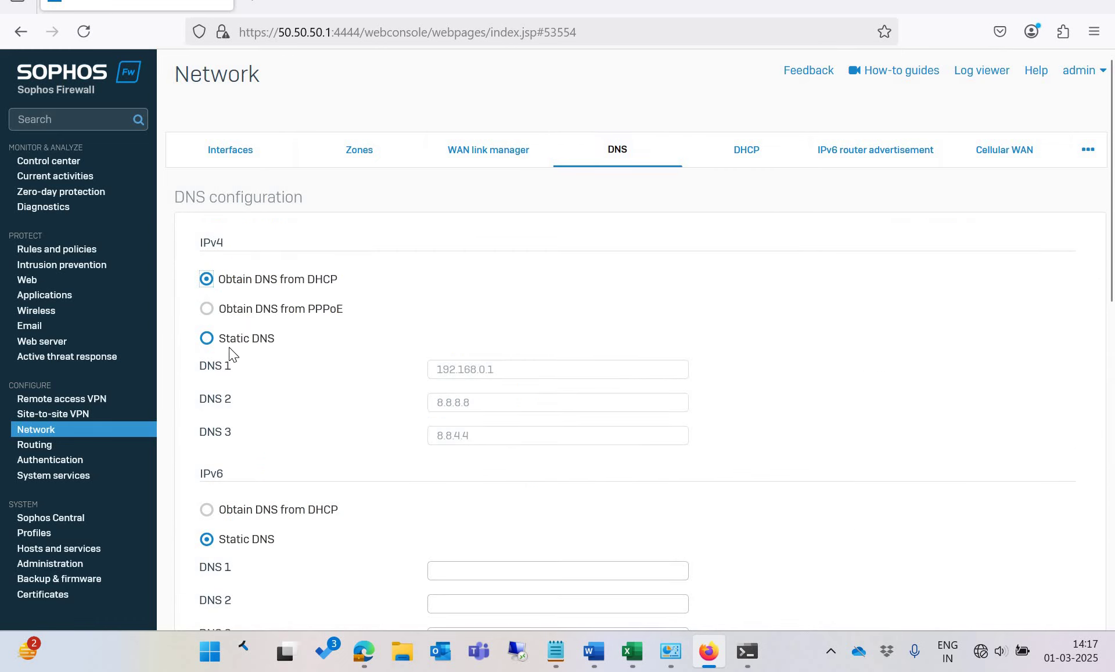
click(207, 340)
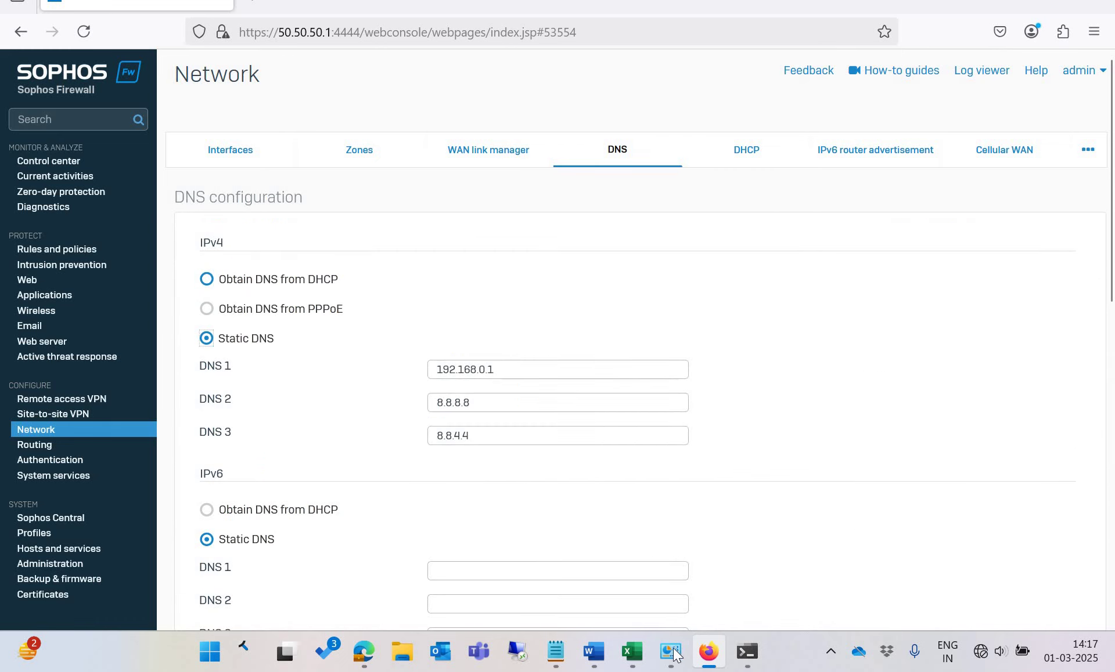
key(alt+Tab)
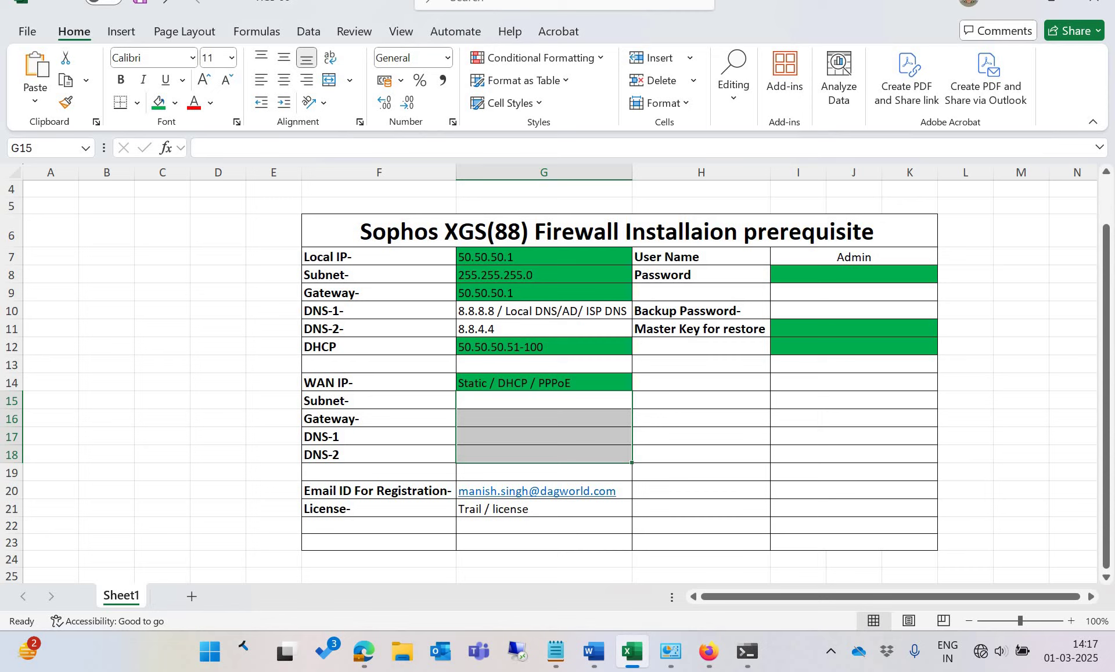
key(alt+Tab)
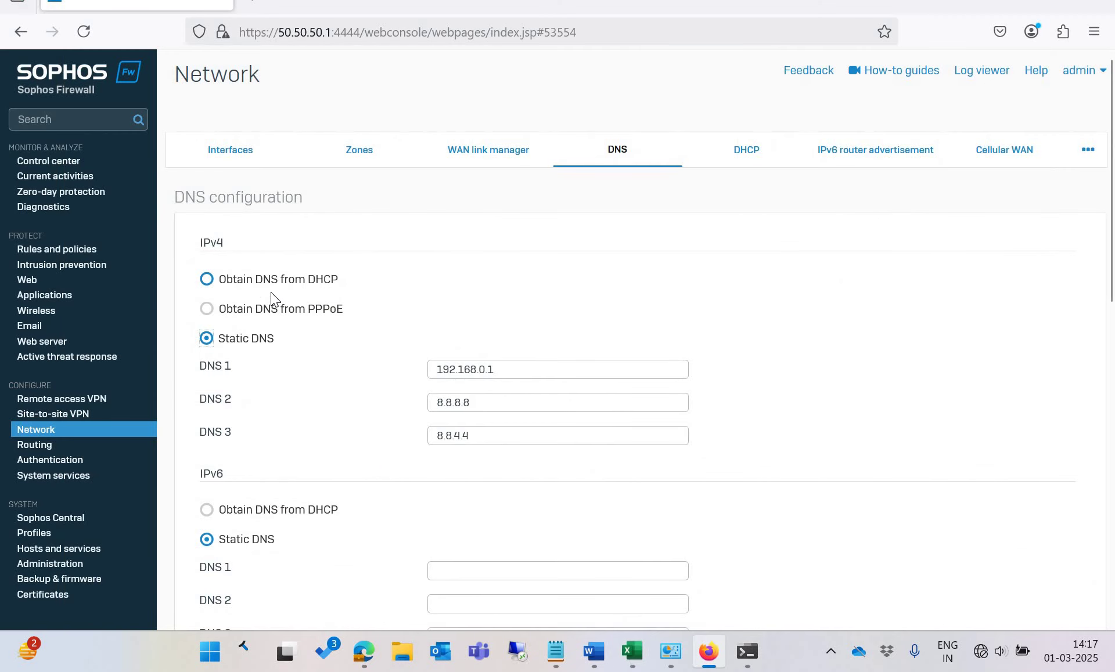
click(272, 286)
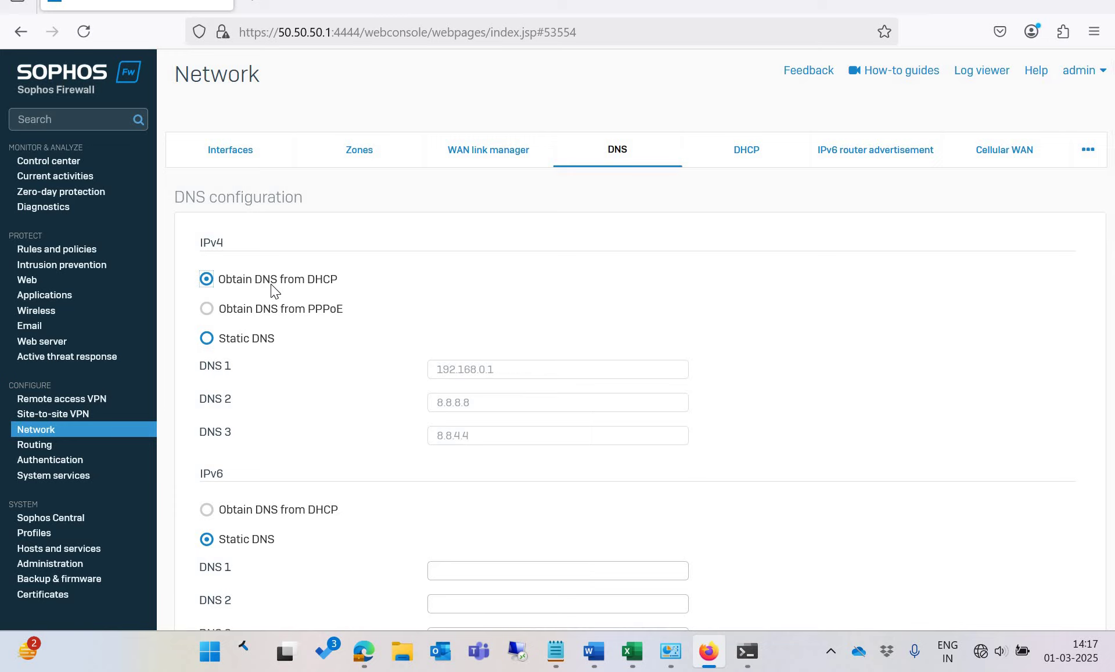
scroll(272, 296, down, 9)
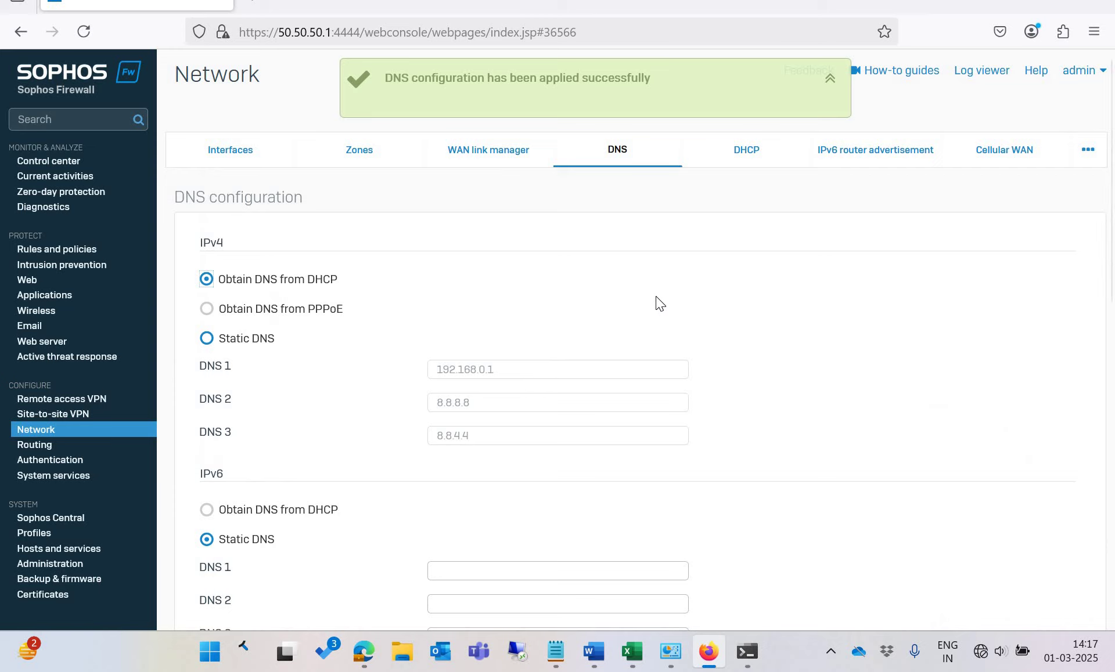
click(40, 444)
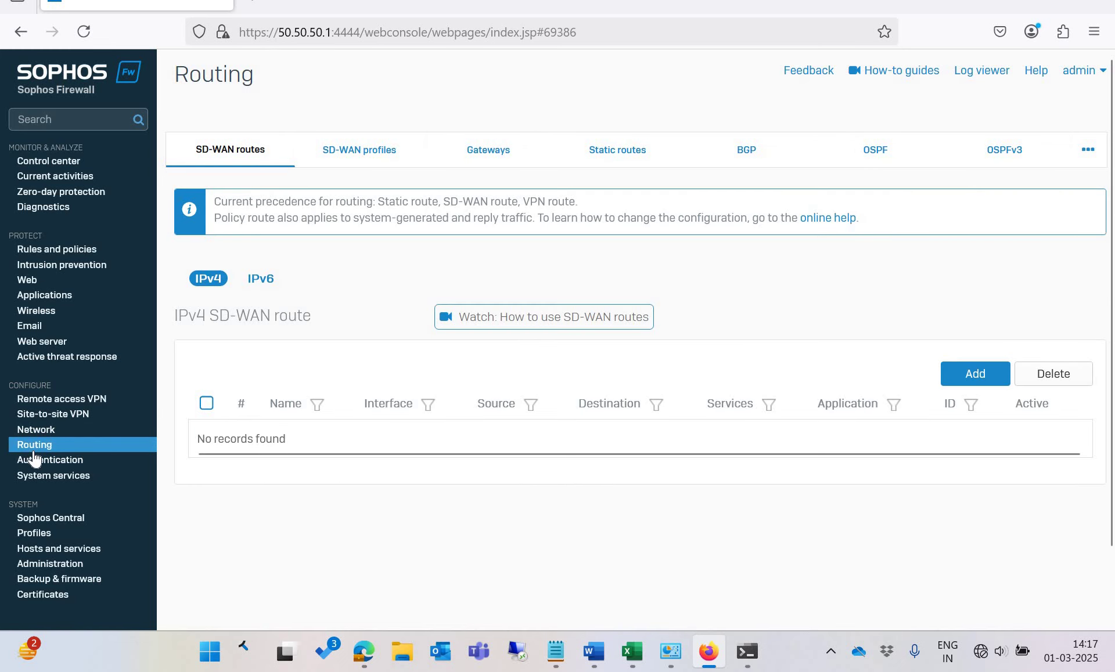
Check the Airtel gateway on the Gateways tab, then return to the Network interfaces list
click(499, 157)
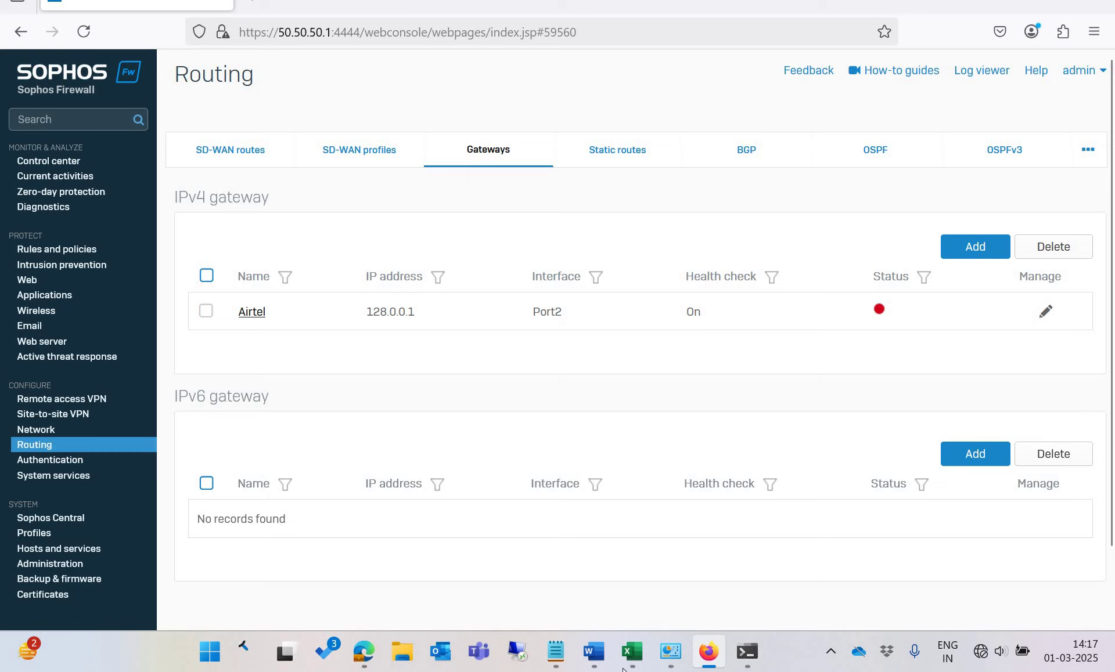
click(38, 430)
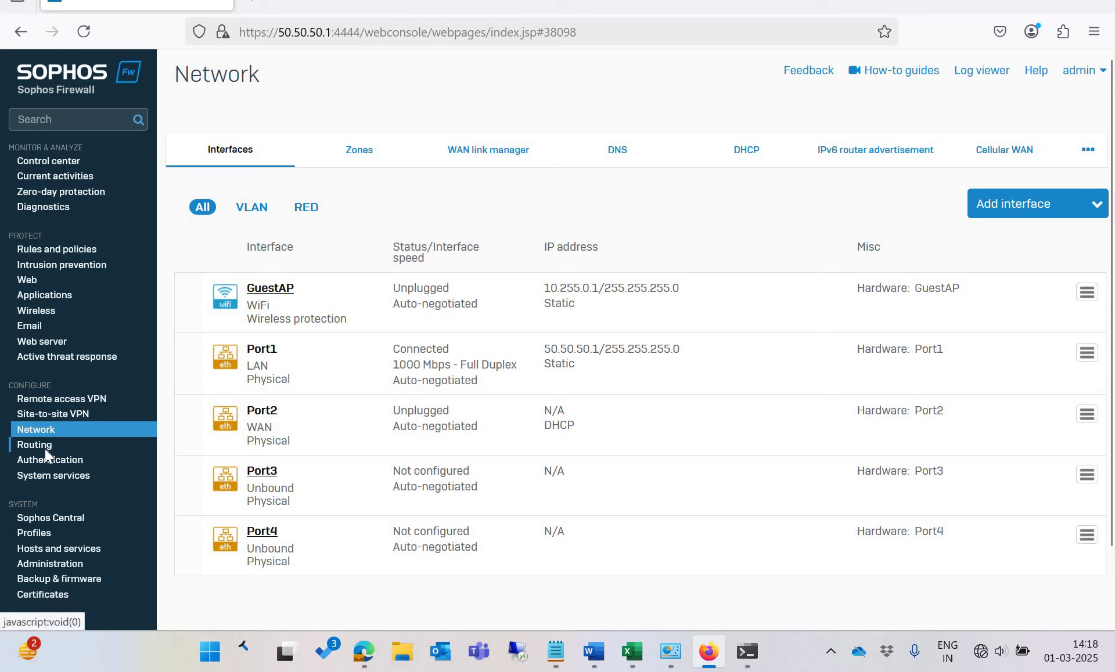
Refresh the interfaces list until Port2 WAN shows Connected, 100 Mbps, DHCP address 192.168.137.109
click(43, 434)
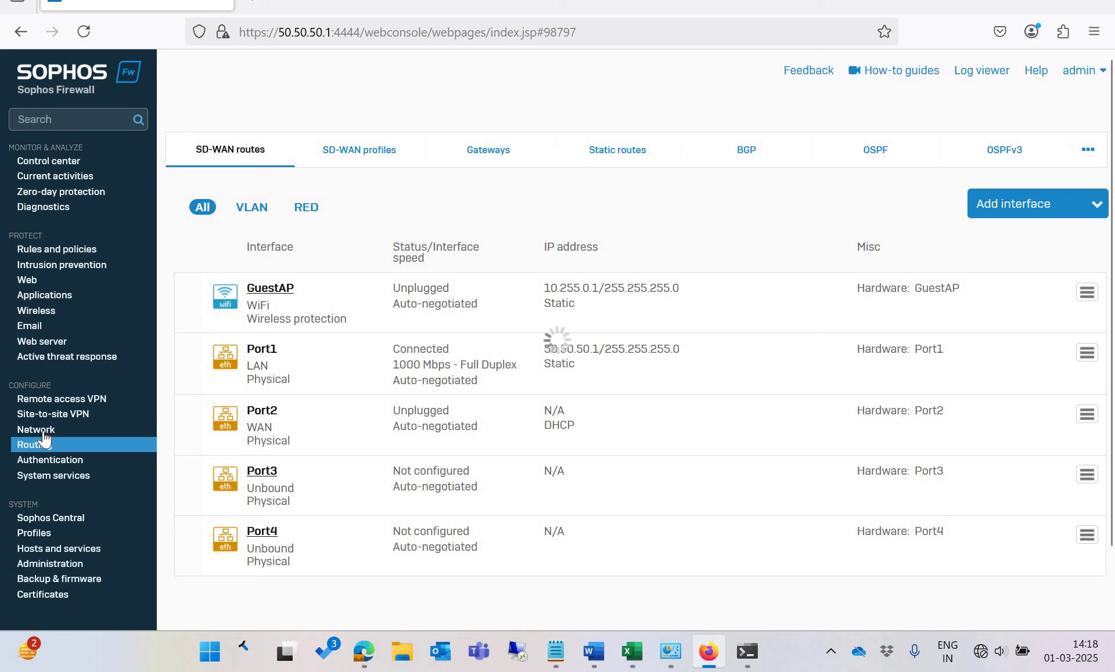
click(43, 431)
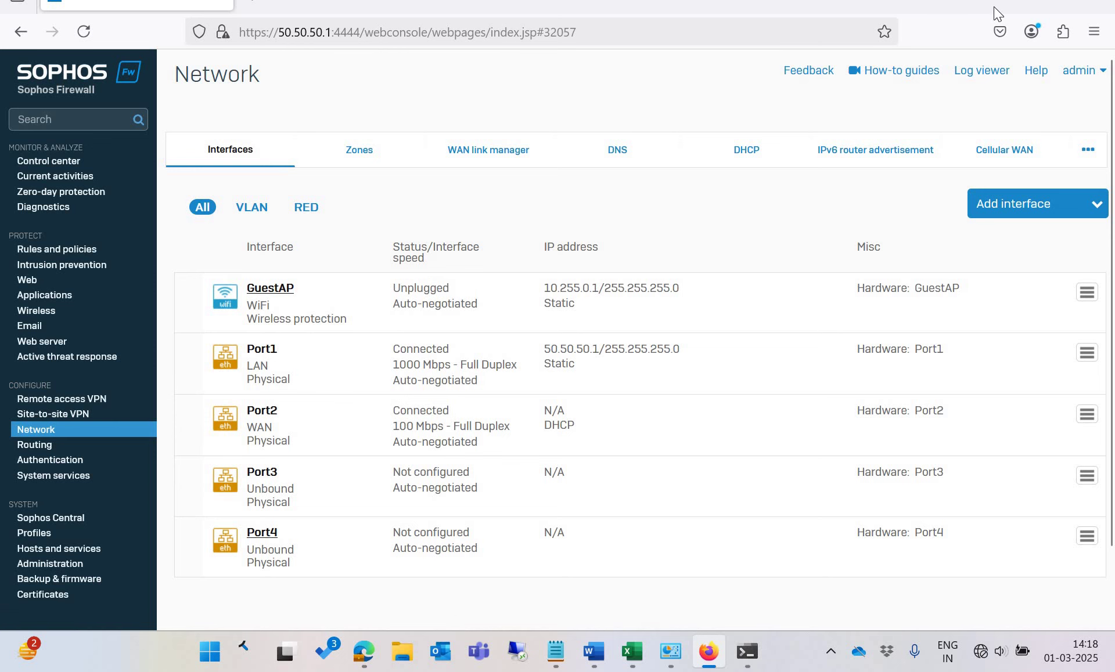
click(1015, 7)
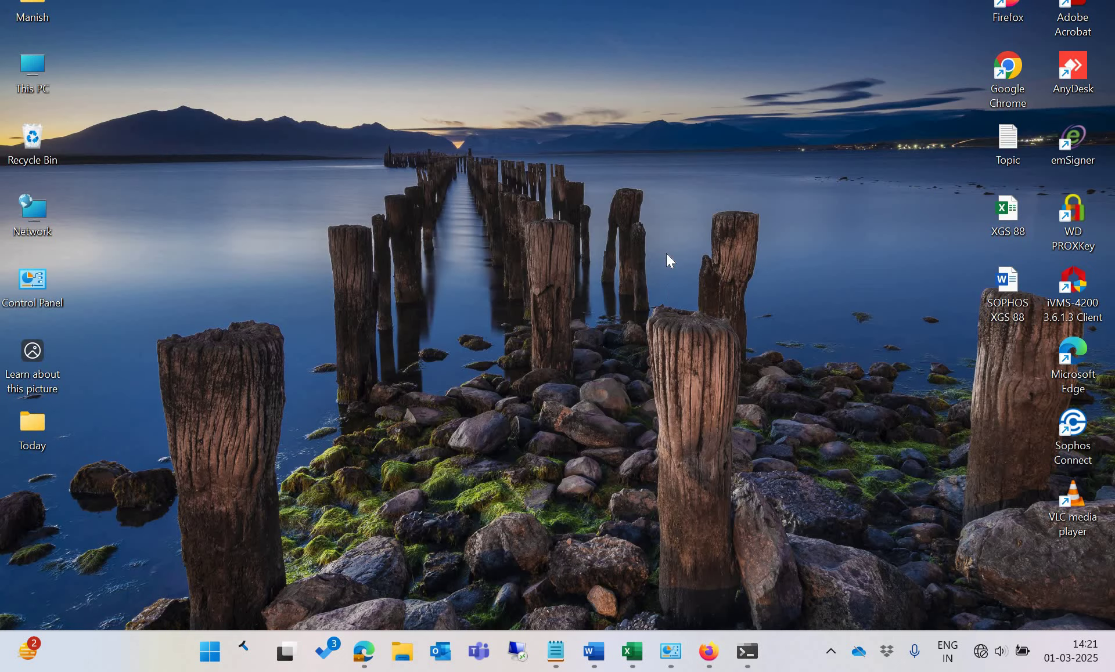
click(708, 652)
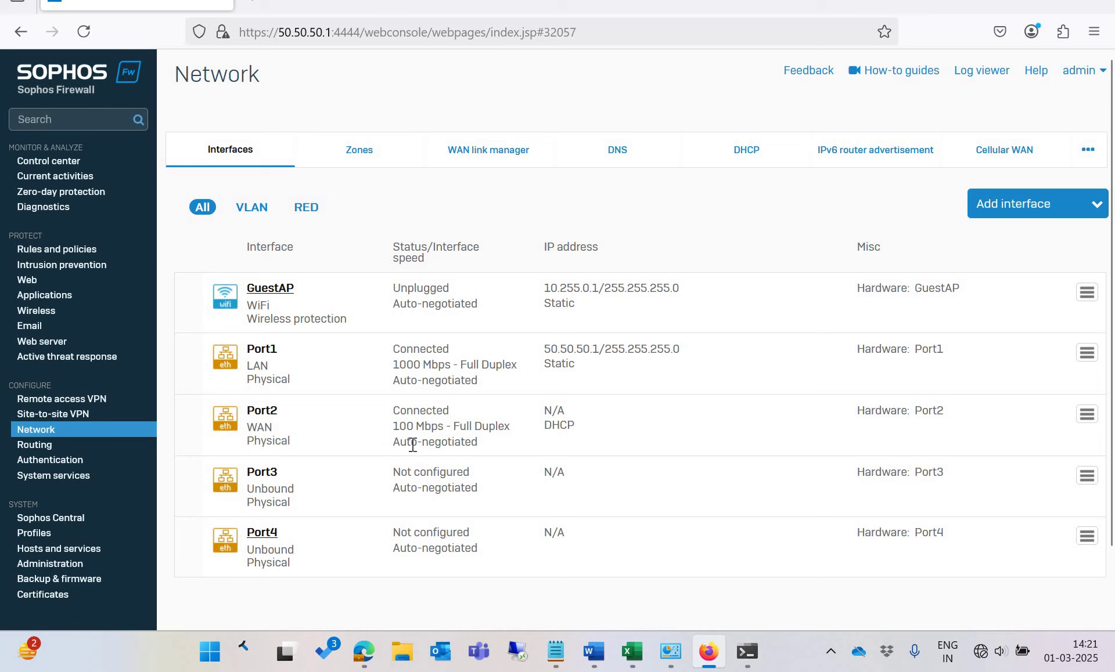
click(49, 445)
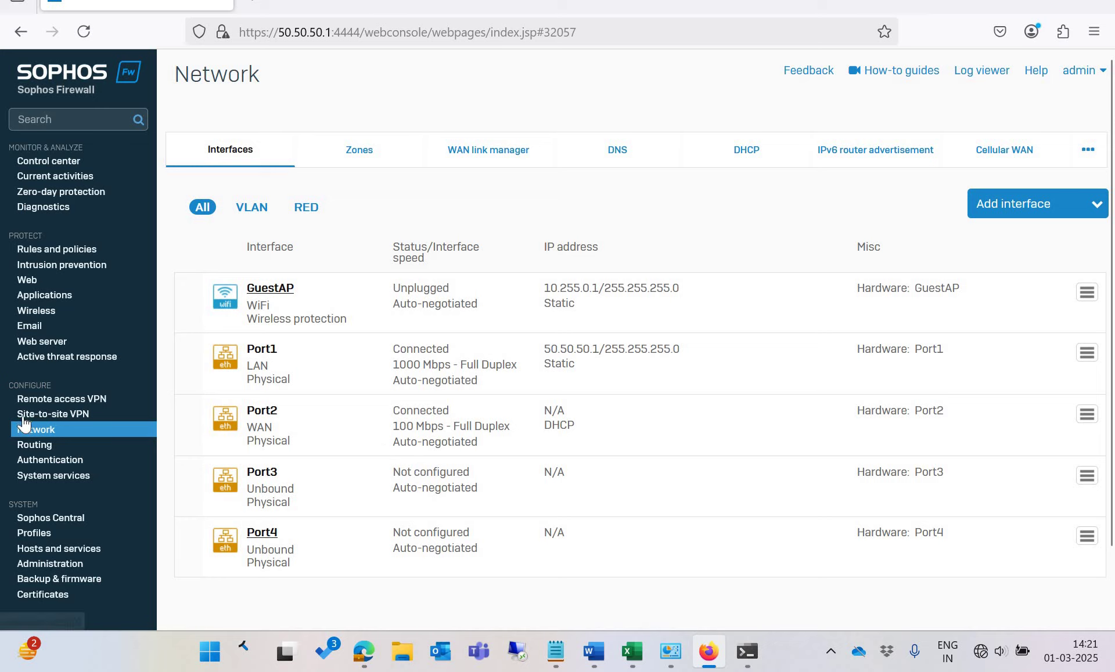
click(35, 446)
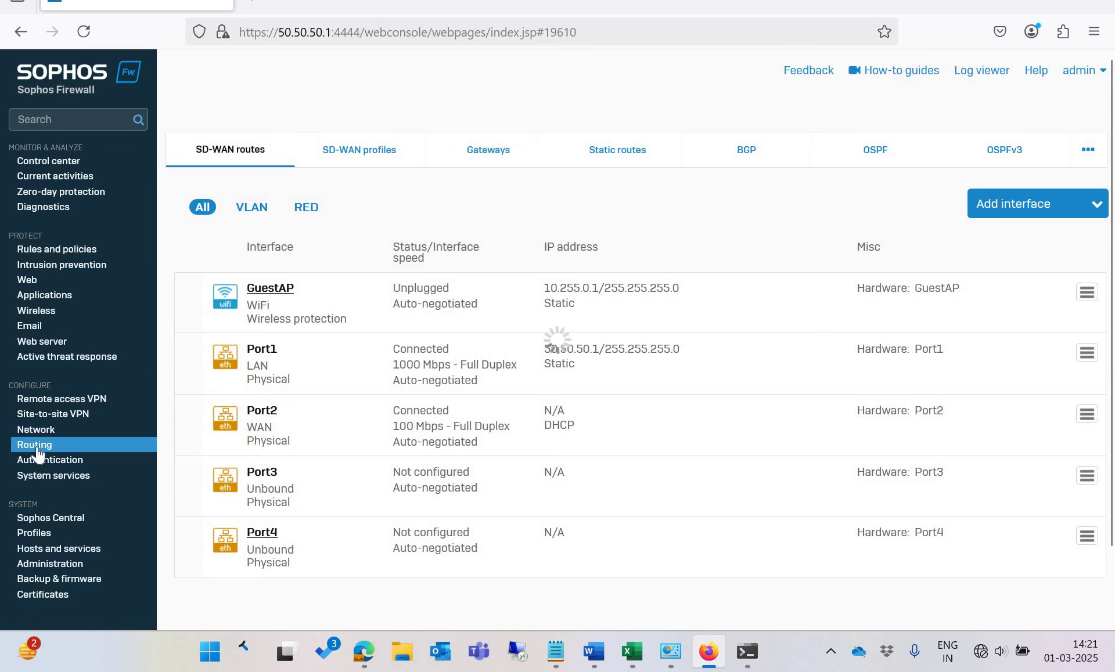
click(43, 431)
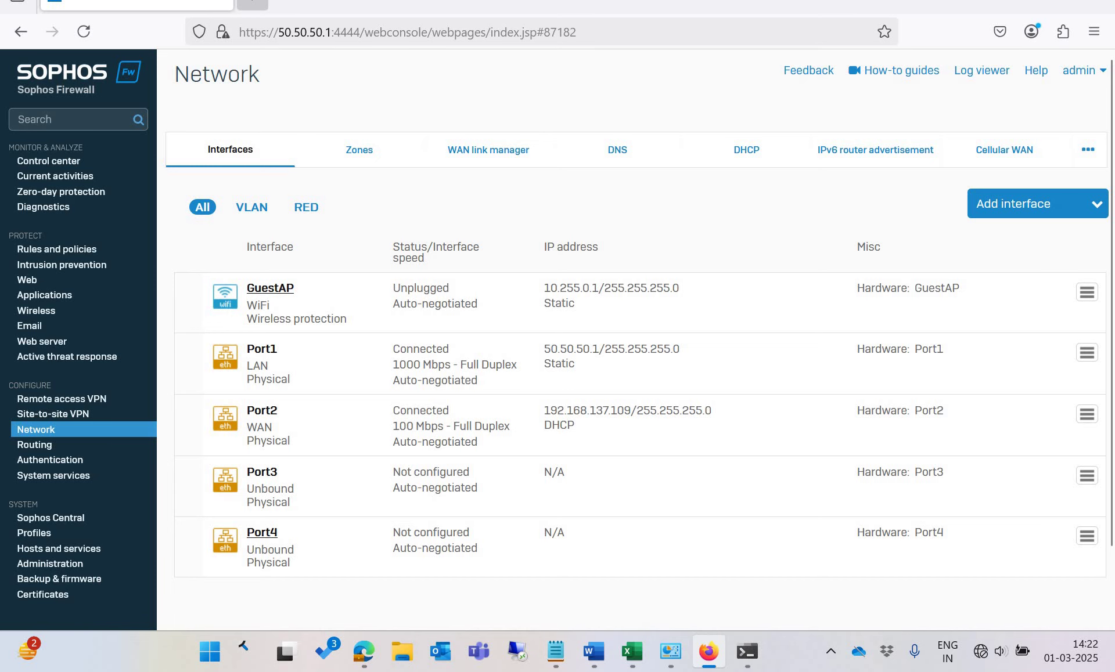
click(252, 5)
Load google.com in the new tab to test browsing, then return to the firewall tab
text(google.com/)
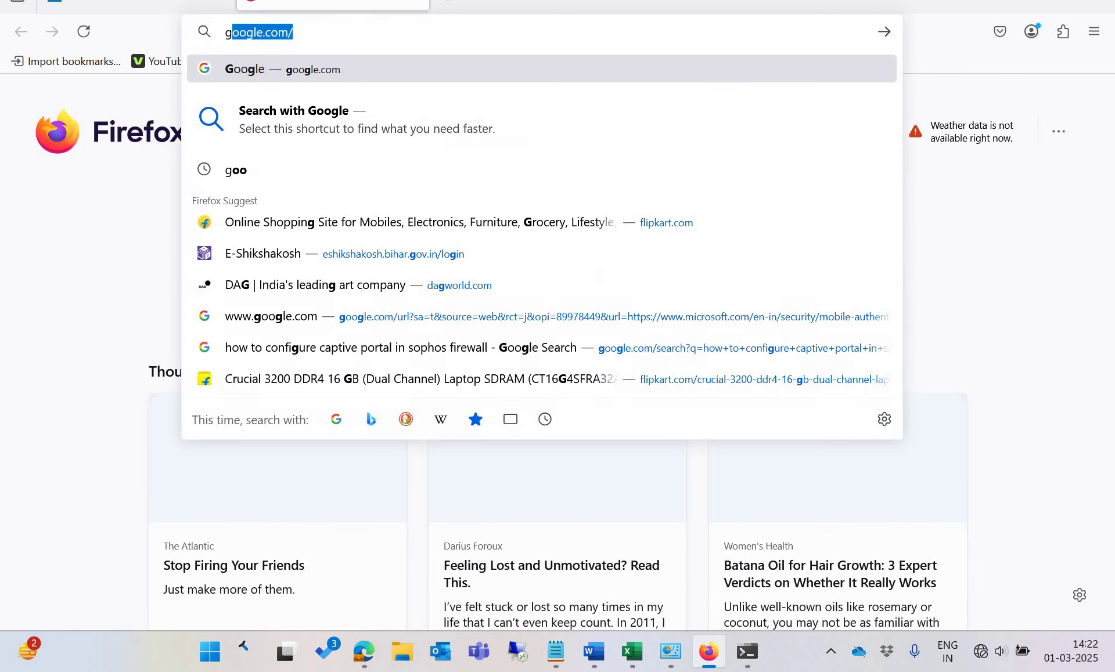
key(Return)
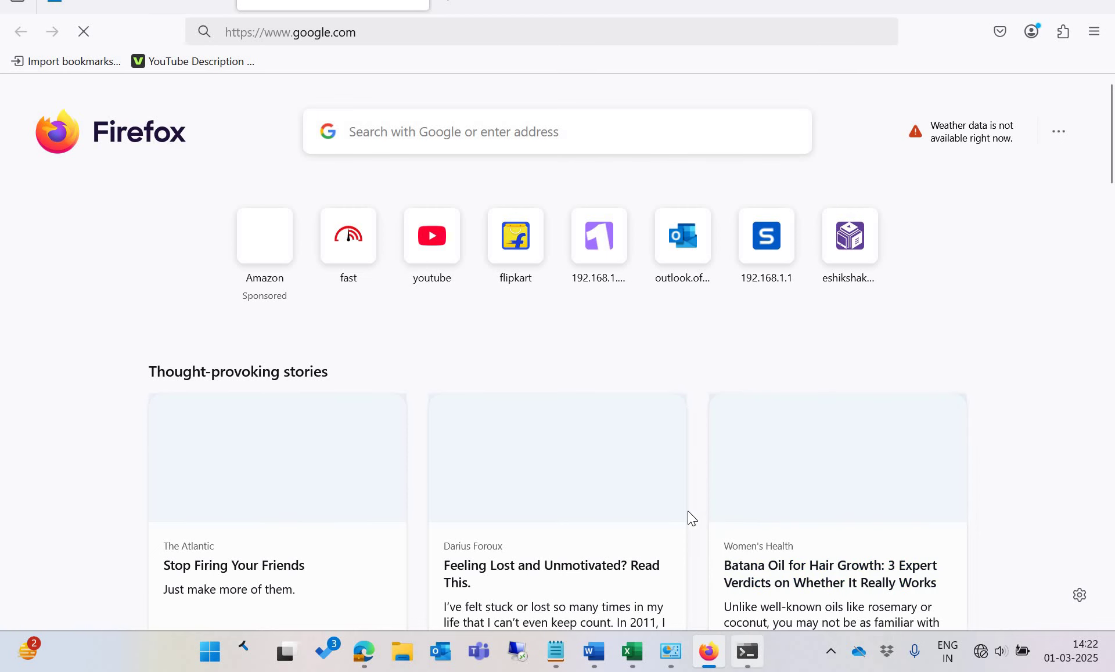
click(720, 659)
click(708, 652)
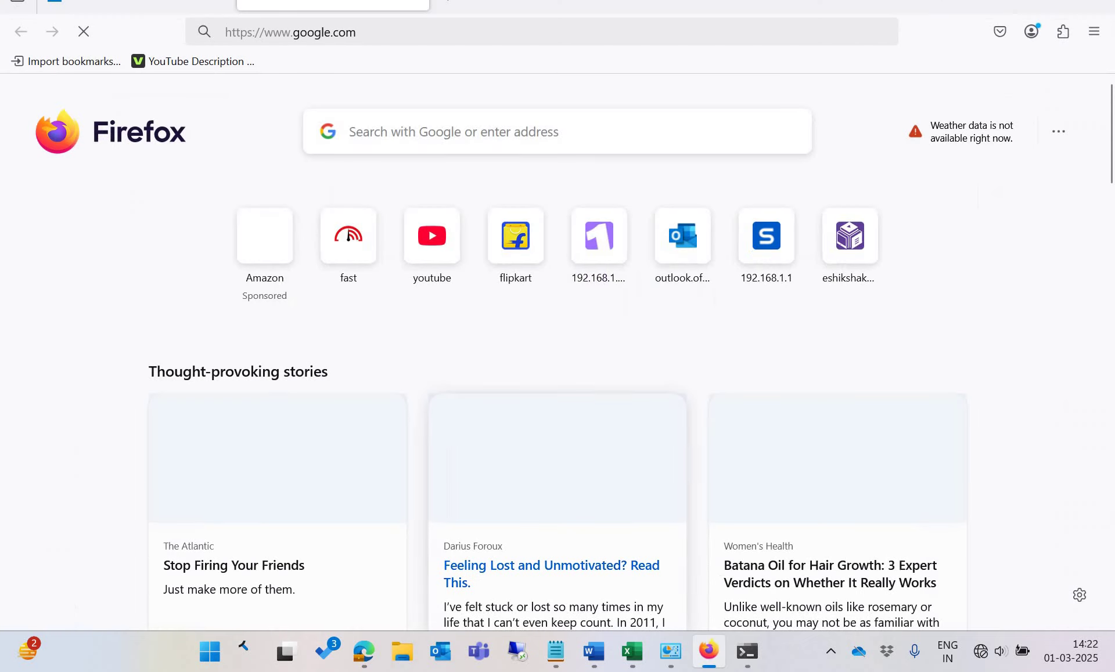
click(117, 8)
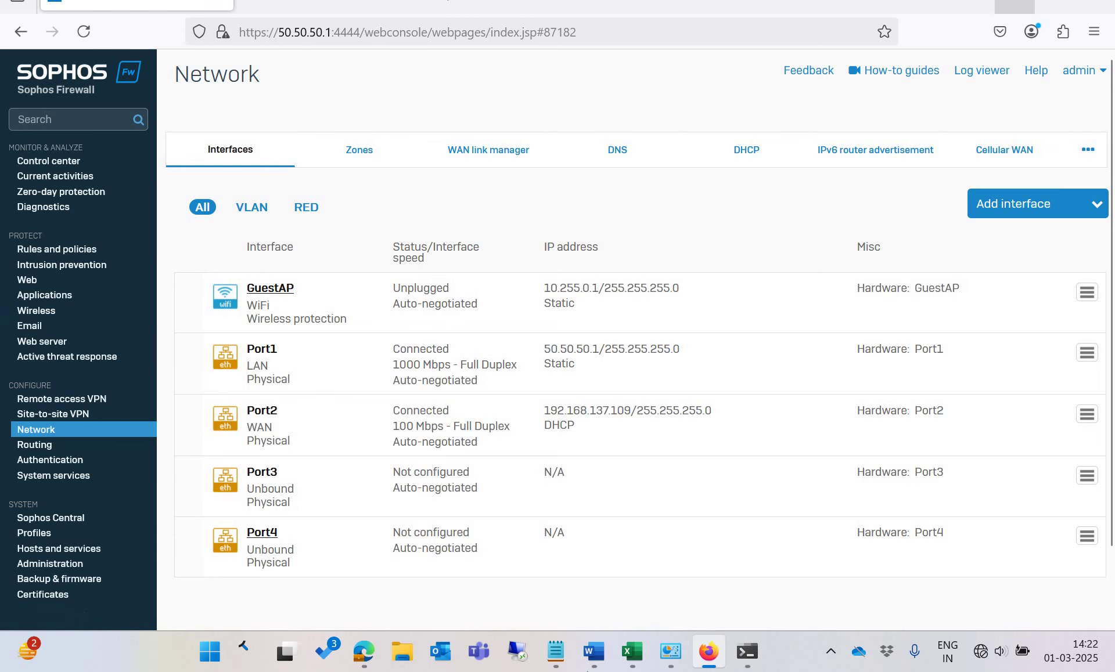
Add a bold 'Rule' row label in cell F23 of the prerequisite sheet
key(alt+Tab)
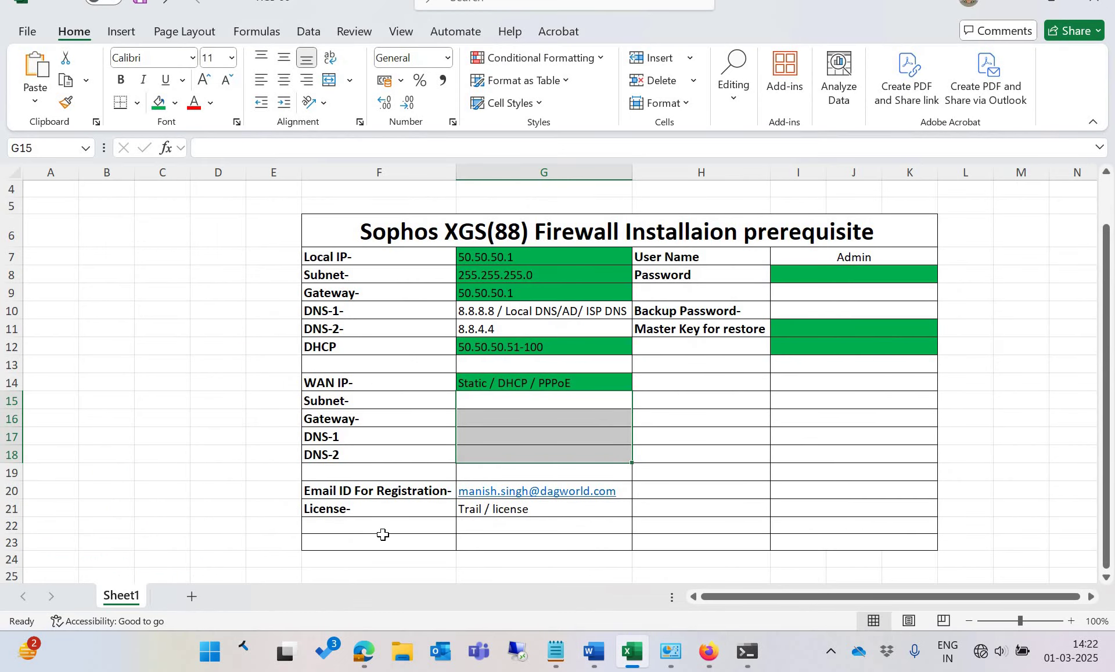
click(386, 540)
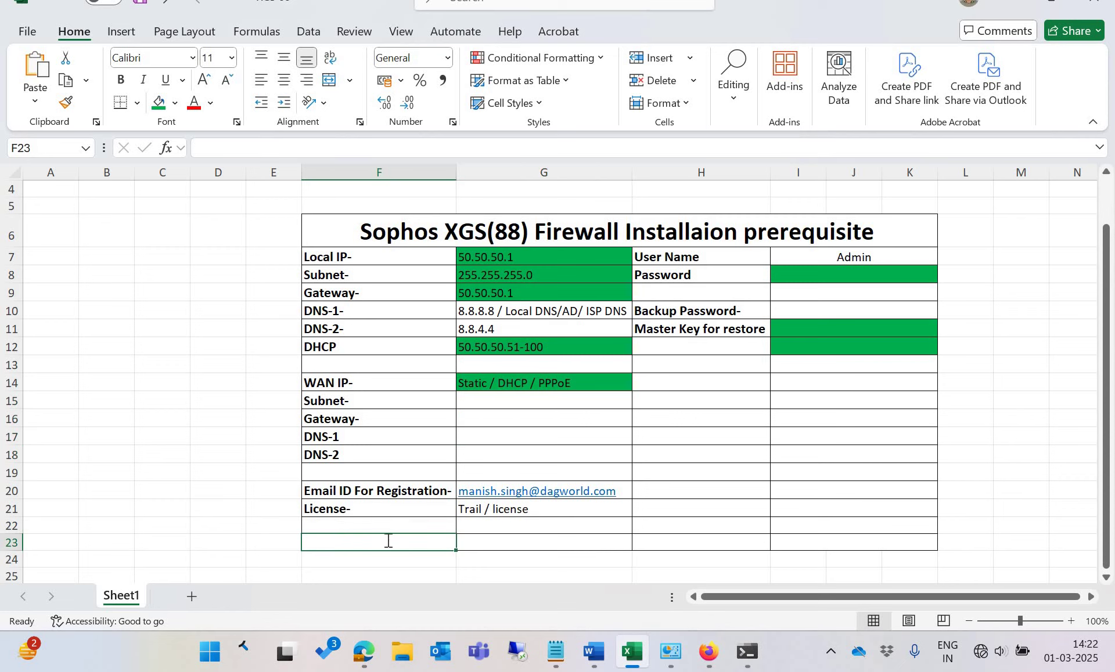
text(Rule)
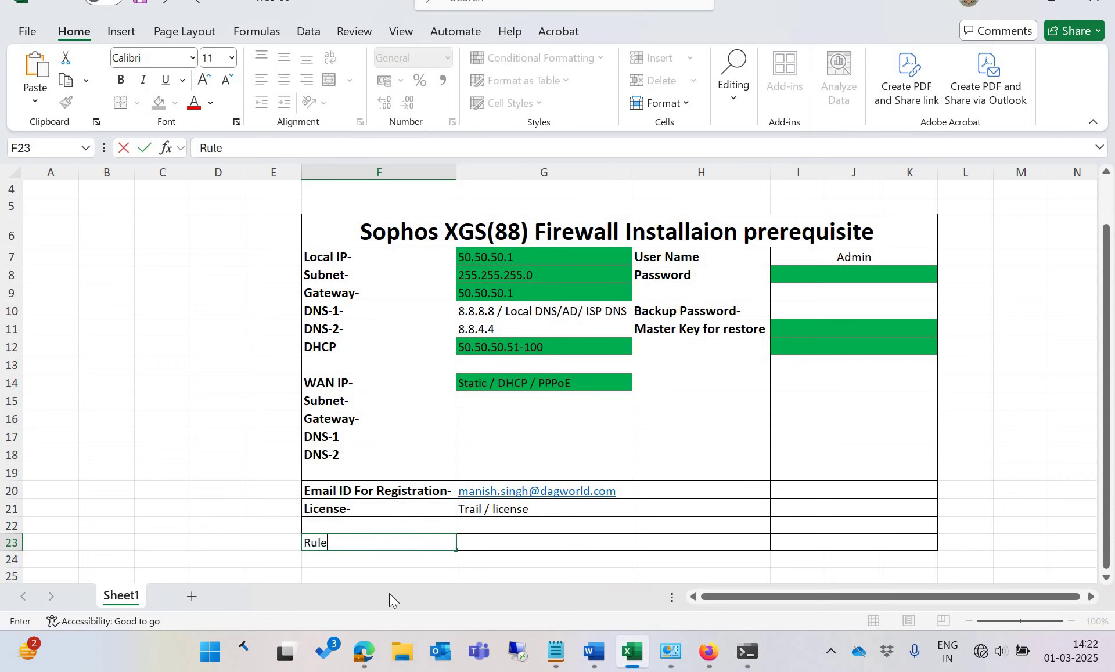
key(Return)
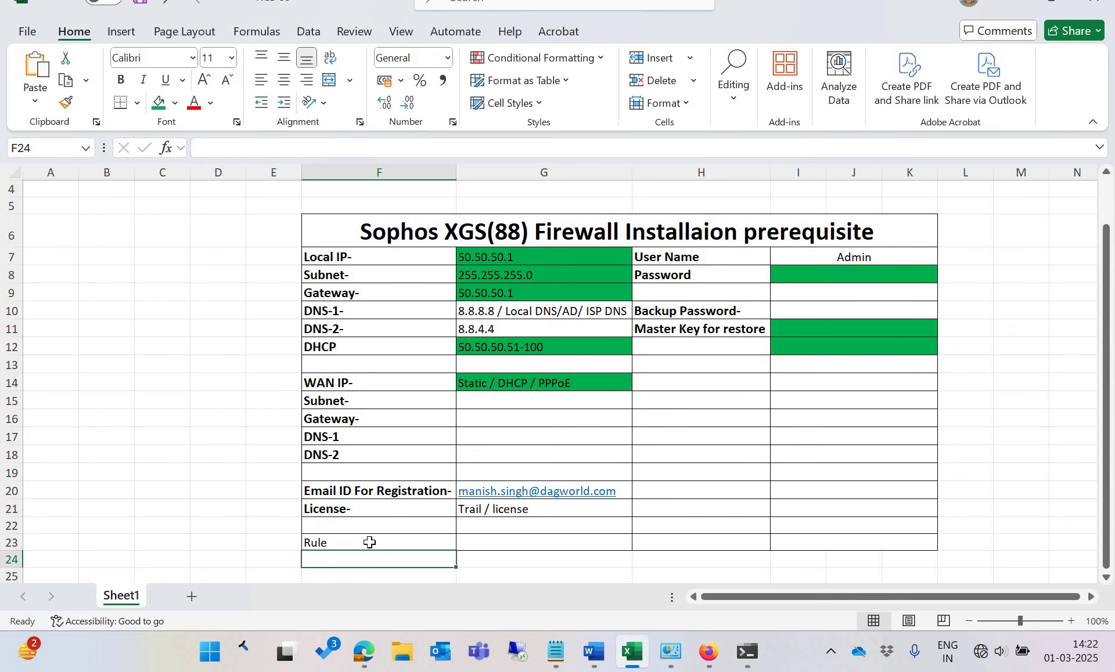
click(370, 542)
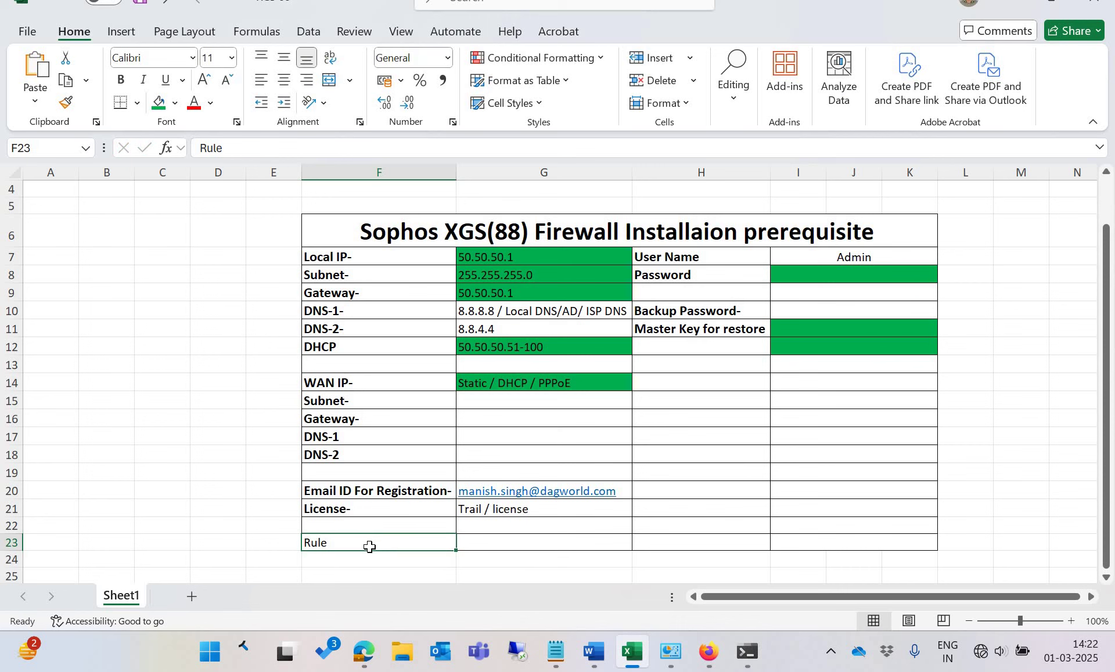
key(ctrl+b)
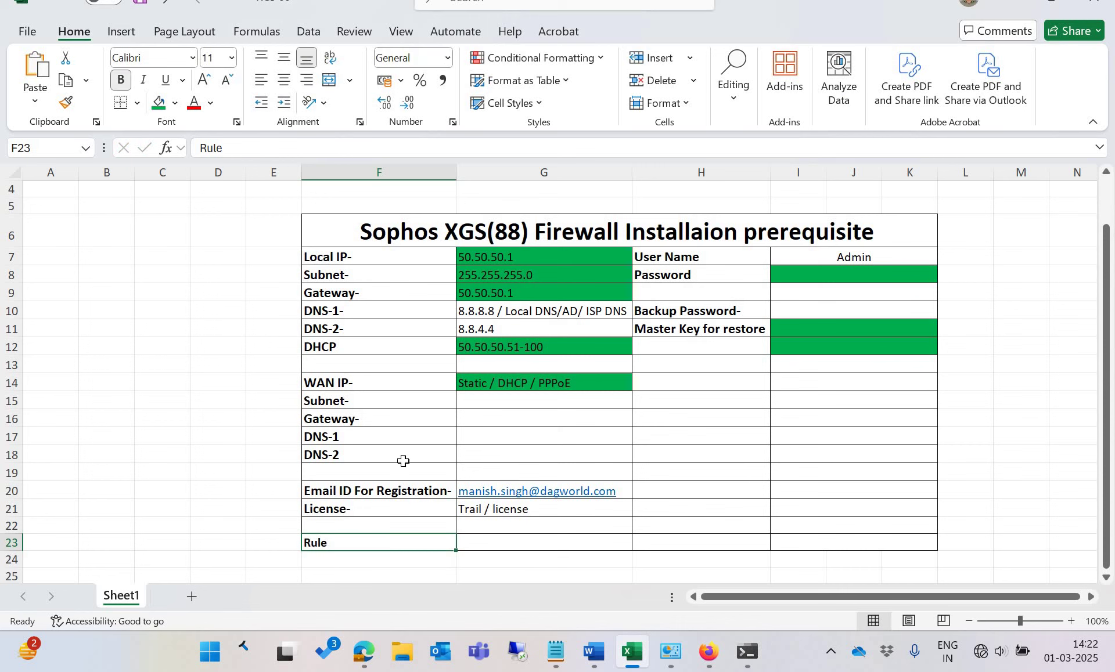
click(1021, 231)
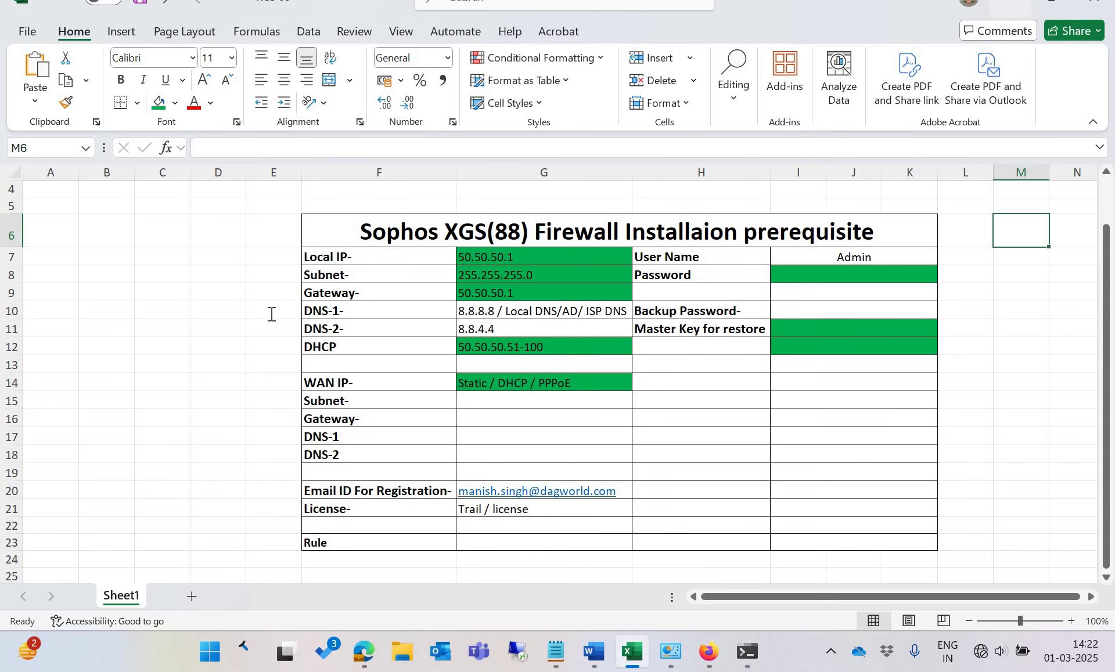
key(alt+Tab)
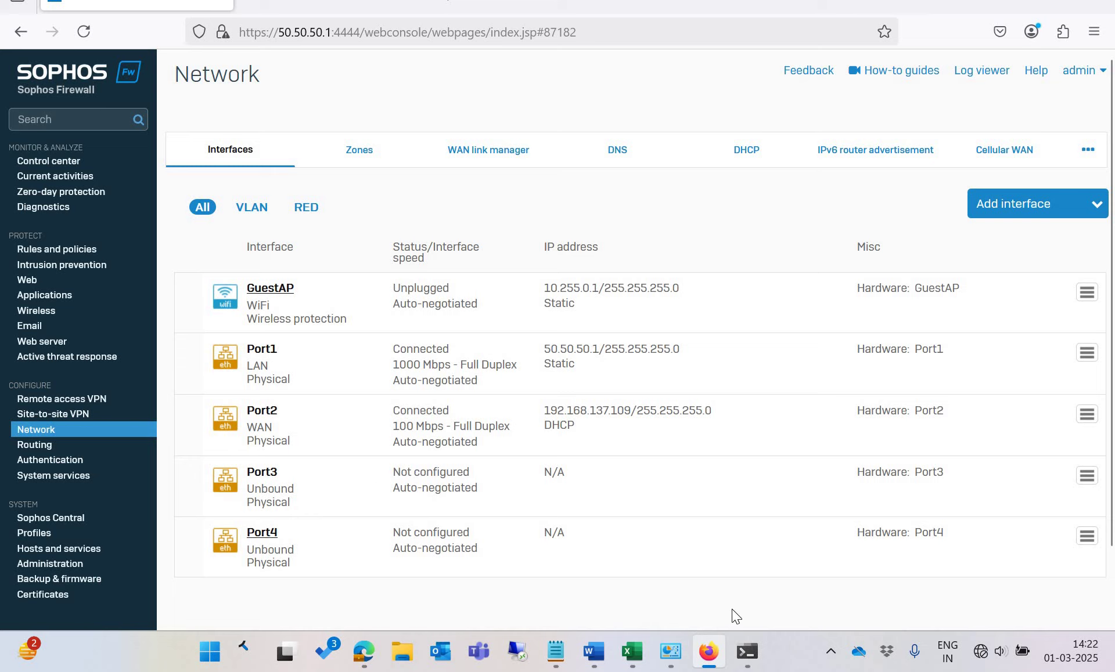
Go to Rules and policies and expand the Traffic to WAN rule group
click(749, 662)
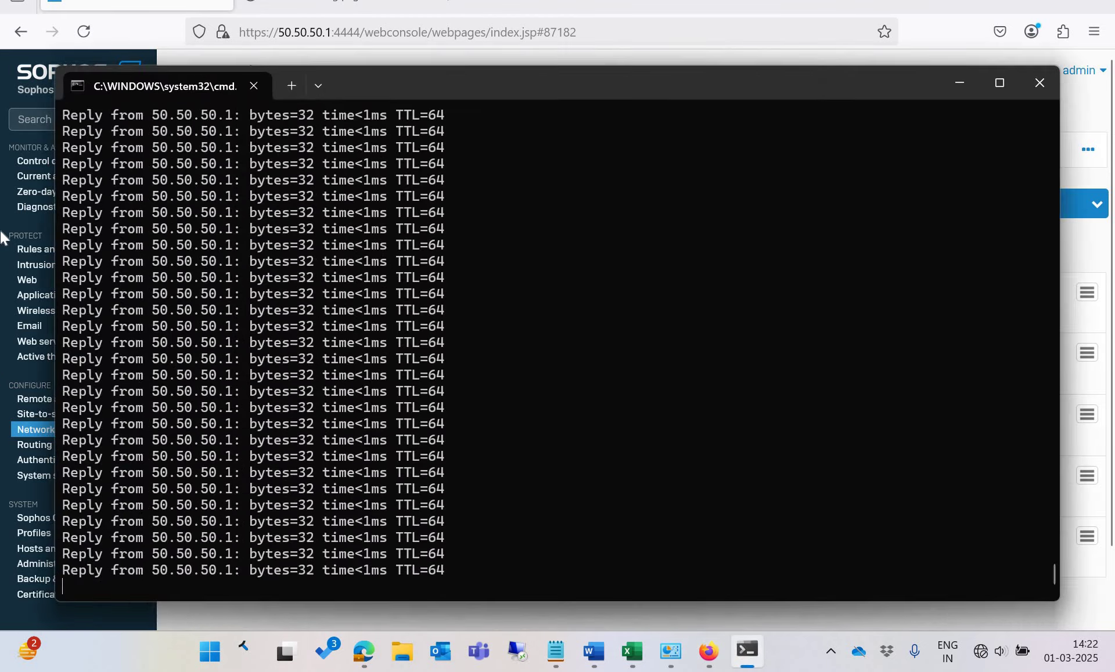
click(748, 662)
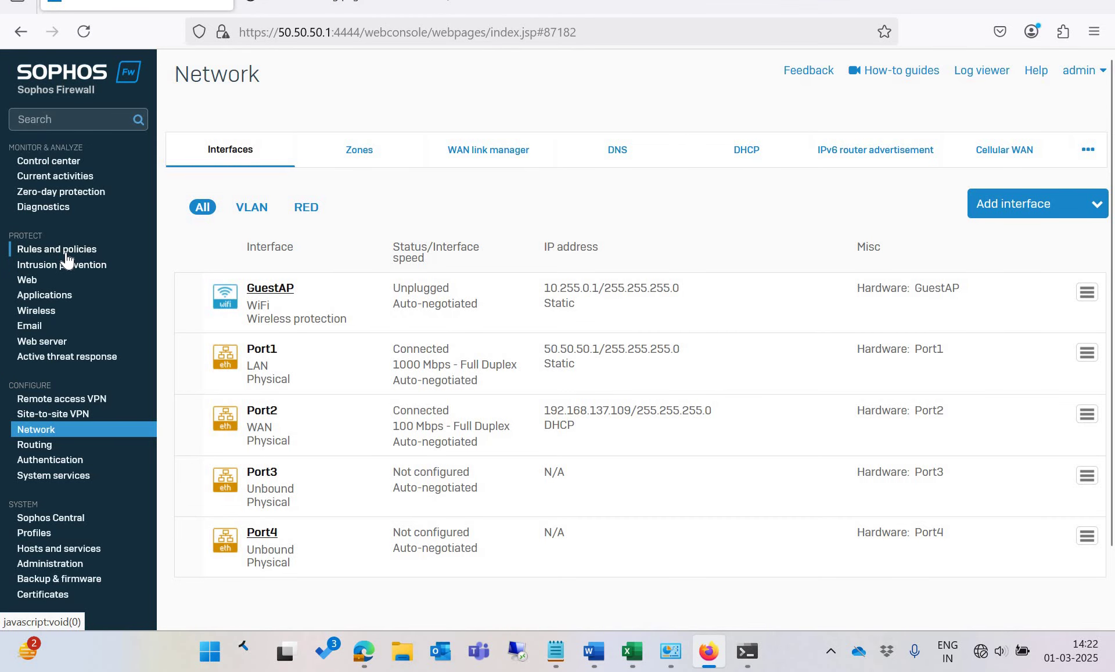
click(65, 252)
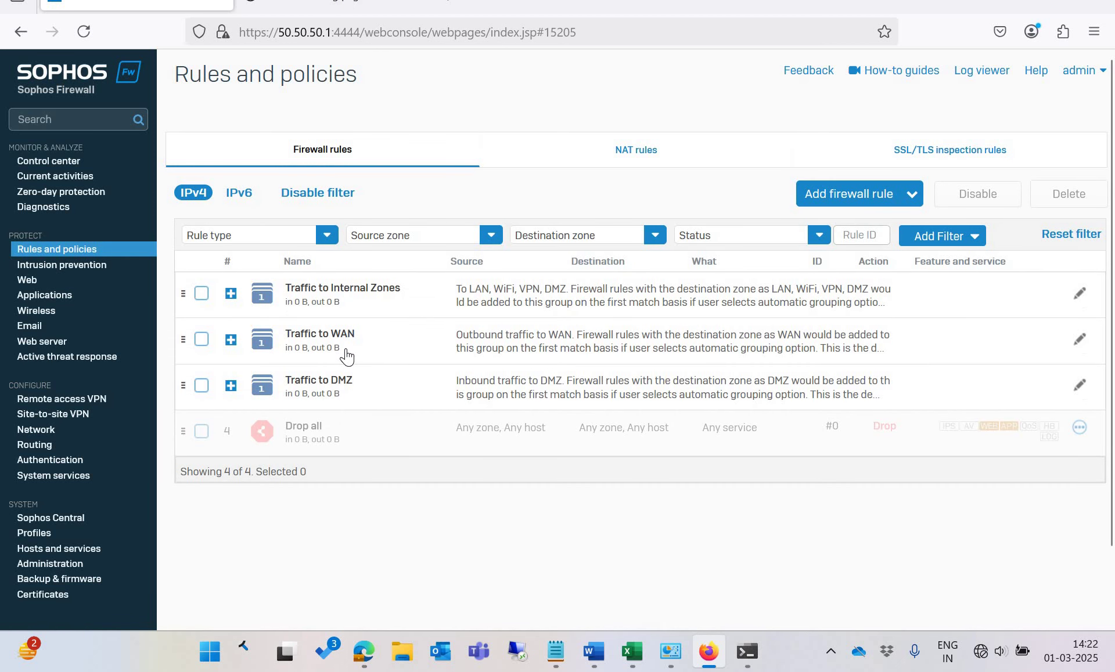
click(322, 352)
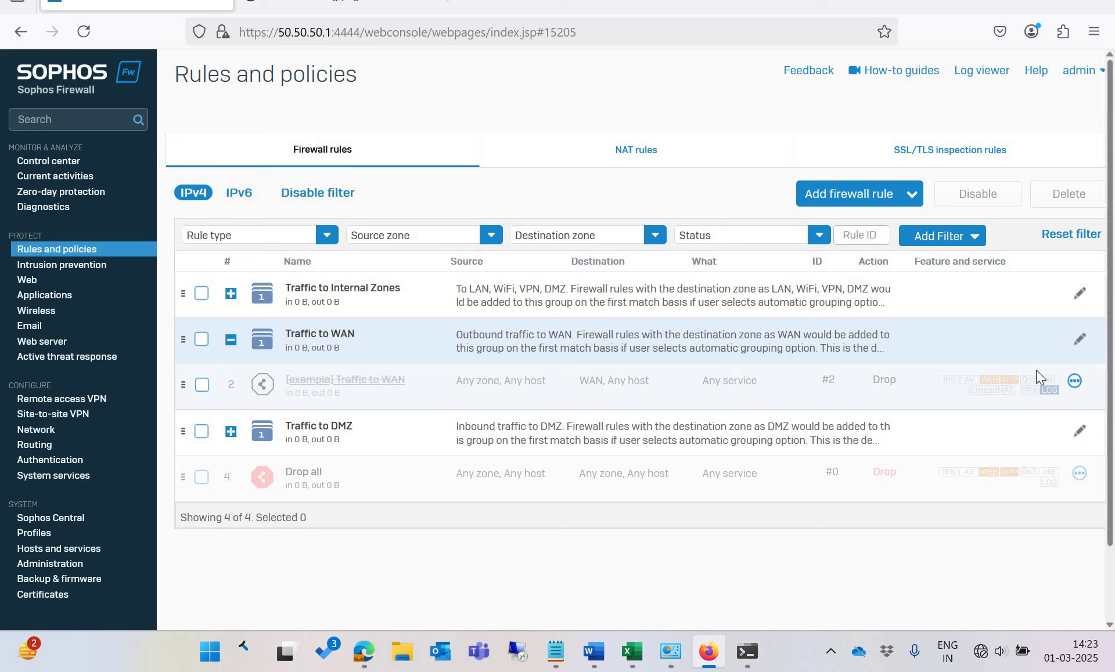
click(885, 203)
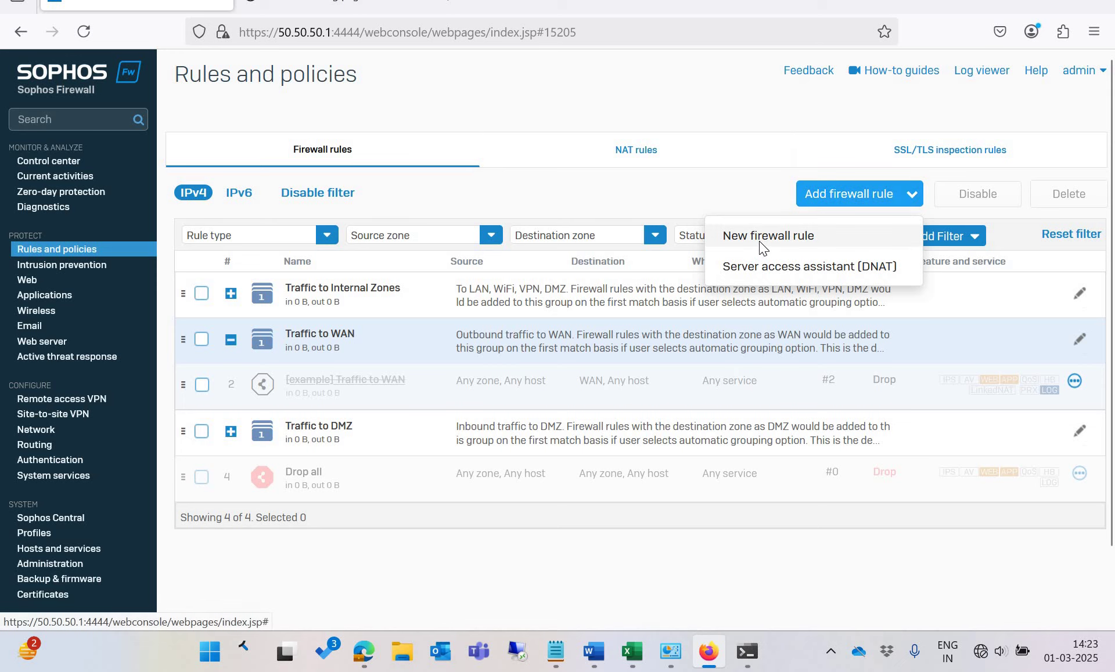
Start a new rule named 'Gernal rule' at the top, with logging on and group None
click(762, 239)
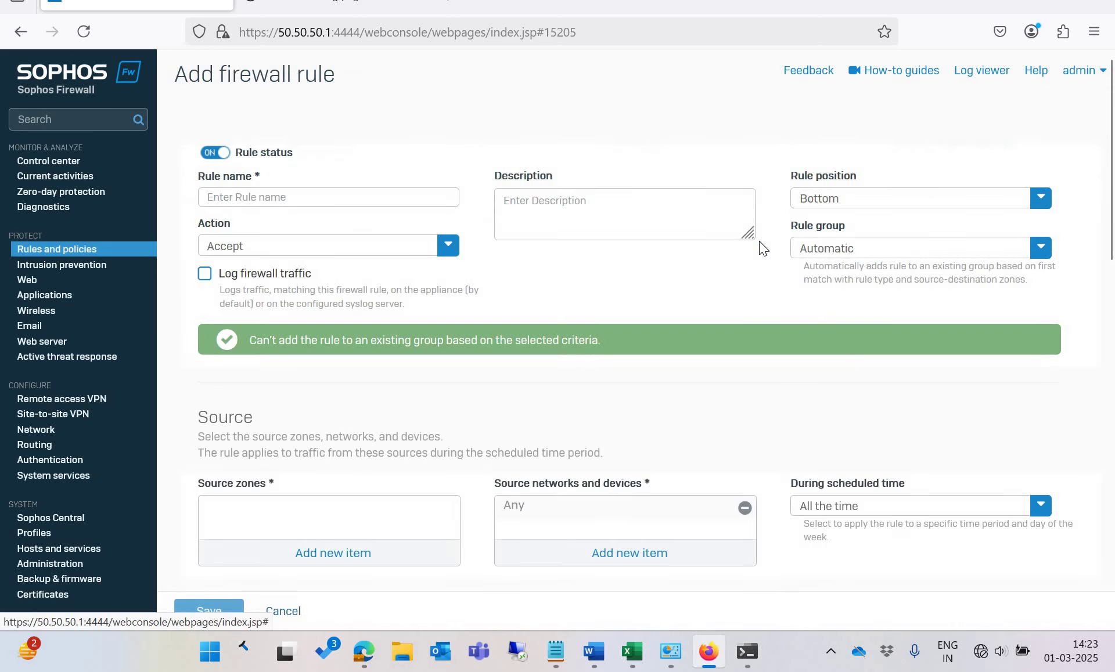
click(323, 196)
text(Gernal rule)
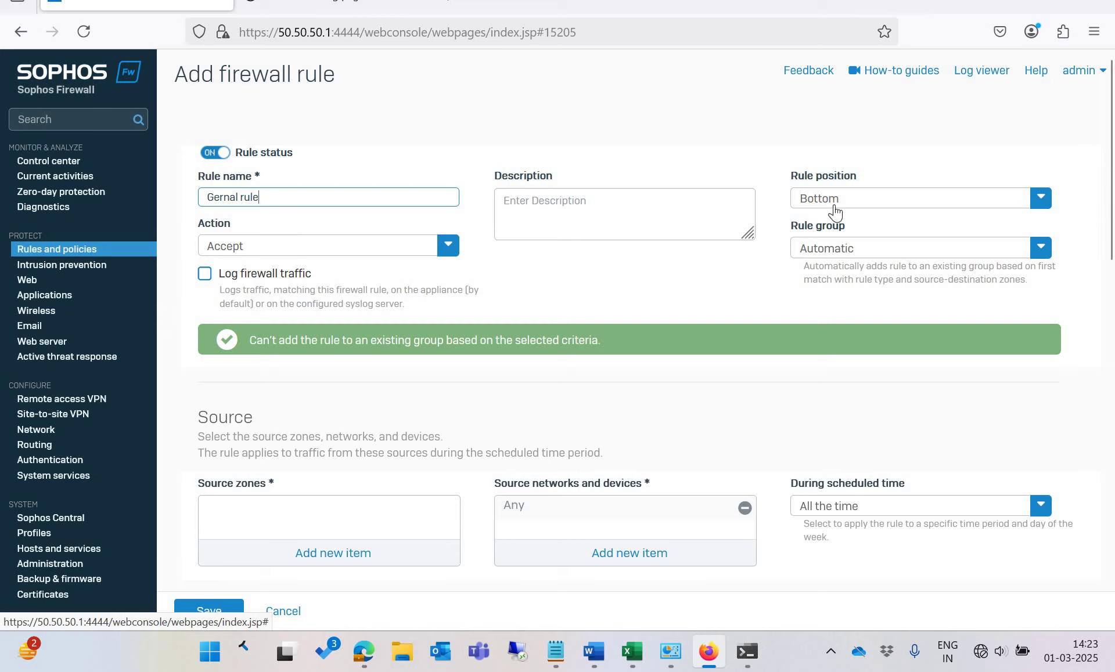
click(830, 230)
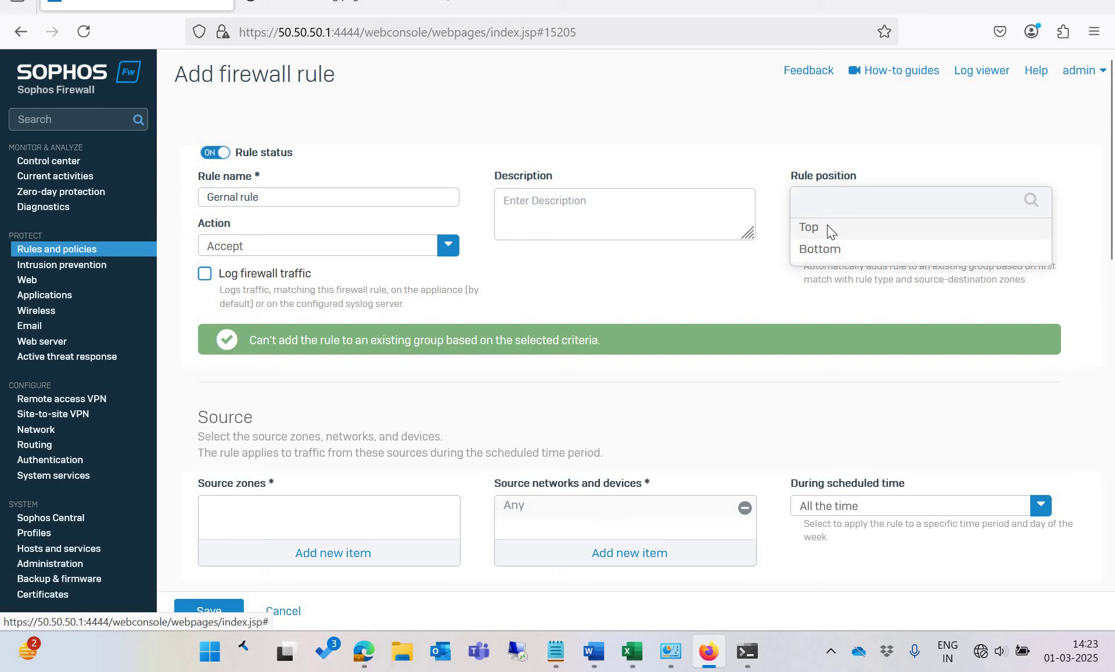
click(830, 230)
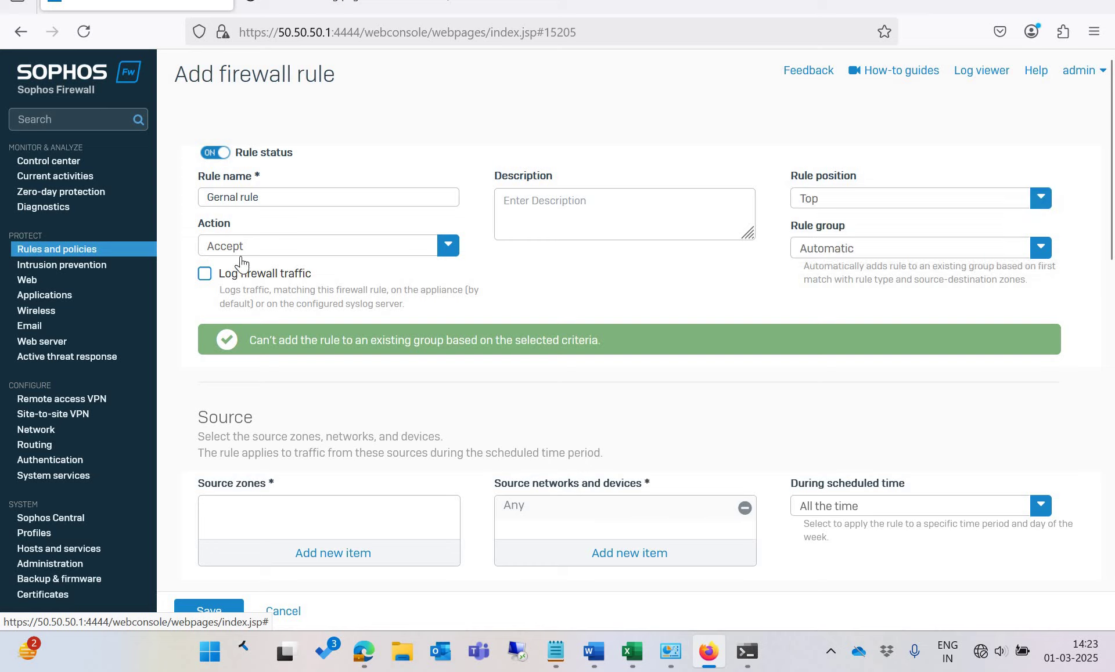
click(204, 278)
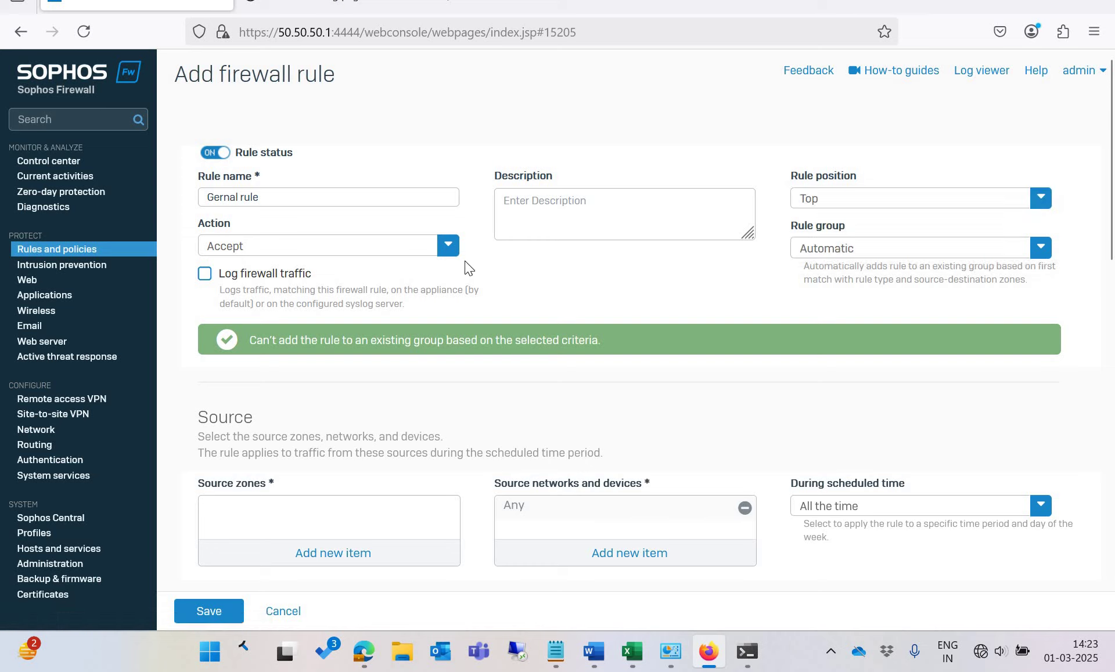
click(831, 266)
click(816, 303)
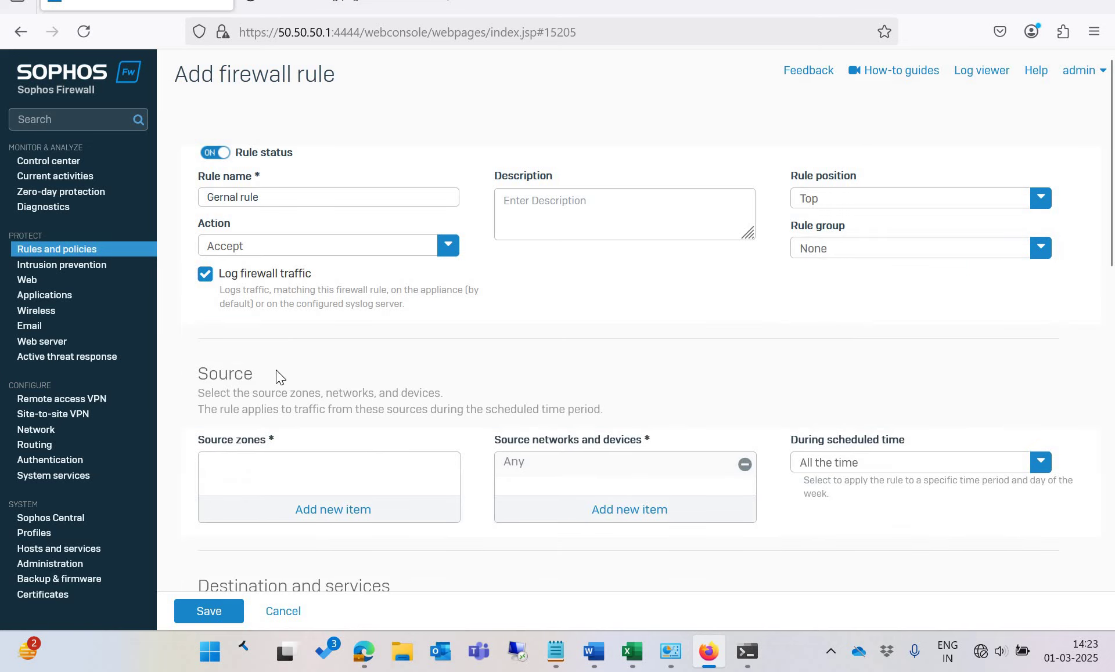
scroll(277, 376, down, 3)
Set the rule's source zone to LAN and destination zone to WAN
click(323, 329)
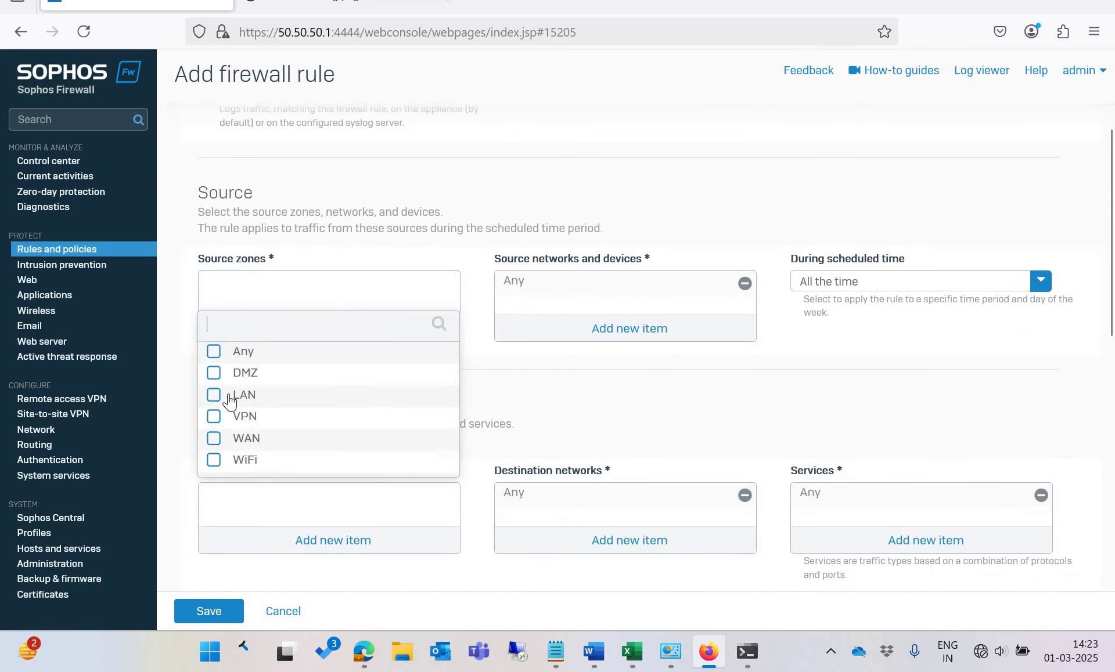
click(215, 398)
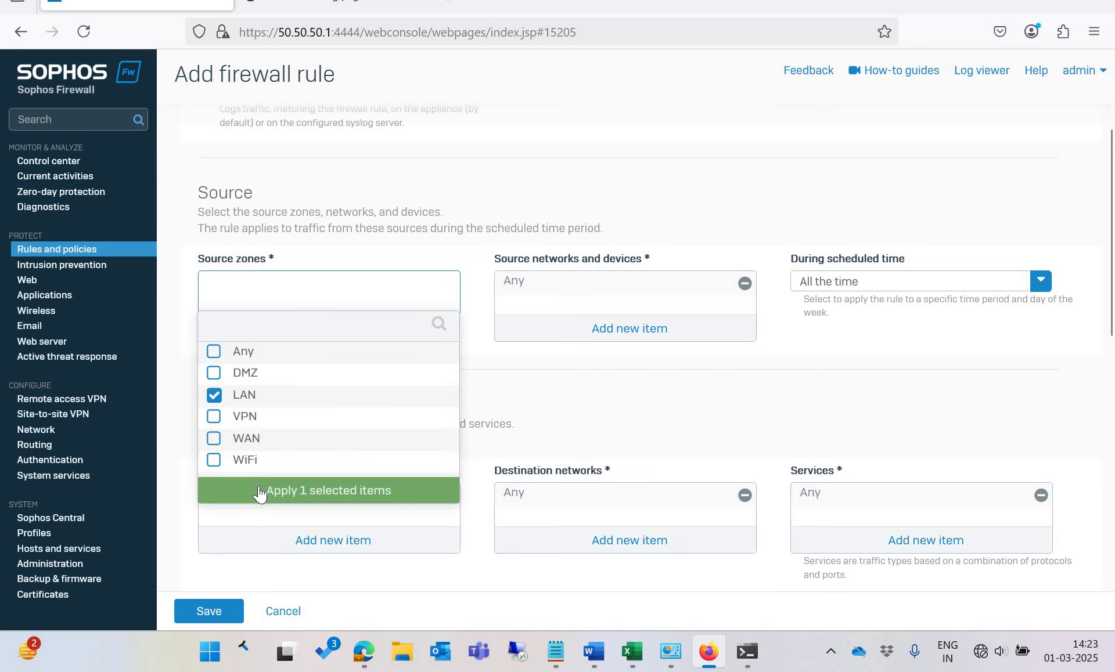
click(259, 492)
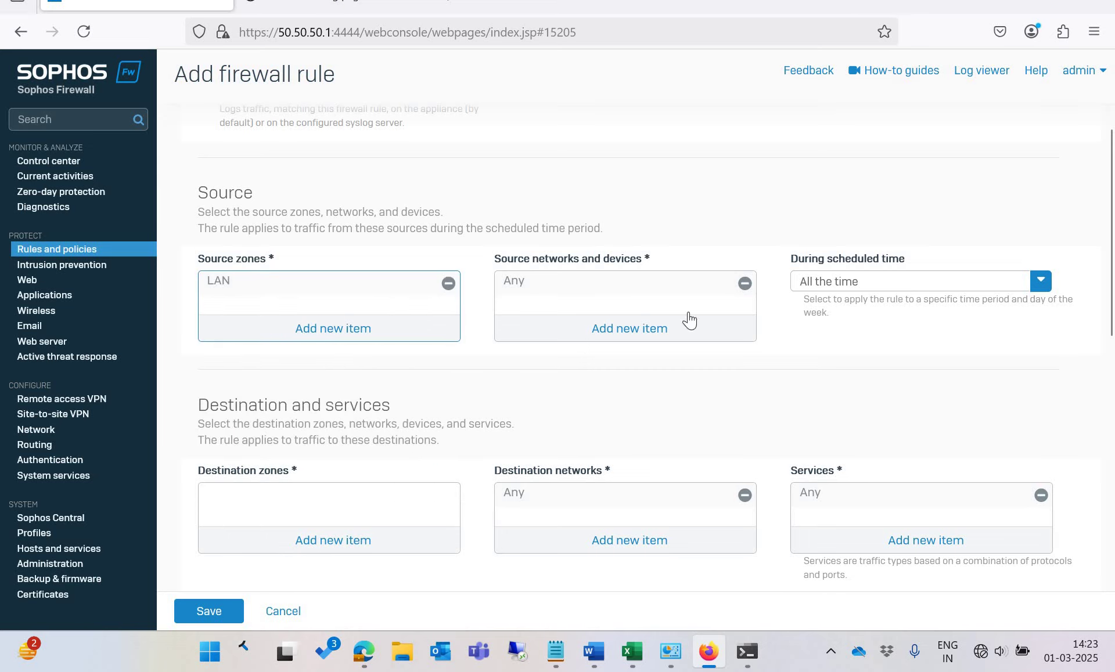
scroll(356, 335, down, 5)
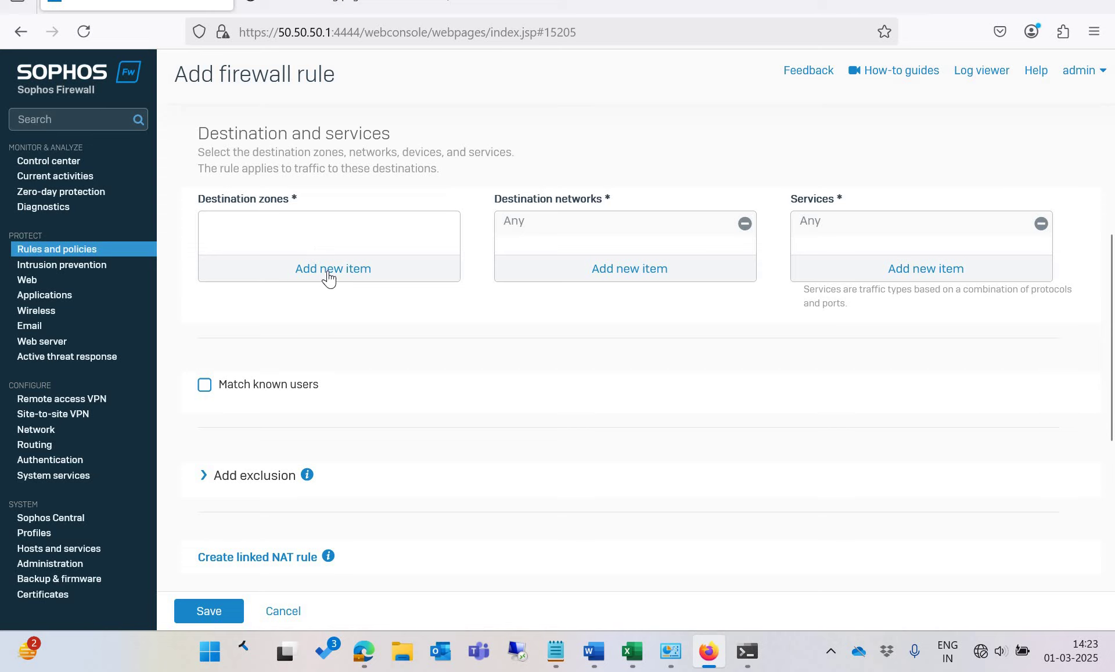
click(329, 279)
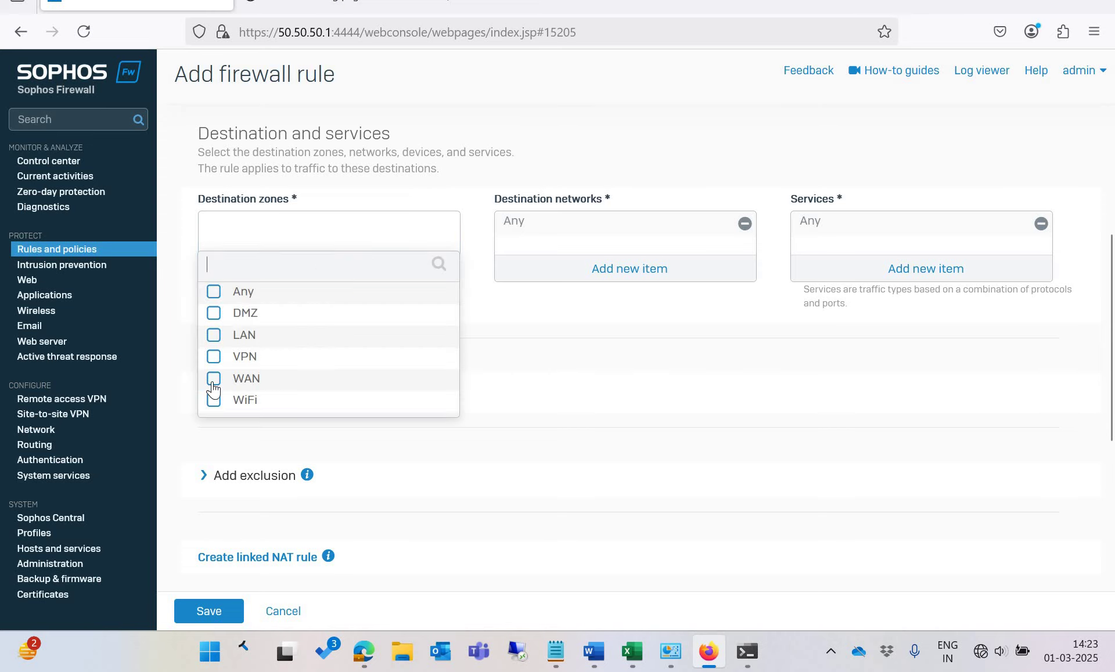
click(212, 383)
click(471, 395)
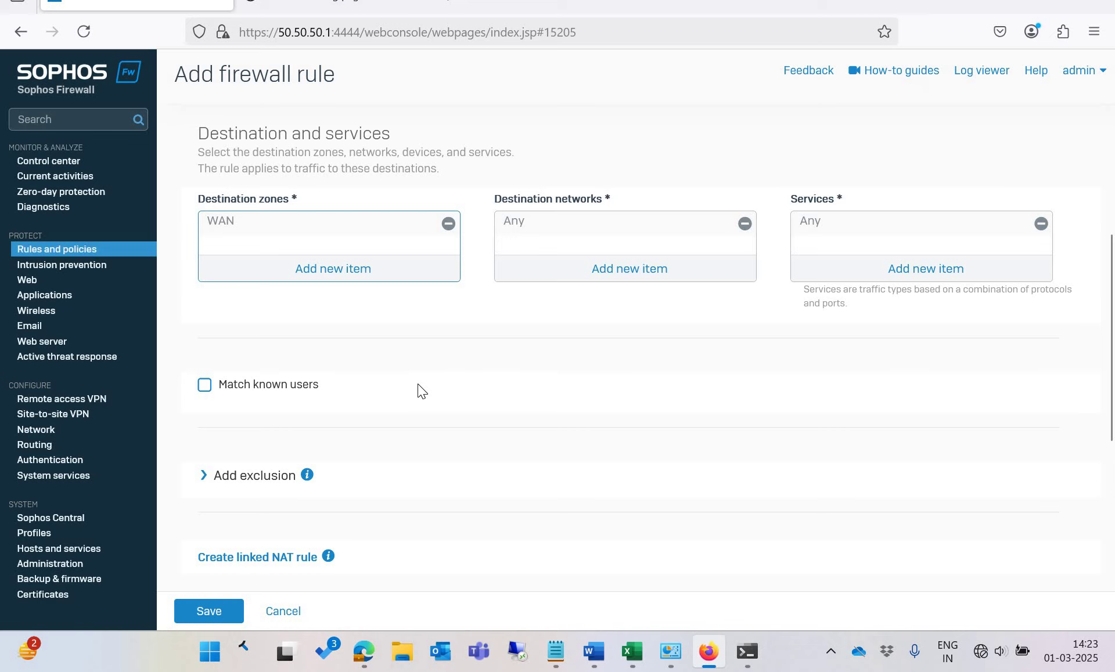
scroll(325, 412, down, 5)
Set web policy and application control to Allow All and save 'Gernal rule'
click(206, 401)
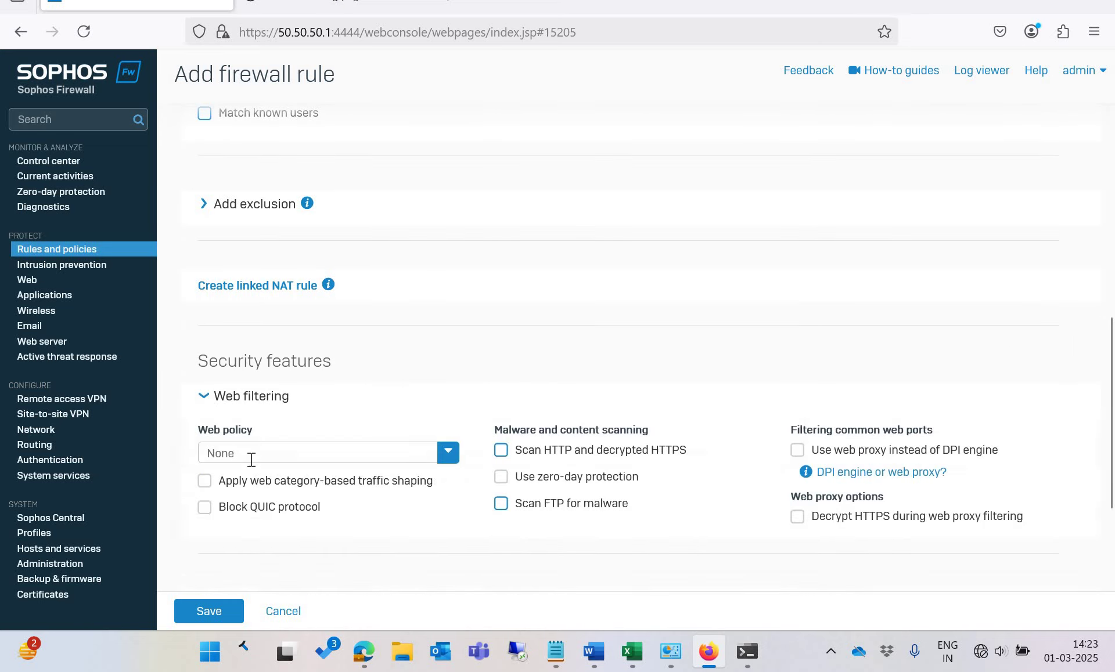
click(236, 455)
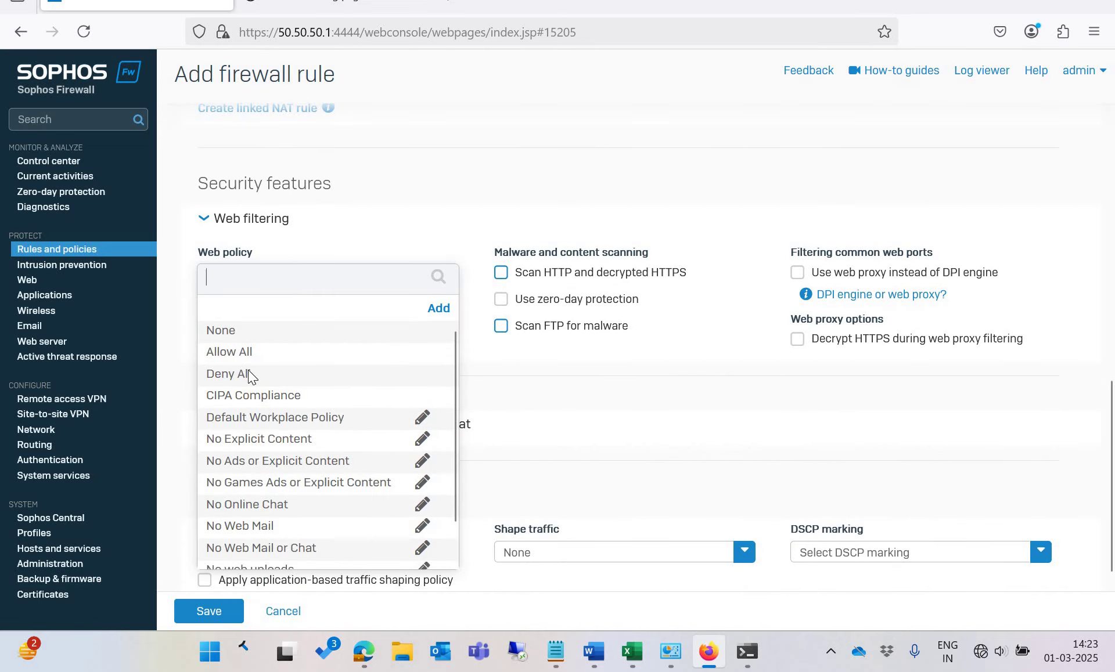
click(249, 371)
scroll(259, 419, down, 3)
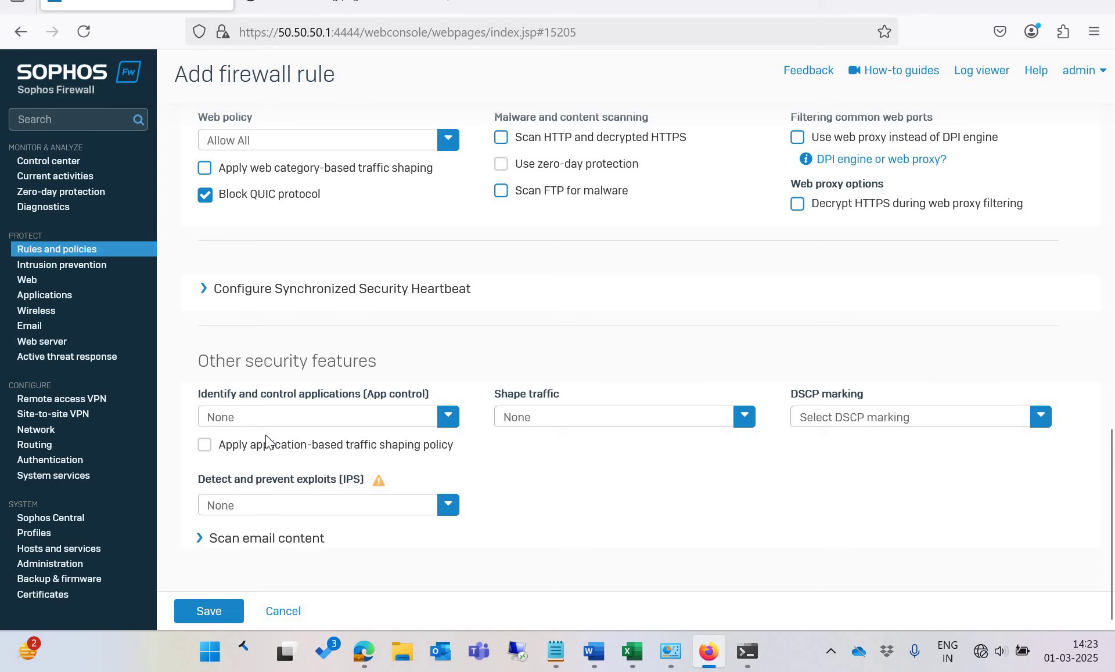
click(447, 416)
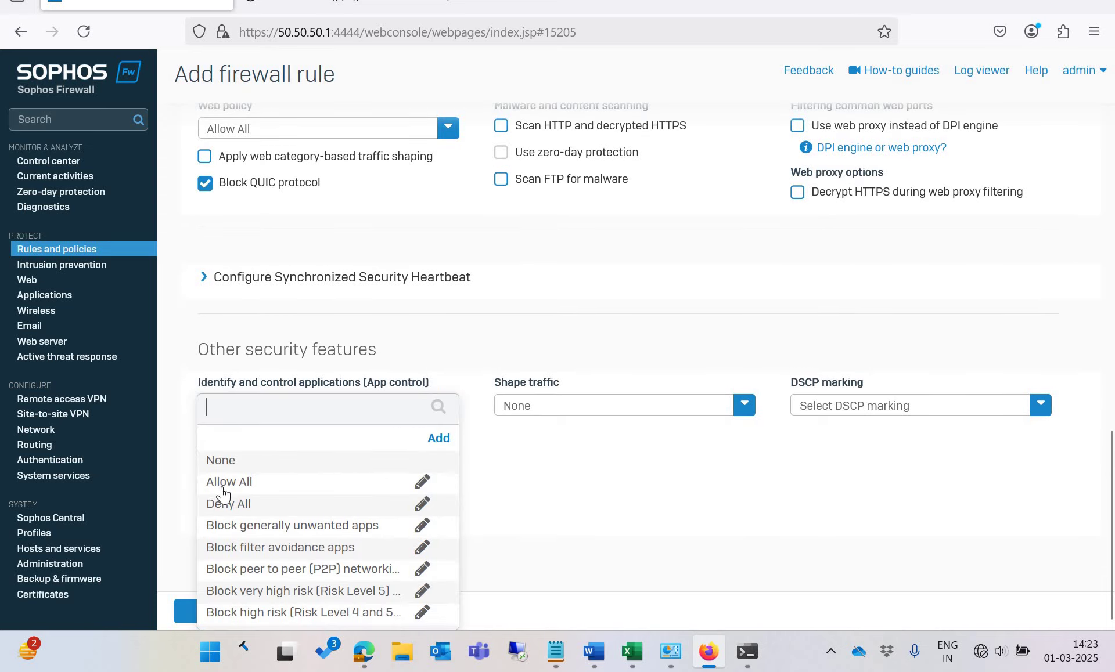
click(222, 489)
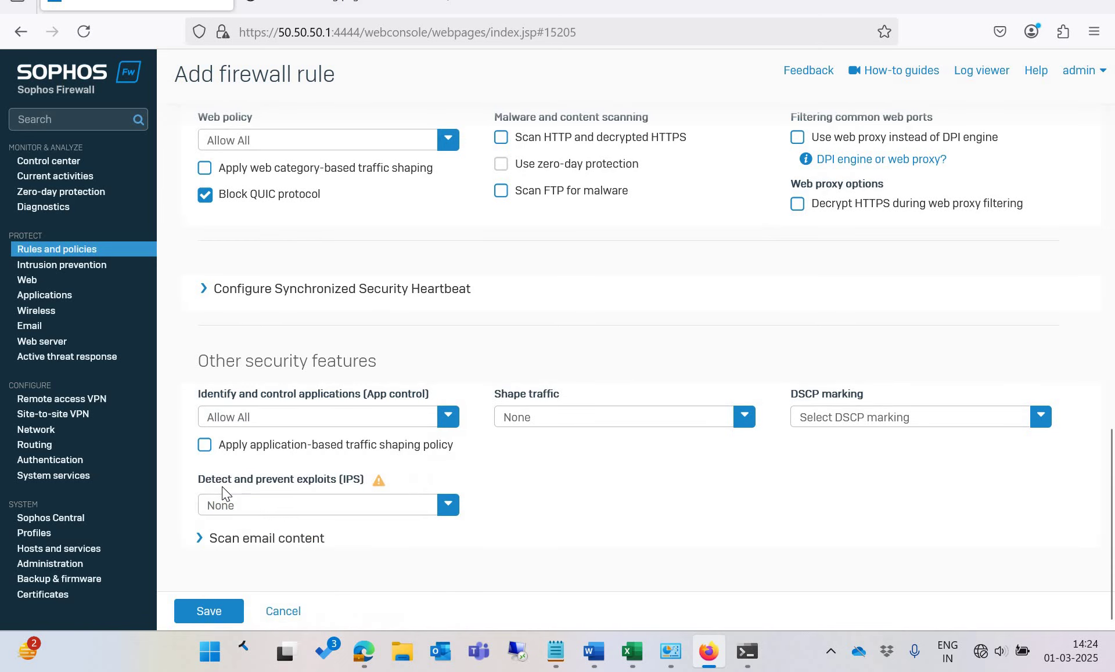
click(223, 619)
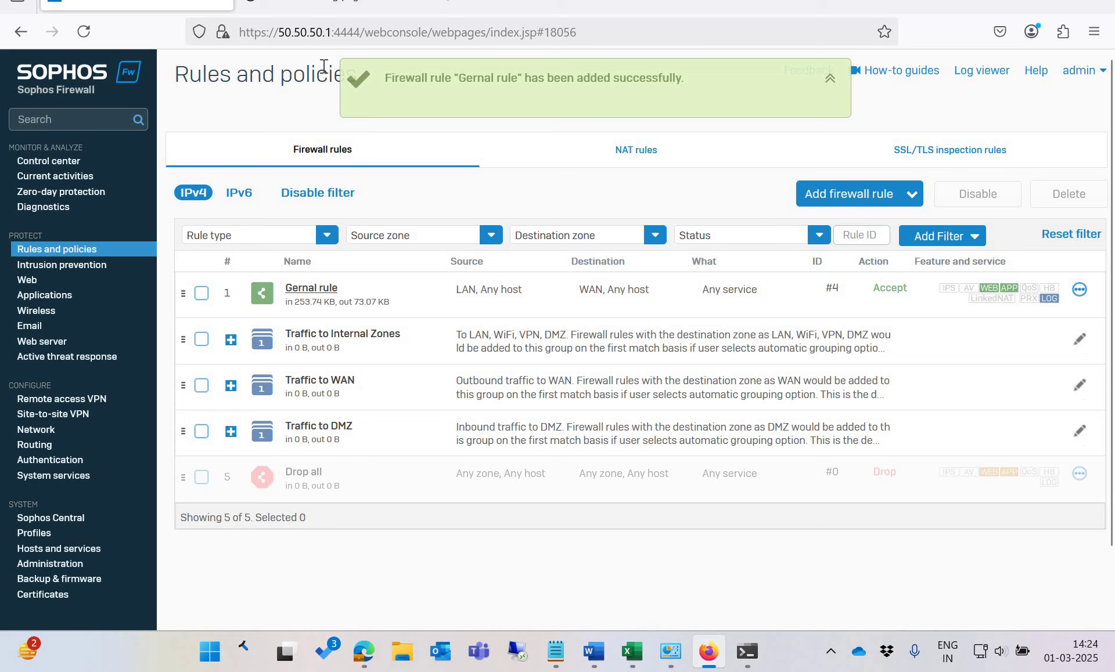
Reload Google to confirm browsing works, check the rule's traffic counts, then go to Control center
click(274, 3)
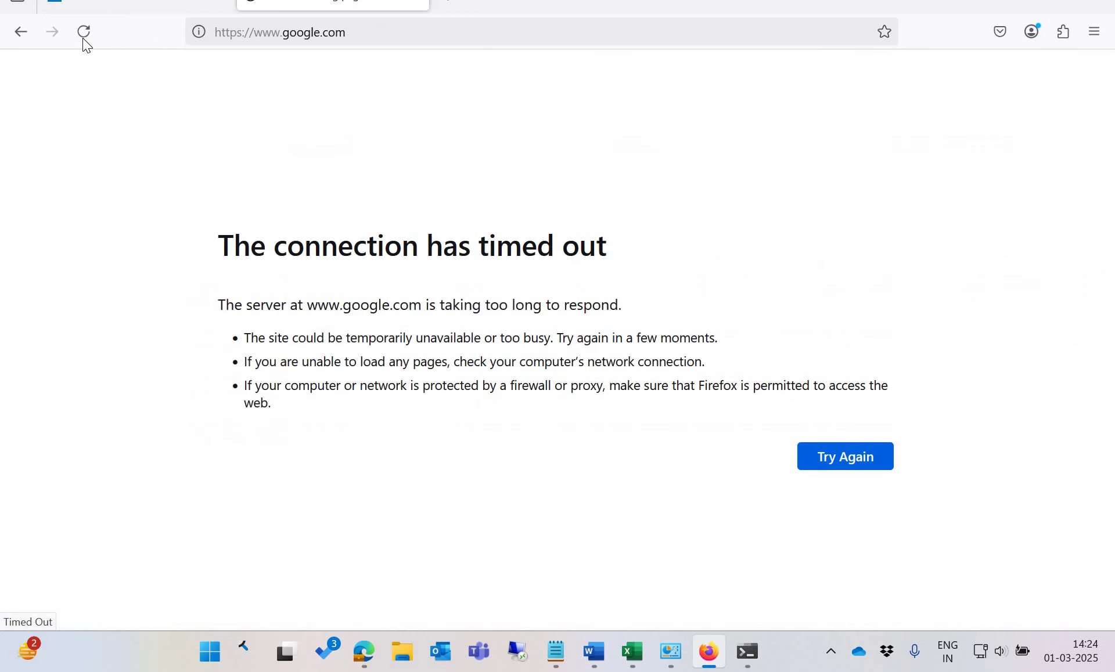
click(85, 43)
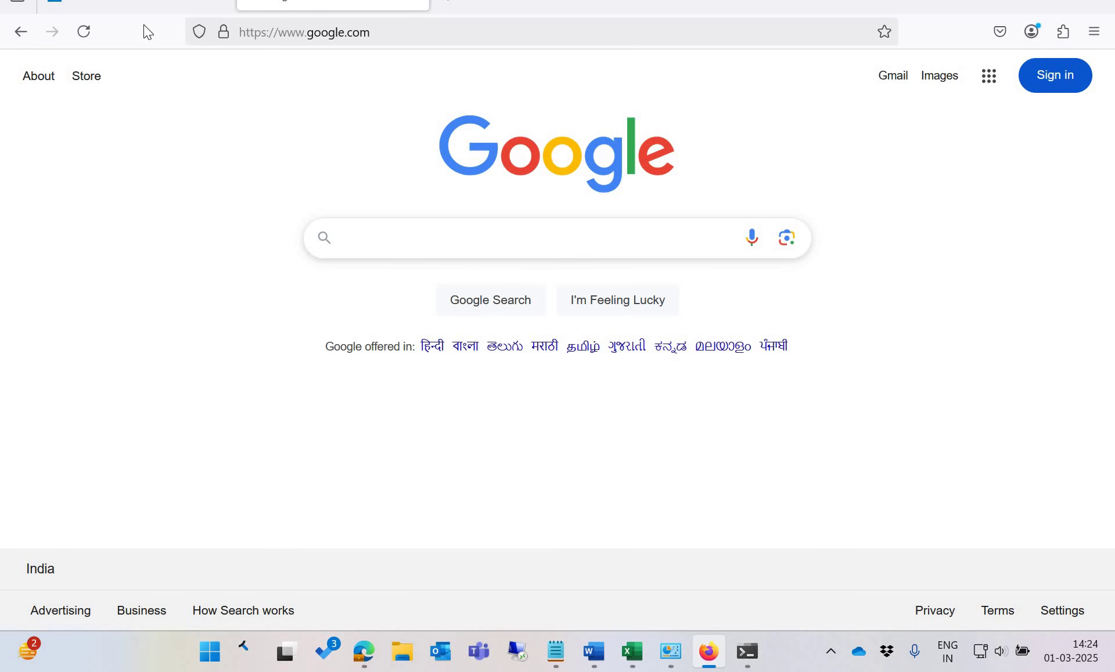
click(142, 7)
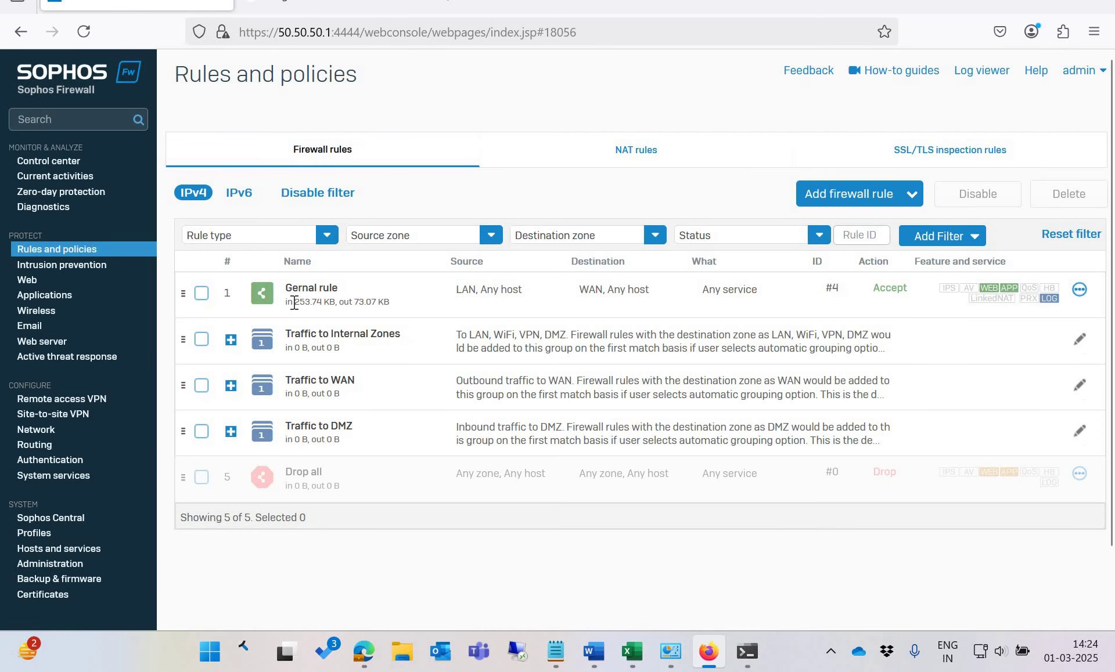
drag(299, 302, 401, 311)
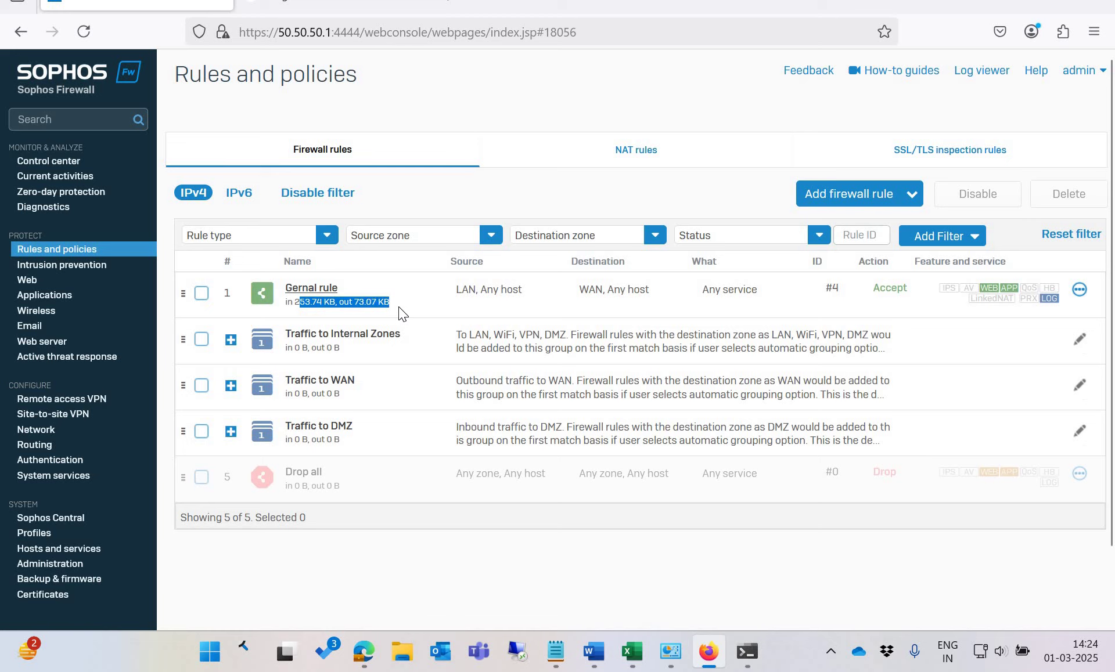
click(72, 87)
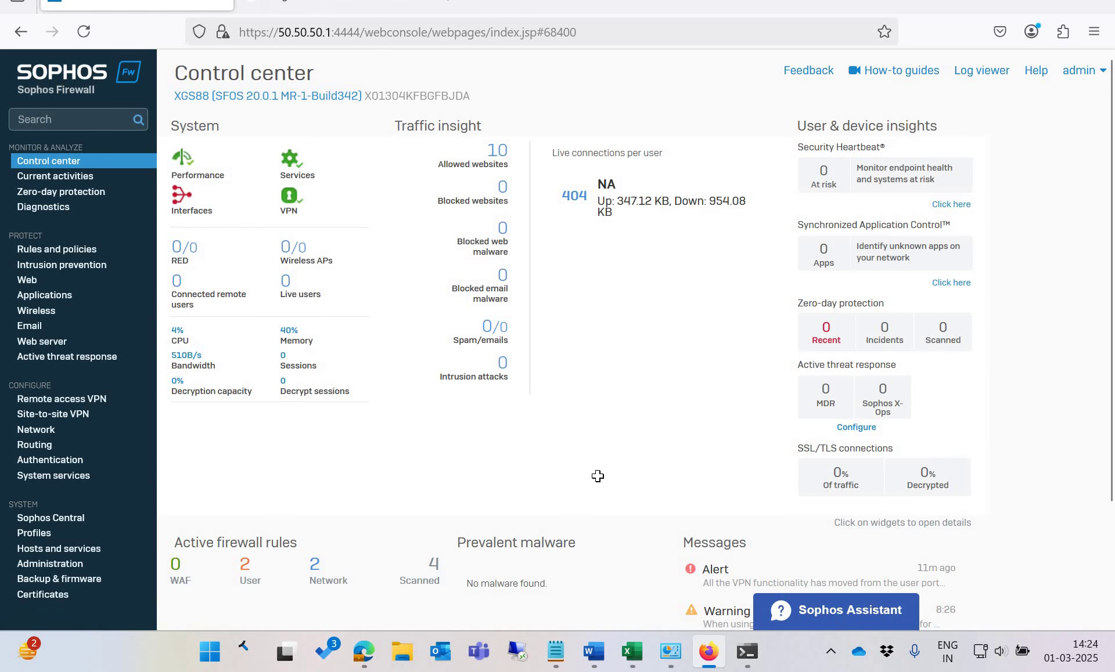
Review the prerequisite sheet's Local IP 50.50.50.1, Admin user, DHCP range and WAN IP entries
click(631, 652)
click(501, 262)
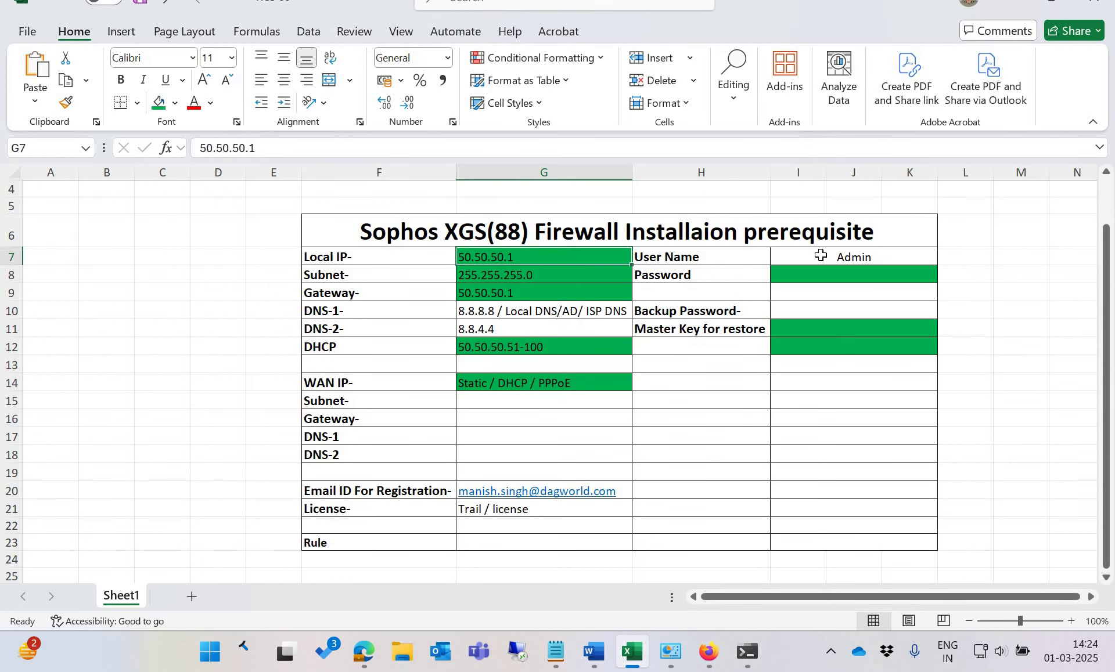
click(821, 256)
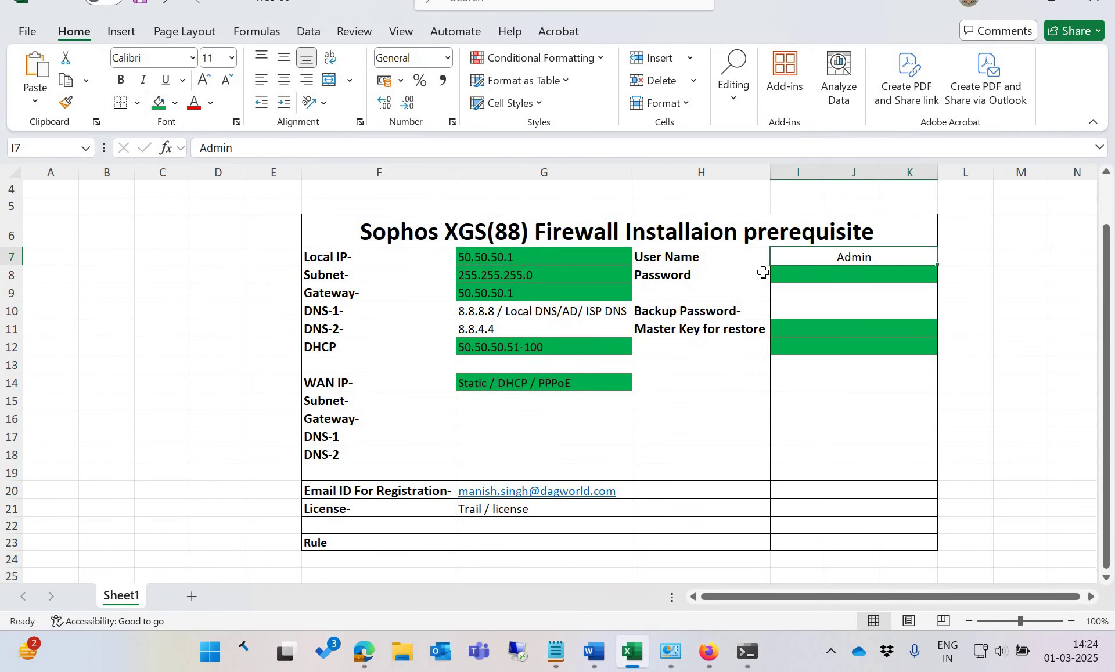
click(489, 350)
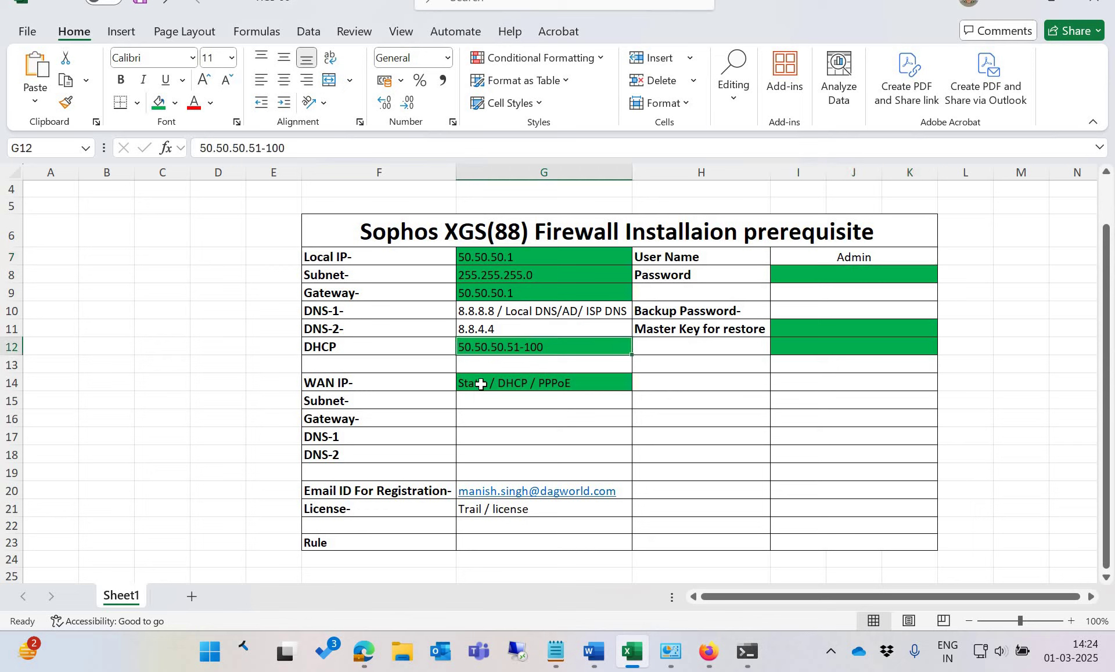
click(480, 385)
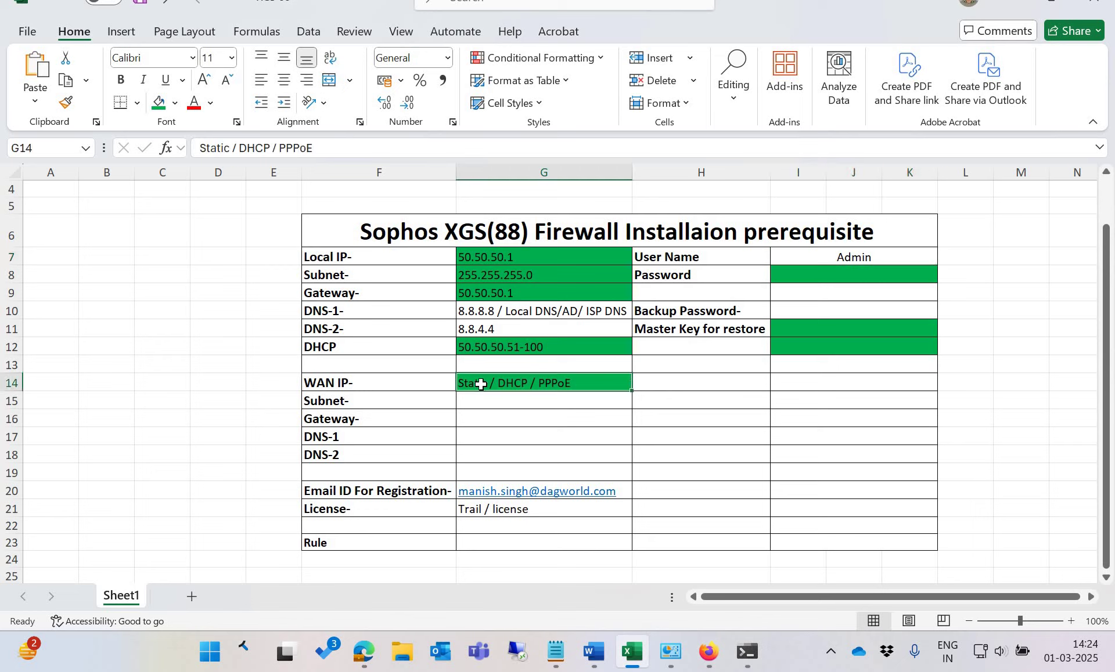
Fill the Rule cell G23 green and switch back to Firefox
click(481, 541)
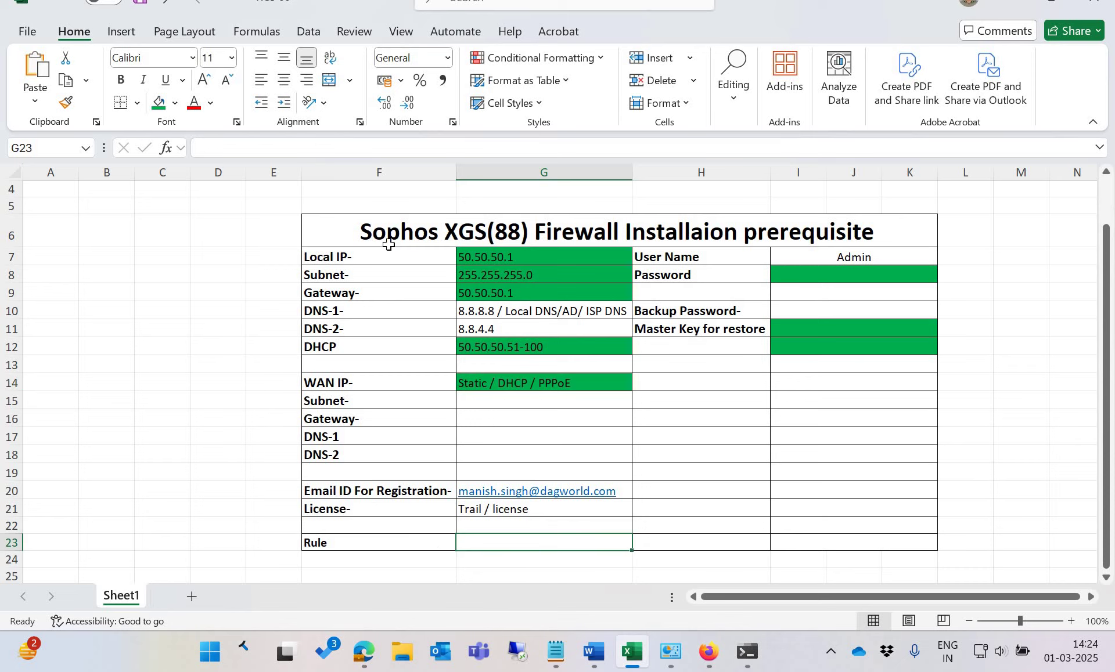
click(158, 103)
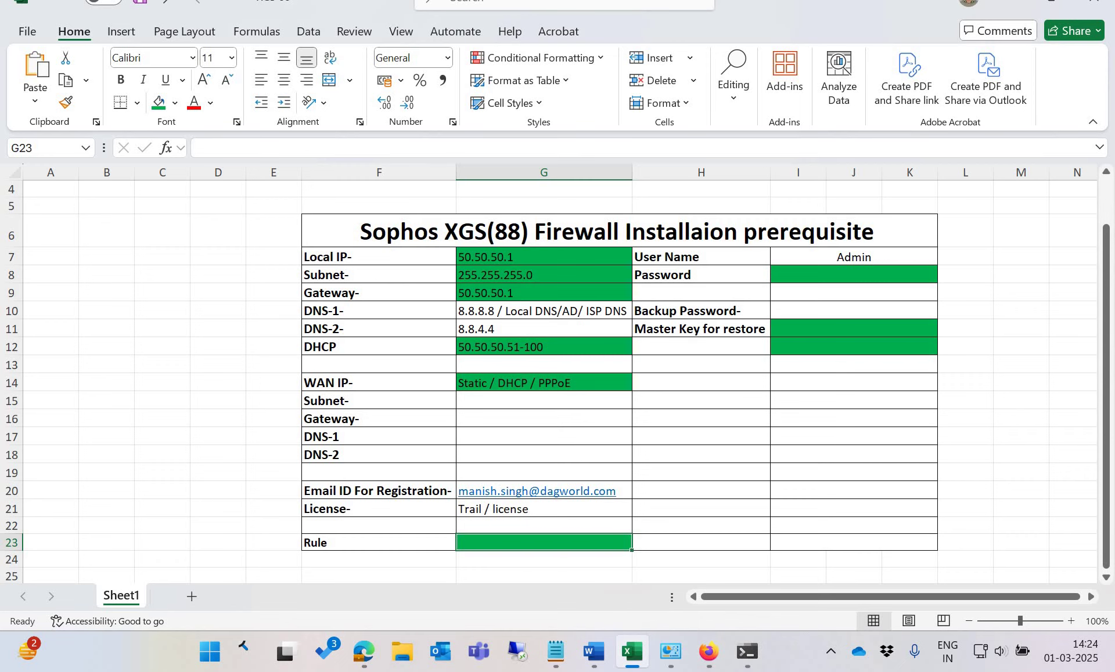
key(alt+Tab)
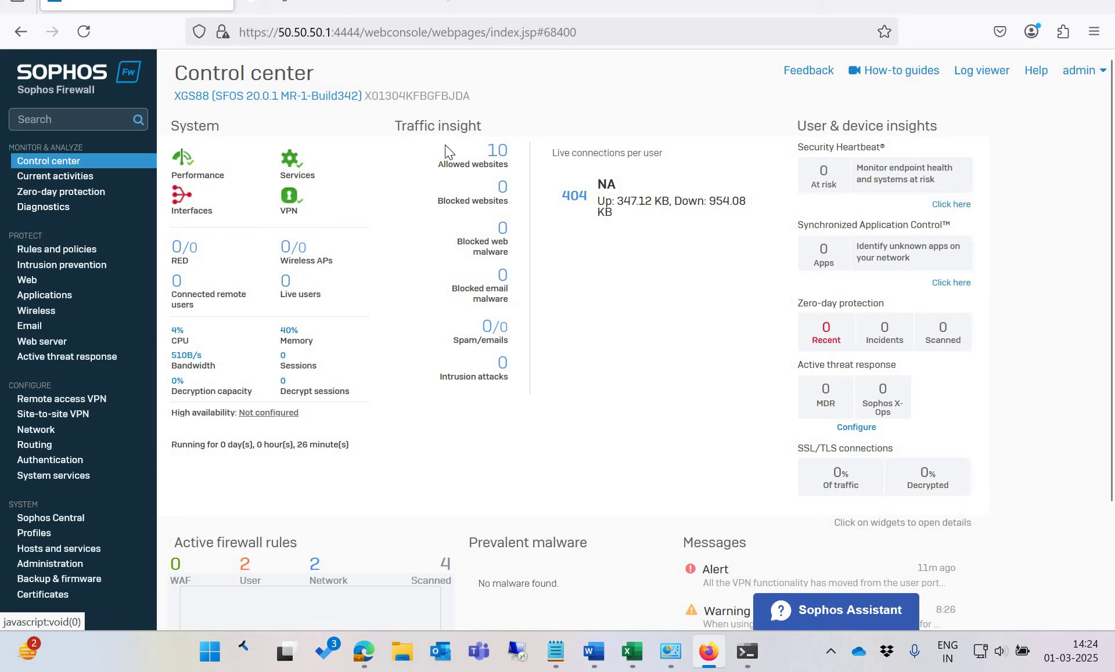
Search Google for flipkart and open the Flipkart website
key(ctrl+Tab)
click(425, 242)
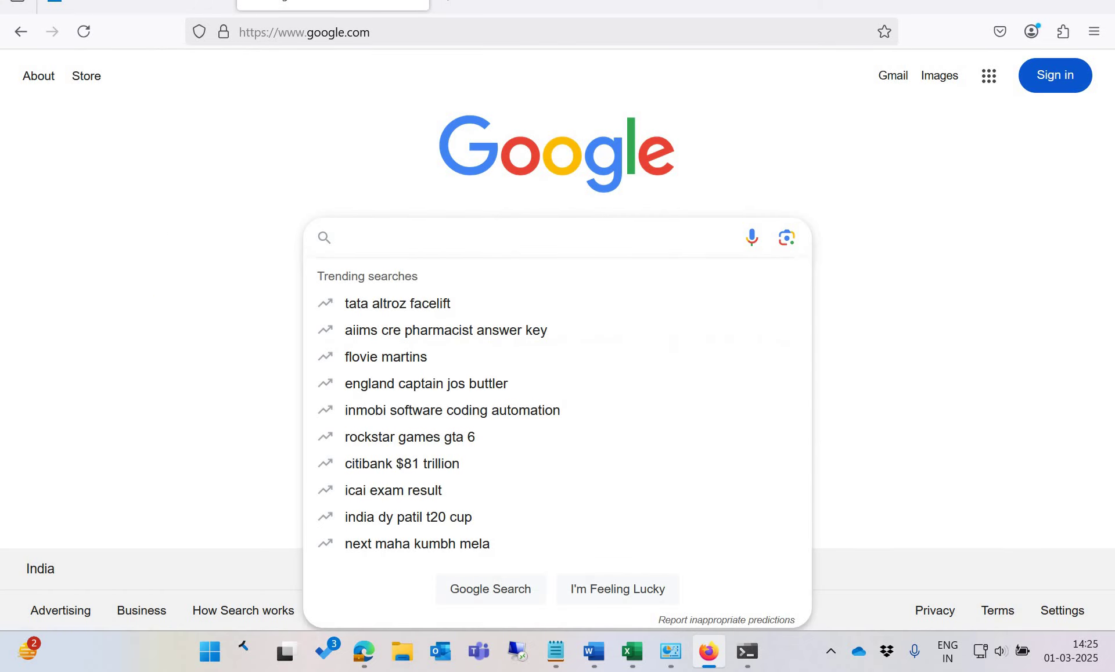
text(fli)
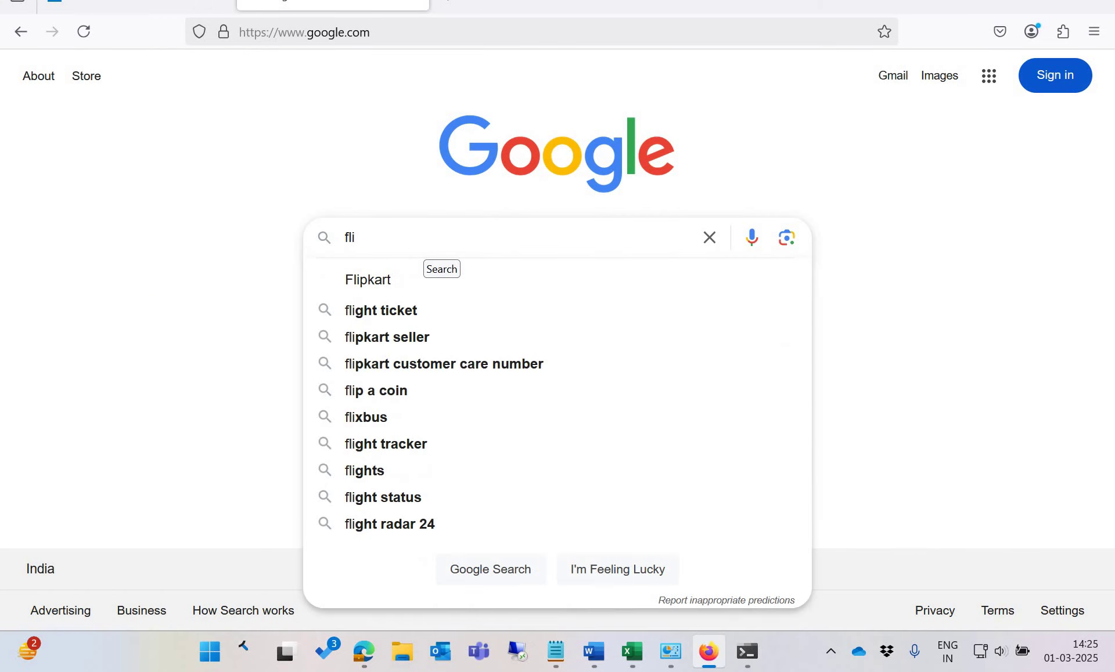
key(Down)
click(333, 286)
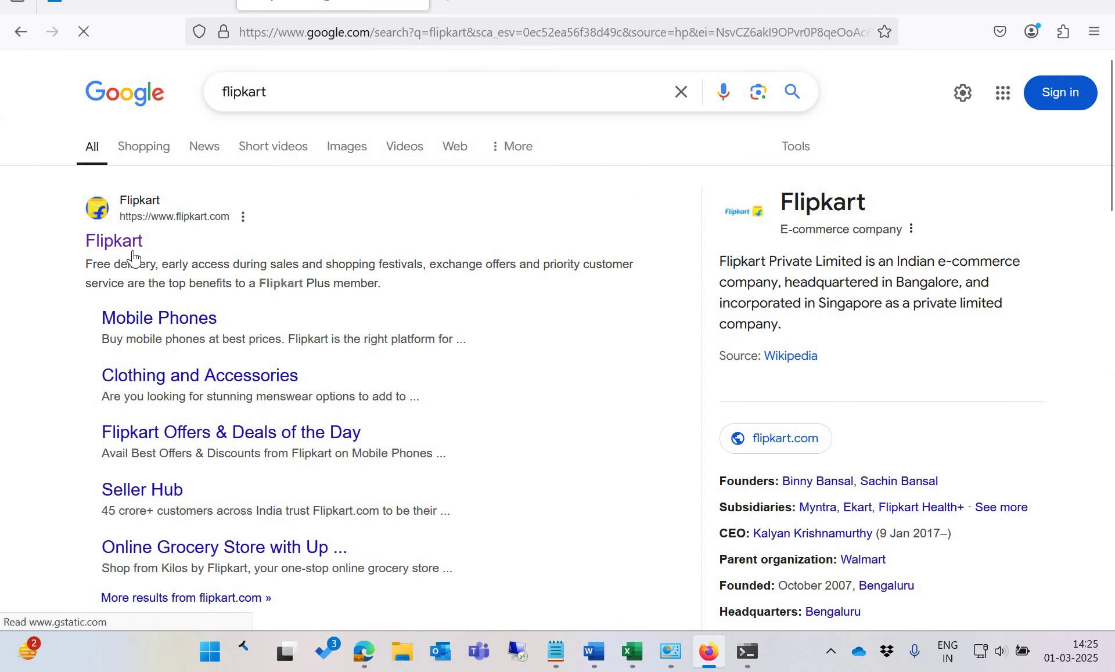
click(114, 240)
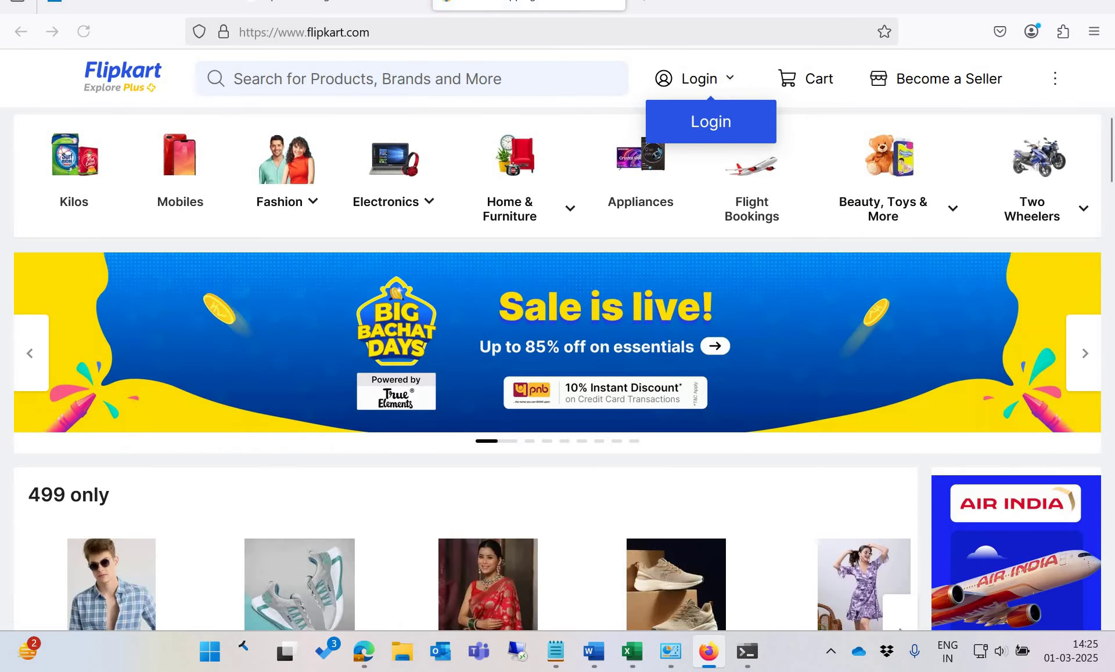
Load netflix in a new tab, then return to the Sophos Control center tab
key(ctrl+shift+Tab)
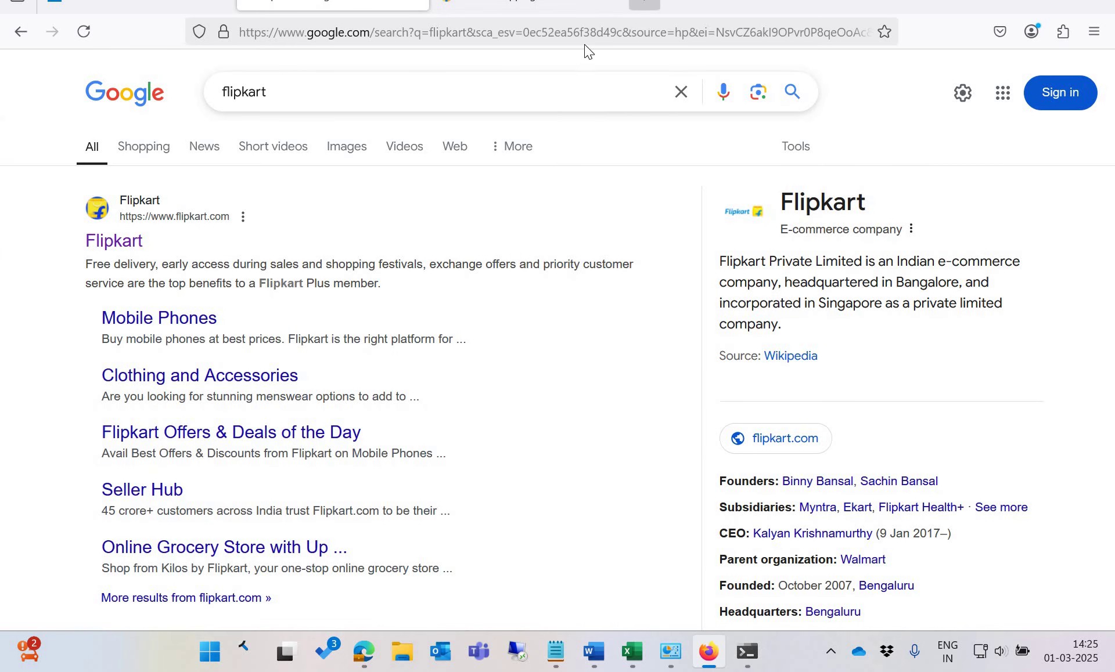
key(ctrl+t)
text(ne)
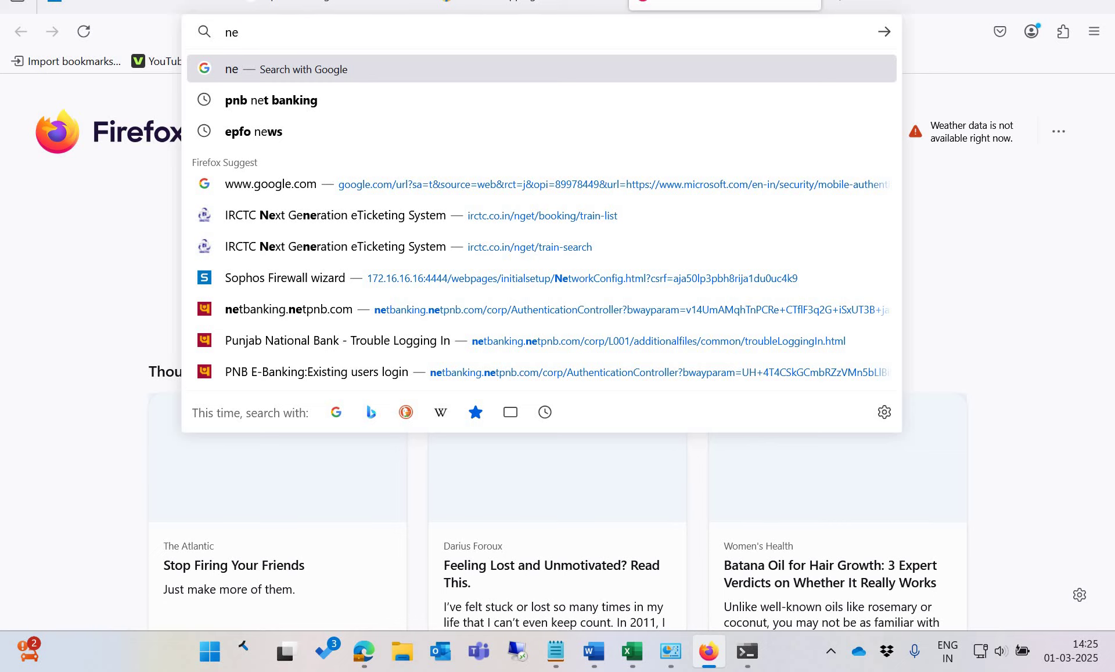
text(fli)
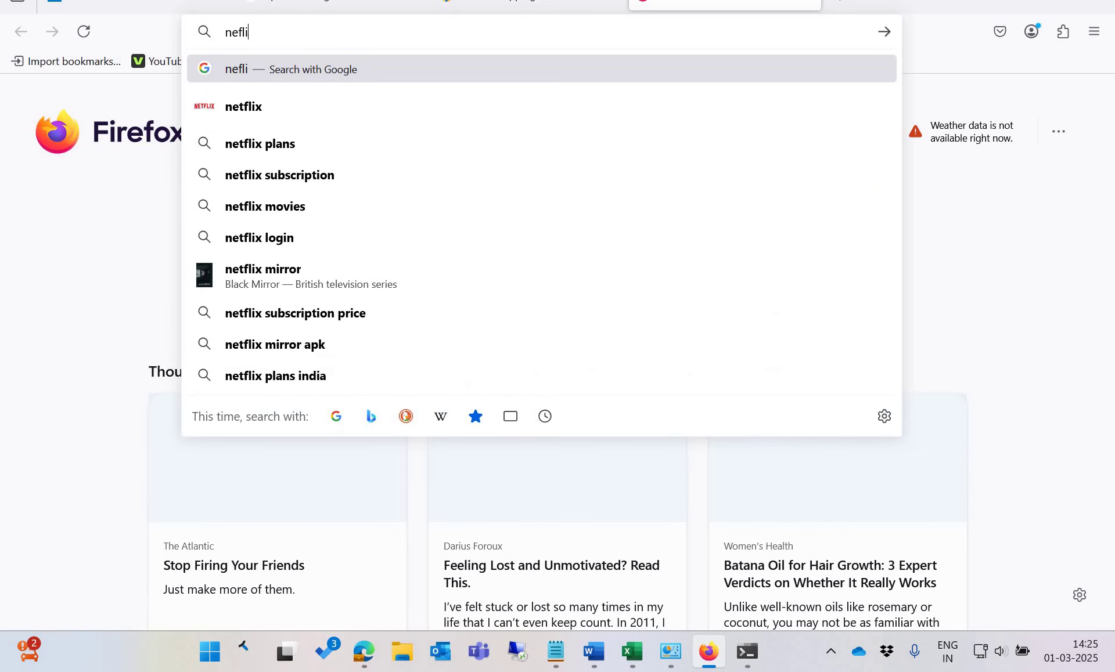
key(Down)
key(Return)
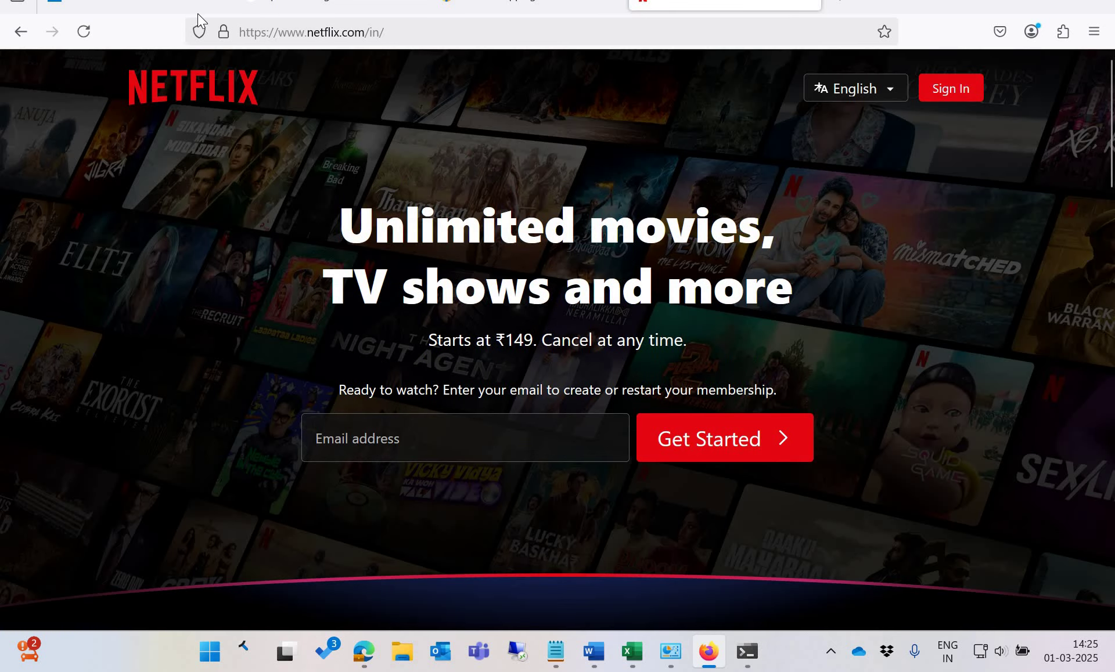
click(179, 12)
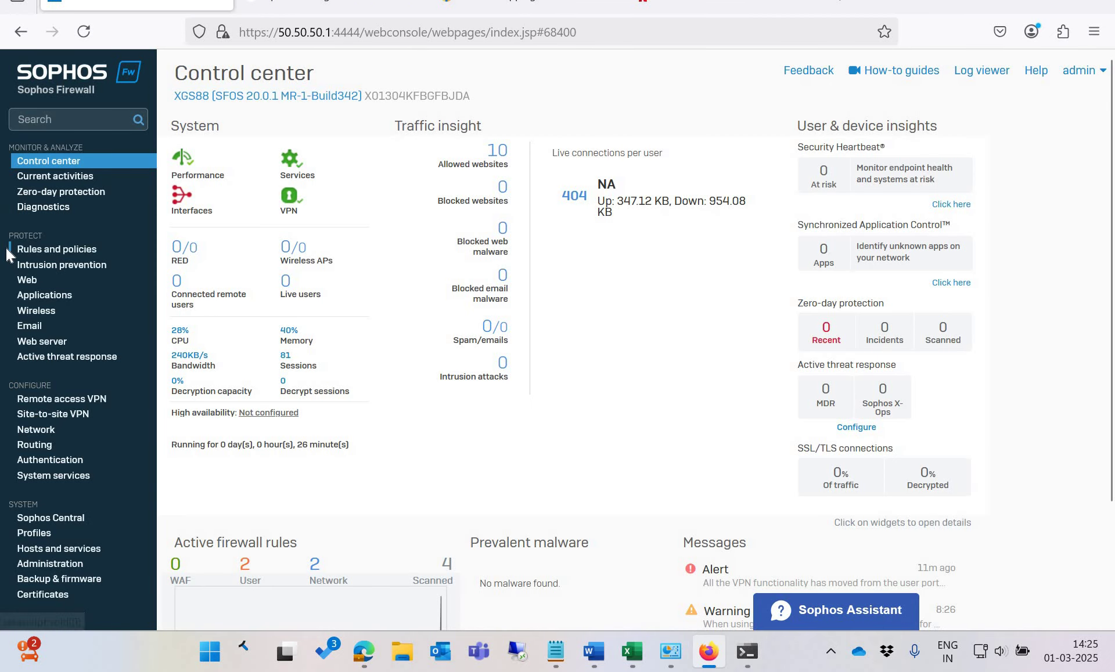
Open Current activities and view the live connections list
click(56, 176)
click(435, 164)
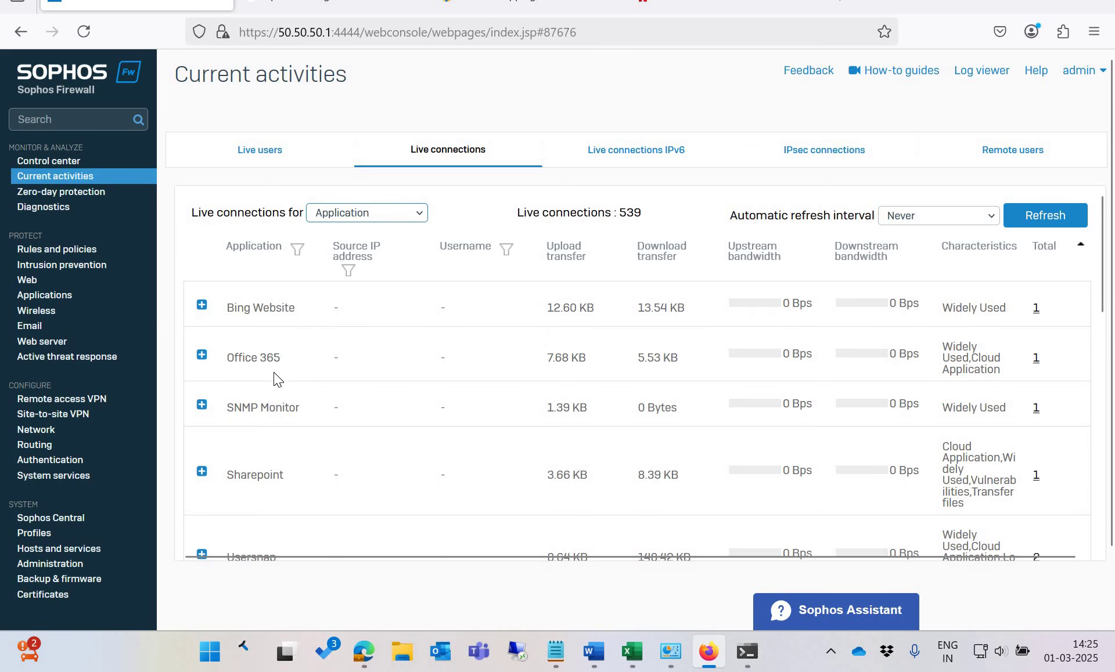
scroll(273, 393, down, 3)
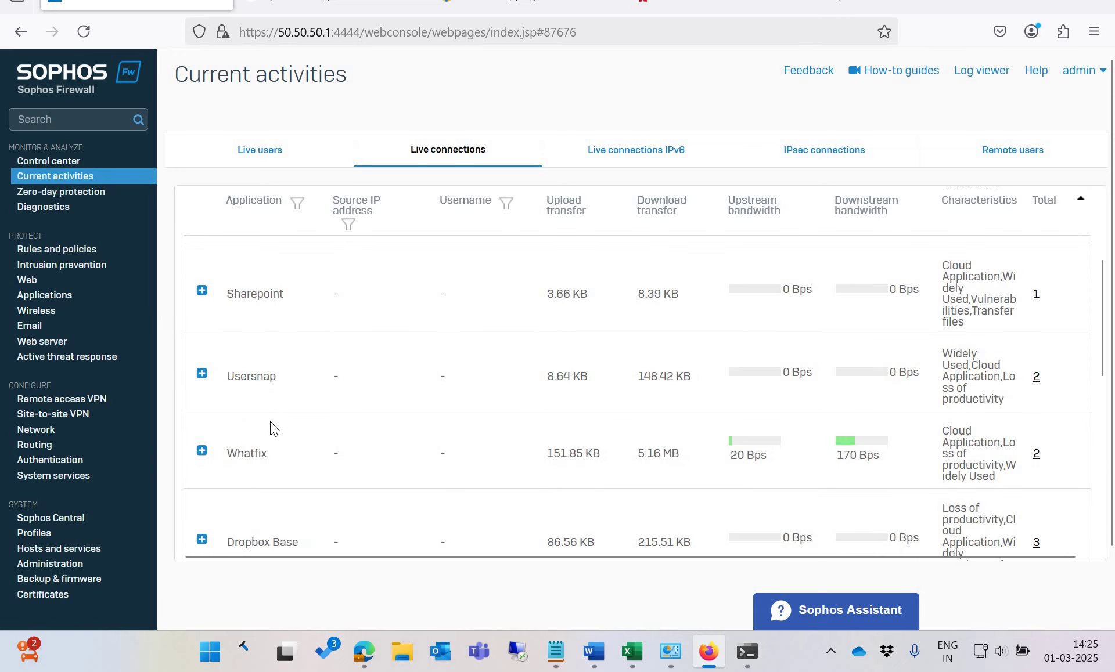
scroll(273, 428, down, 5)
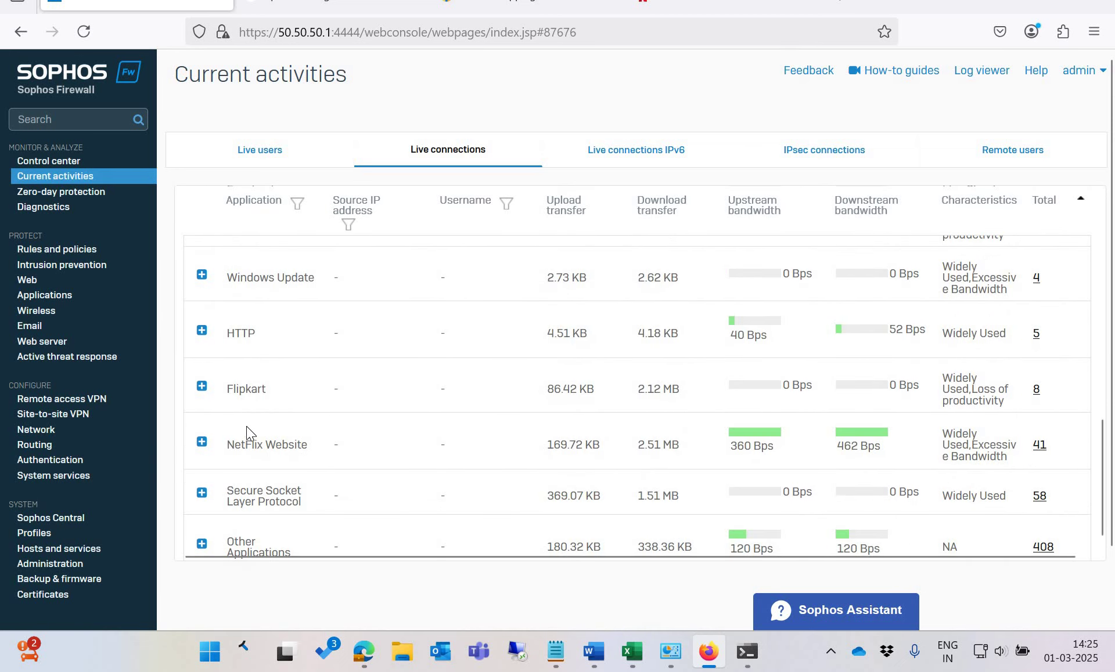
scroll(273, 442, down, 1)
scroll(313, 348, up, 9)
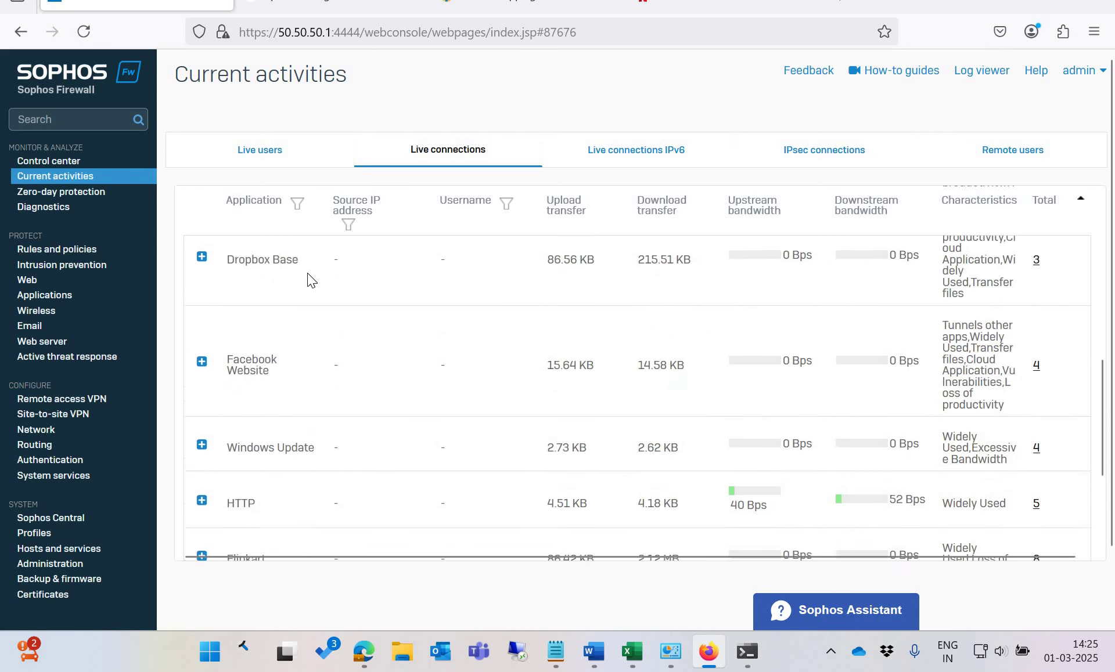
Group live connections by Source IP address and review the 50.50.50.51 client's applications
click(367, 212)
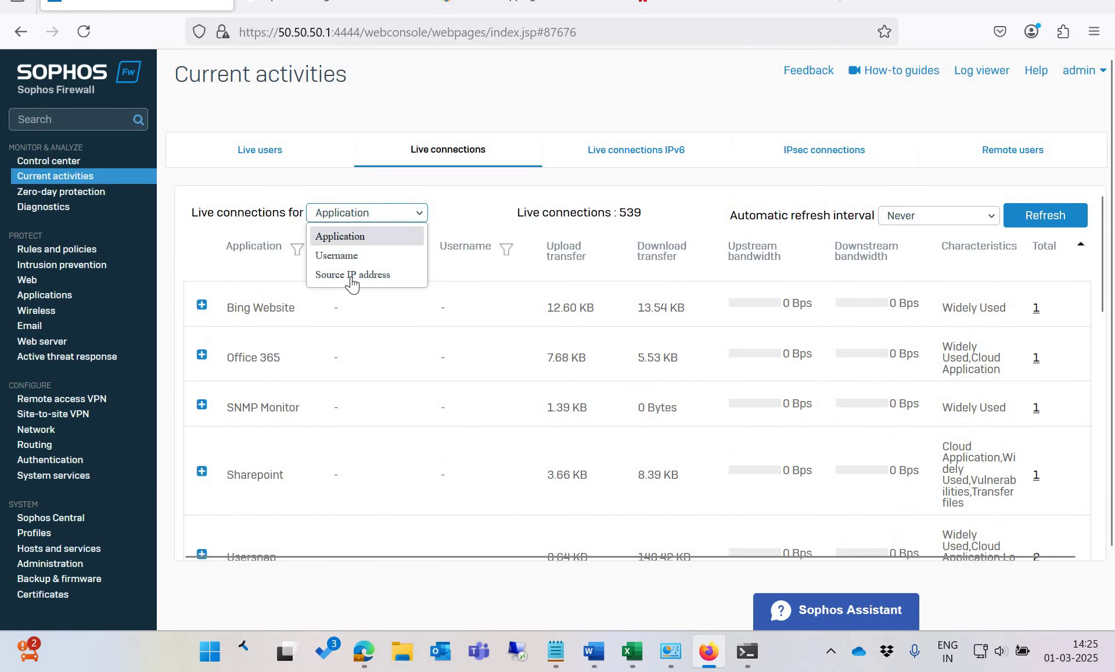
click(351, 278)
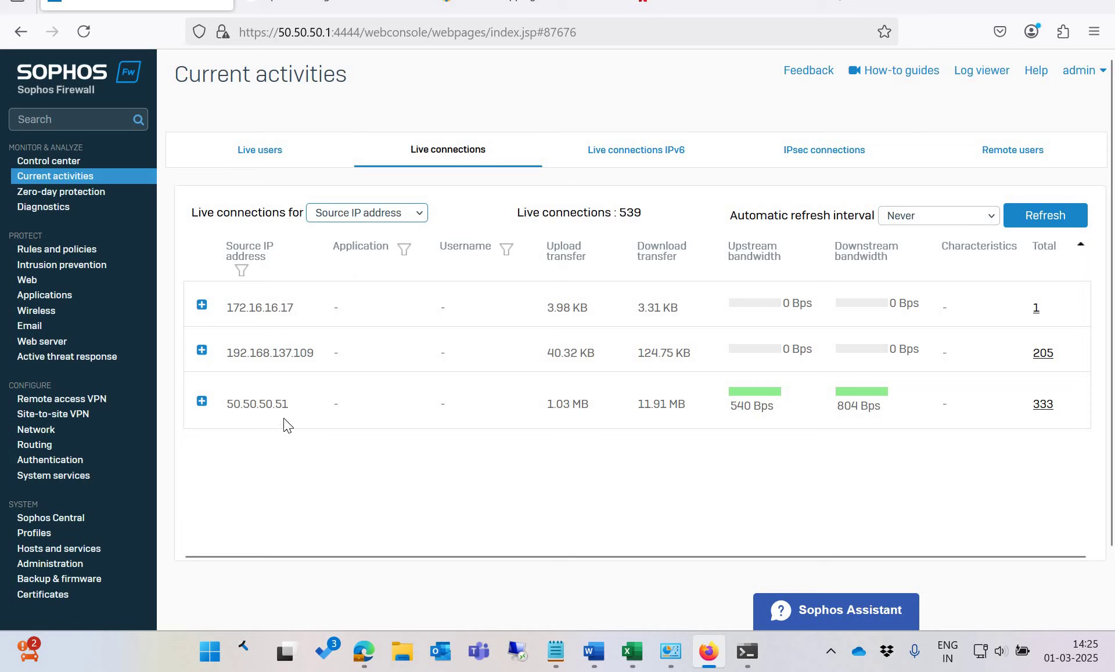
drag(224, 415, 199, 401)
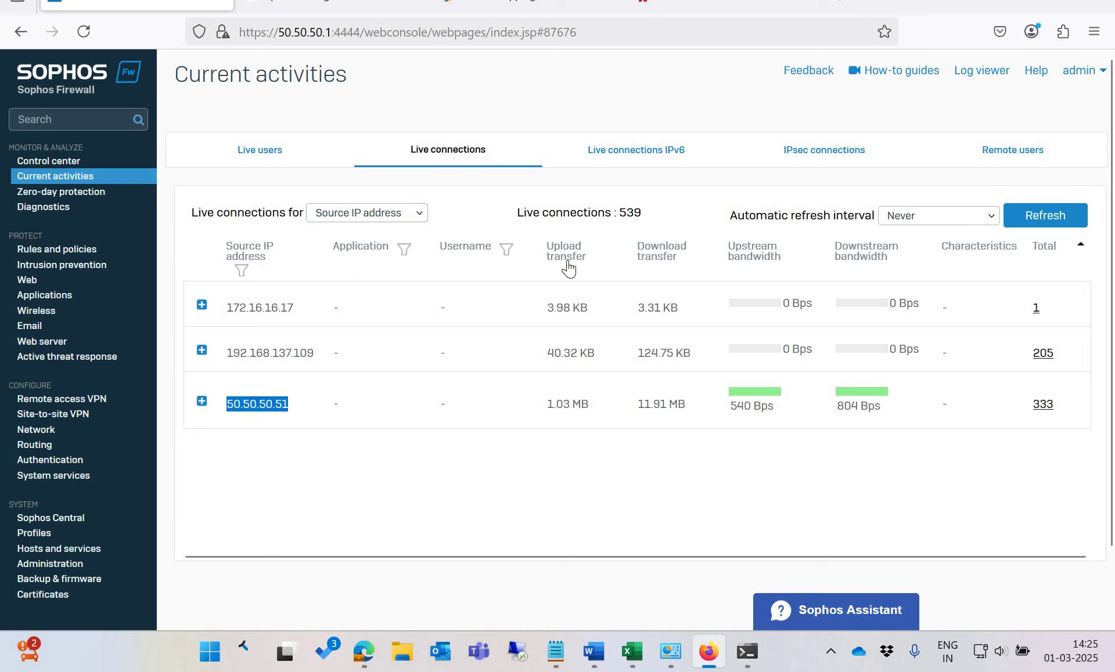
click(203, 410)
scroll(392, 407, down, 3)
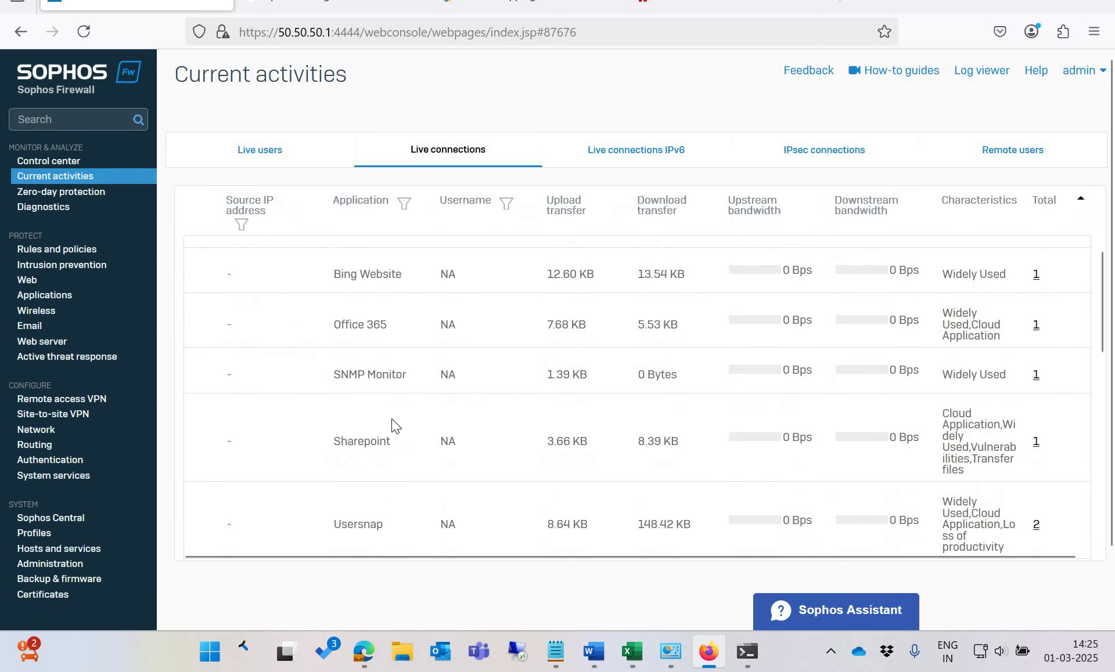
scroll(393, 438, down, 5)
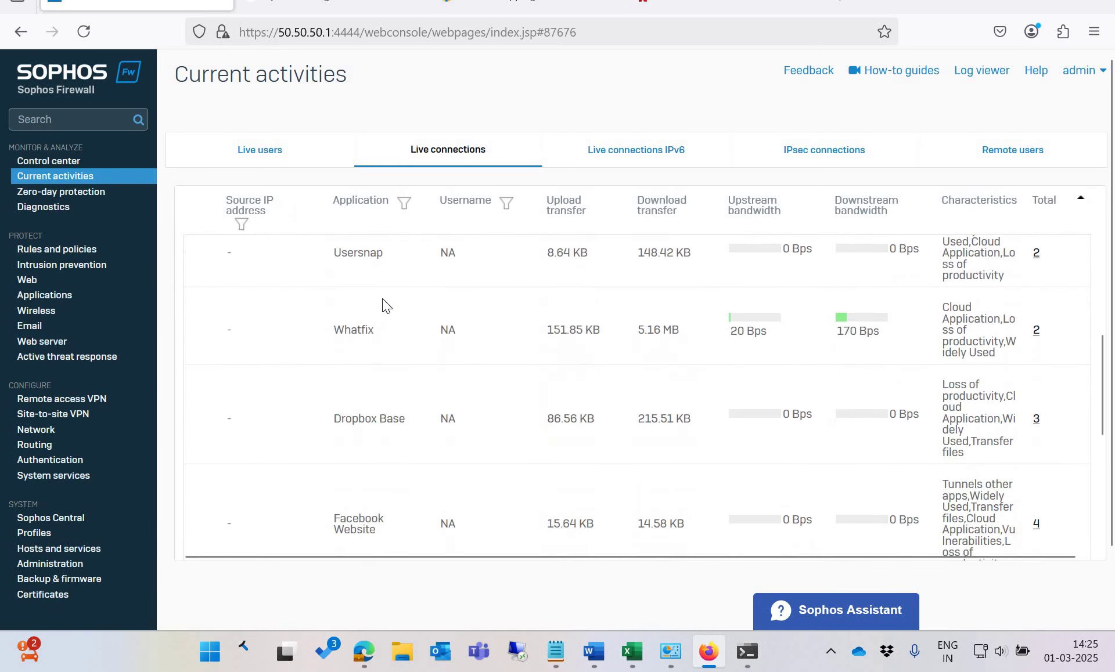
scroll(376, 420, down, 5)
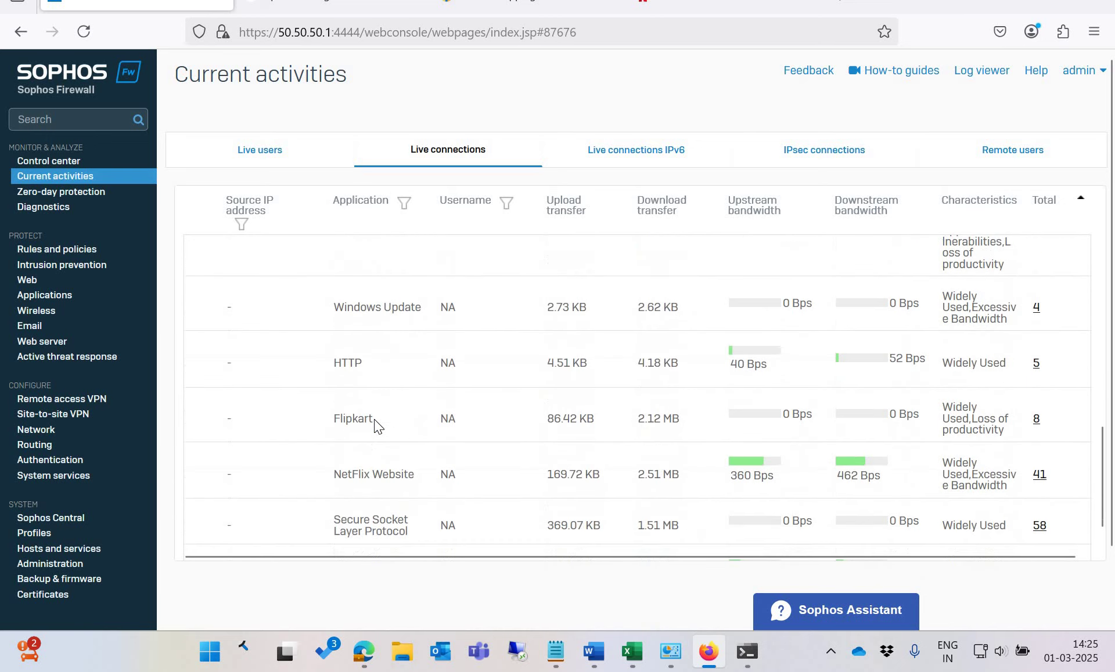
scroll(374, 419, up, 1)
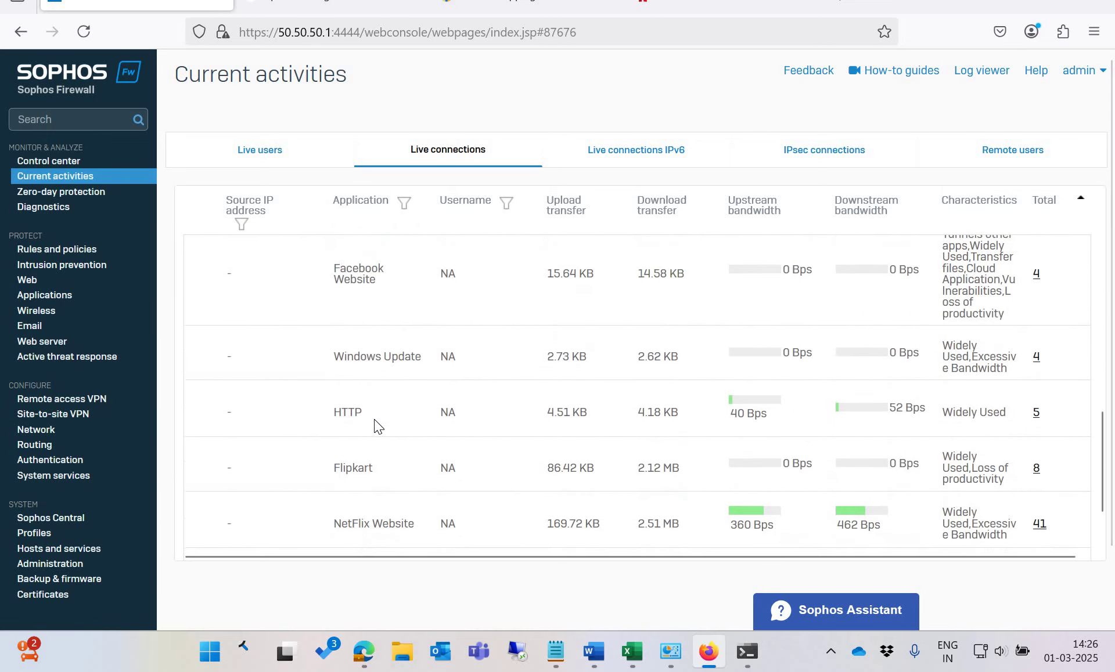
scroll(374, 419, down, 1)
scroll(374, 419, up, 1)
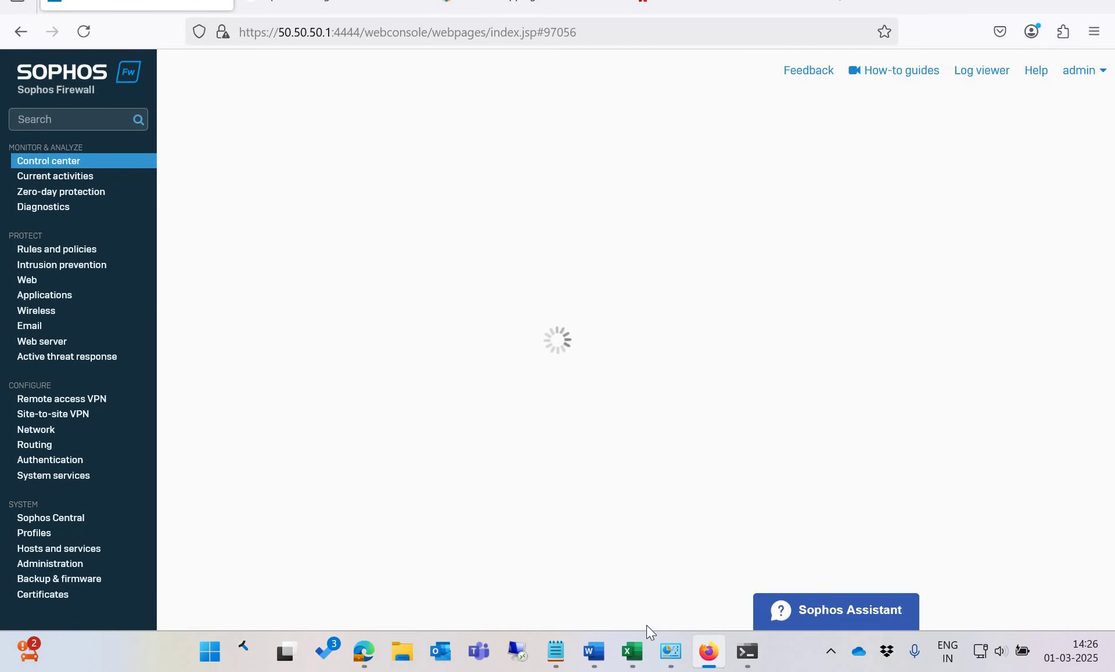
Open Administration > Licensing and follow the deferred-registration link to Register your firewall
click(634, 656)
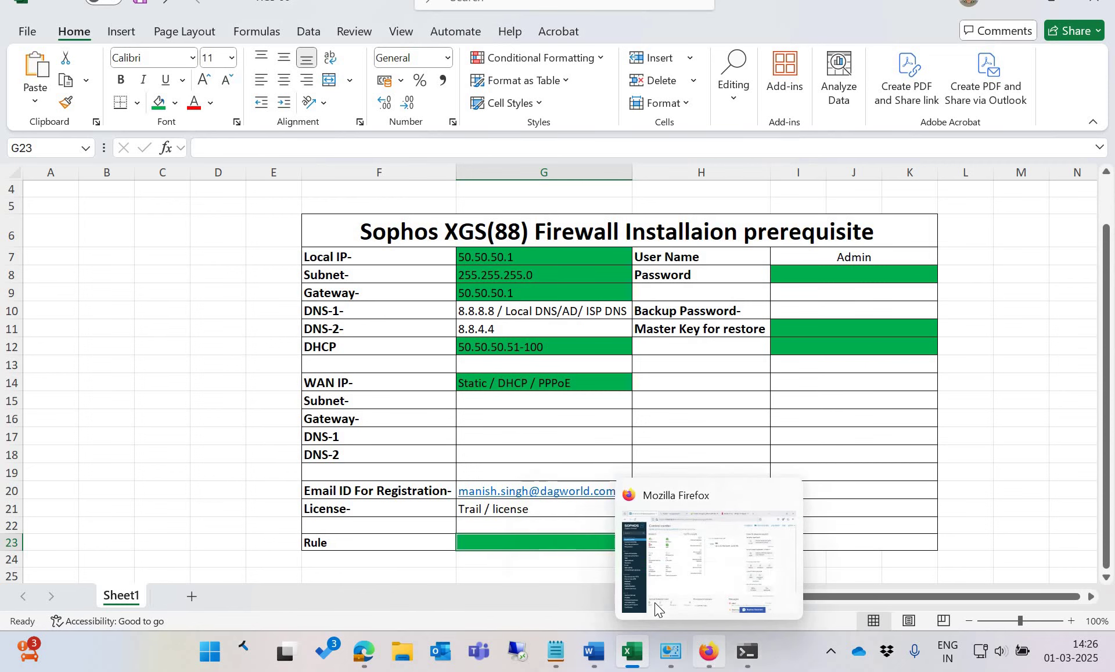
click(708, 655)
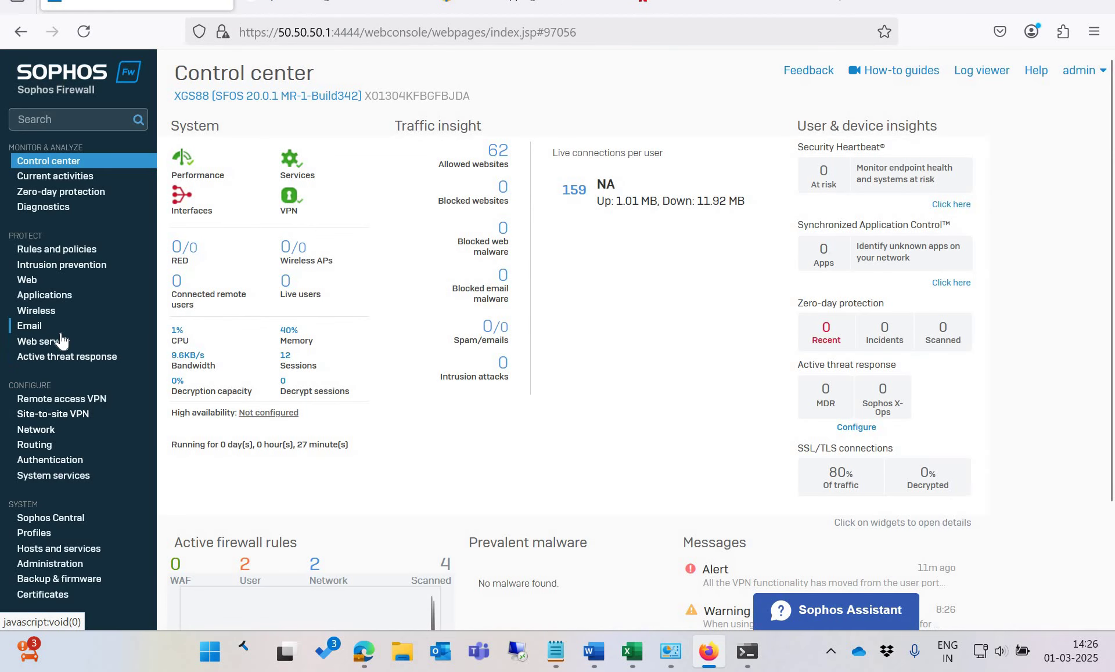
scroll(58, 418, down, 3)
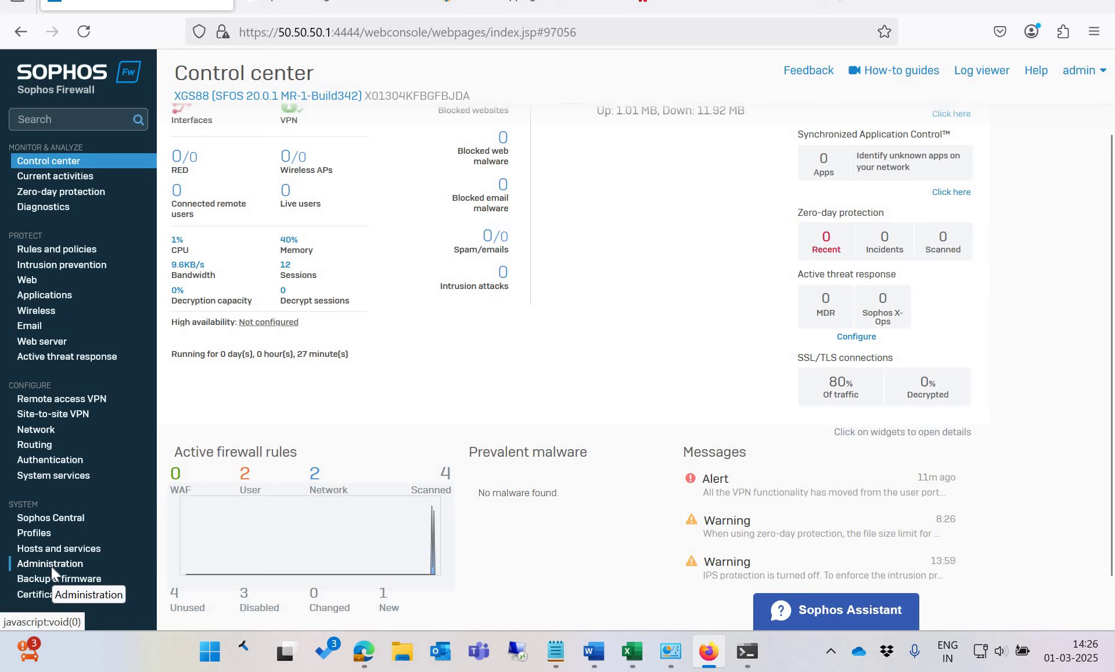
click(51, 567)
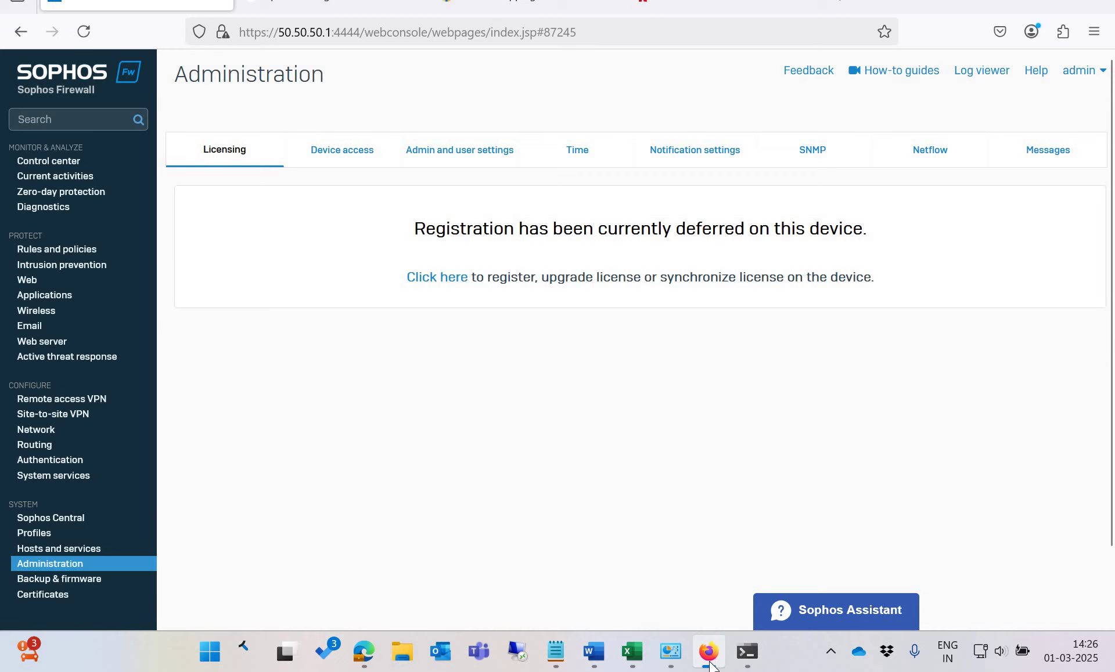
key(alt+Tab)
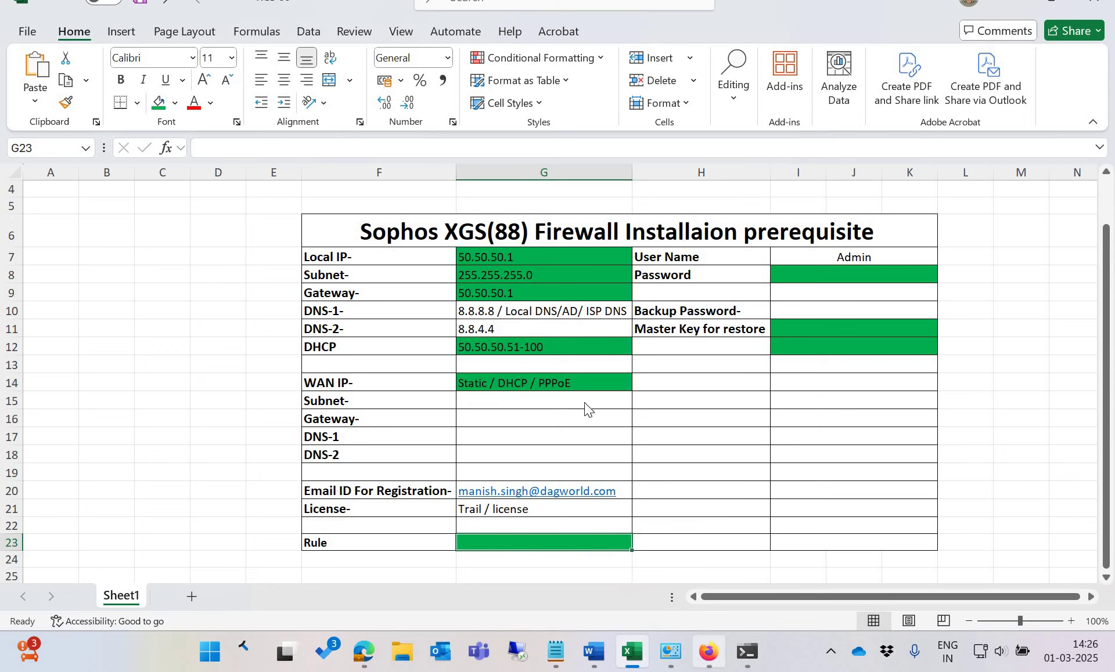
click(708, 652)
click(454, 280)
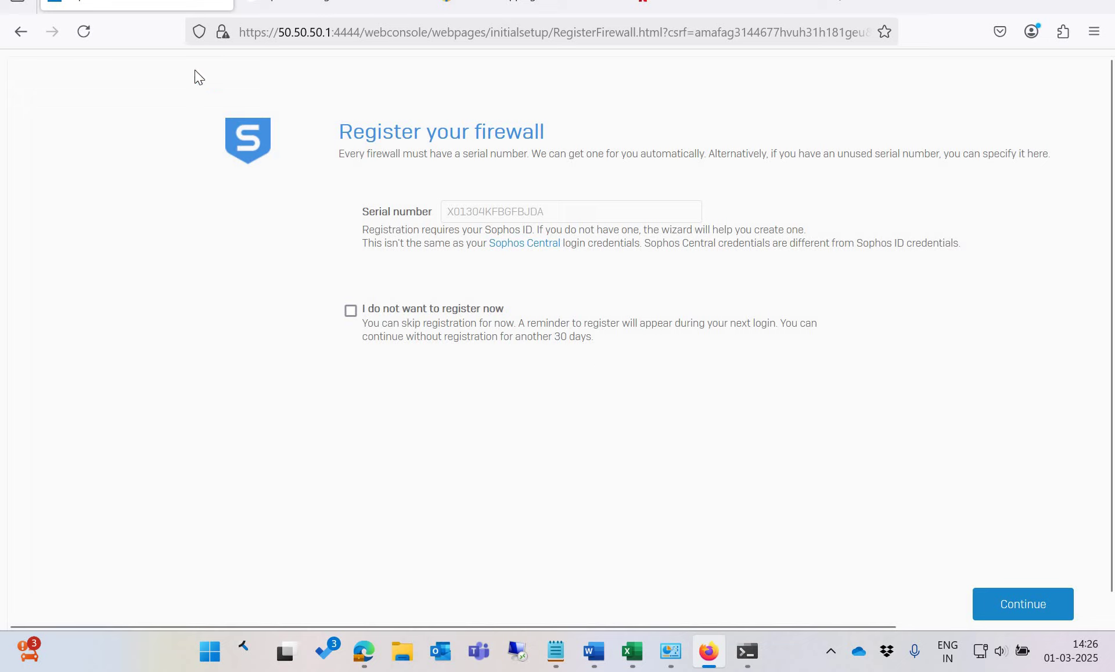
Continue registration with the serial number and claim the firewall via Sophos Central sign-in
click(1007, 604)
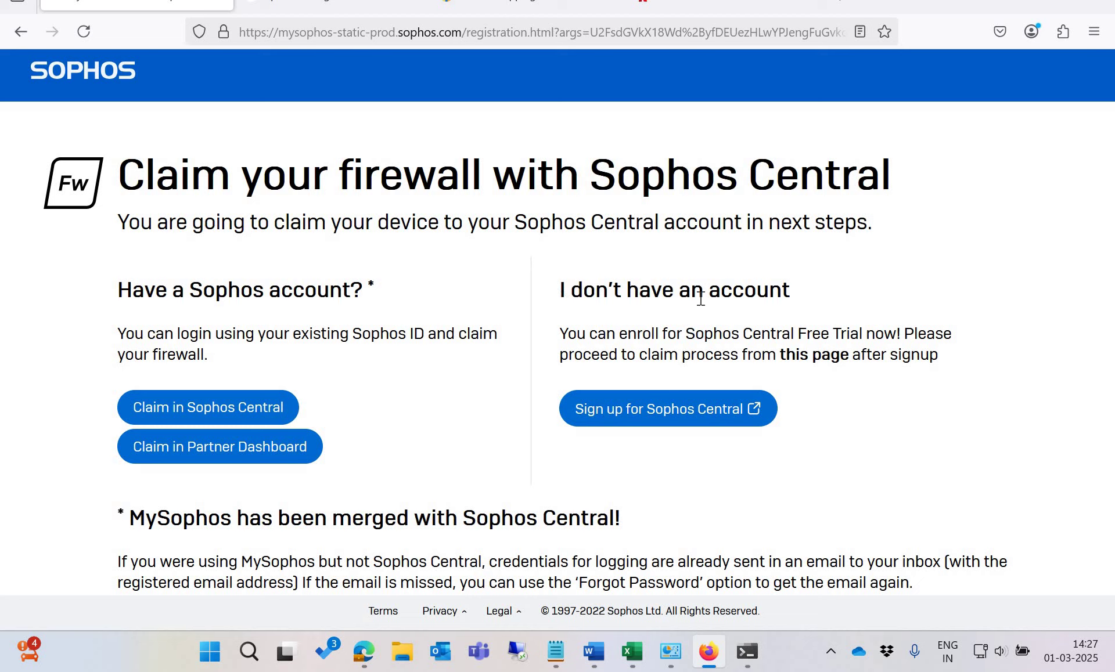
drag(560, 292, 818, 311)
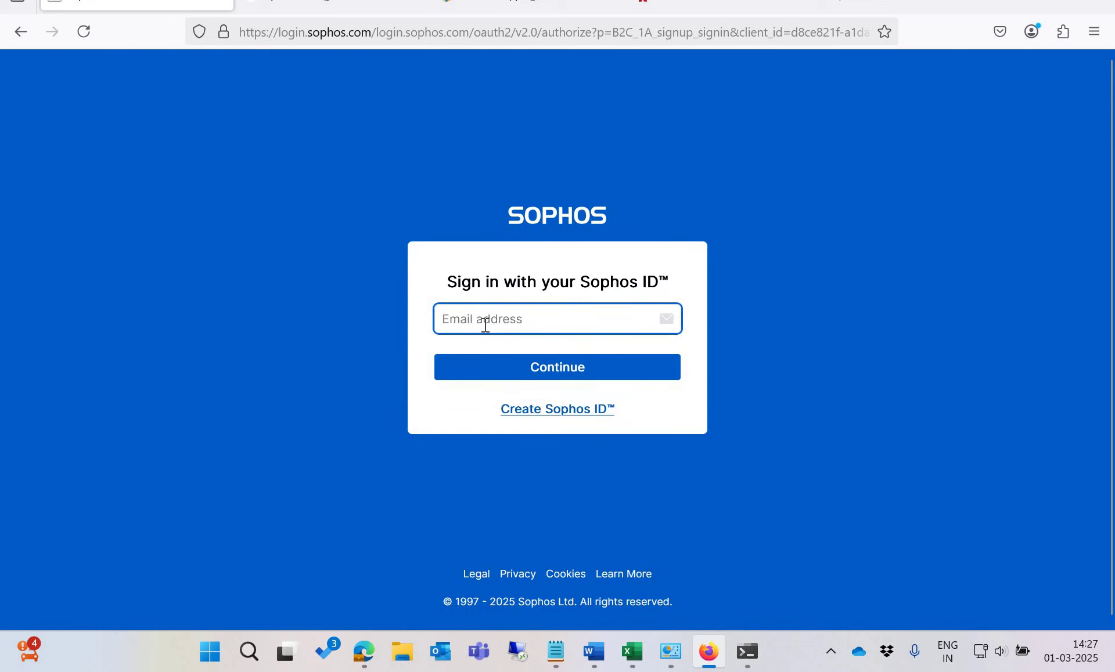
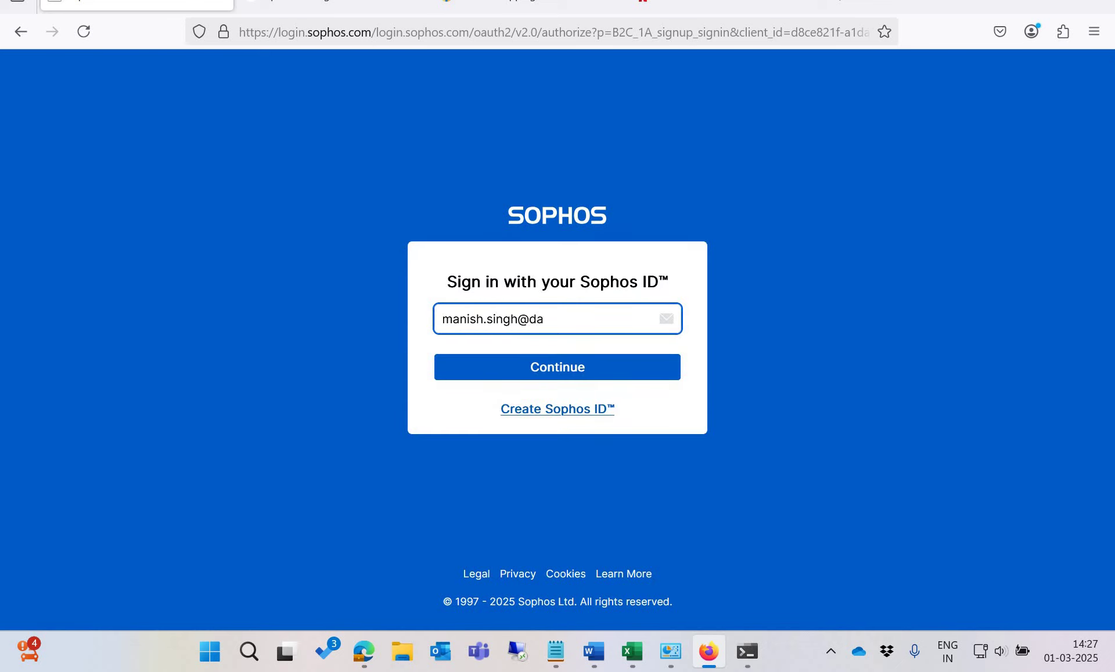
Sign in to Sophos ID with the account e-mail and password
click(501, 363)
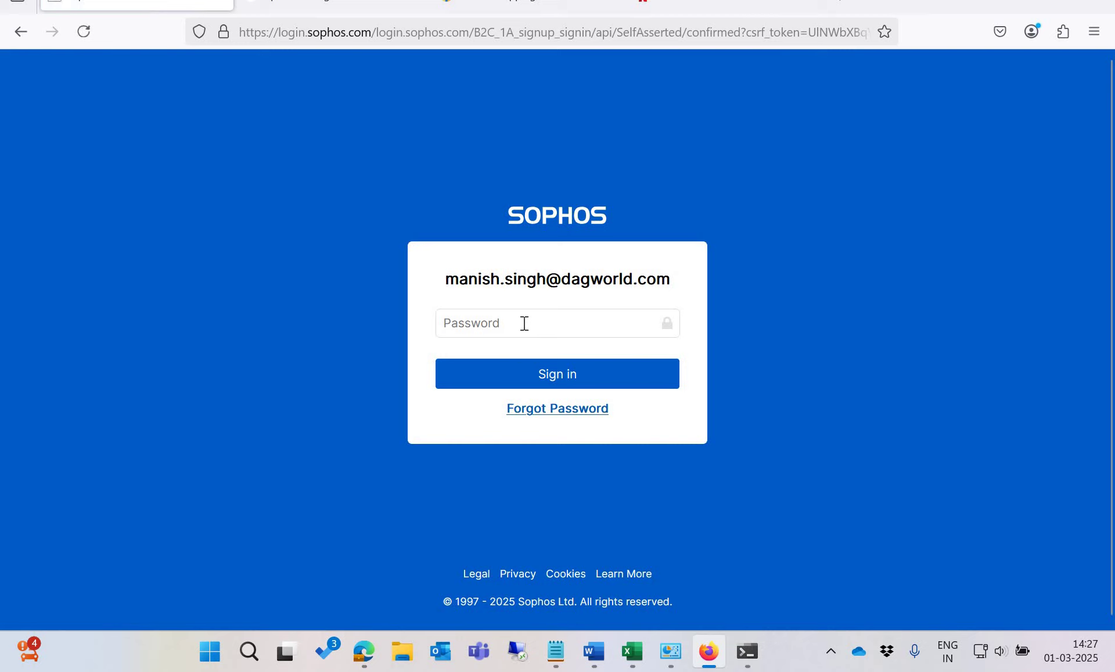
click(522, 331)
text(••)
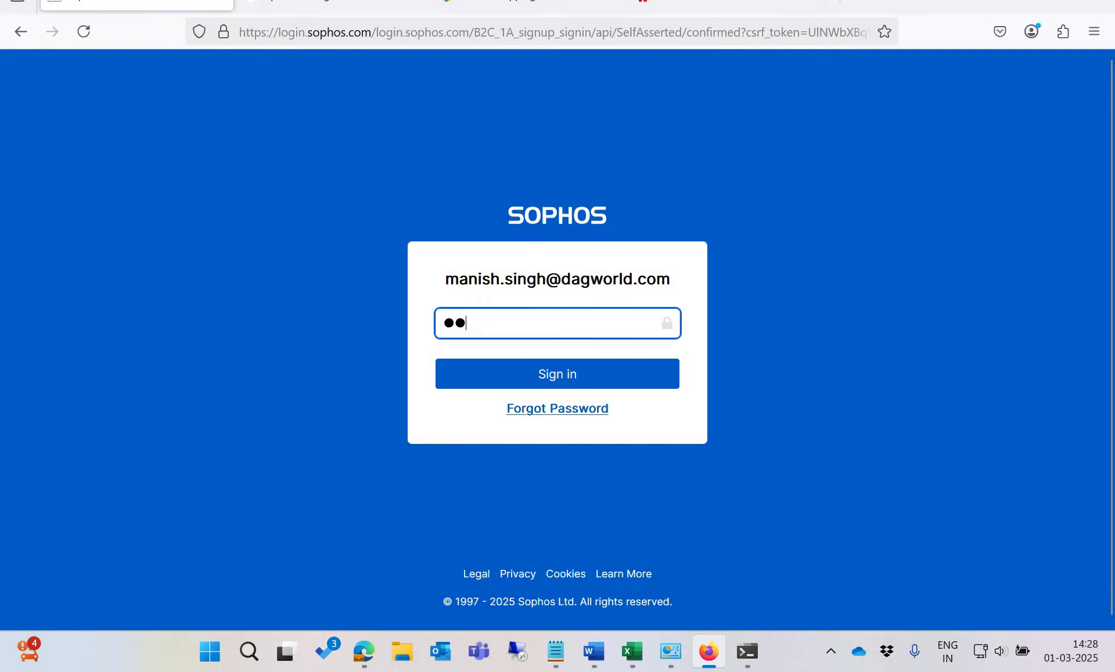
text(••••••••)
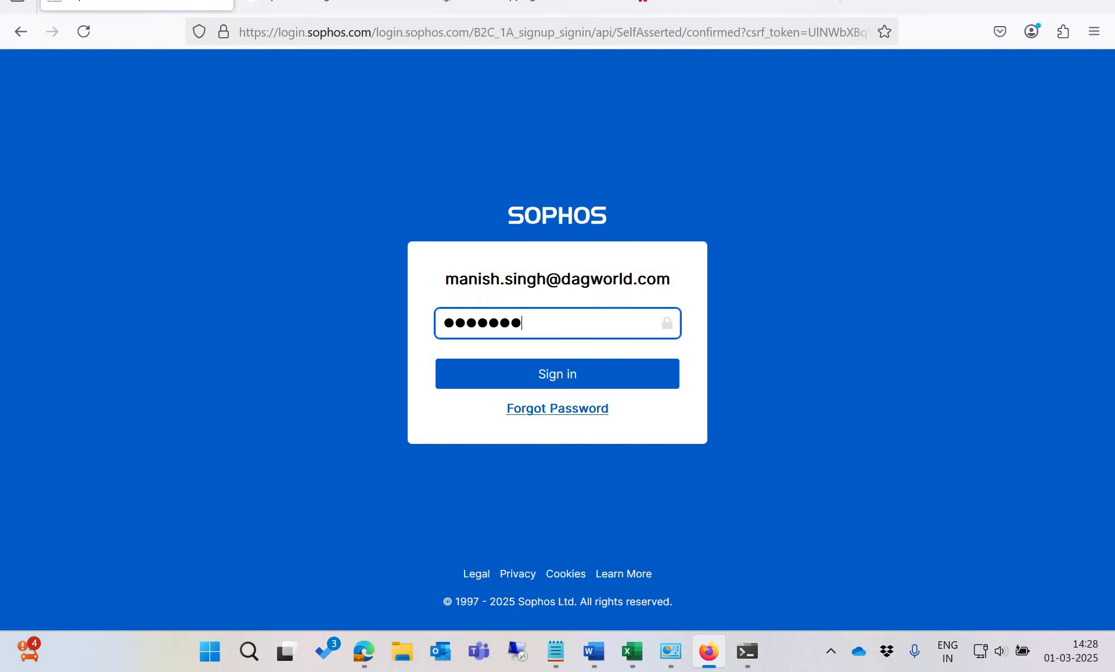
text(•)
click(597, 387)
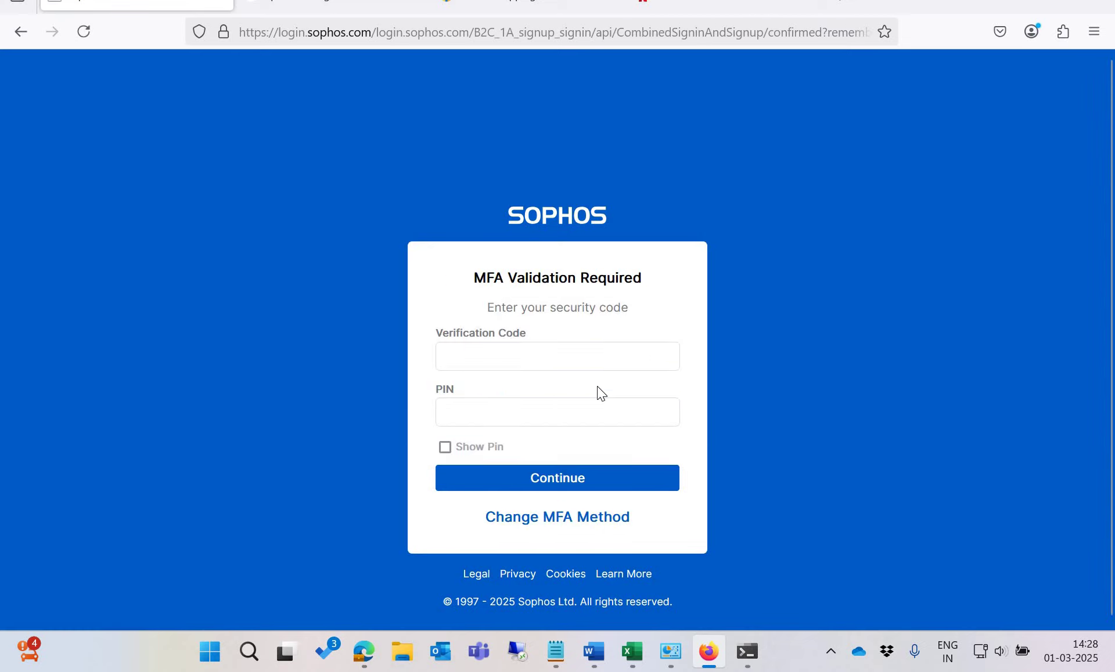
Enter the MFA PIN and move on to the verification code field
click(553, 410)
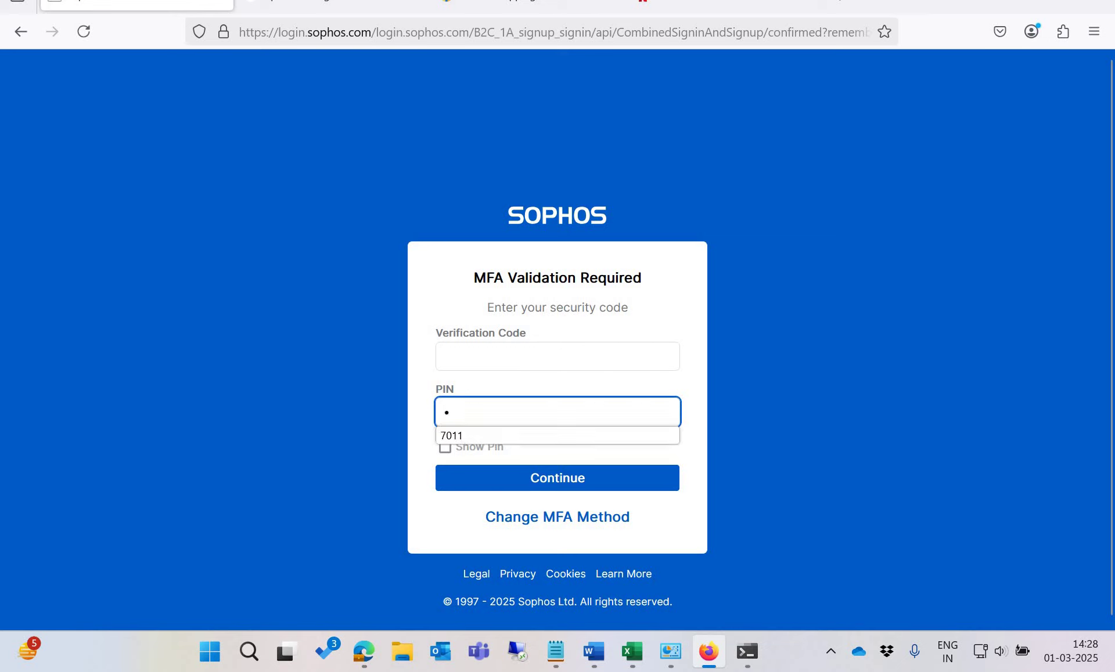
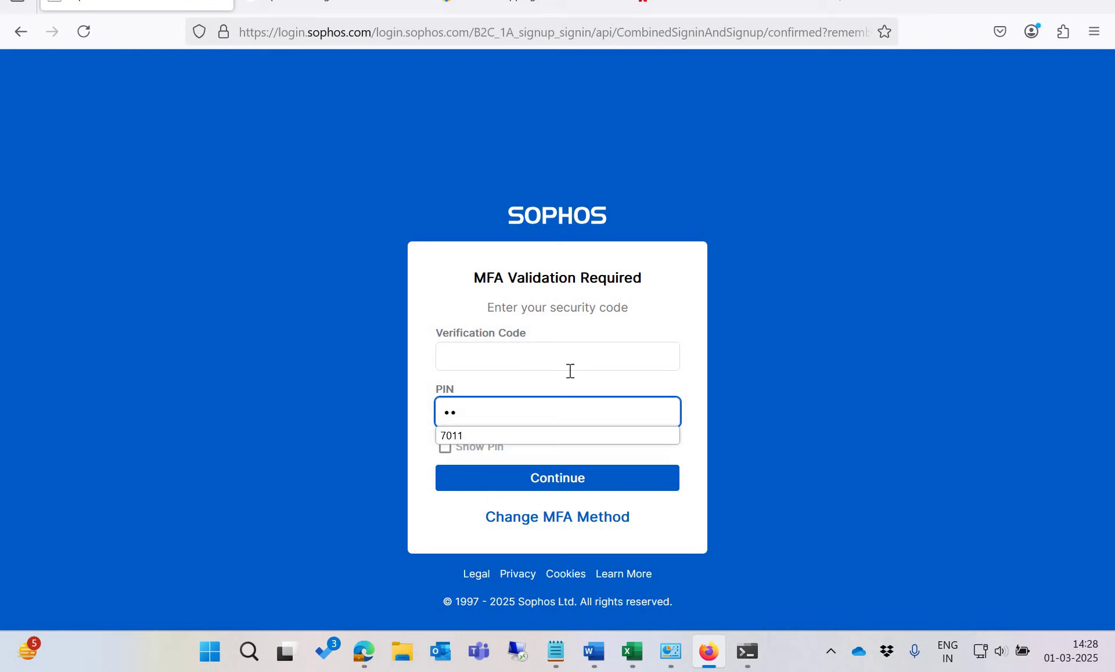
click(584, 364)
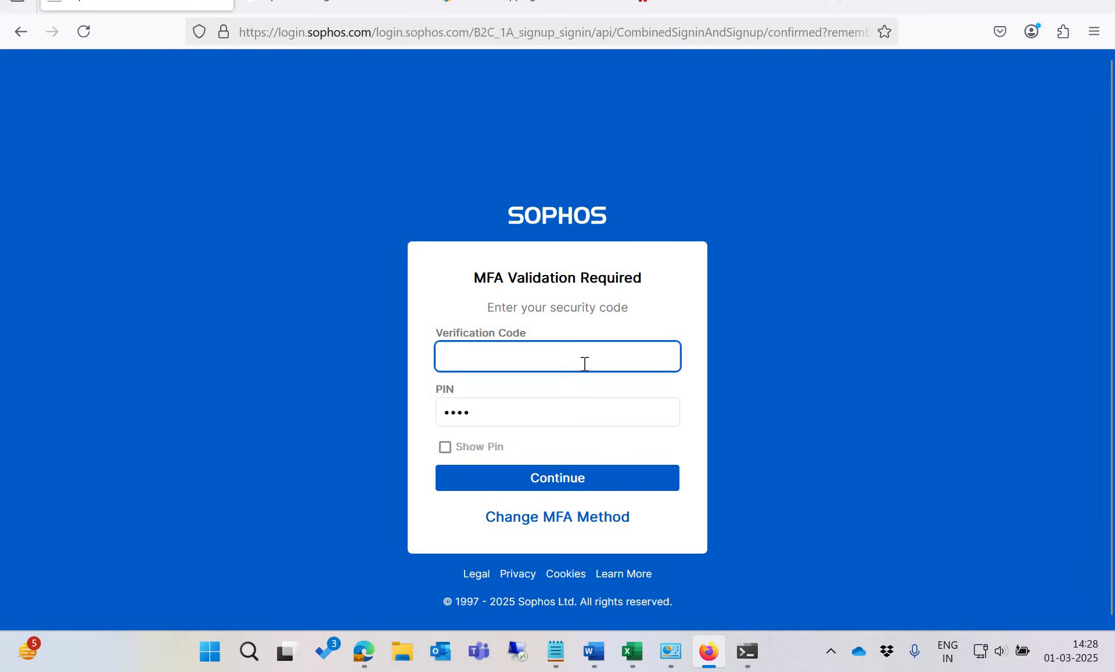
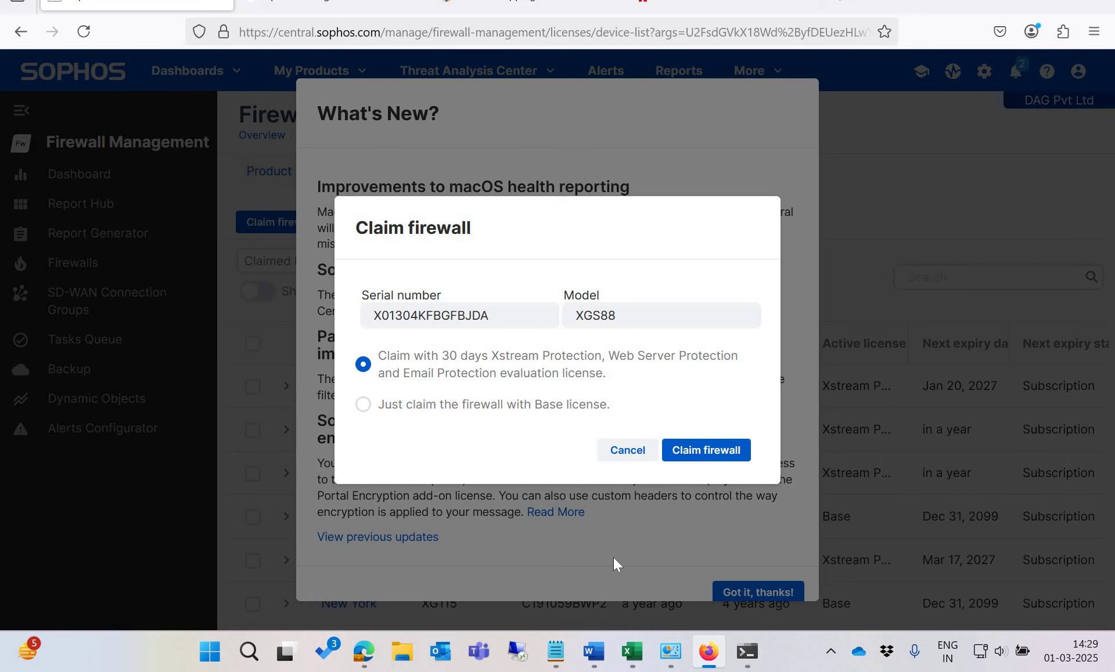
Check the prerequisites spreadsheet, then return to the Claim firewall dialog with the 30-day Xstream evaluation selected
click(631, 647)
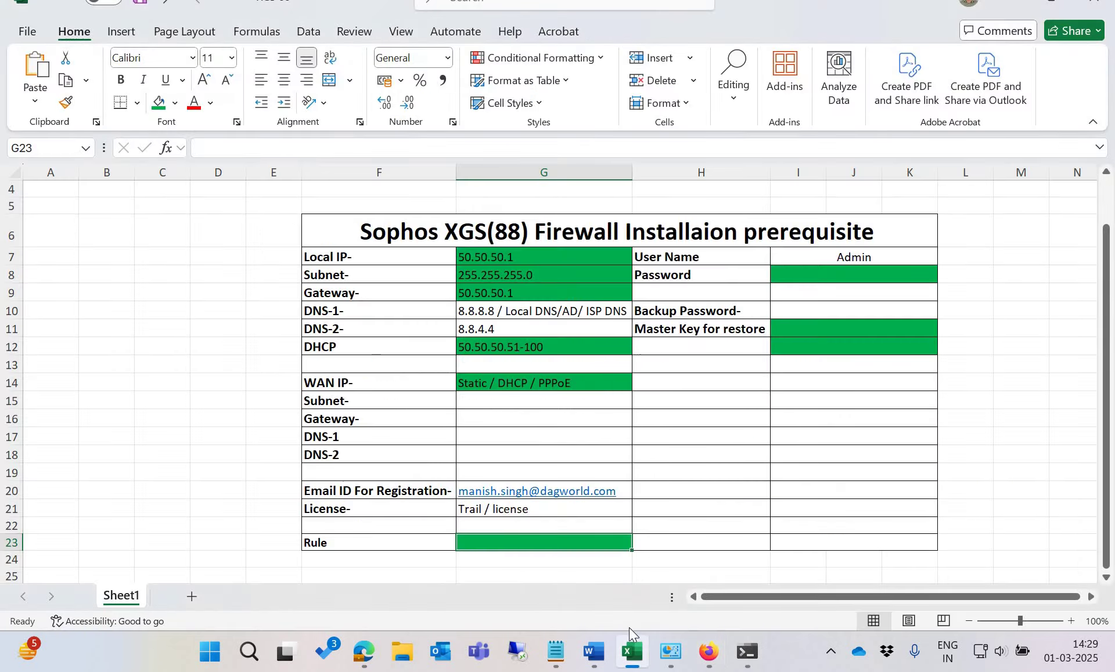
key(alt+Tab)
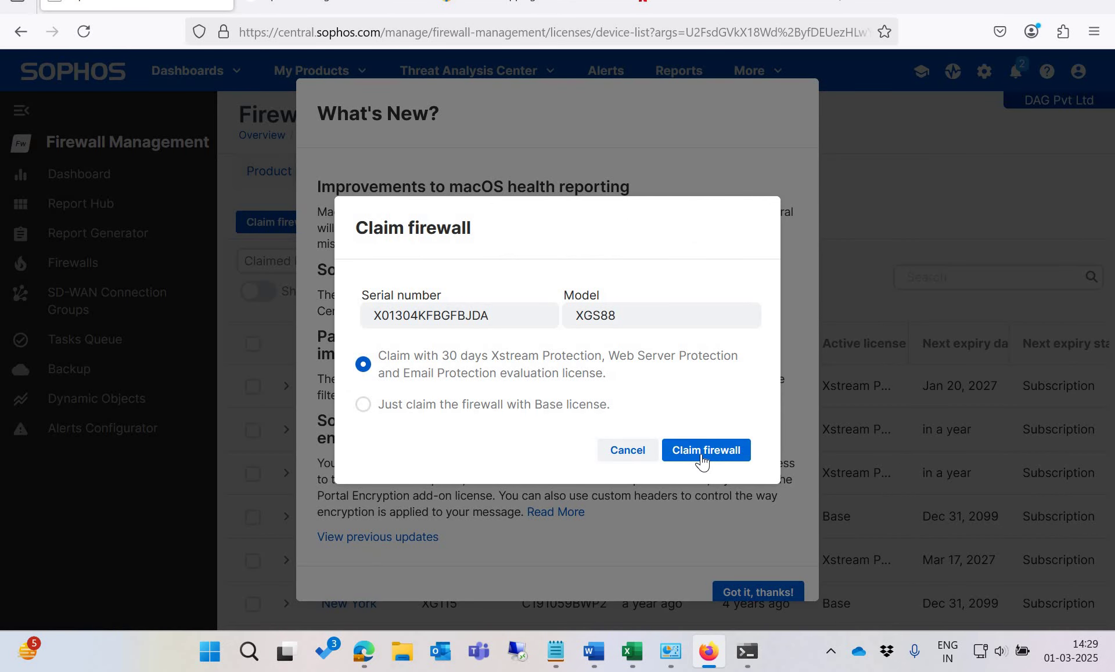
Claim the XGS88 with the 30-day Xstream evaluation and review the subscription tables on the setup-complete page
click(703, 459)
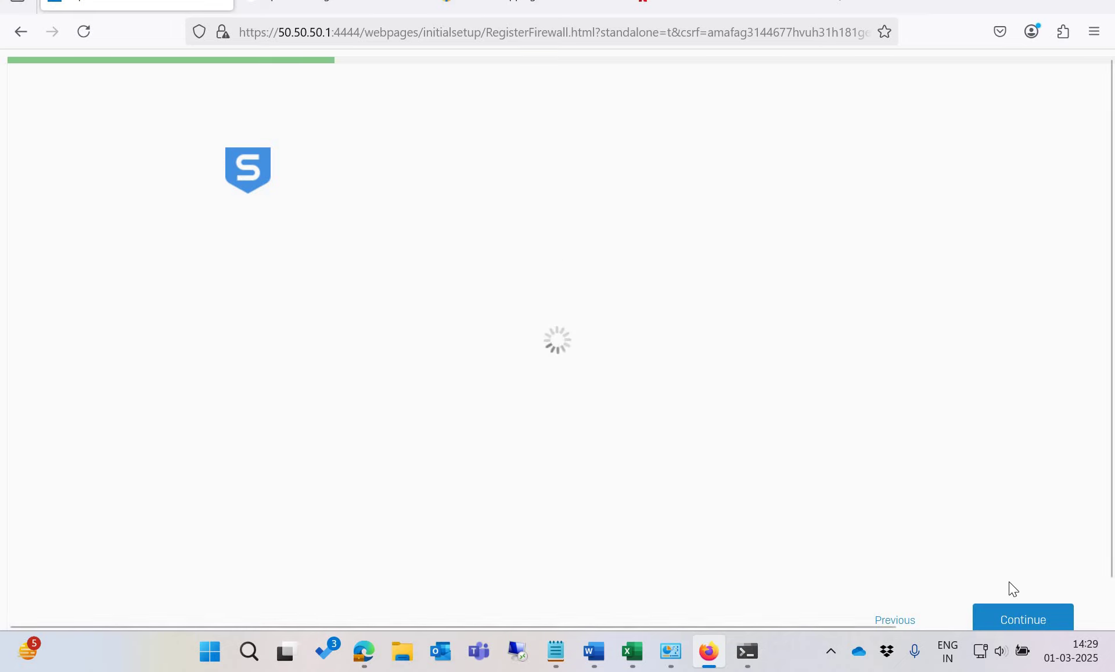
scroll(1017, 597, down, 1)
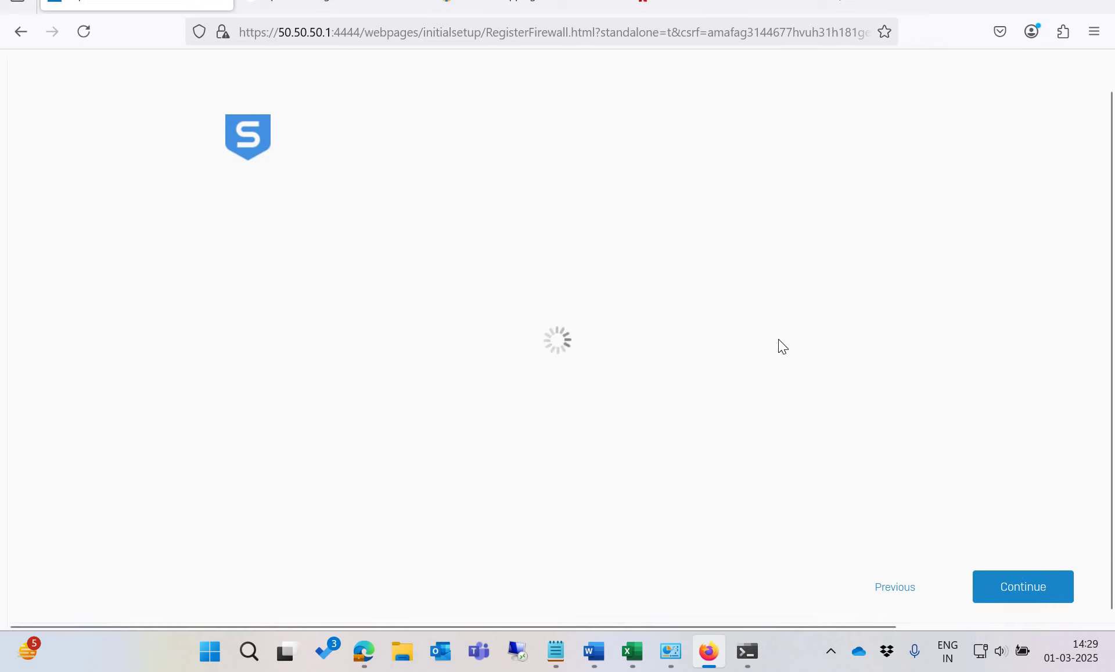
scroll(460, 162, up, 1)
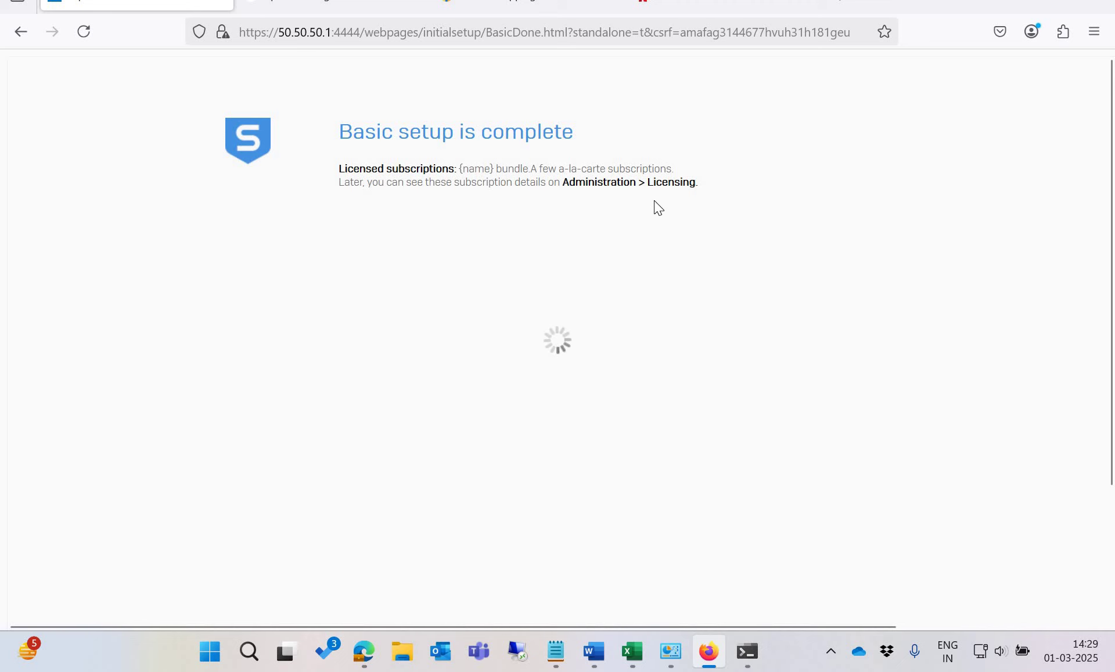
scroll(667, 210, down, 2)
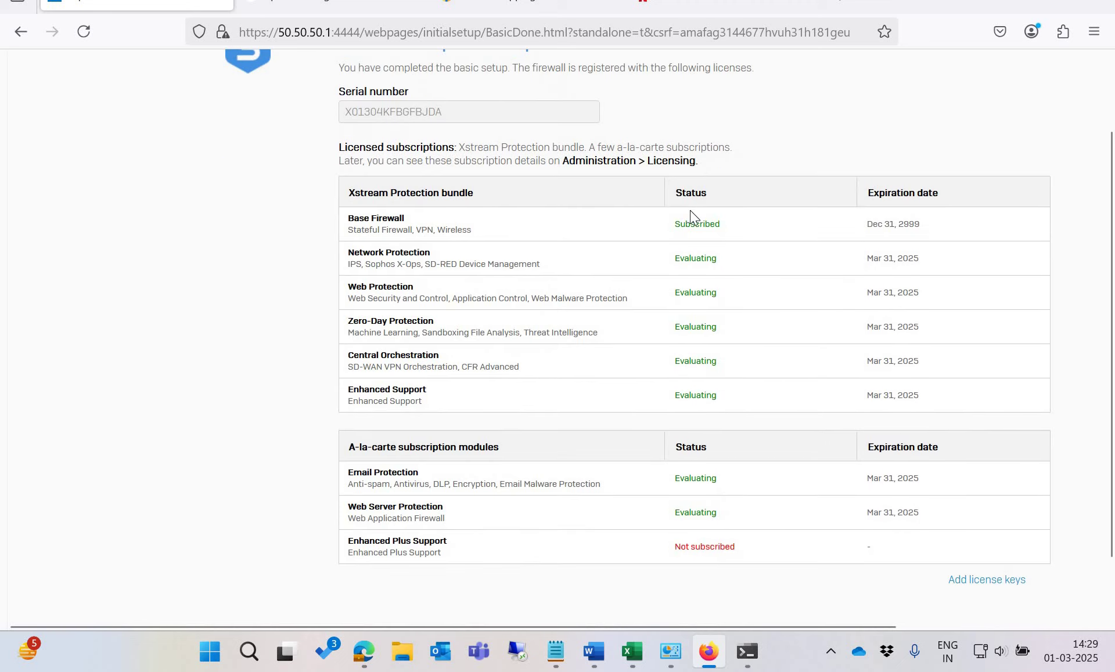
scroll(697, 273, down, 1)
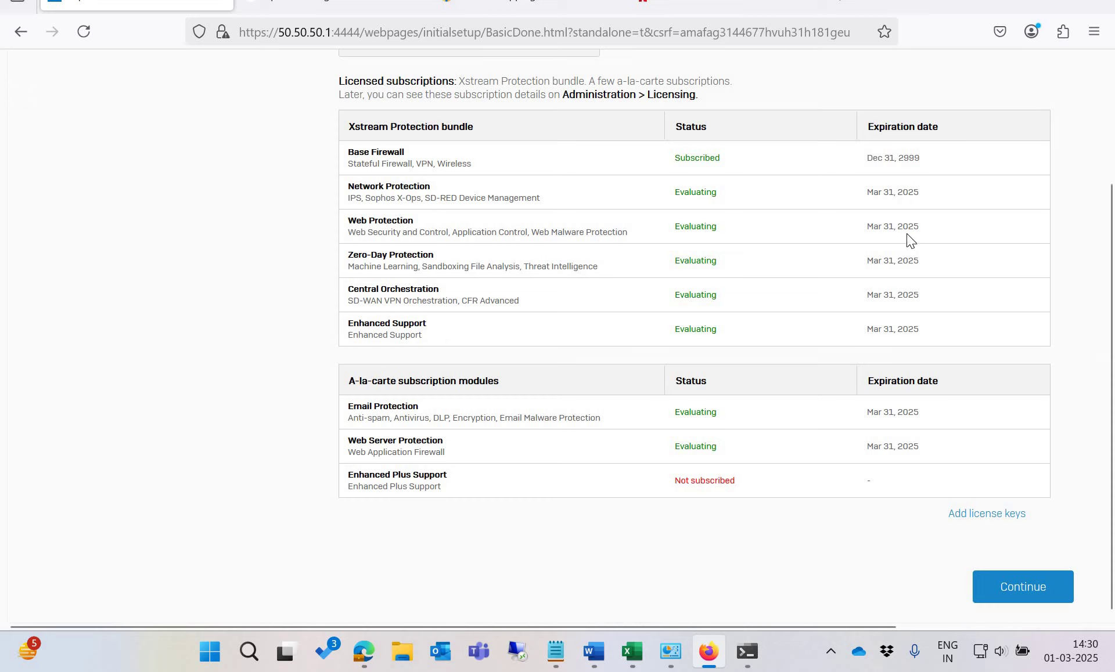
Continue to the Control center and review Licensing: Base Firewall until Dec 31, 2999, other modules evaluating
click(1035, 591)
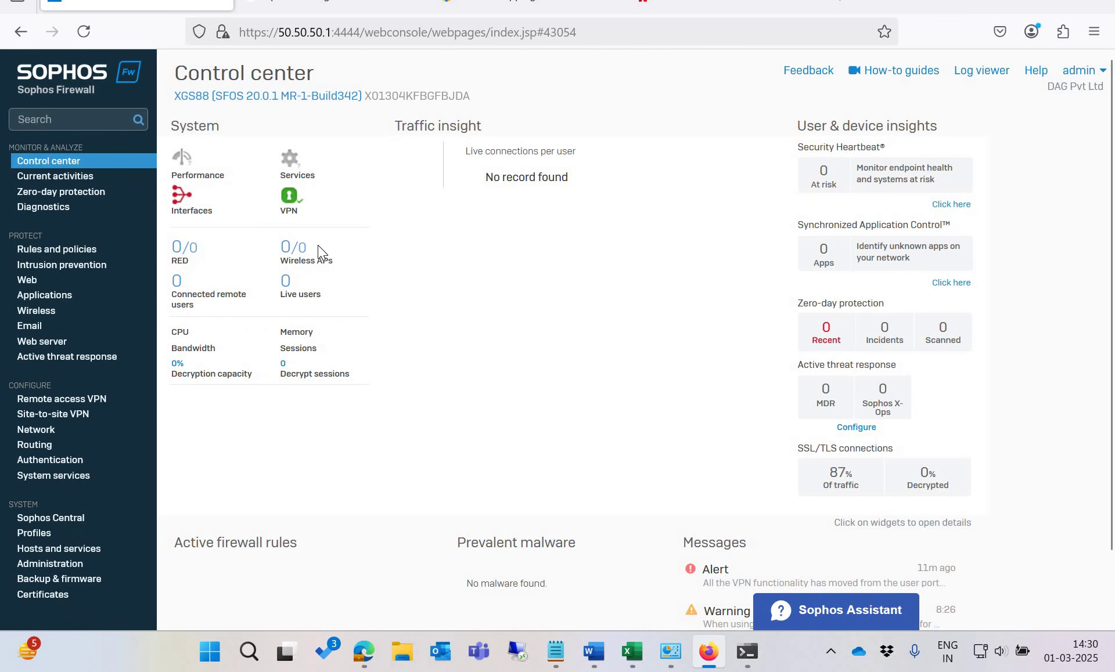
scroll(51, 575, down, 3)
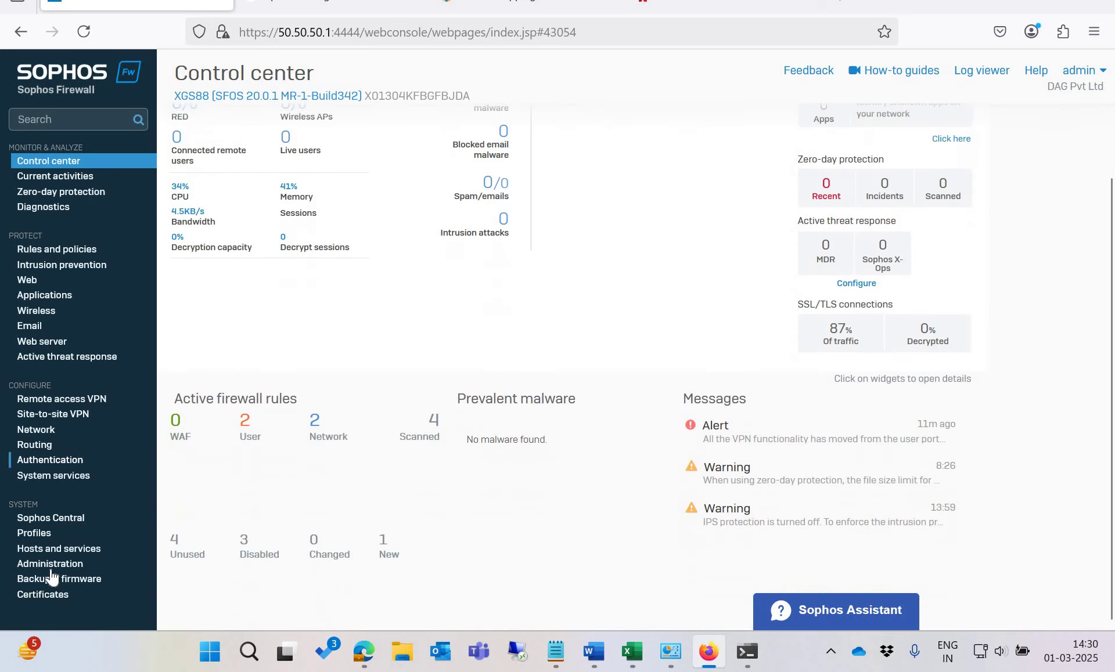
click(51, 569)
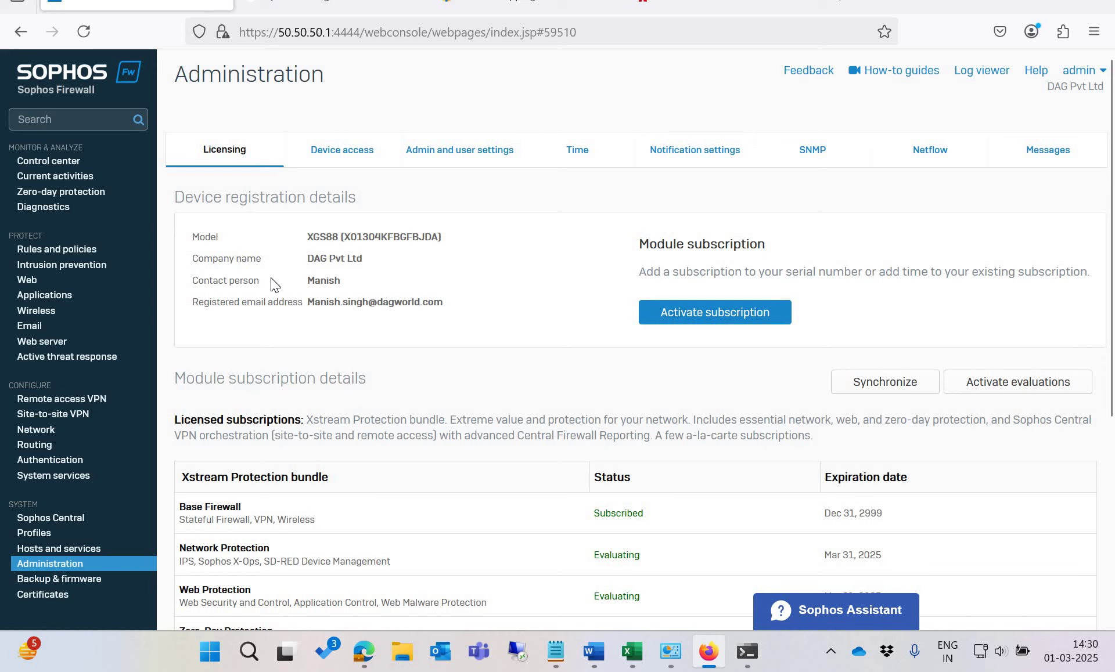
scroll(420, 251, down, 1)
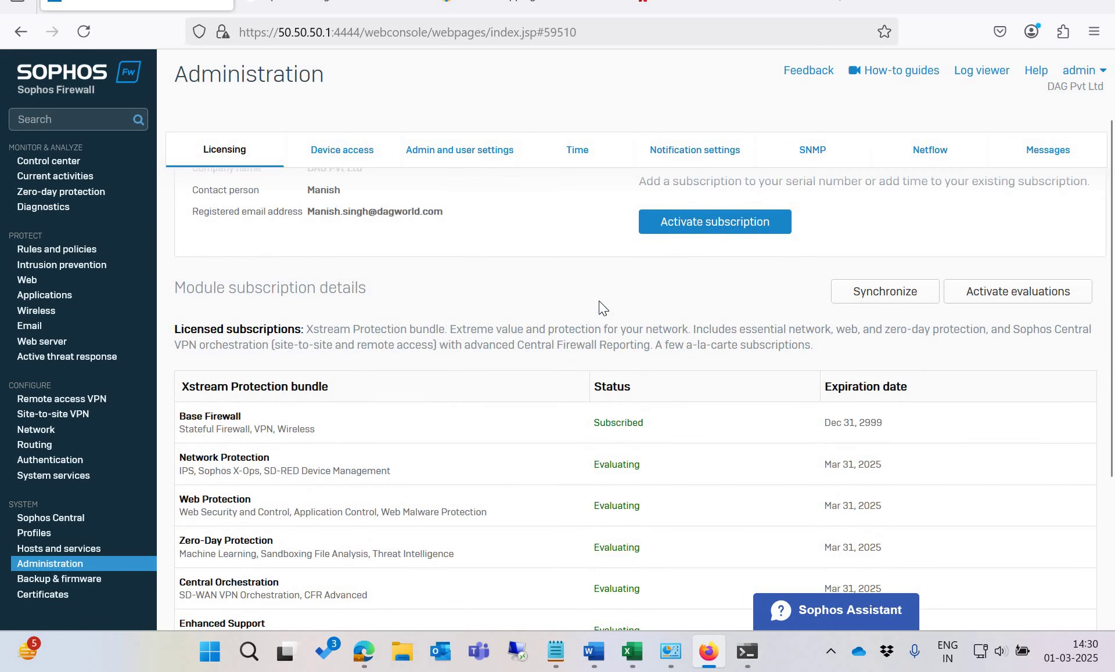
scroll(650, 227, down, 3)
scroll(650, 291, down, 1)
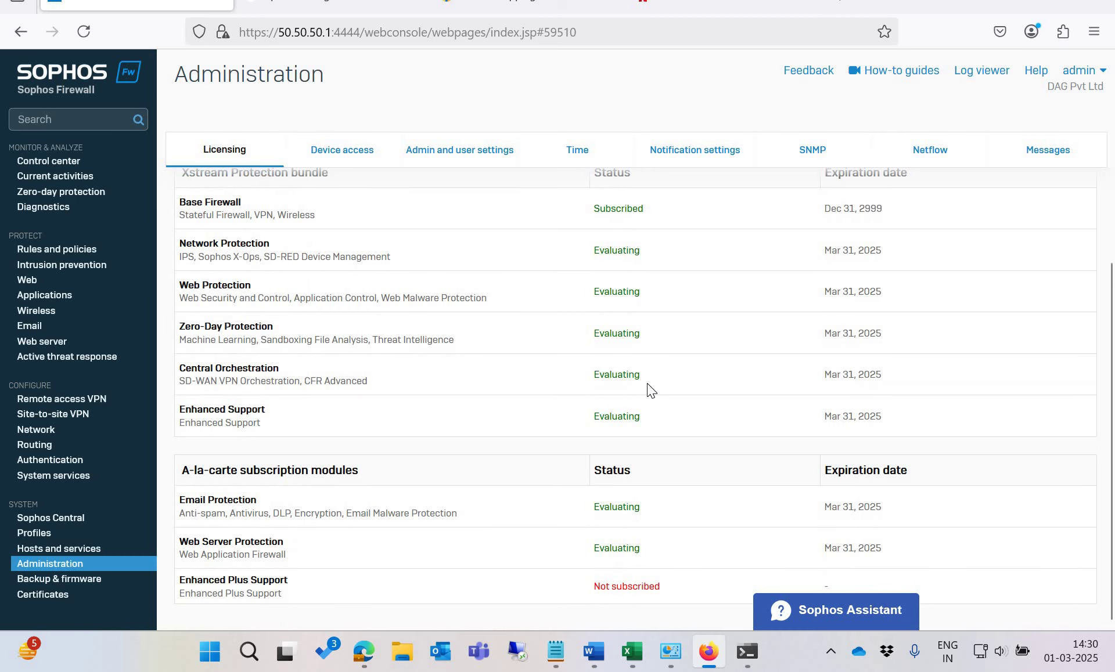
scroll(647, 384, up, 2)
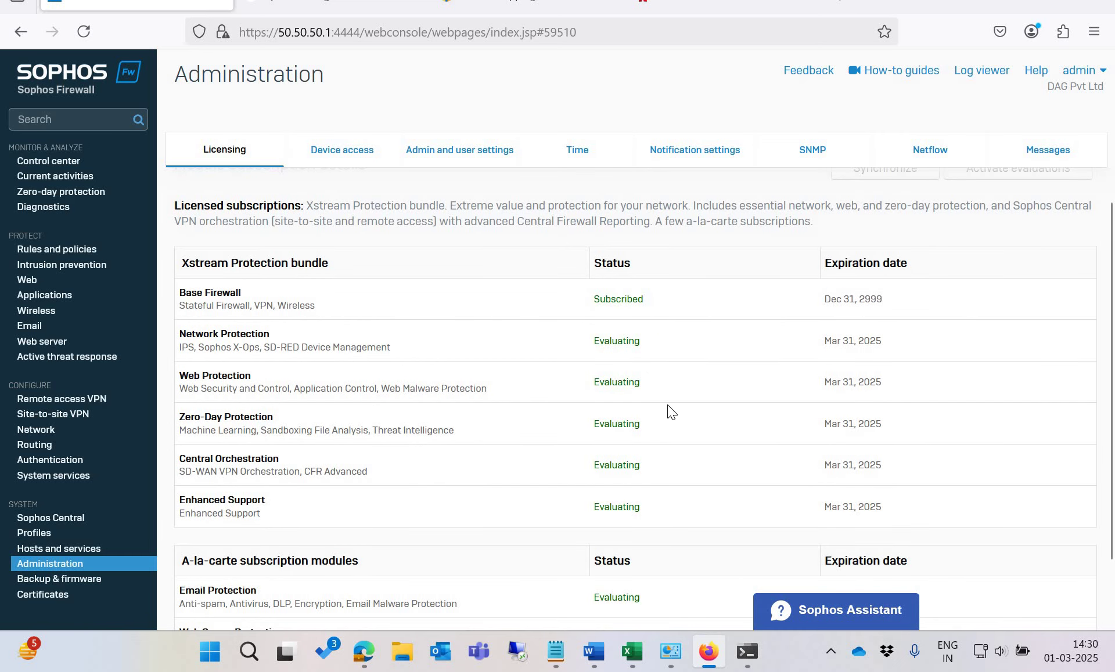
scroll(672, 412, down, 2)
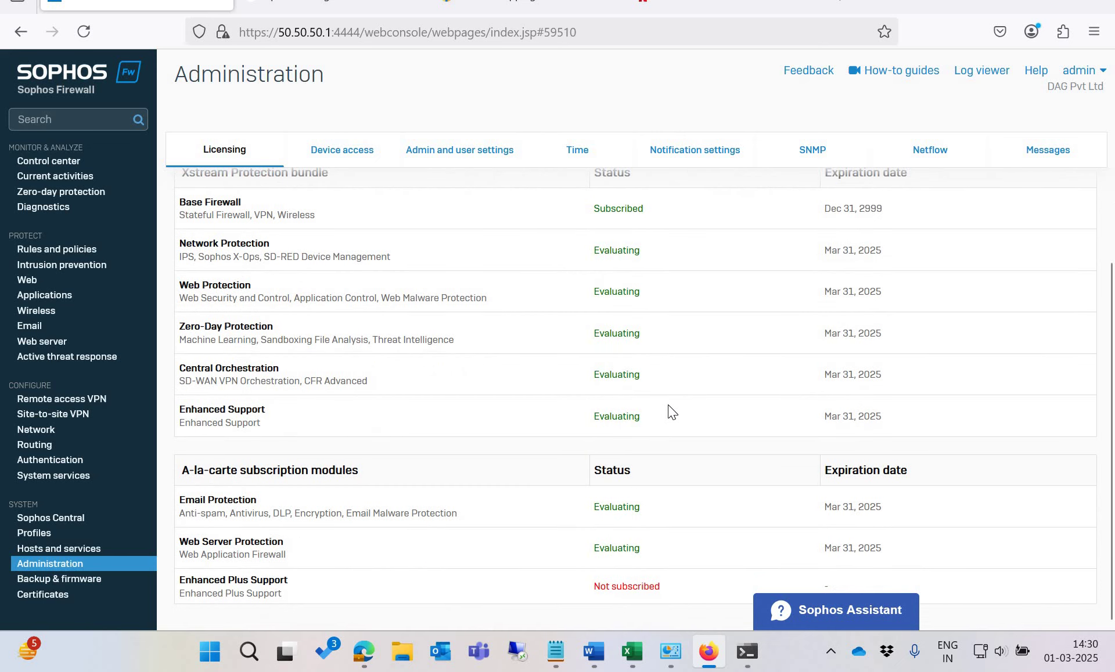
scroll(672, 412, up, 4)
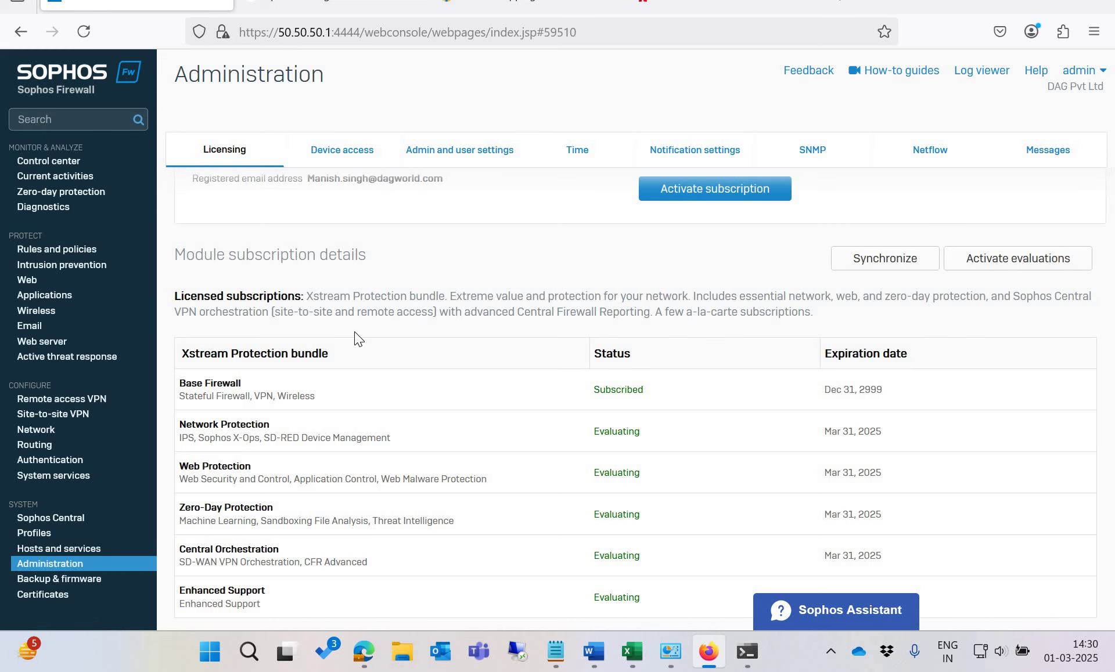
scroll(587, 562, up, 3)
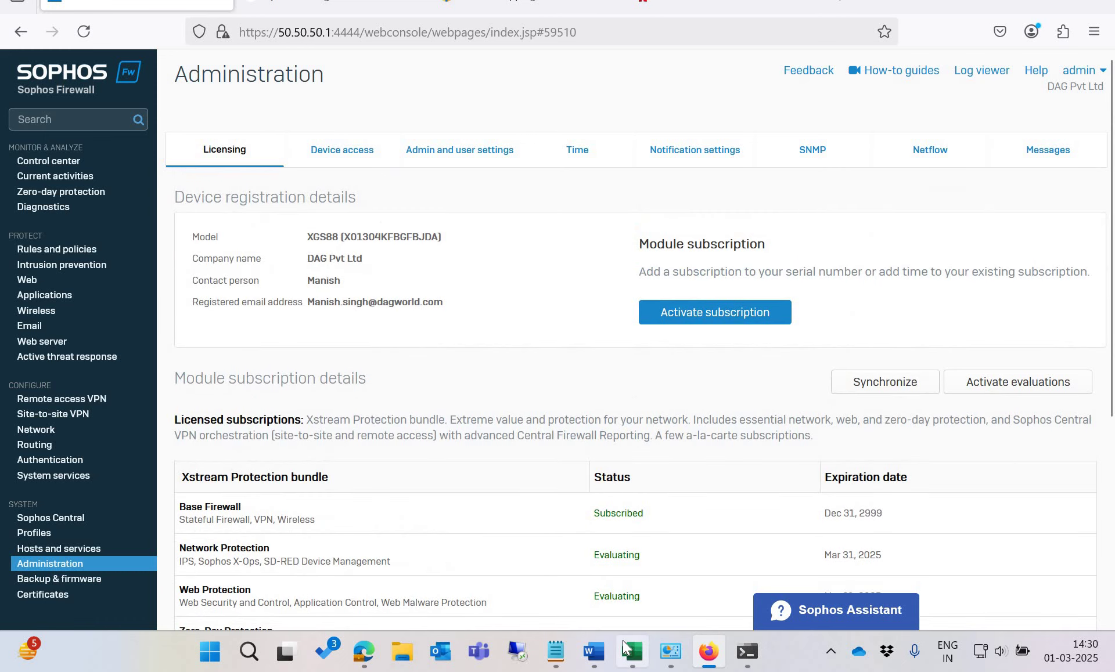
Fill spreadsheet cells G20:G21 (registration email and licence) green, then return to the firewall licensing page
key(alt+Tab)
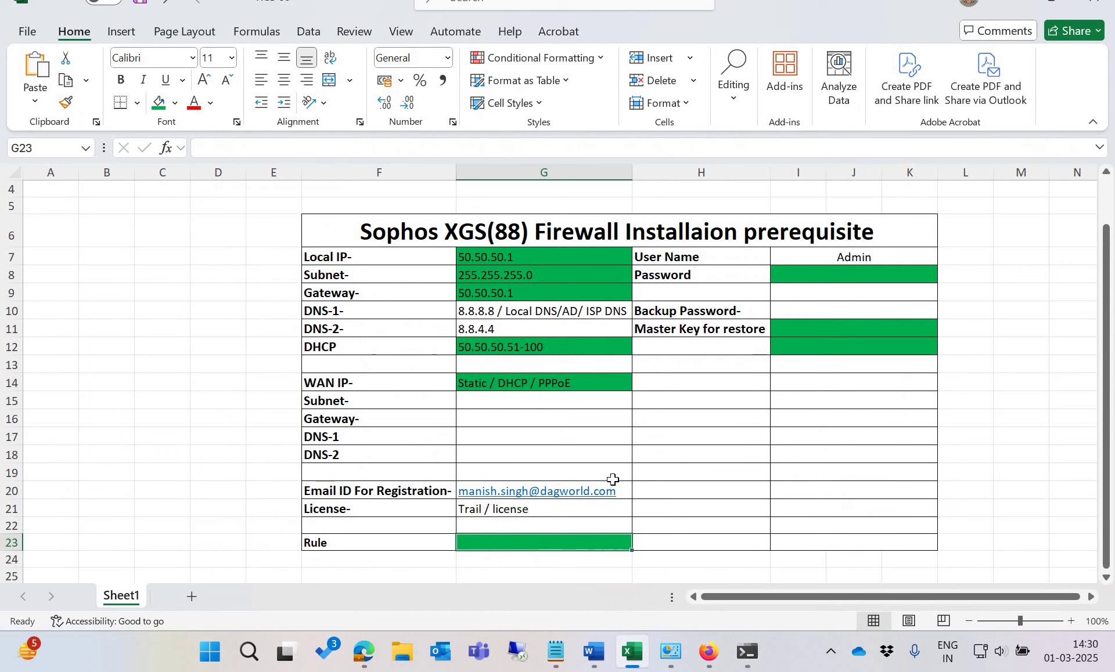
drag(616, 488, 617, 508)
click(158, 103)
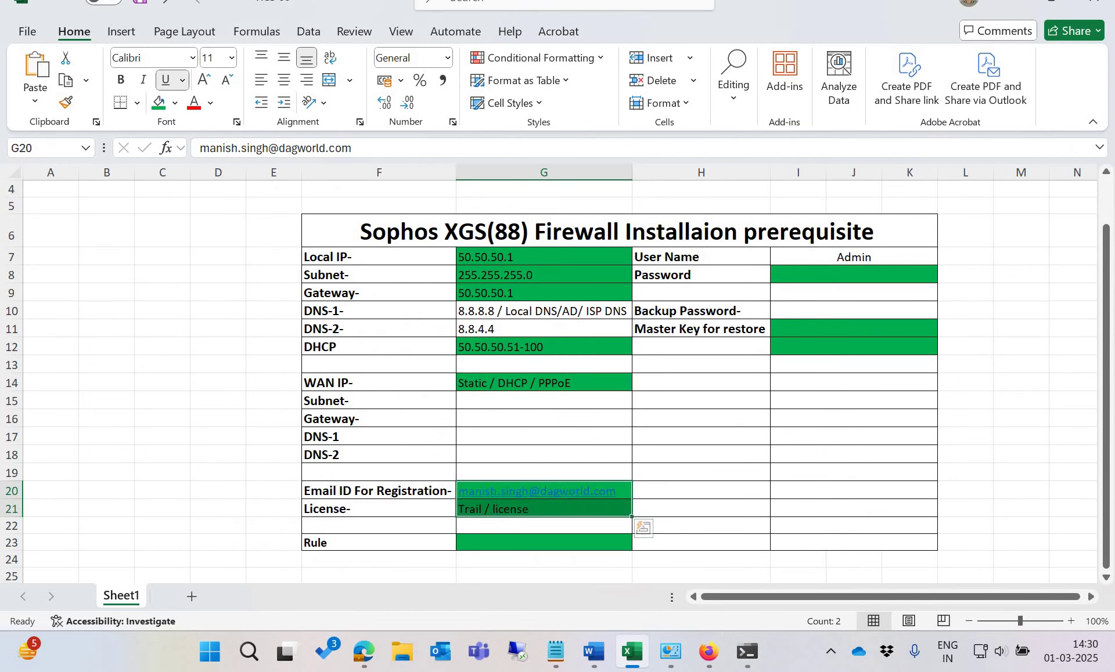
click(685, 490)
key(alt+Tab)
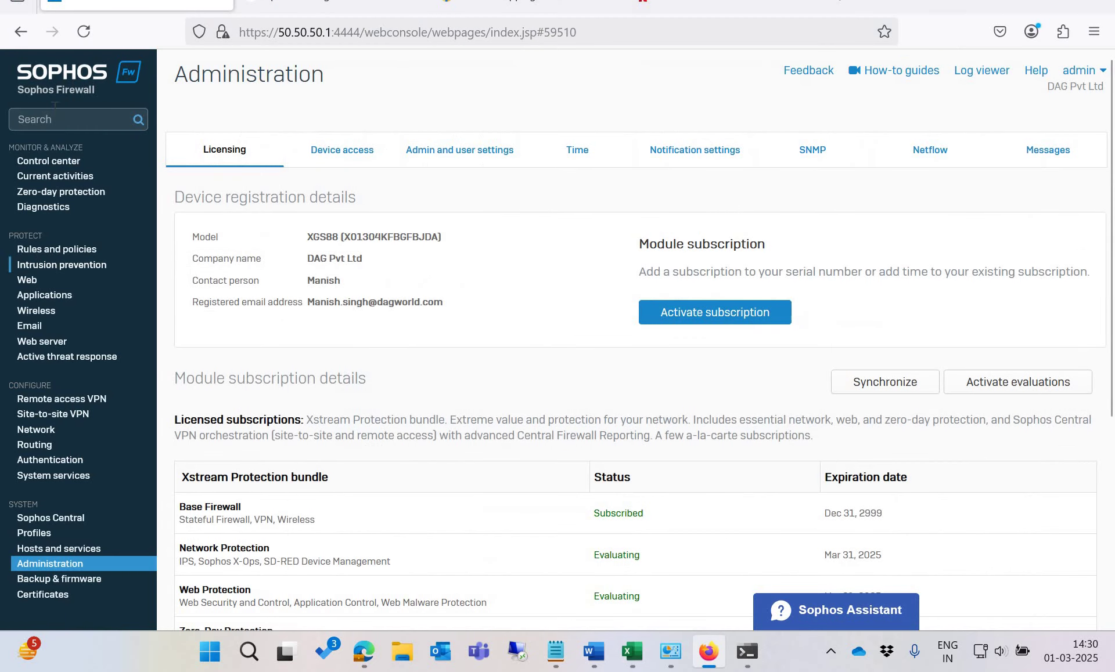
Open the System graphs tab on the firewall's Diagnostics page
click(52, 90)
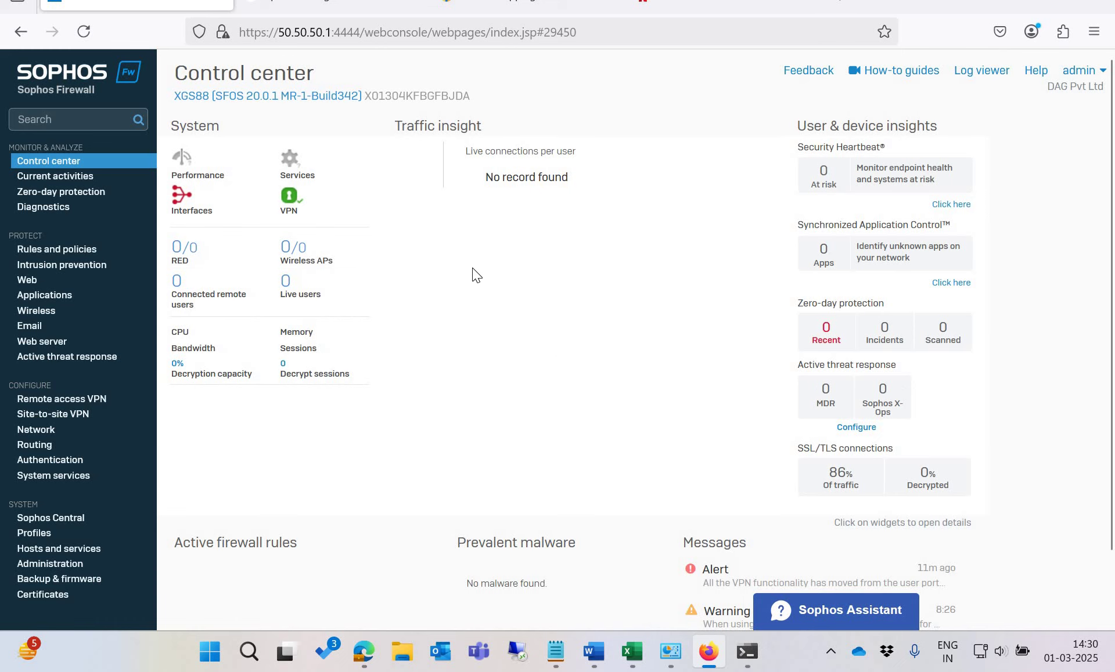
click(59, 212)
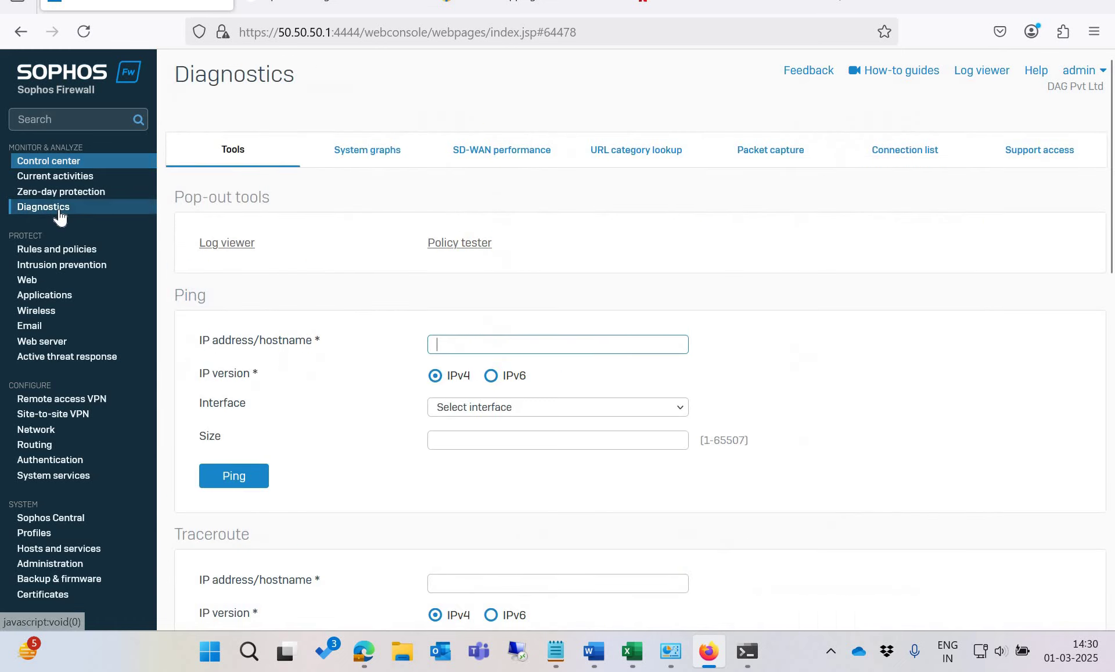
click(370, 158)
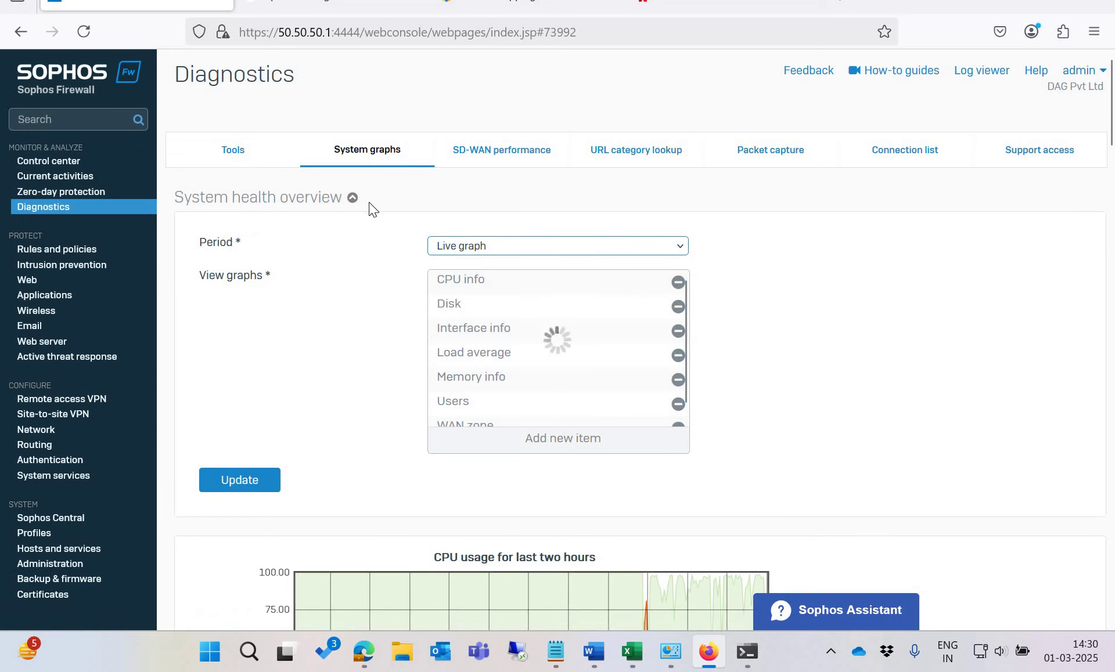
Scroll down to the Port2 interface usage graph and highlight its title
scroll(355, 328, down, 3)
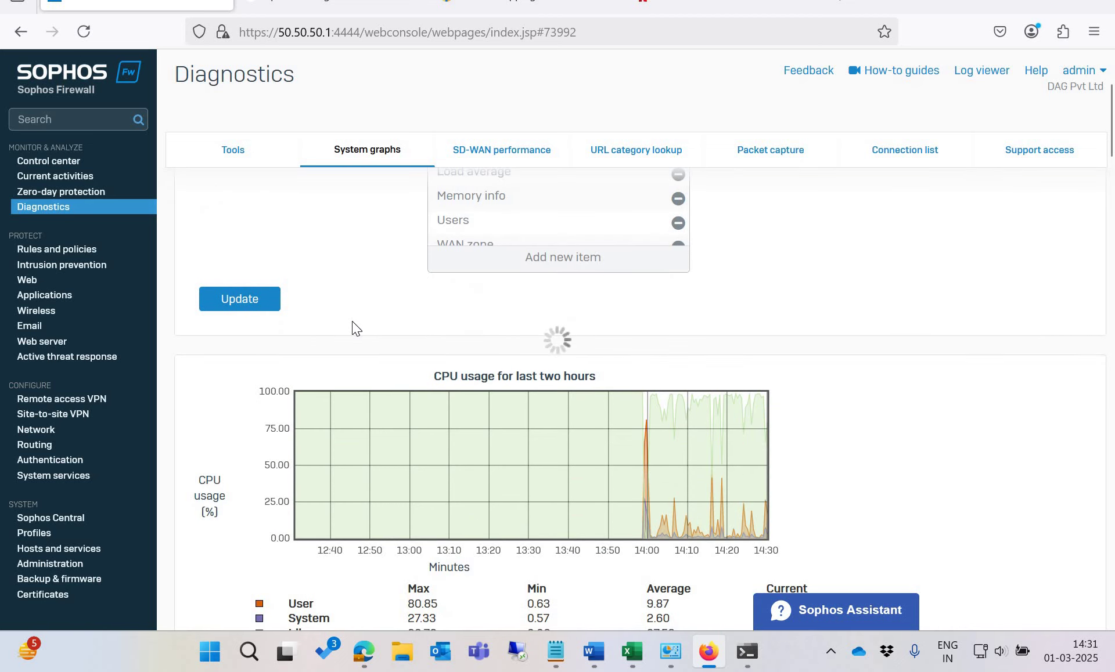
scroll(355, 328, down, 12)
scroll(352, 323, down, 20)
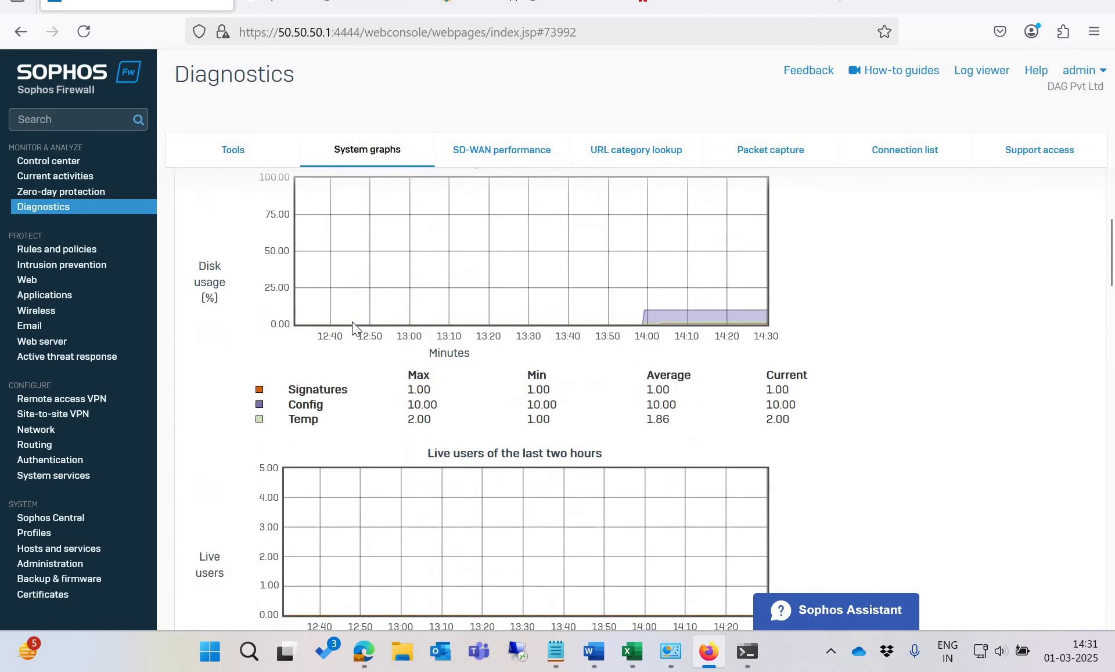
scroll(355, 328, down, 7)
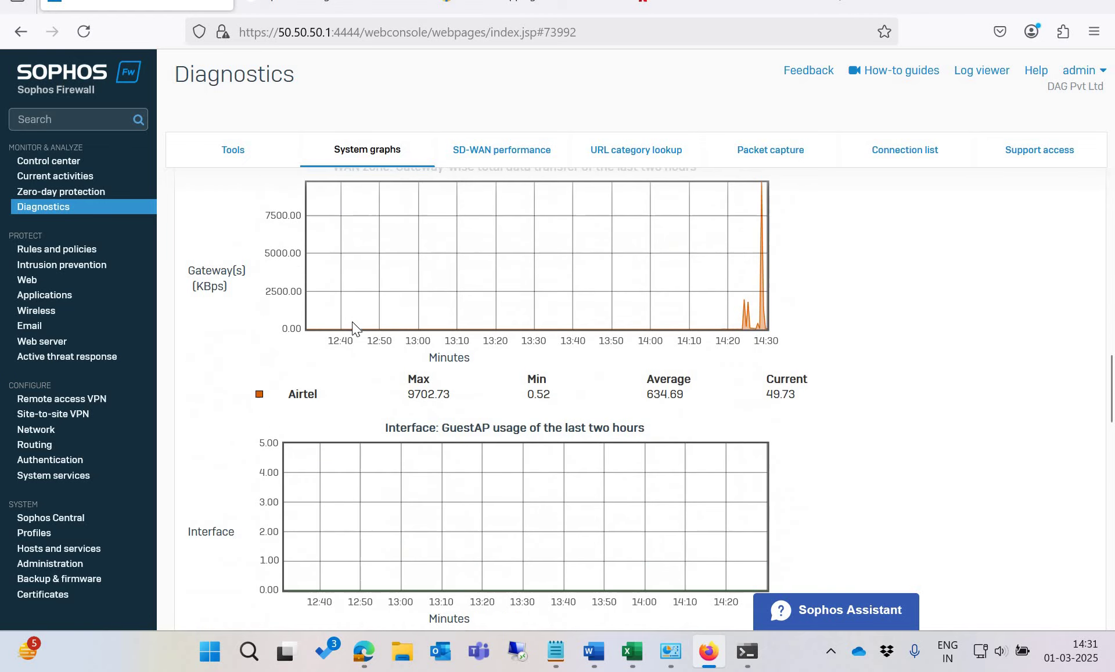
scroll(353, 323, down, 6)
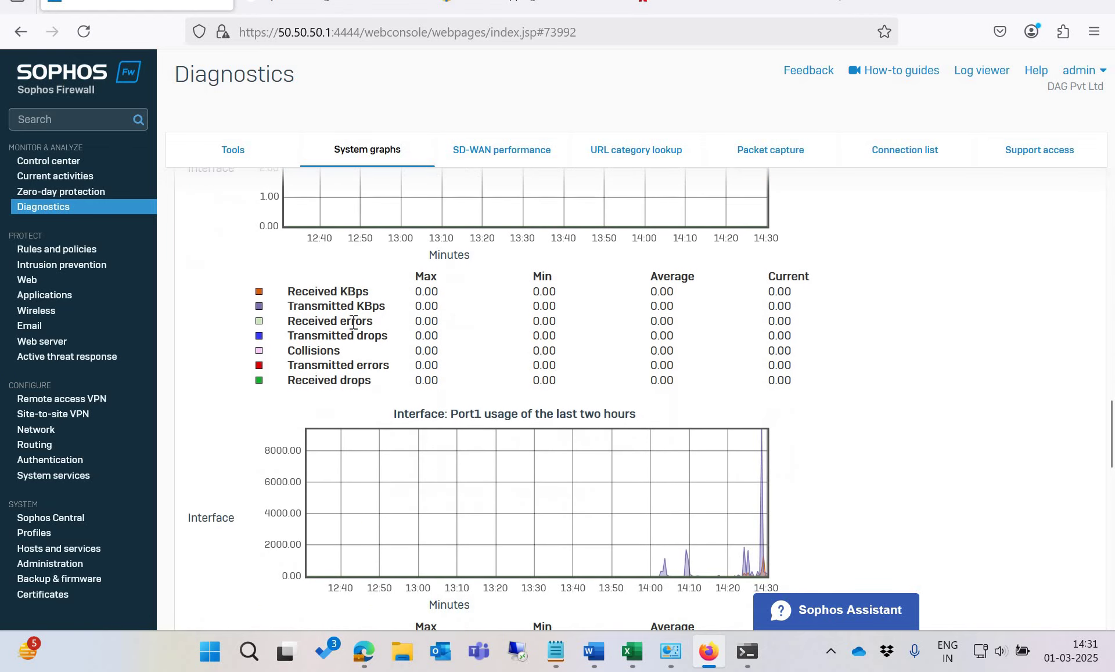
scroll(353, 322, down, 3)
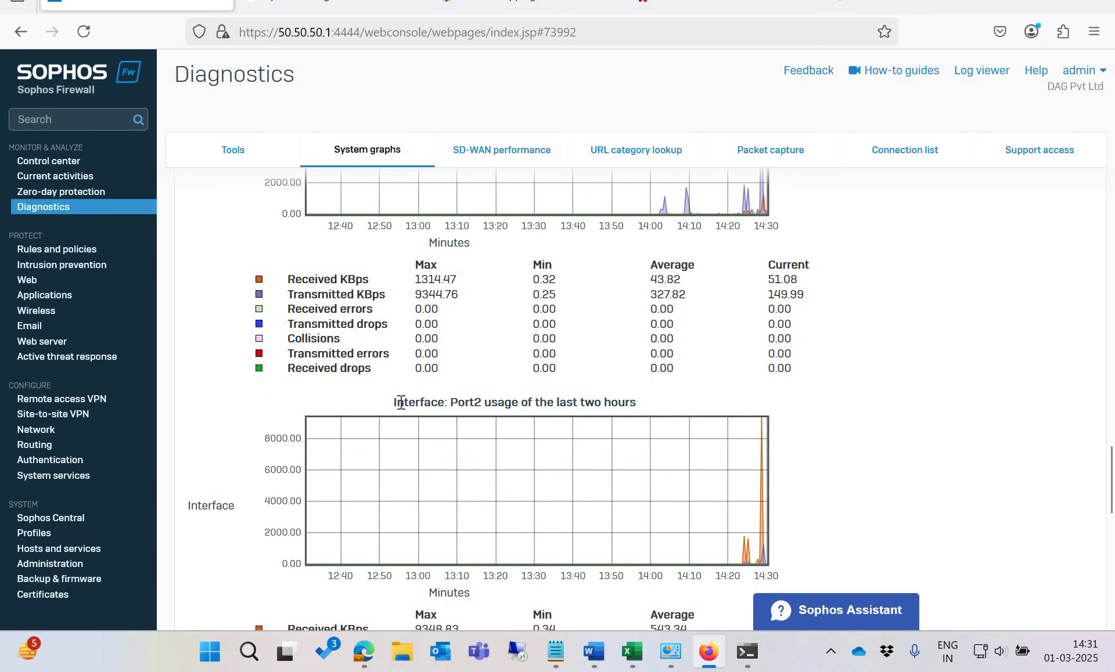
drag(394, 402, 604, 406)
drag(379, 517, 522, 425)
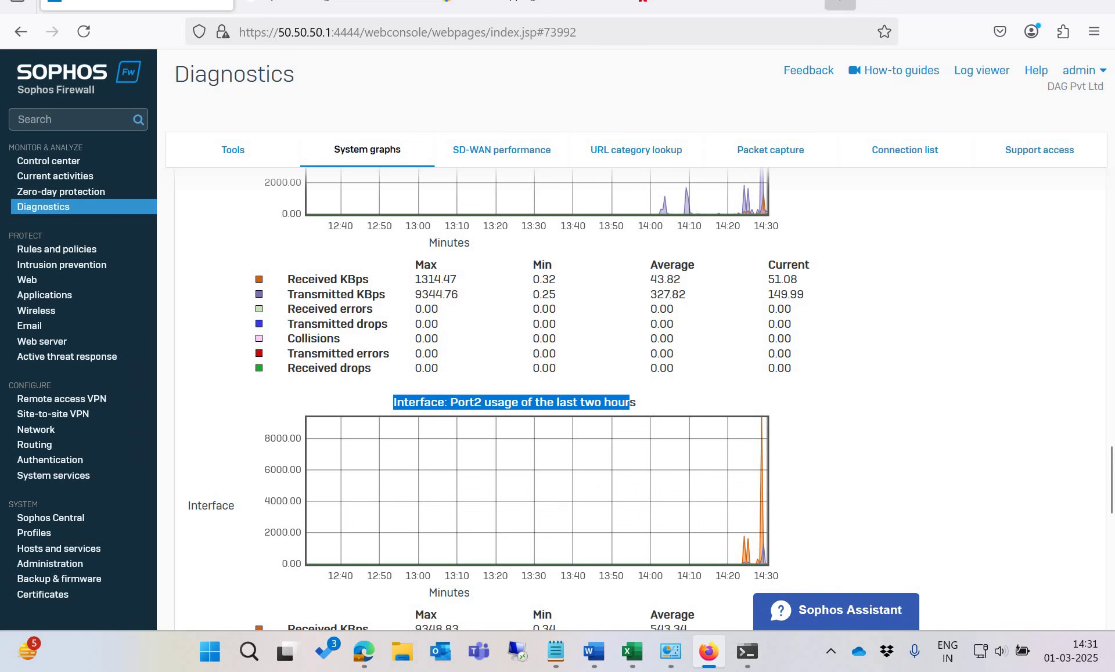
click(840, 4)
Run a fast.com speed test reaching about 91 Mbps, then return to the Sophos Diagnostics graphs
text(fast.com/)
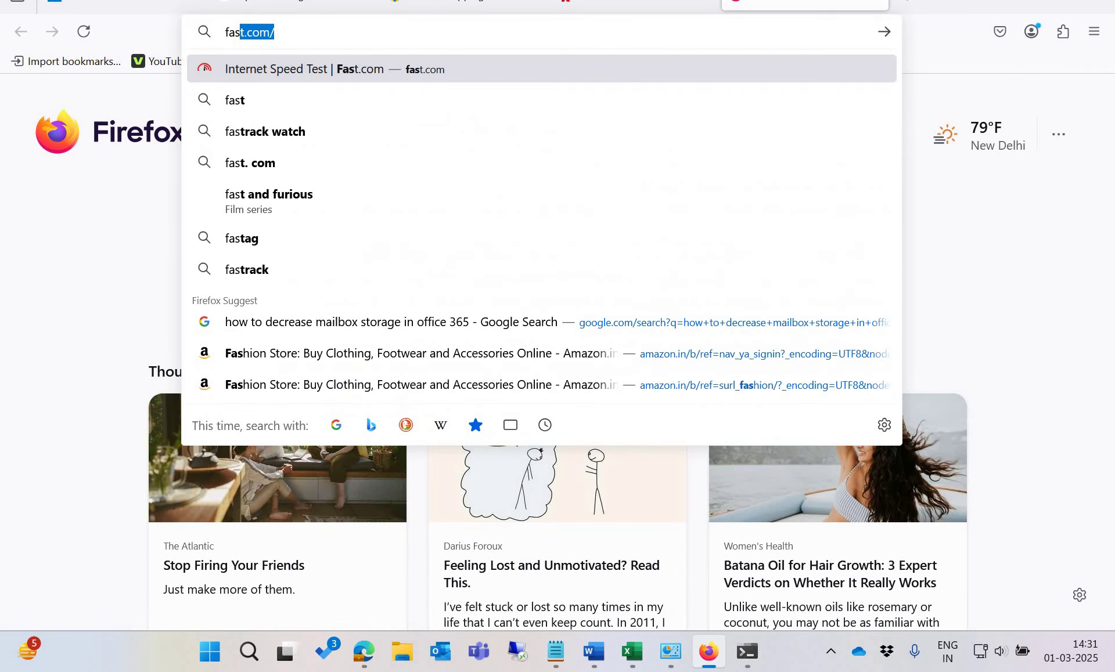
key(Return)
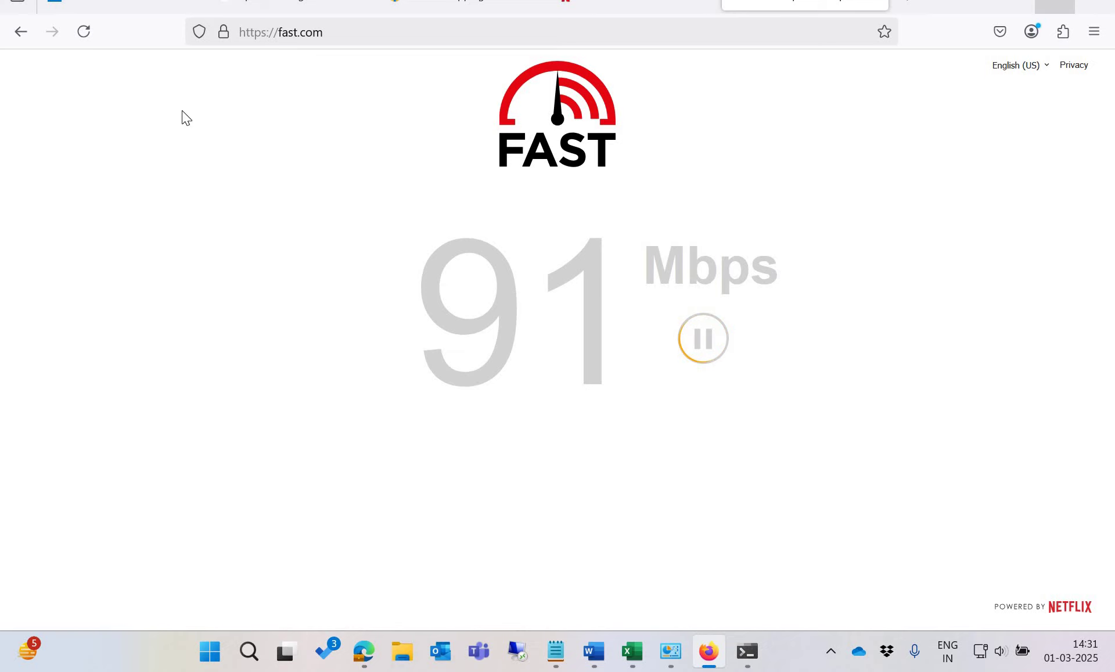
key(super+Down)
key(ctrl+1)
drag(960, 67, 966, 21)
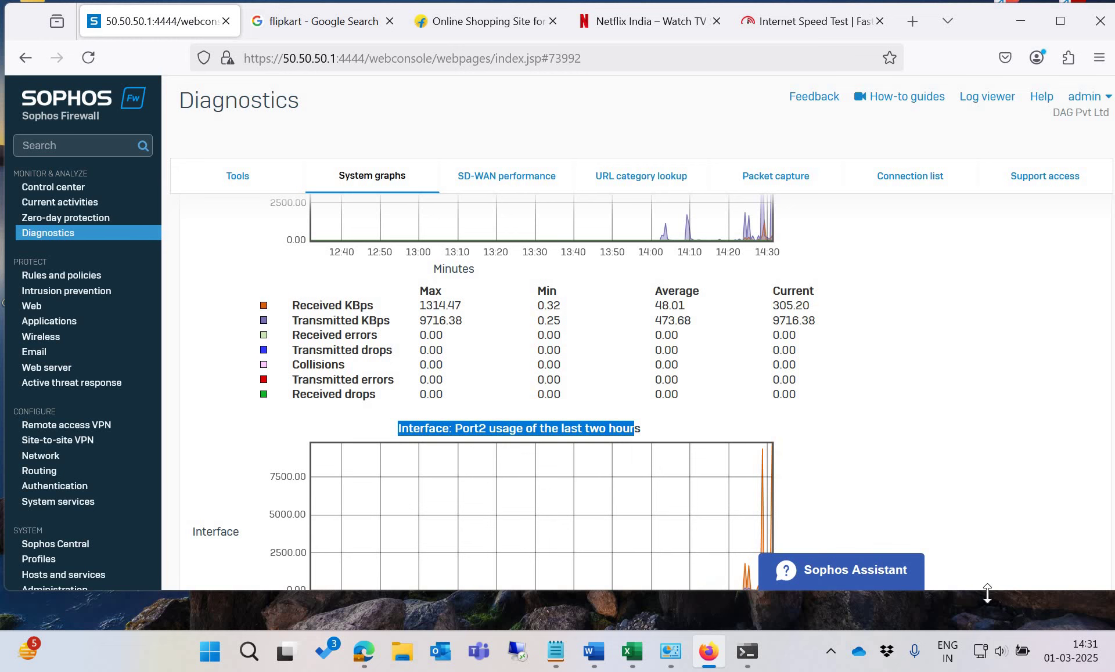
Resize the browser and return to the Control center showing 95 allowed websites and 53 sessions
drag(989, 591, 989, 603)
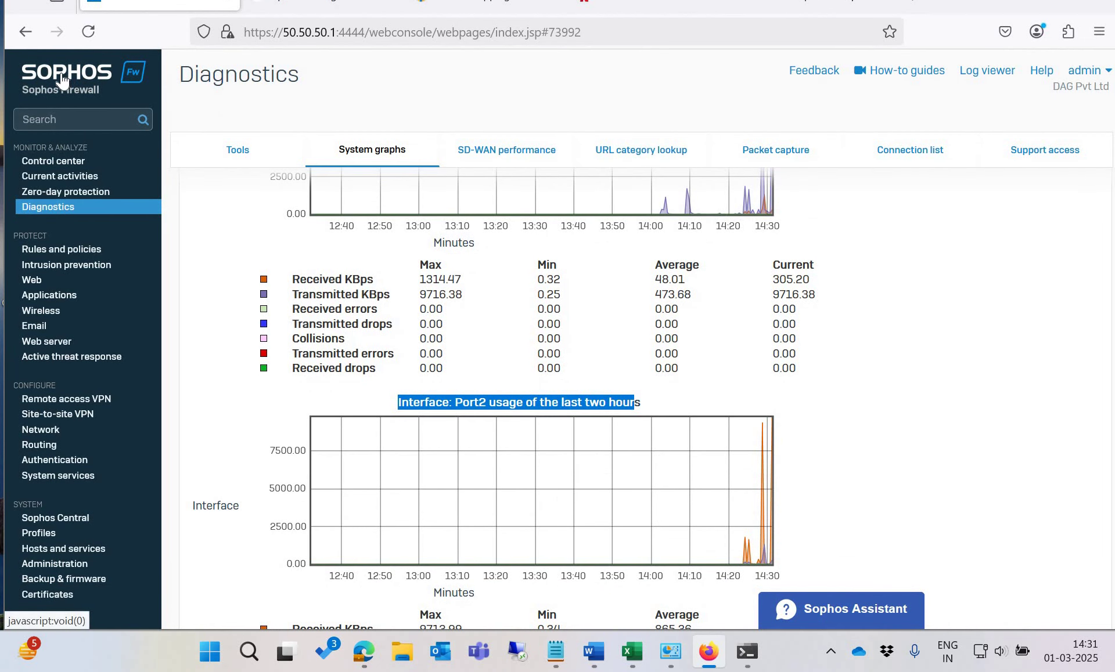
click(63, 80)
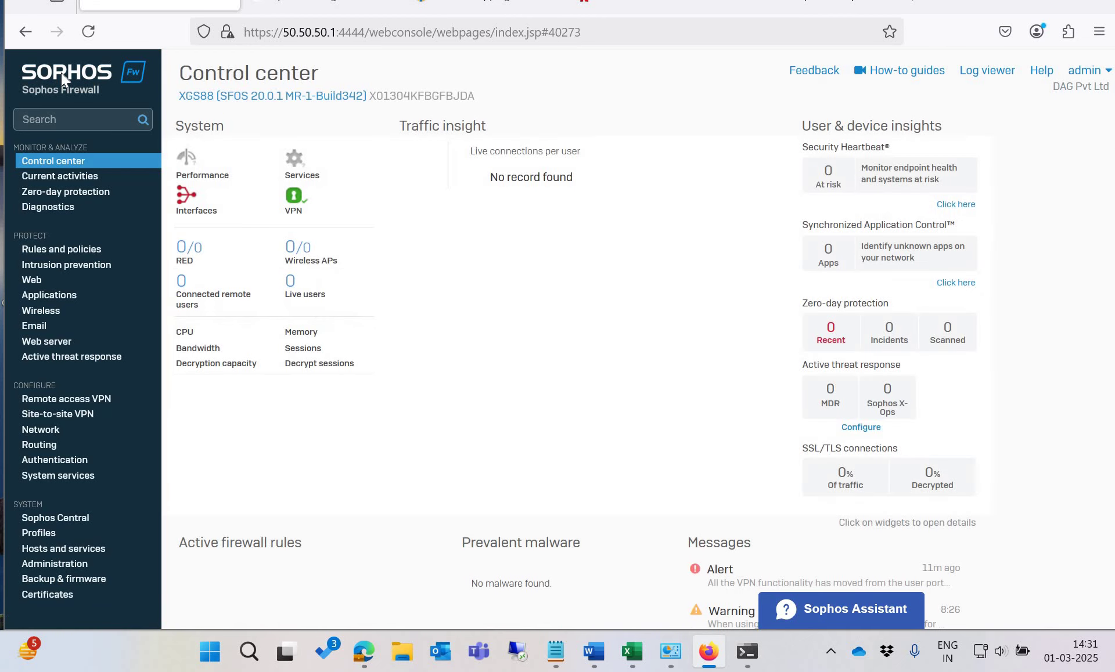
click(626, 668)
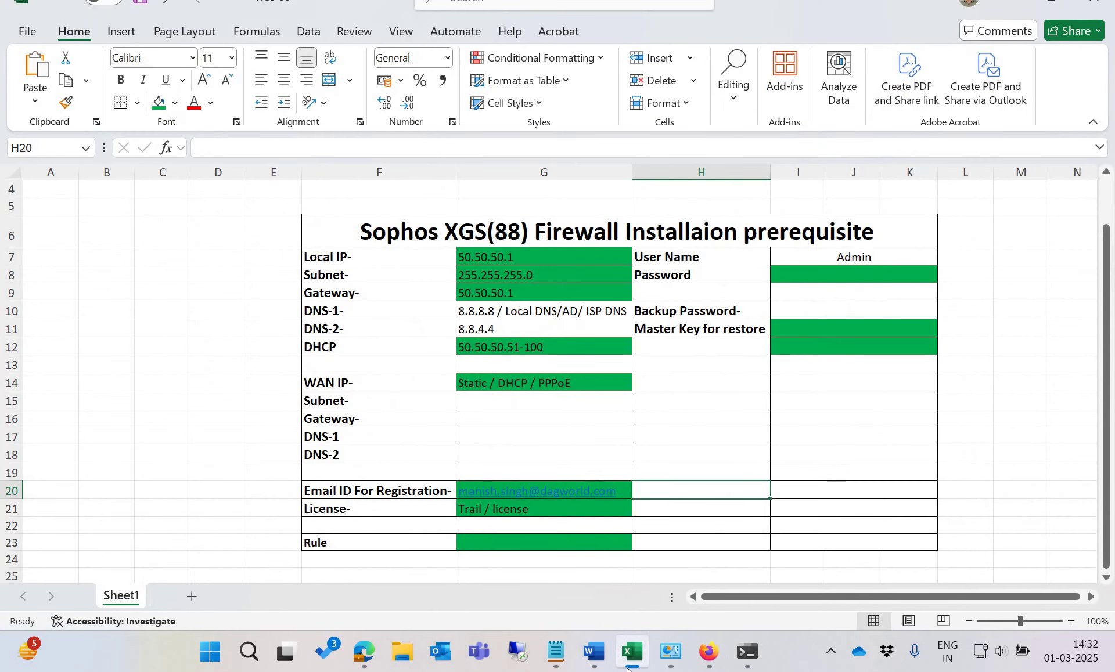
click(626, 669)
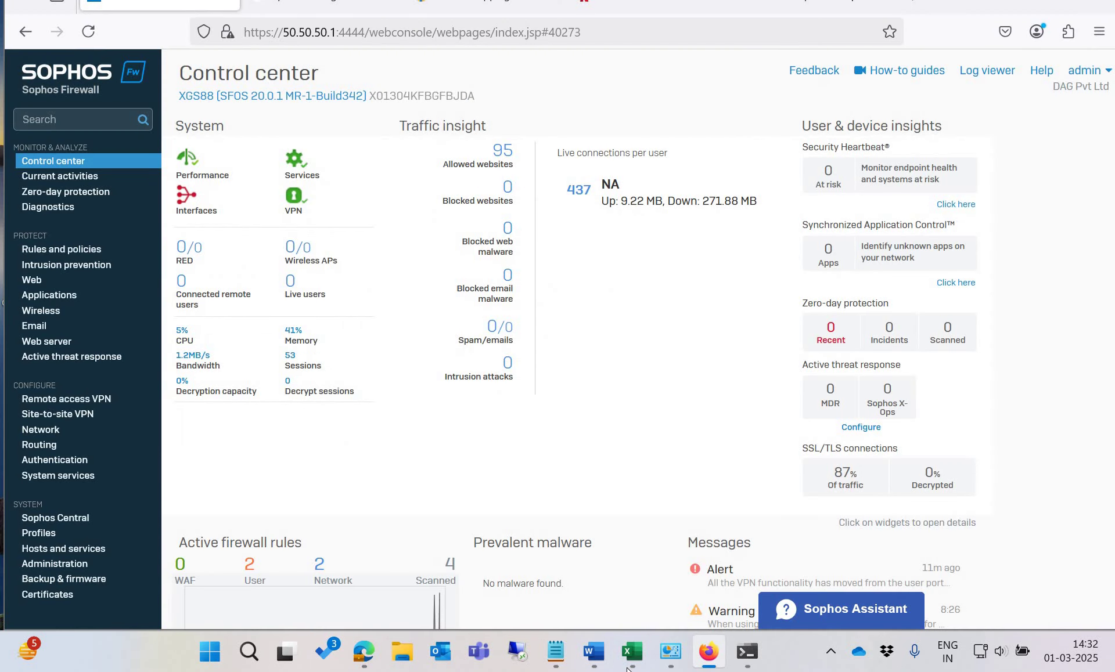